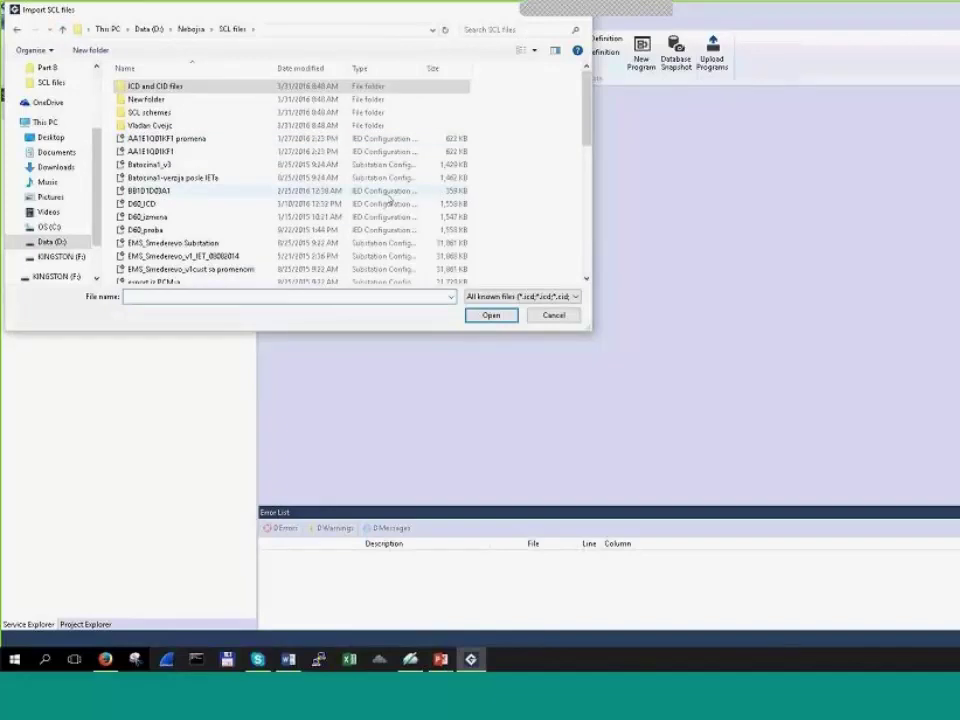
Step: Open the EMS_Smederevo Substation SCL file and import all its devices, leaving every device checked
left_click(455, 243)
key("Return")
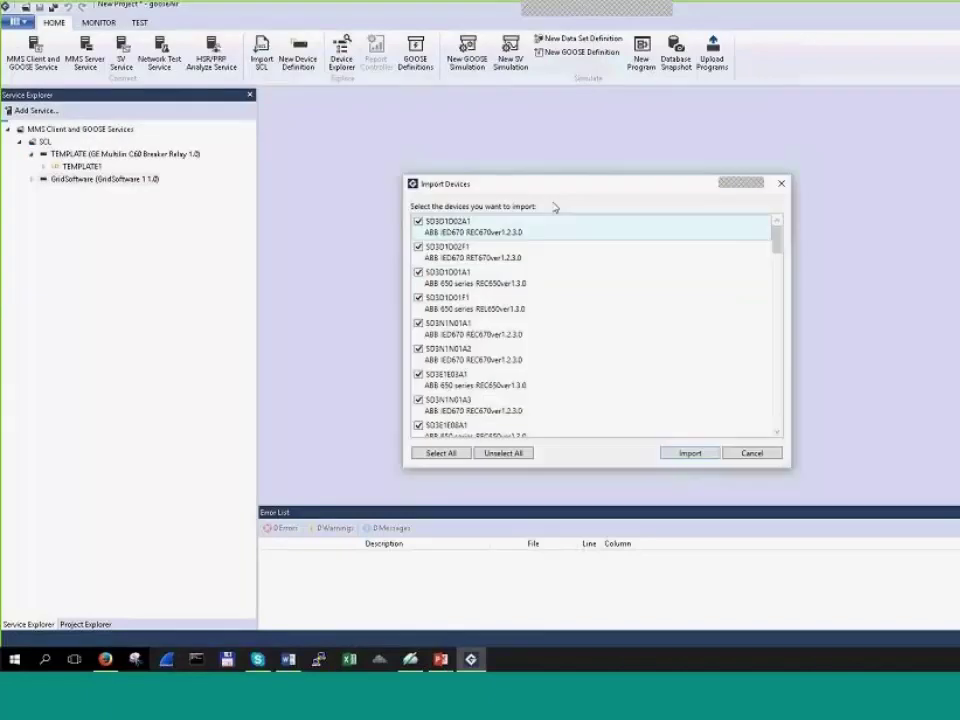
left_click_drag(549, 185, 516, 163)
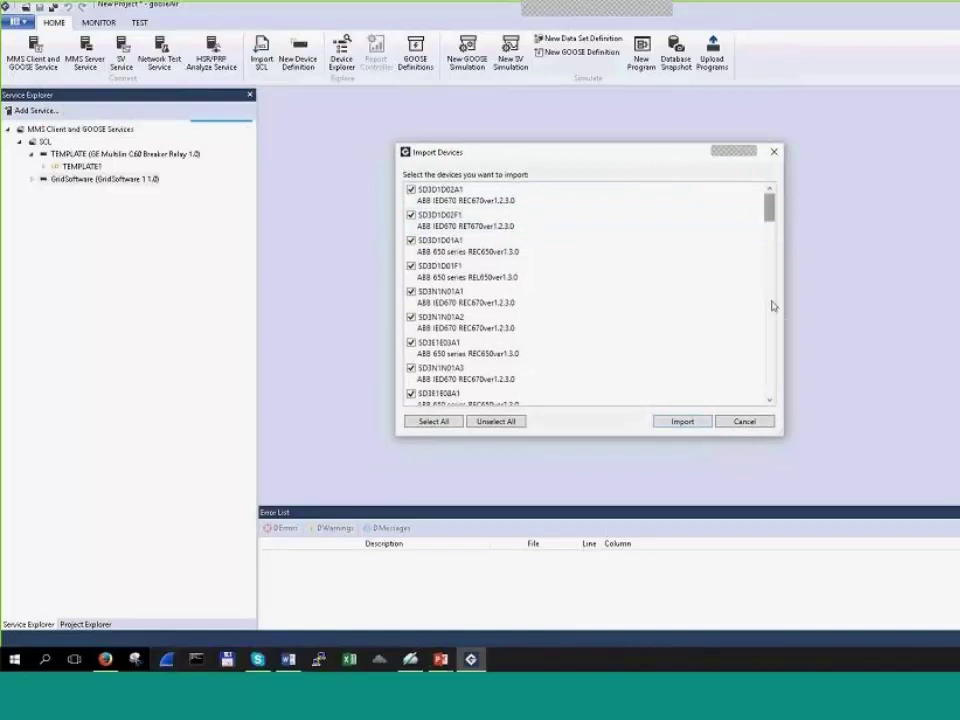
left_click_drag(772, 306, 760, 201)
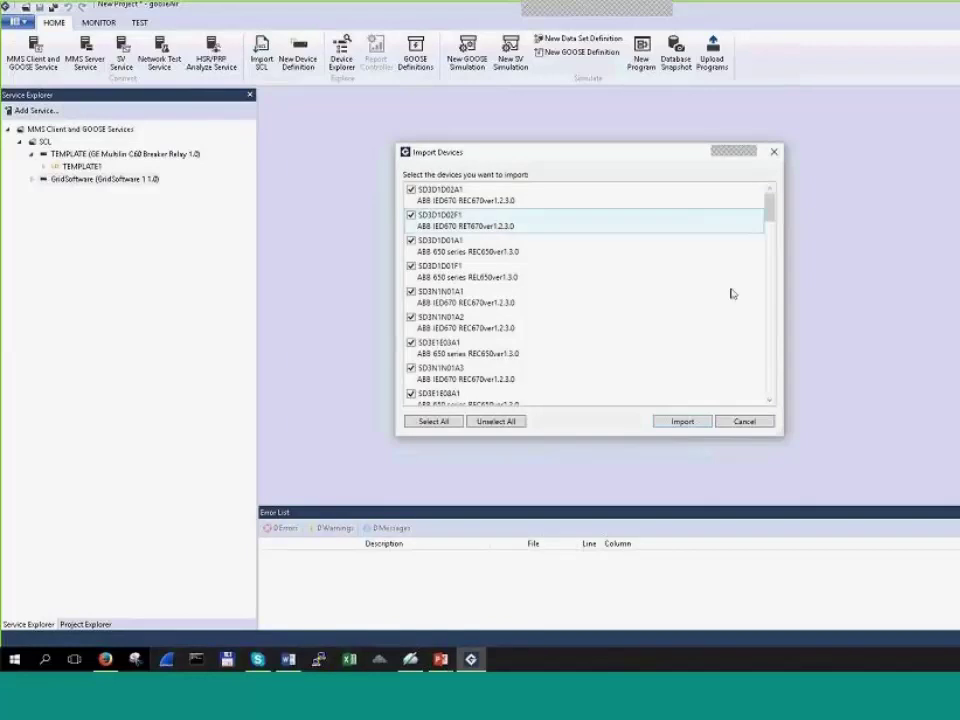
left_click(697, 422)
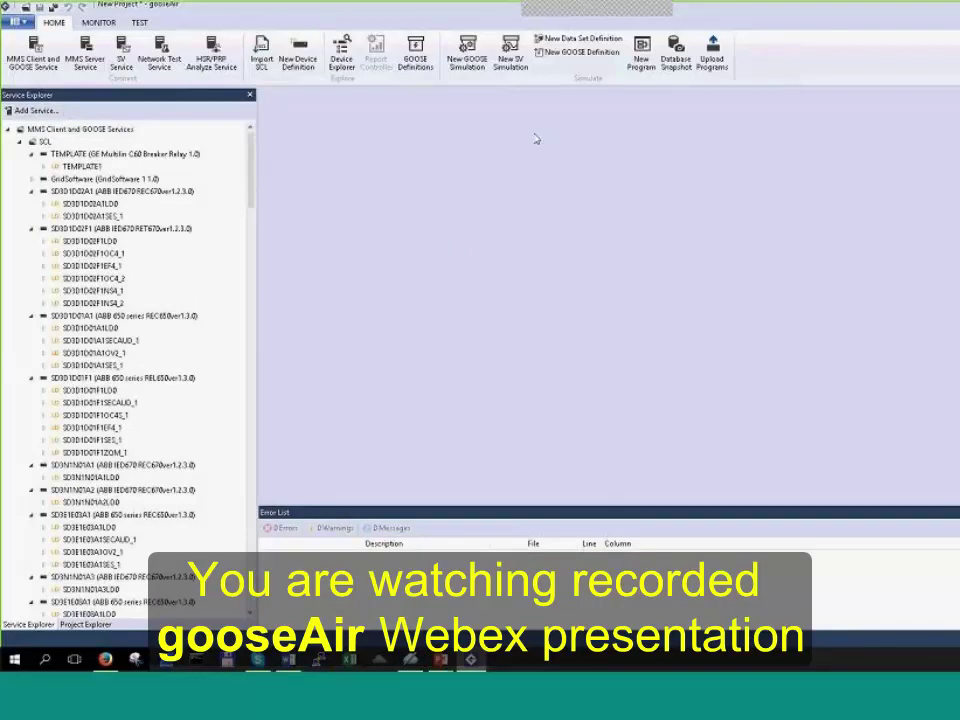
Step: Open the GOOSE Definitions table listing every imported device's GOOSE control blocks
left_click(467, 50)
left_click(679, 410)
left_click(416, 50)
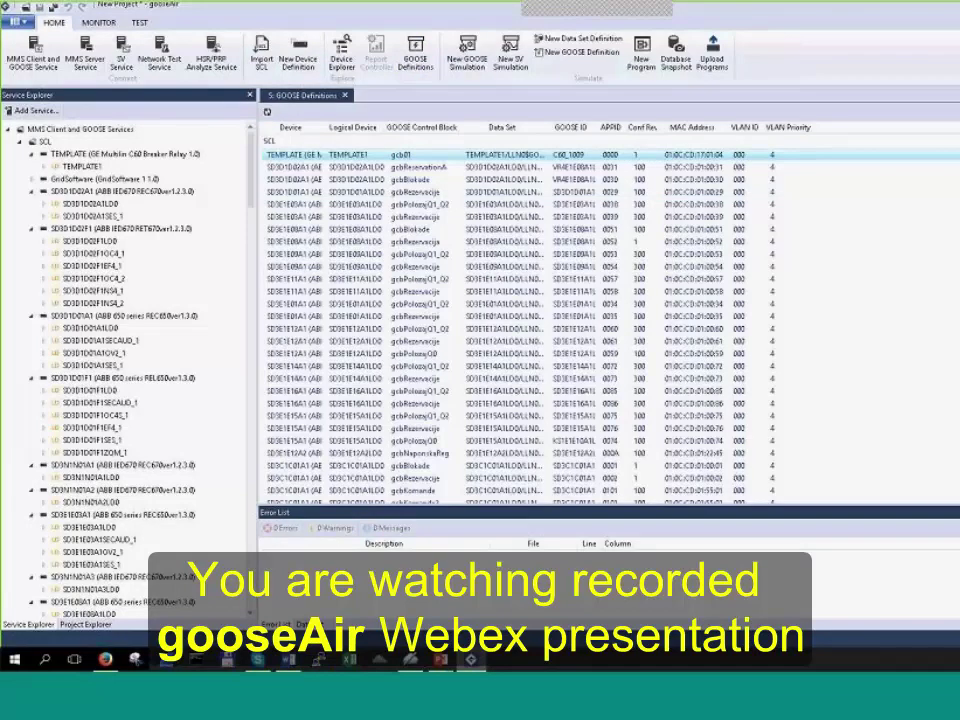
scroll(610, 315, "down", 5)
scroll(738, 292, "up", 5)
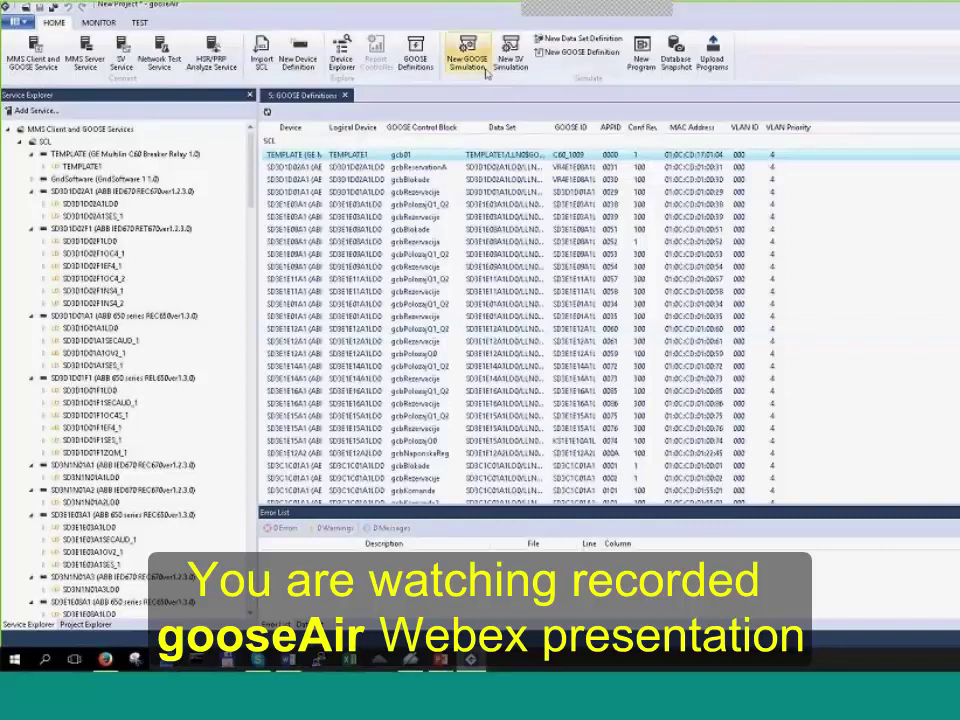
Step: Widen the Logical Device, Device and Data Set columns and select SD3E1E09A1 gcbRezervacije
double_click(383, 127)
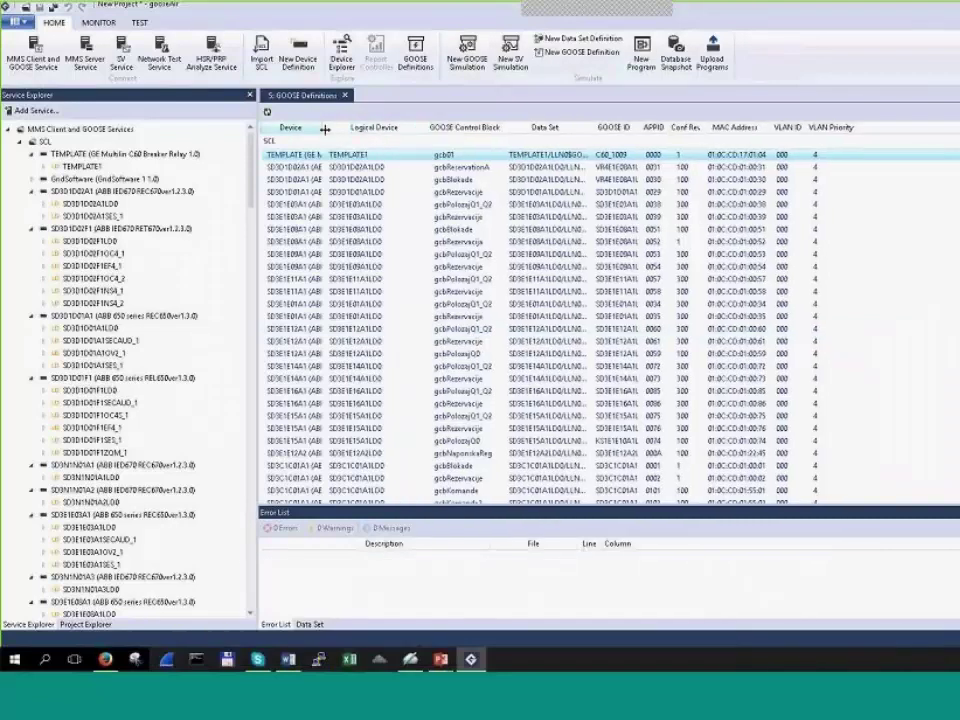
left_click_drag(393, 126, 396, 126)
left_click_drag(327, 127, 450, 126)
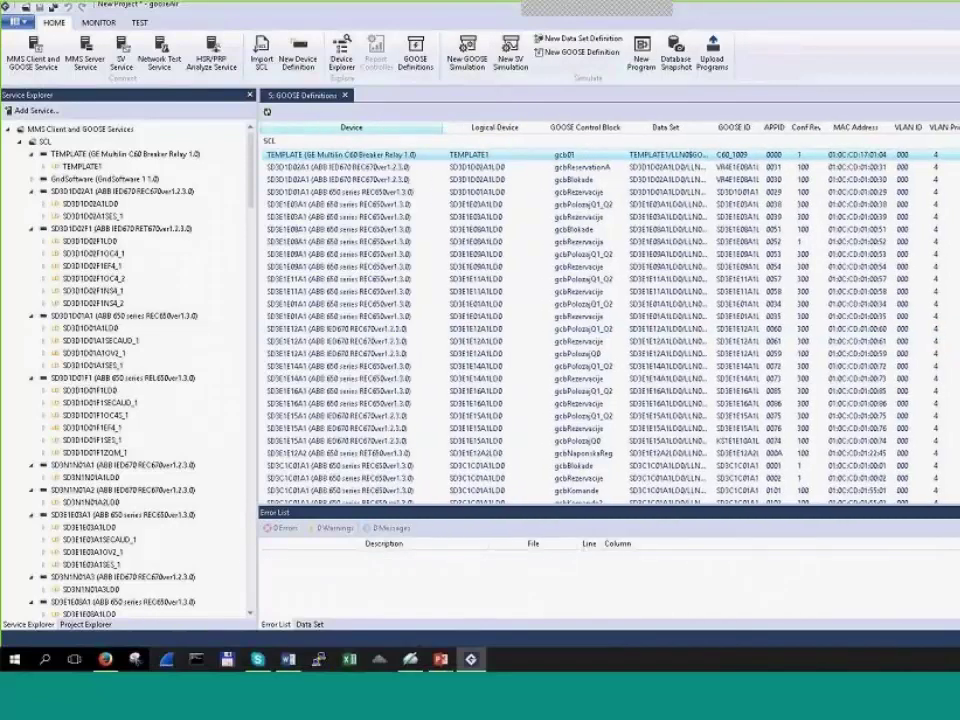
left_click_drag(721, 127, 765, 127)
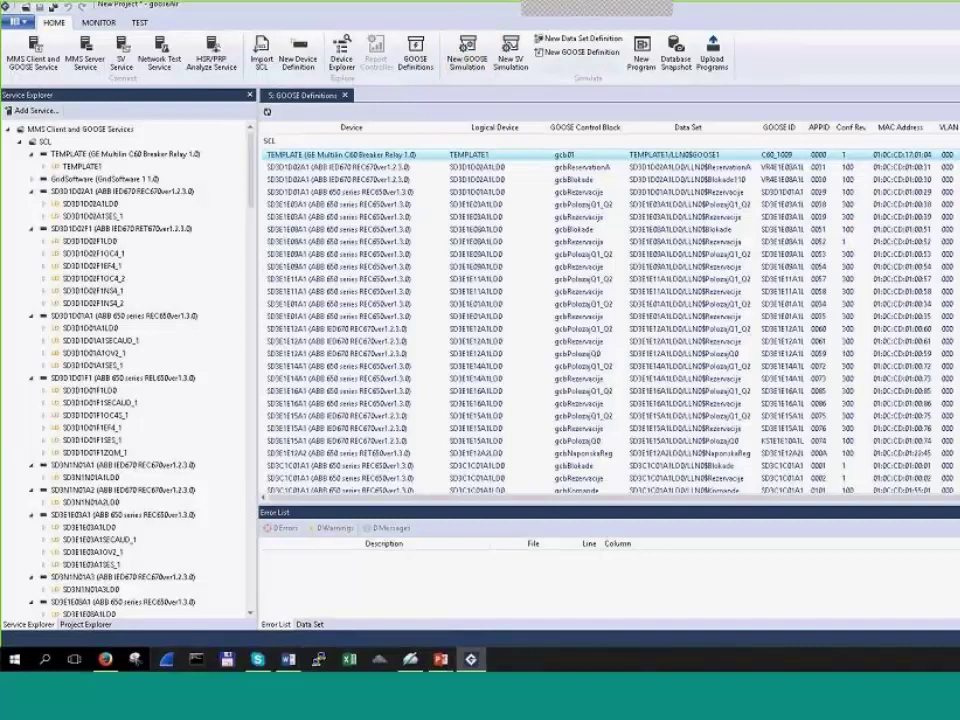
scroll(610, 315, "down", 10)
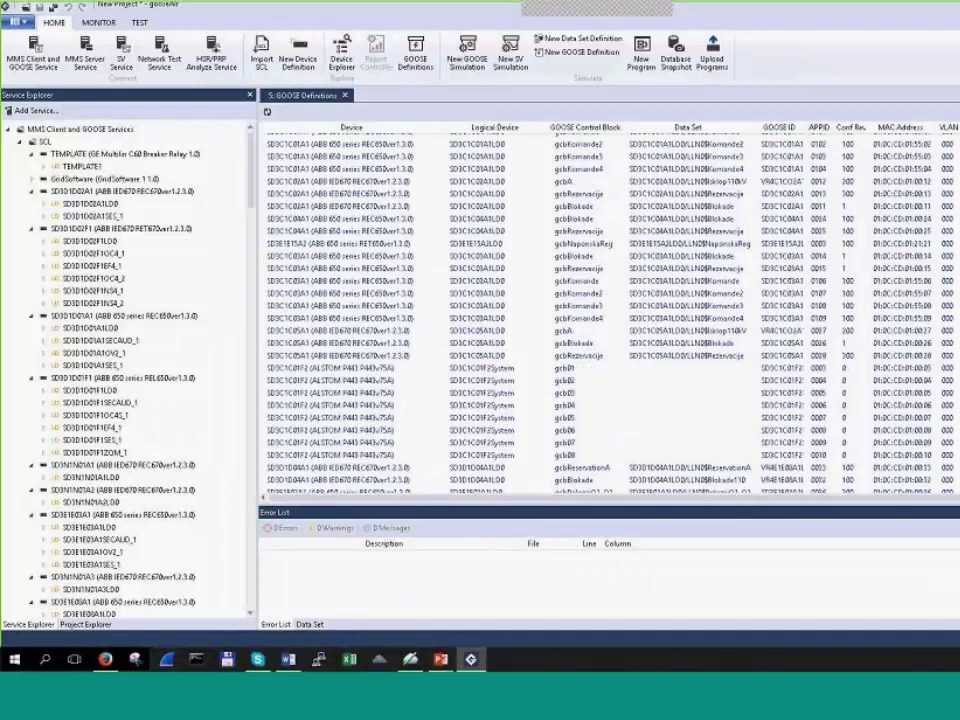
scroll(610, 315, "up", 10)
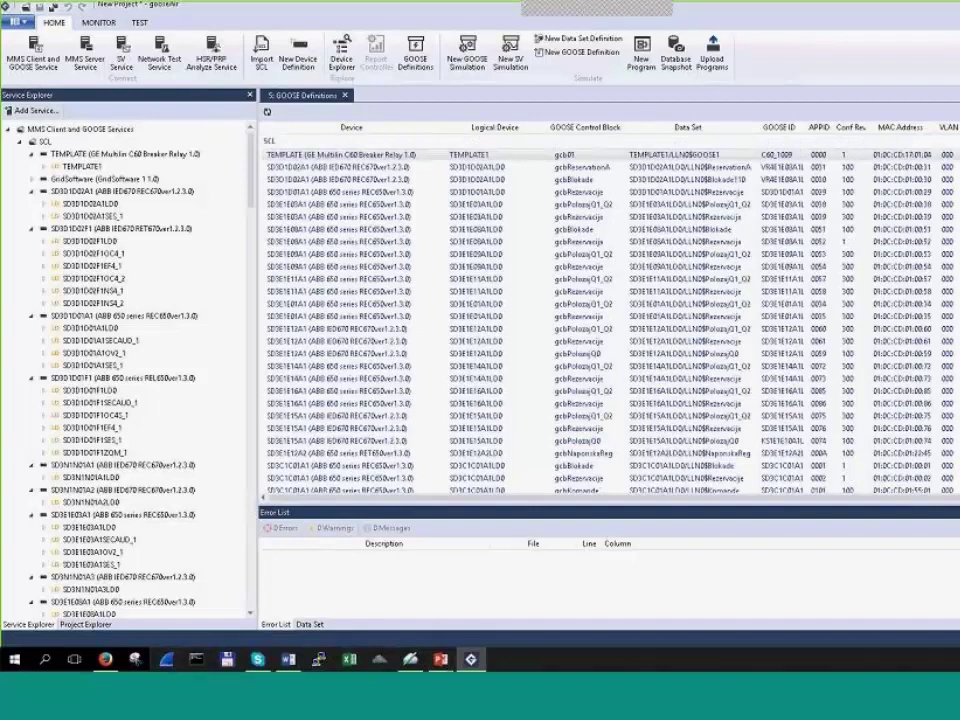
left_click(340, 241)
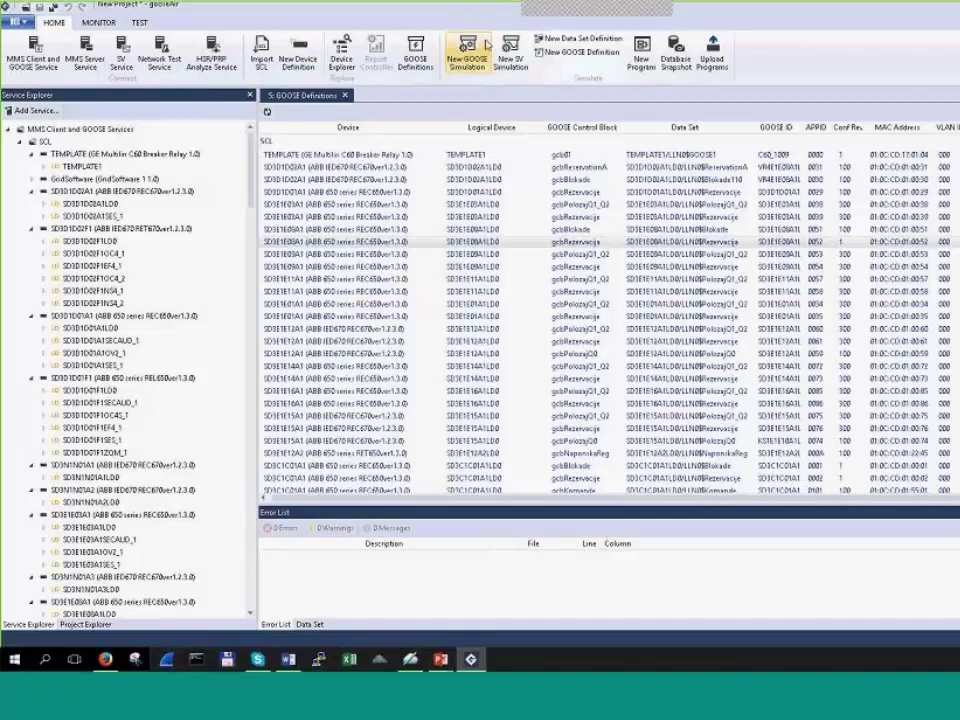
Step: Start a New GOOSE Simulation connecting to a new service at 192.168.9.40
left_click(487, 44)
left_click(628, 357)
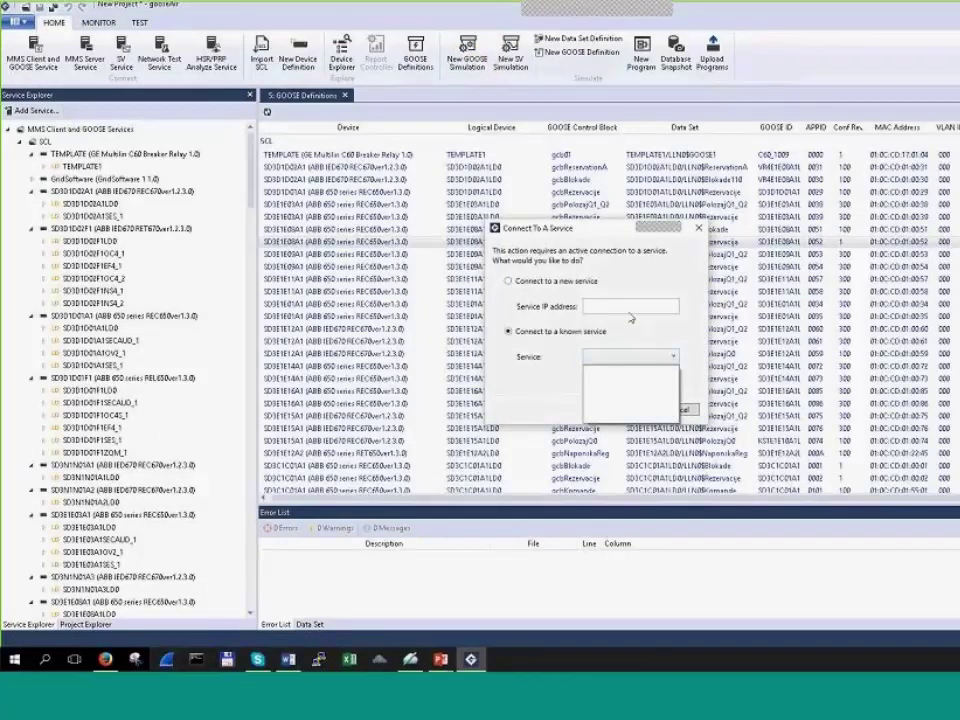
left_click(629, 309)
type("192.168")
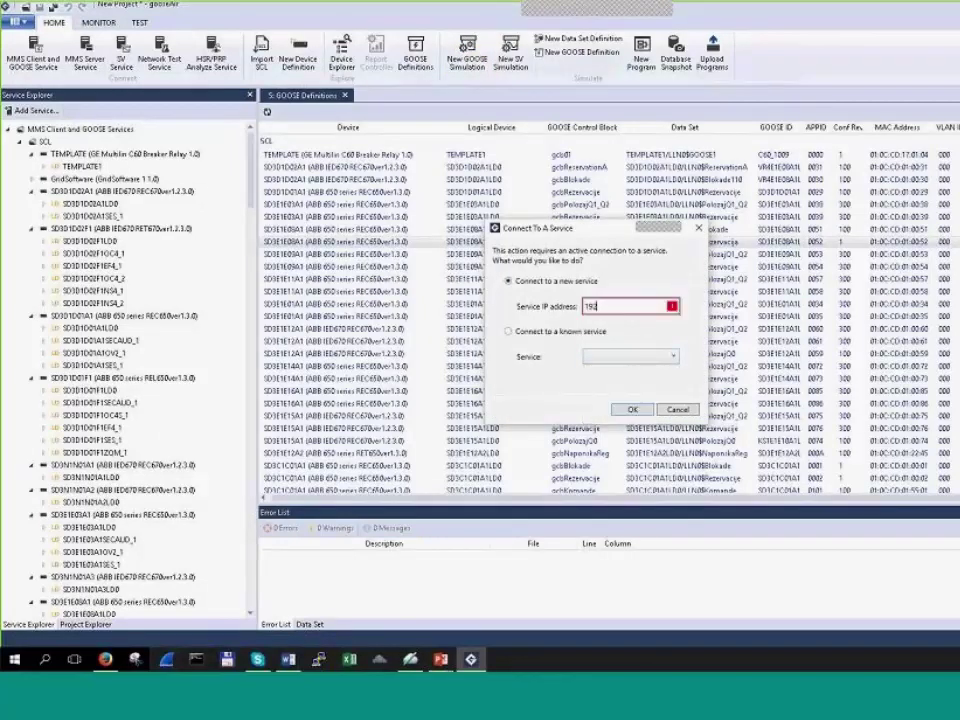
type(".9.40/index.php")
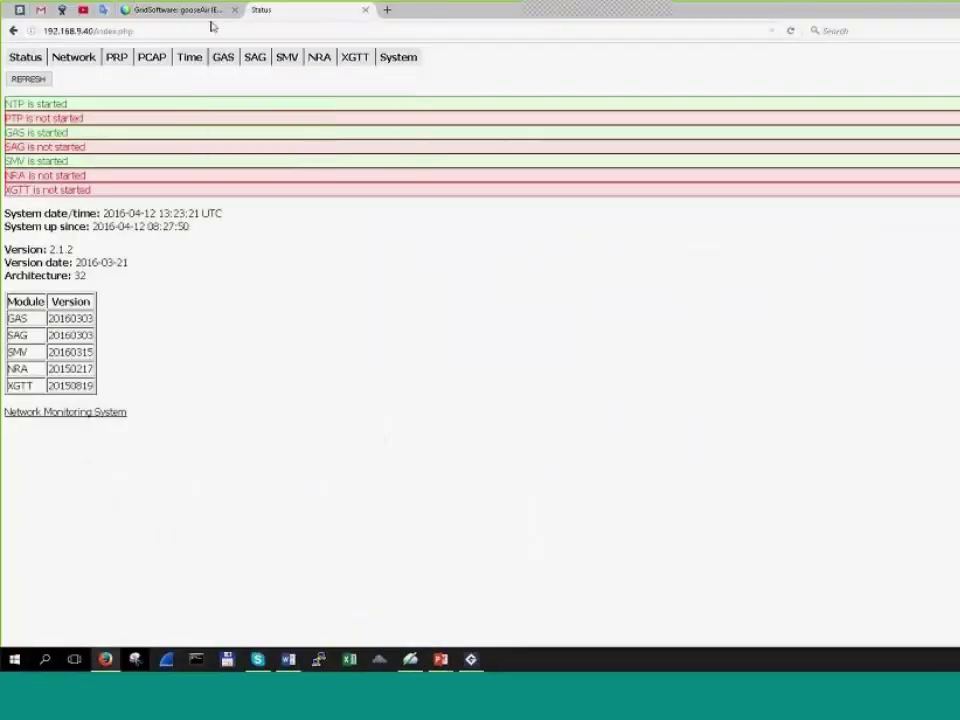
Step: Verify 192.168.9.40 in Firefox's address bar and confirm the connection to that service
left_click(212, 29)
left_click(185, 29)
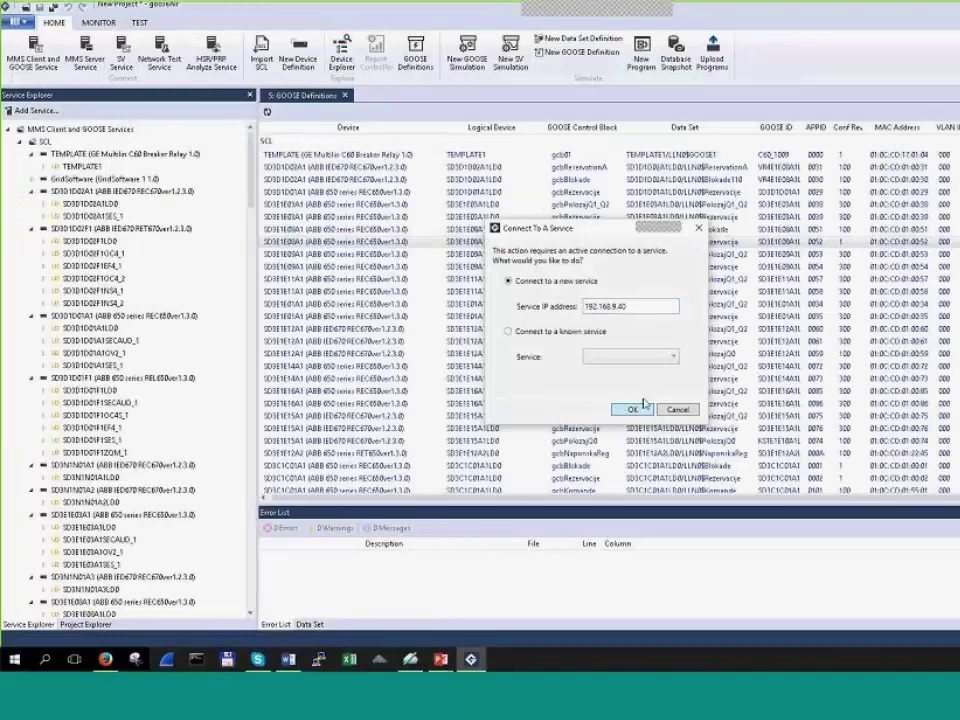
left_click(644, 406)
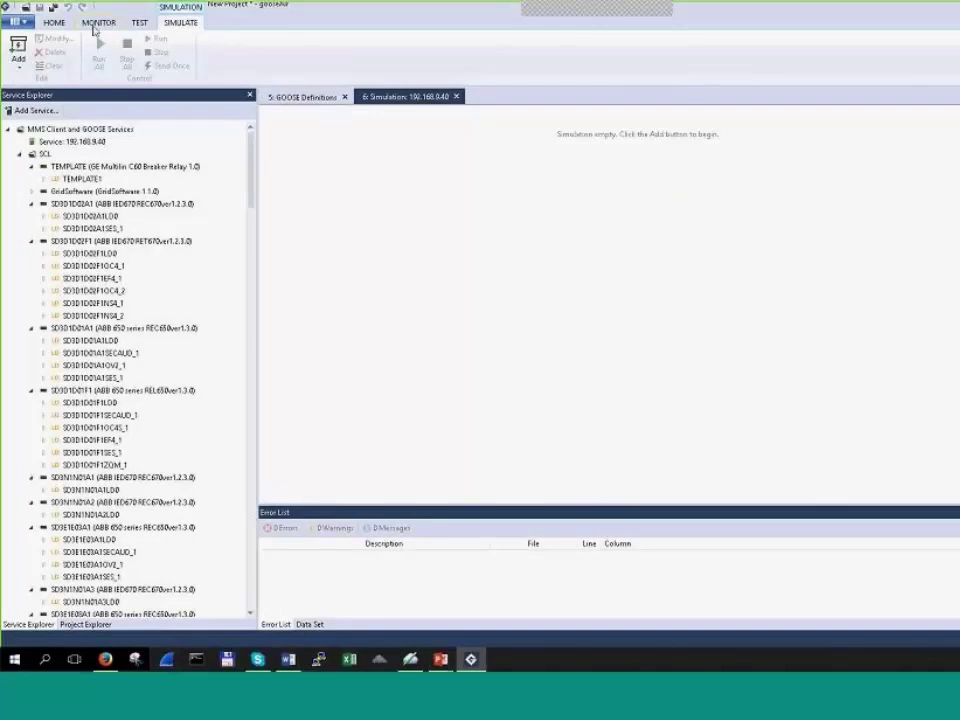
Step: Add a simulated GOOSE from the simulation's context menu and choose control block gcb01
left_click(68, 23)
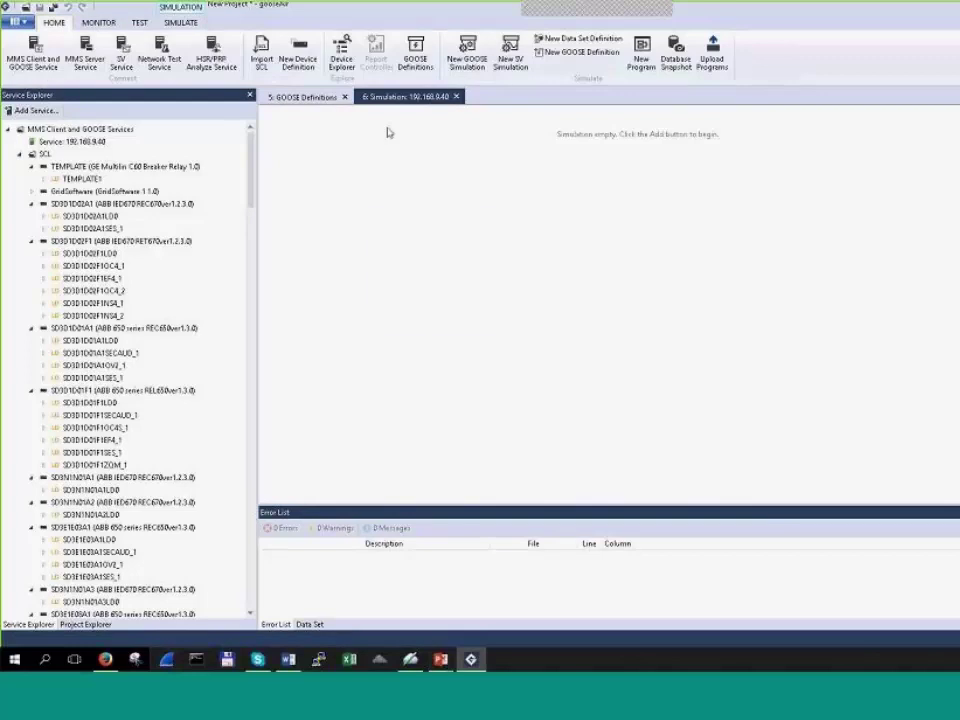
right_click(370, 212)
left_click(287, 142)
right_click(382, 207)
mouse_move(437, 263)
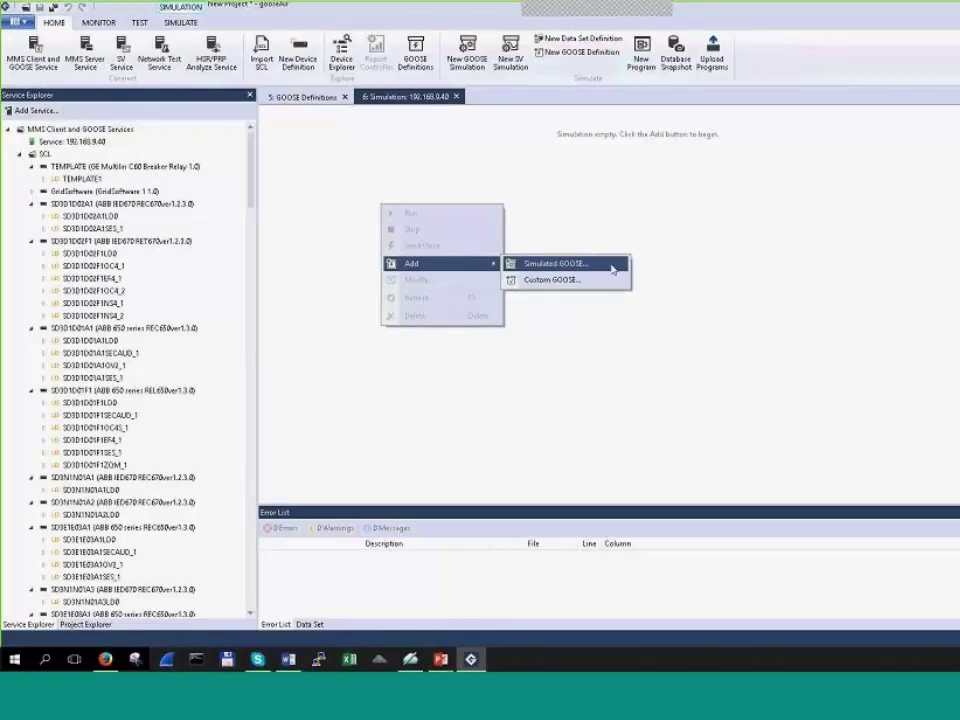
left_click(612, 266)
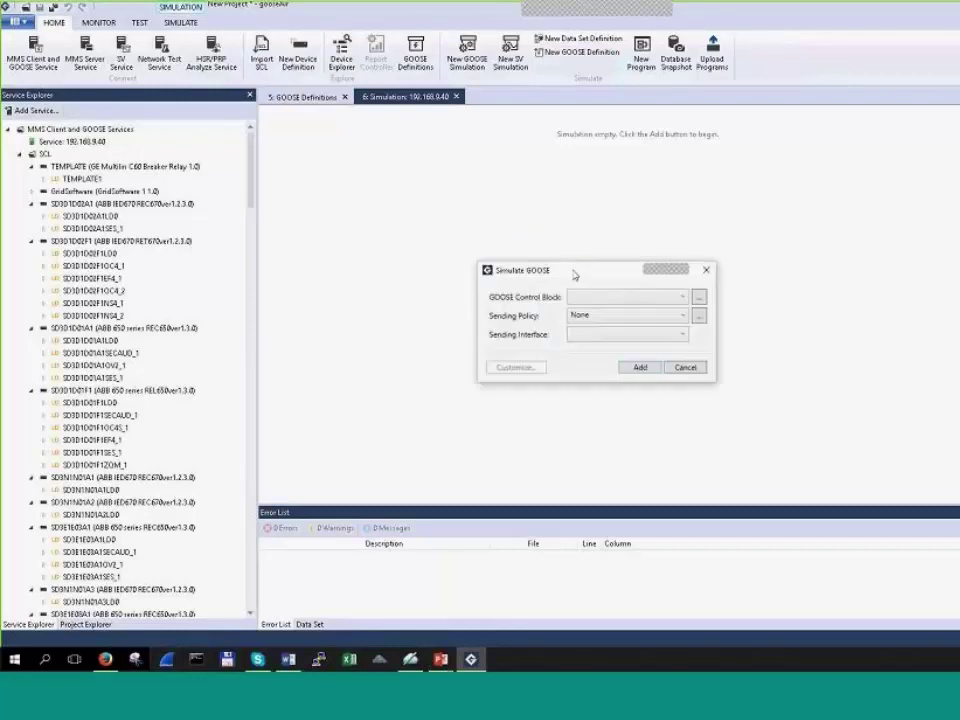
left_click_drag(575, 274, 466, 197)
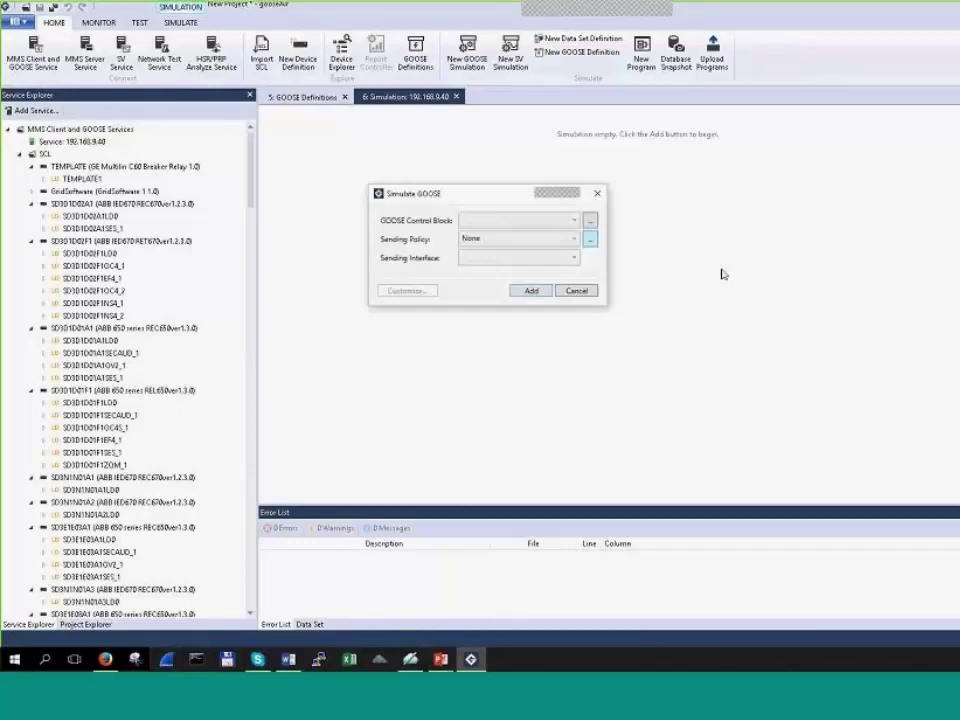
left_click(574, 220)
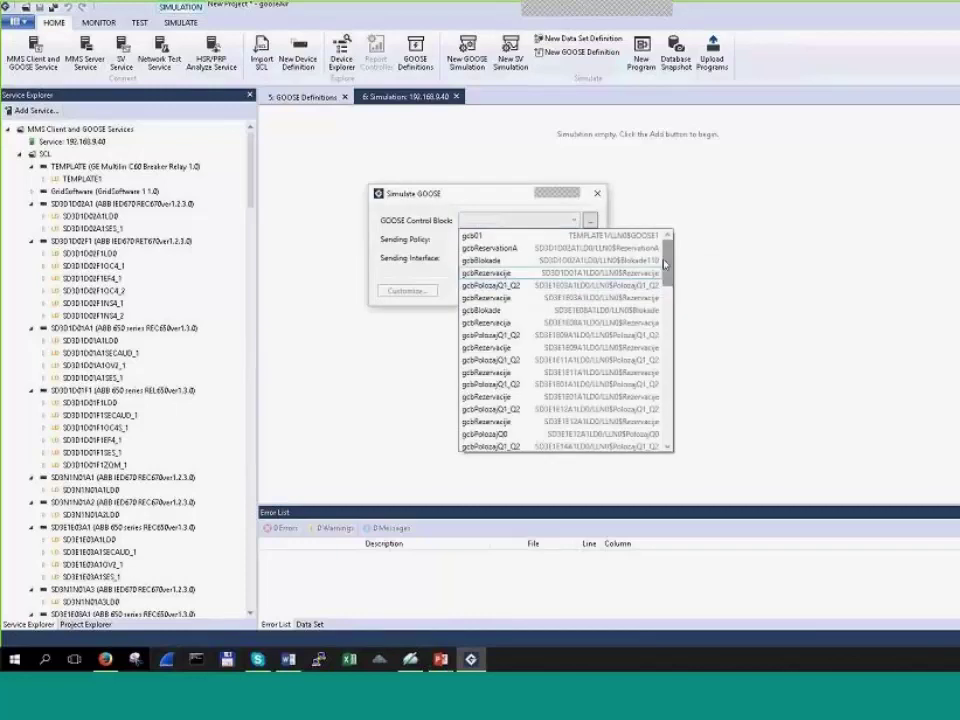
mouse_move(664, 263)
left_mouse_down()
mouse_move(674, 433)
mouse_move(671, 251)
left_mouse_up()
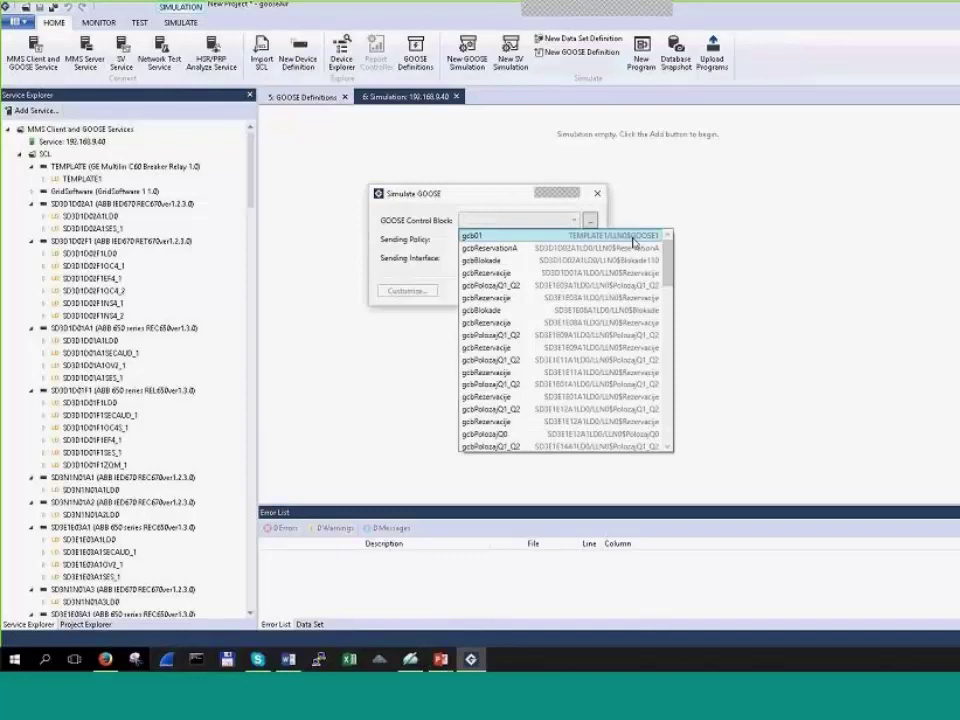
left_click(632, 236)
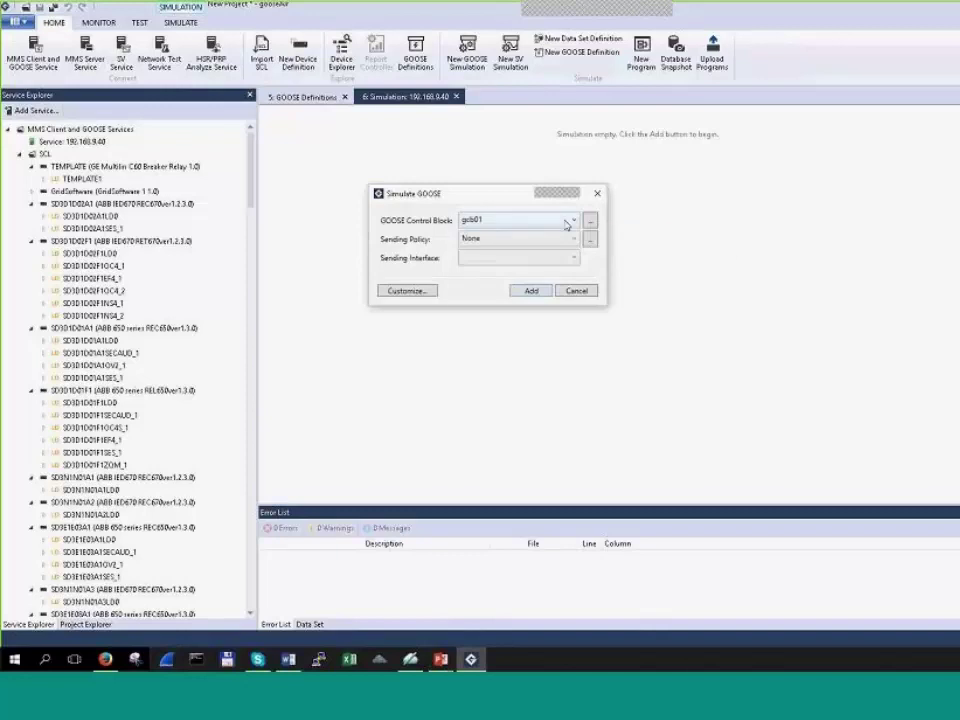
left_click(566, 224)
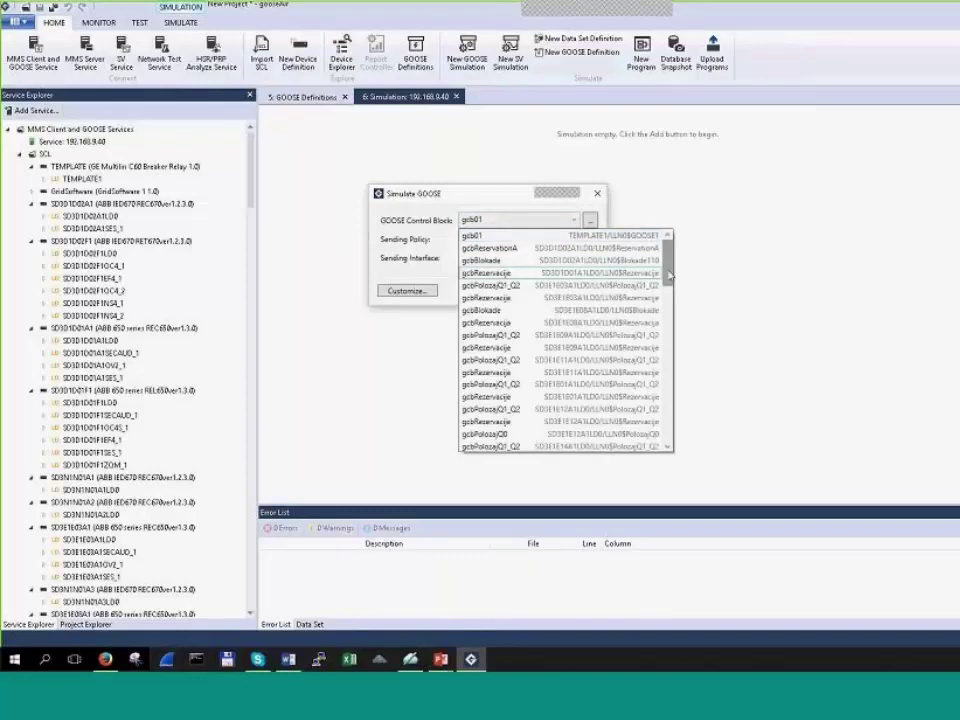
mouse_move(668, 272)
left_mouse_down()
mouse_move(669, 412)
mouse_move(667, 290)
left_mouse_up()
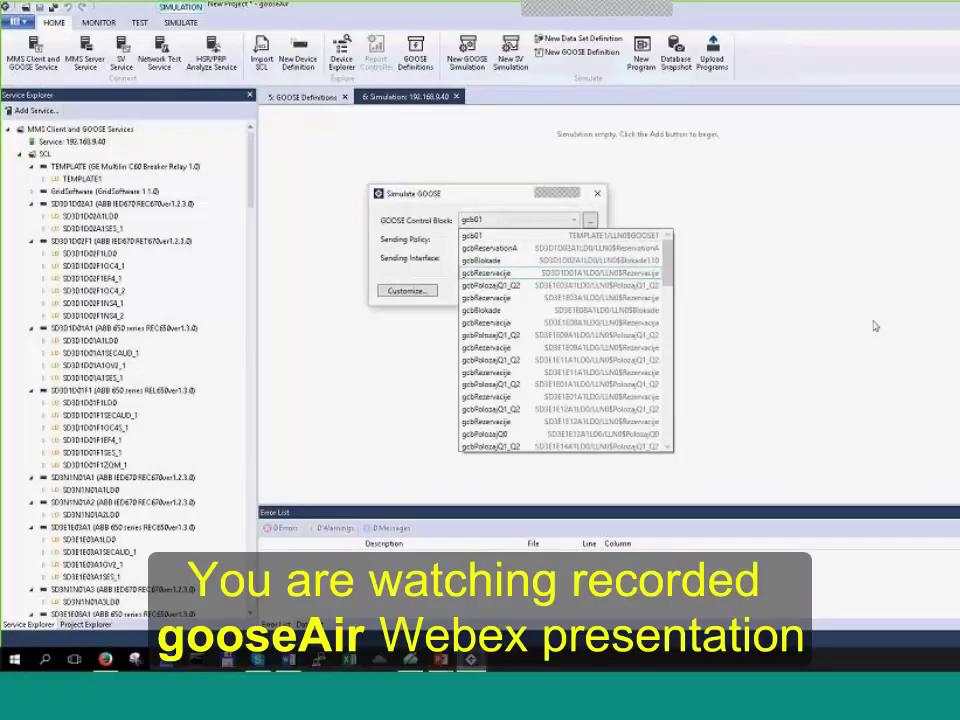
left_click(630, 236)
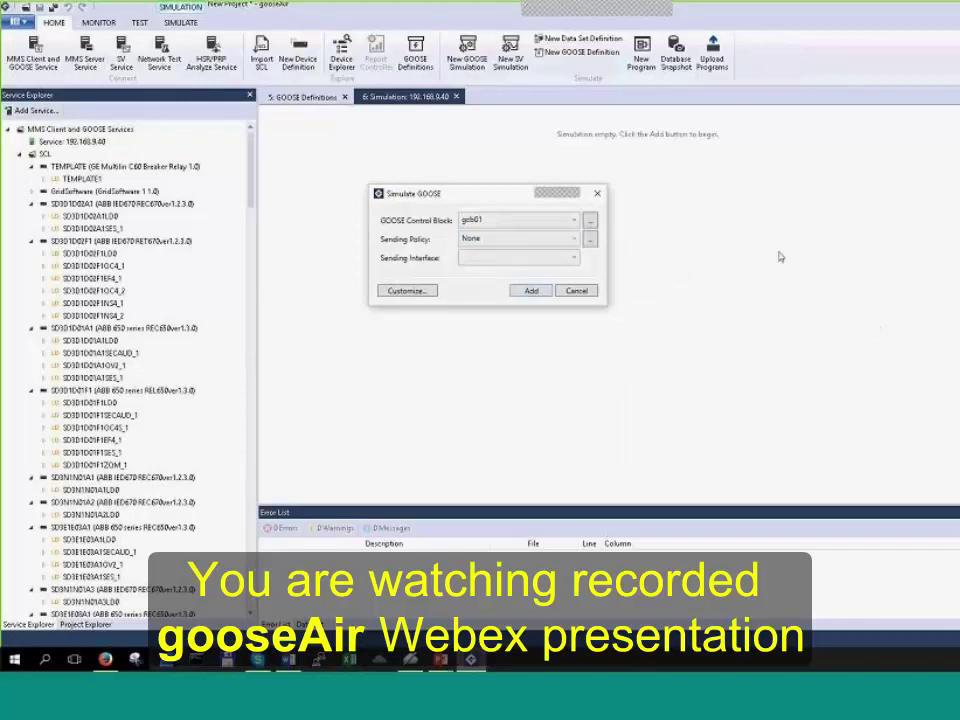
Step: Keep the 0. Default sending policy, send on interface enp6s0, and add gcb01
left_click(566, 243)
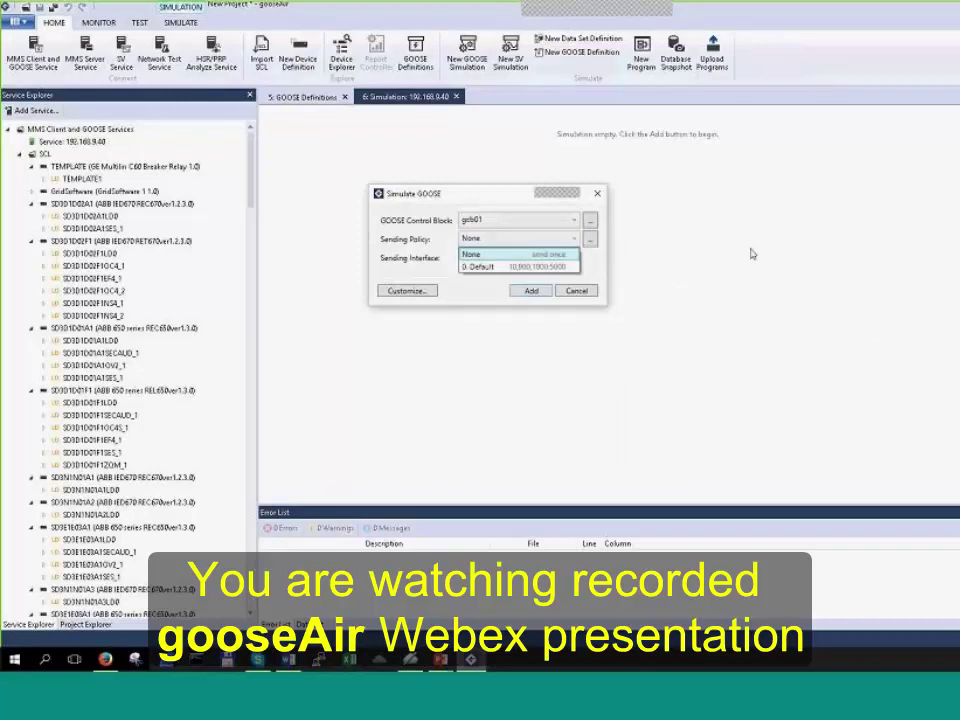
key("Down")
key("Return")
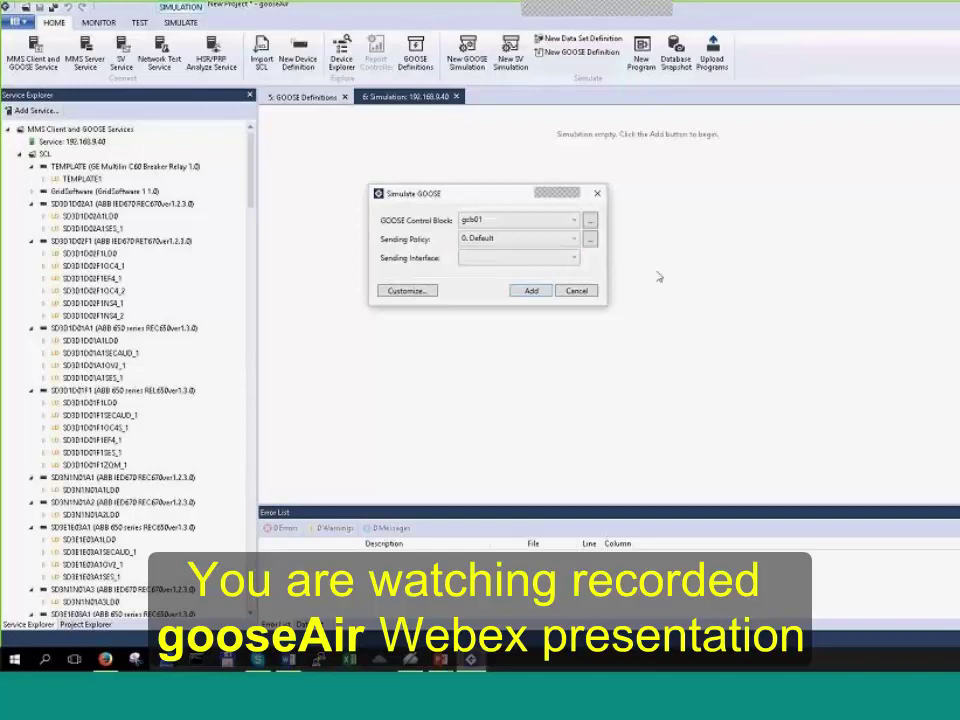
left_click(574, 240)
left_click(574, 240)
left_click(589, 239)
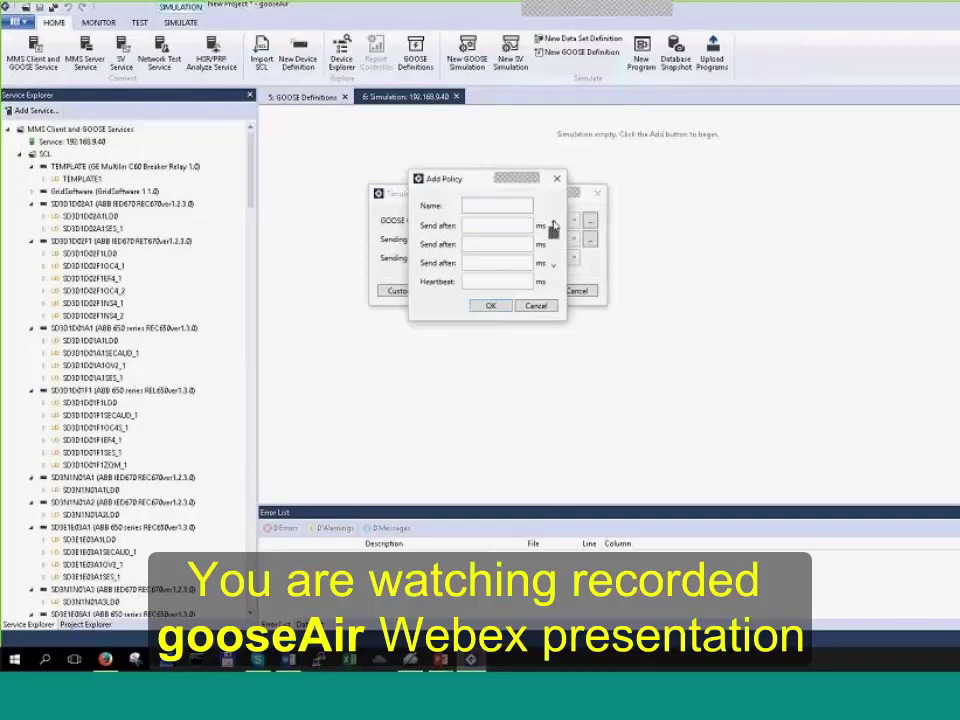
left_click(542, 306)
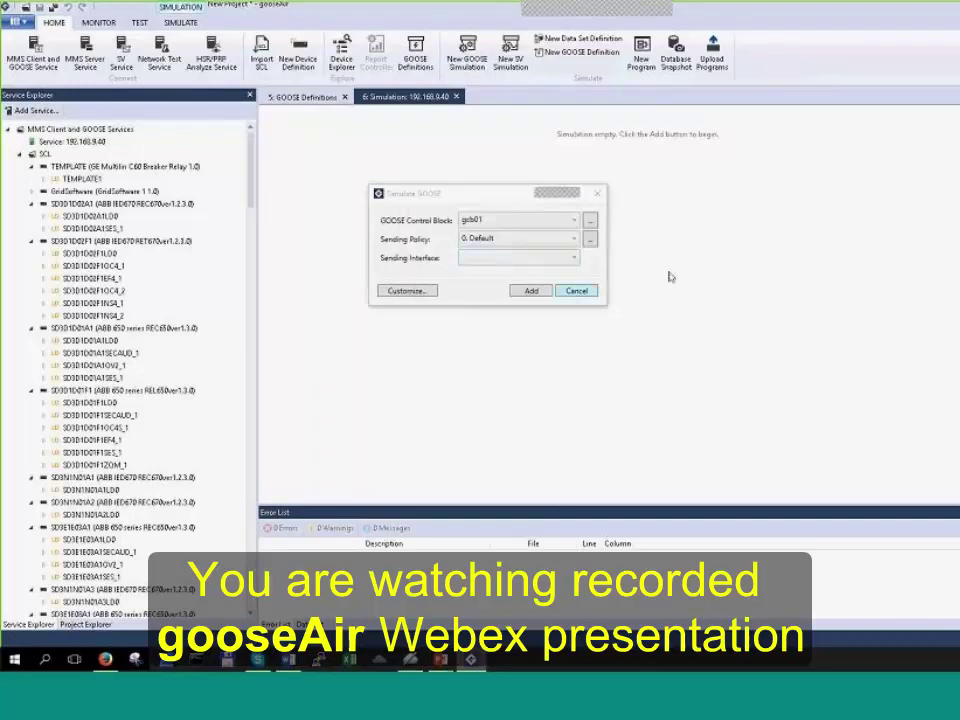
left_click(563, 261)
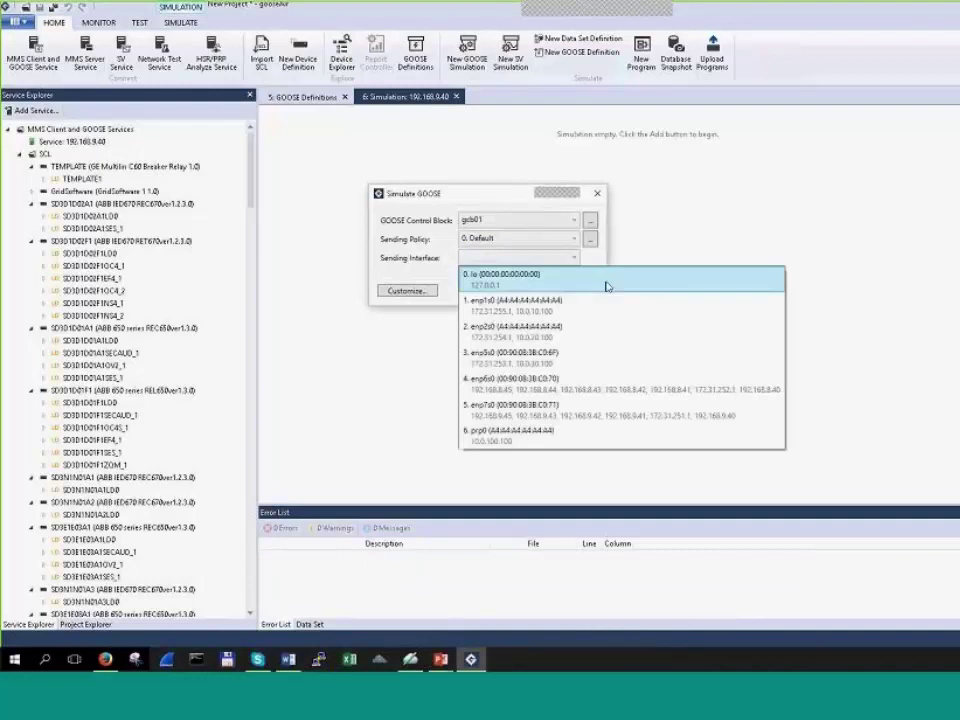
left_click(597, 389)
left_click(537, 291)
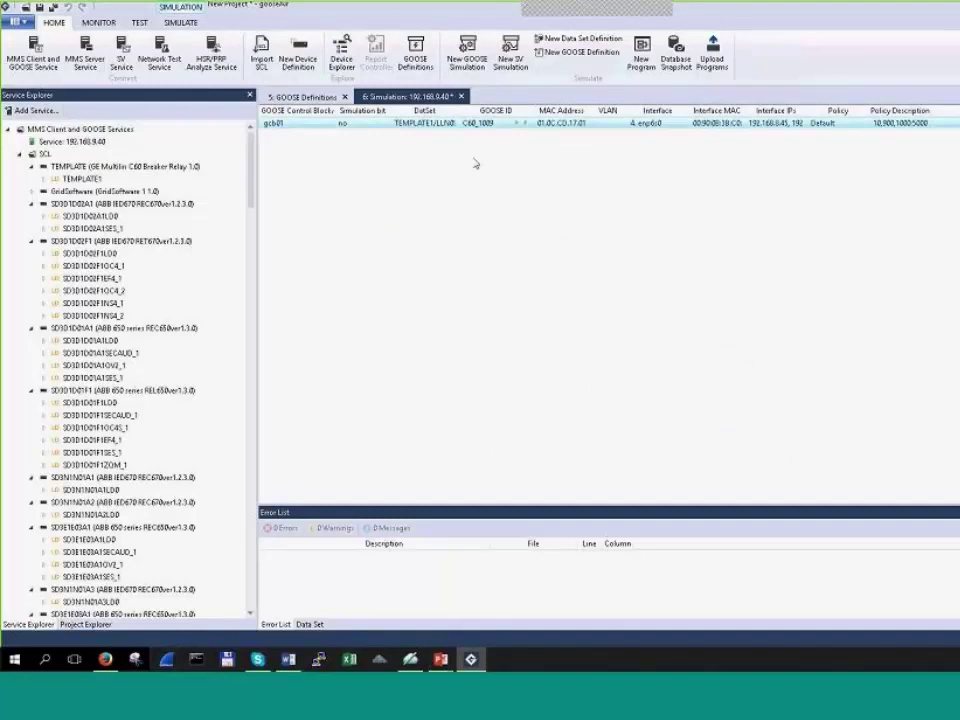
Step: Add gcbReservationA to the simulation with the Default policy on interface enp6s0
right_click(416, 207)
mouse_move(500, 263)
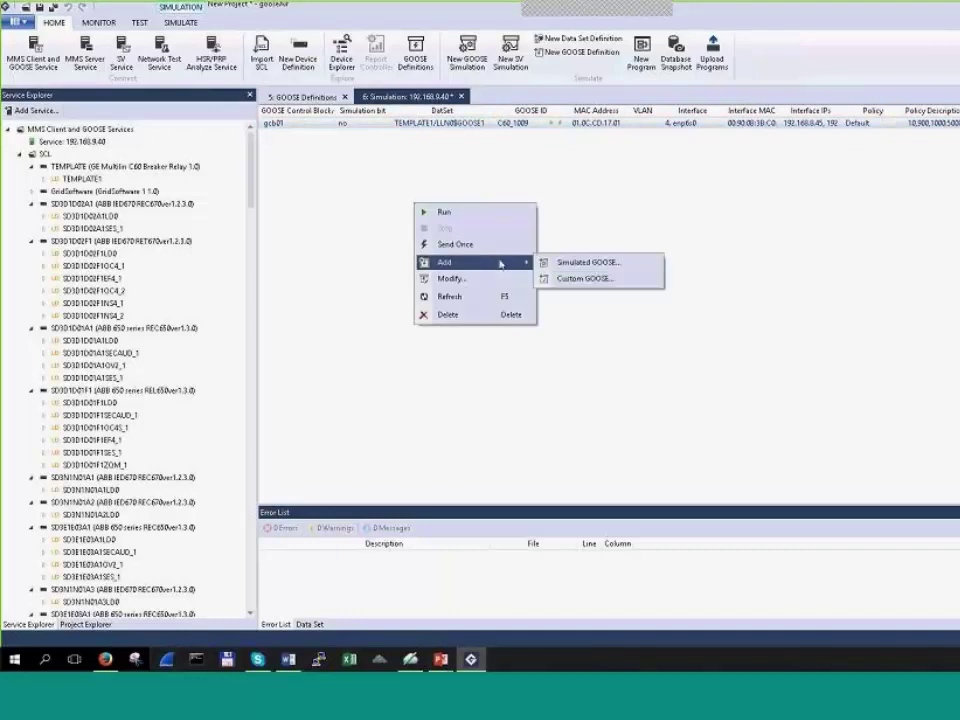
left_click(590, 263)
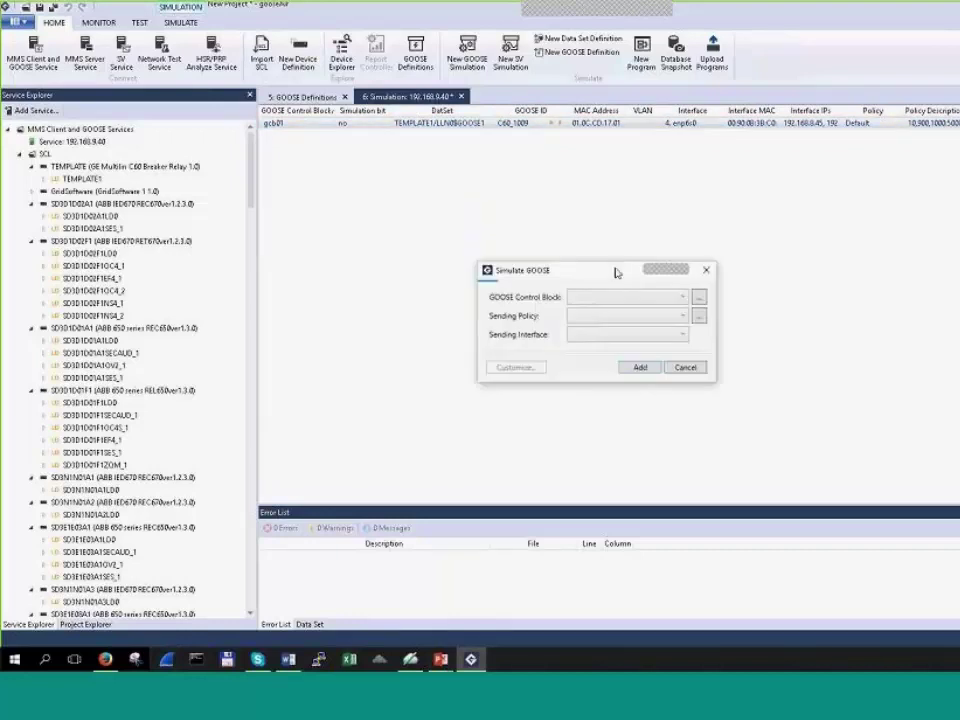
left_click(670, 299)
left_click(664, 321)
left_click(664, 321)
left_click(650, 347)
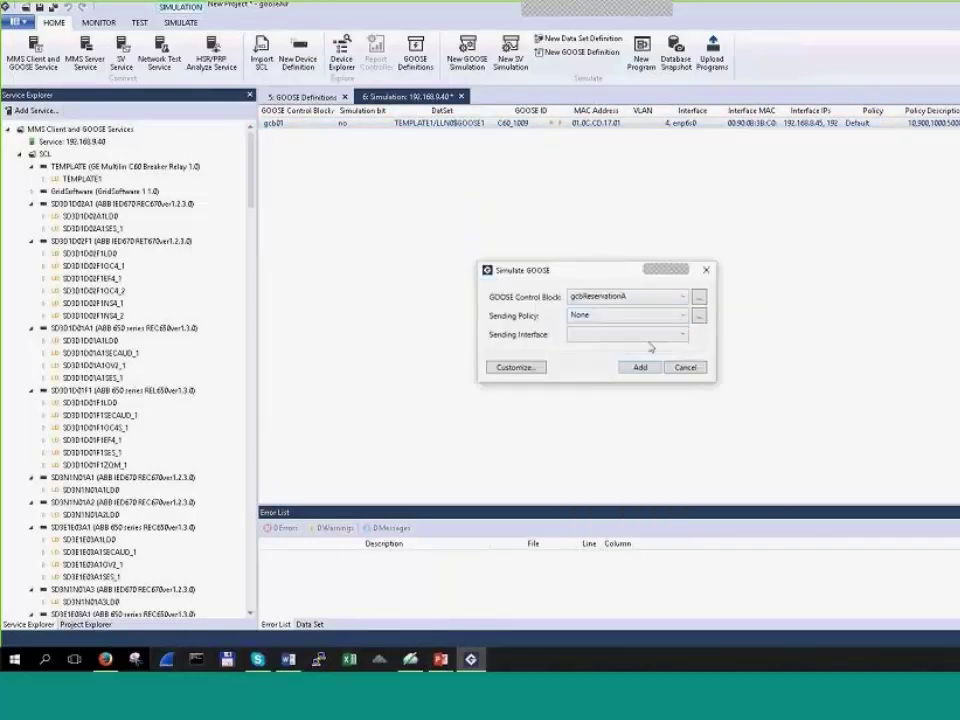
left_click(683, 334)
left_click(640, 456)
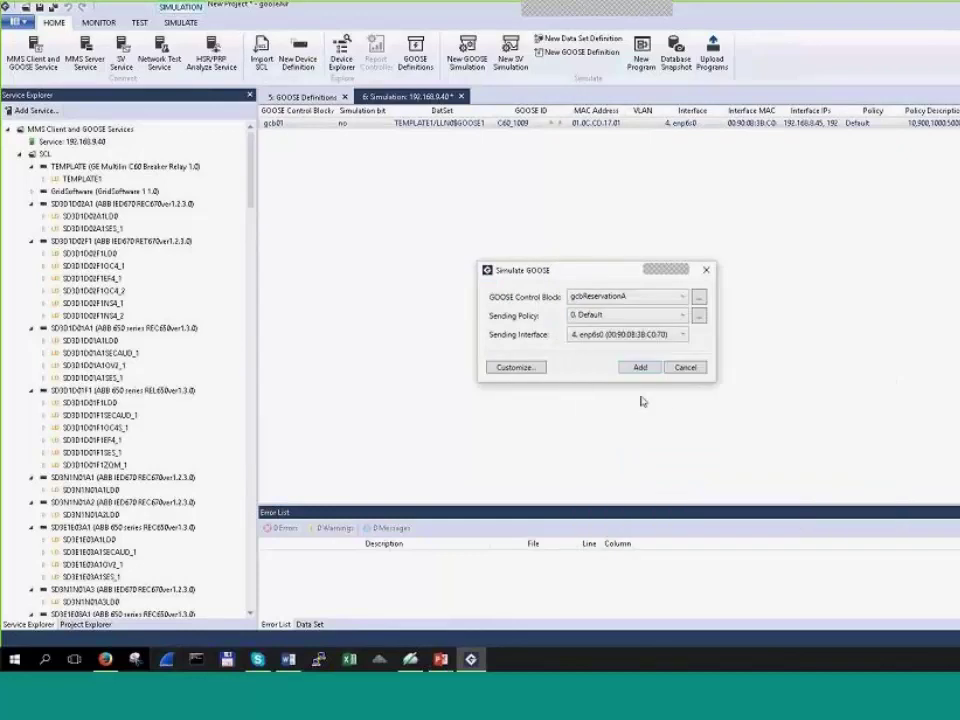
left_click(640, 367)
Step: Add gcbBlokade to the simulation with the Default policy on interface enp6s0
right_click(444, 213)
mouse_move(540, 270)
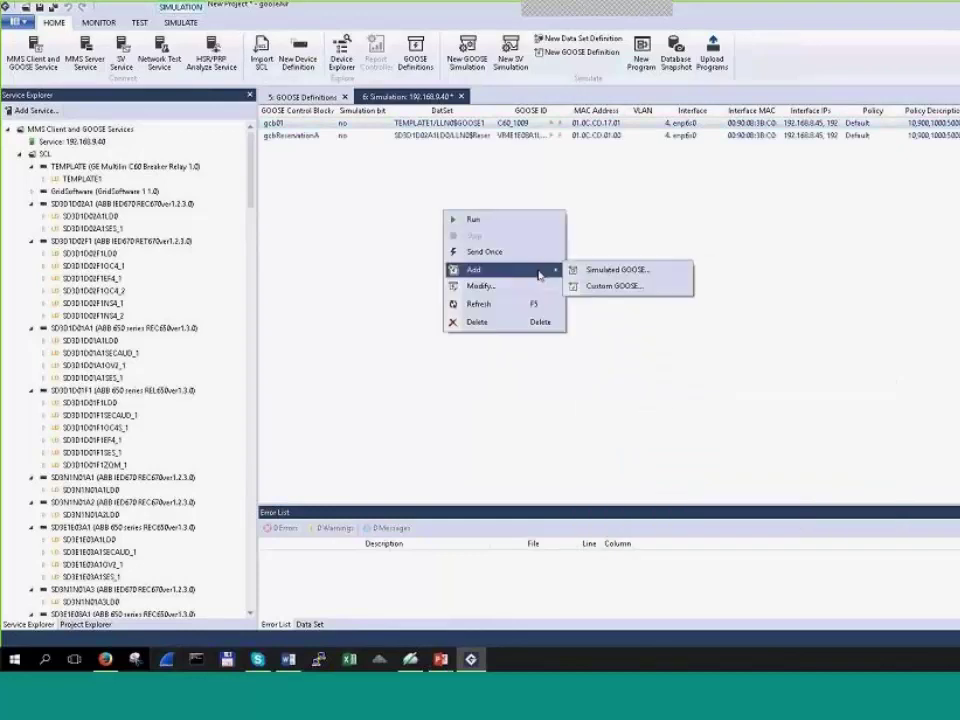
left_click(622, 272)
left_click(665, 297)
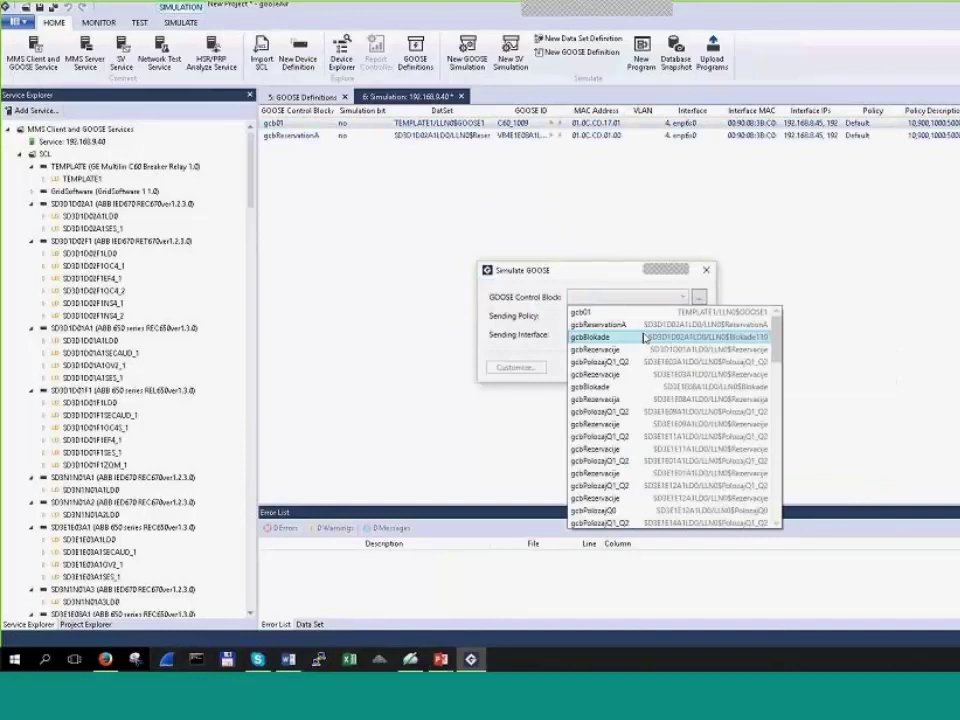
left_click(645, 337)
left_click(638, 341)
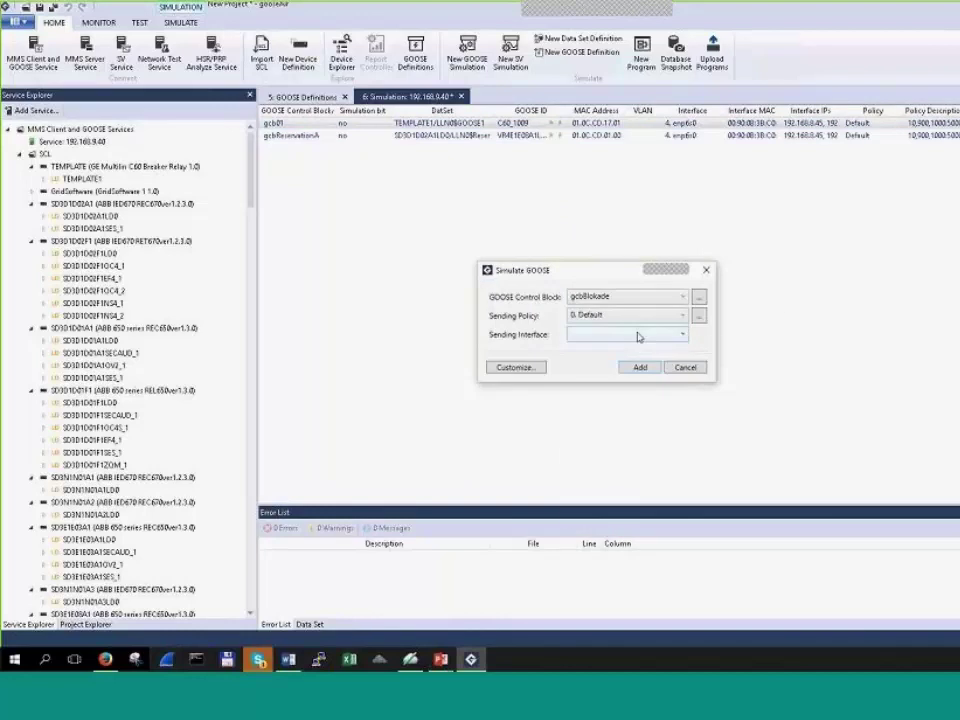
left_click(638, 337)
left_click(640, 426)
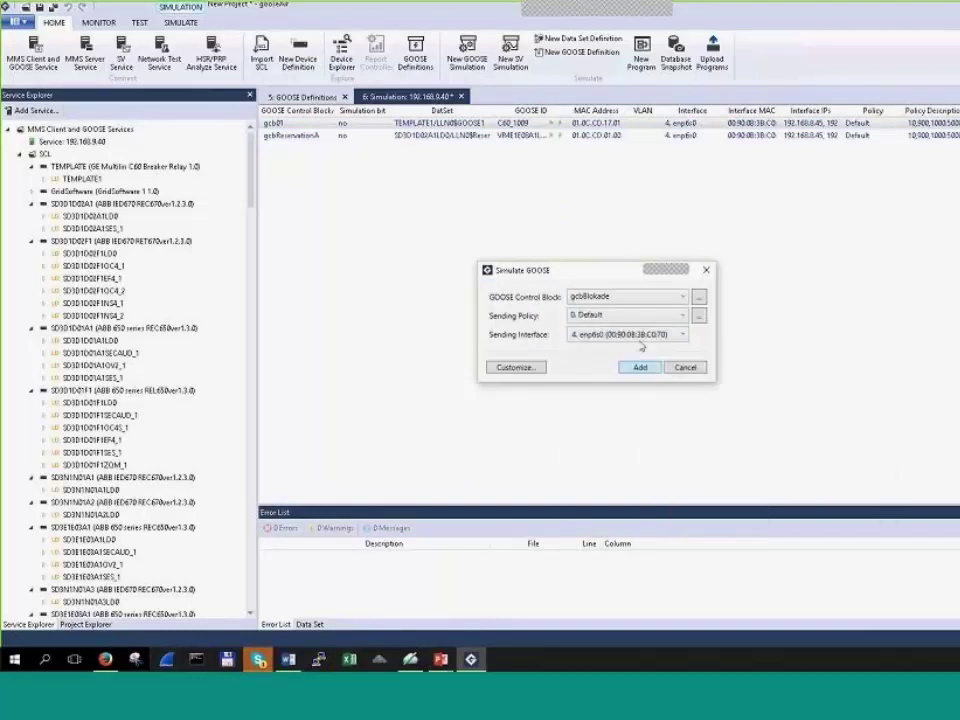
left_click(640, 367)
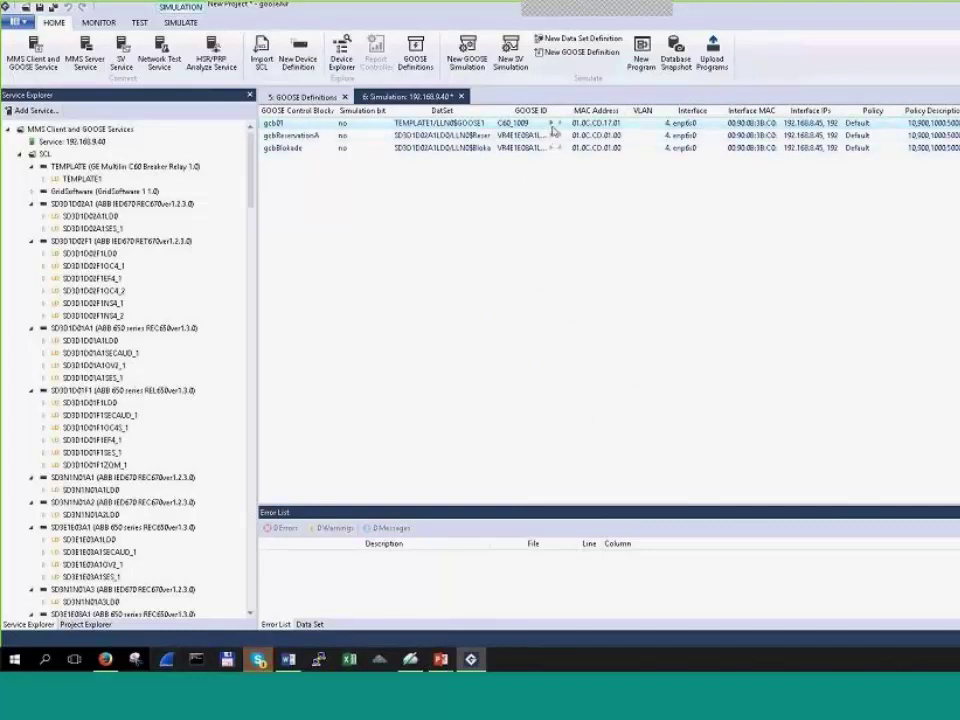
Step: Widen the GOOSE ID column and open a GOOSE Monitor view
left_click_drag(570, 111, 640, 111)
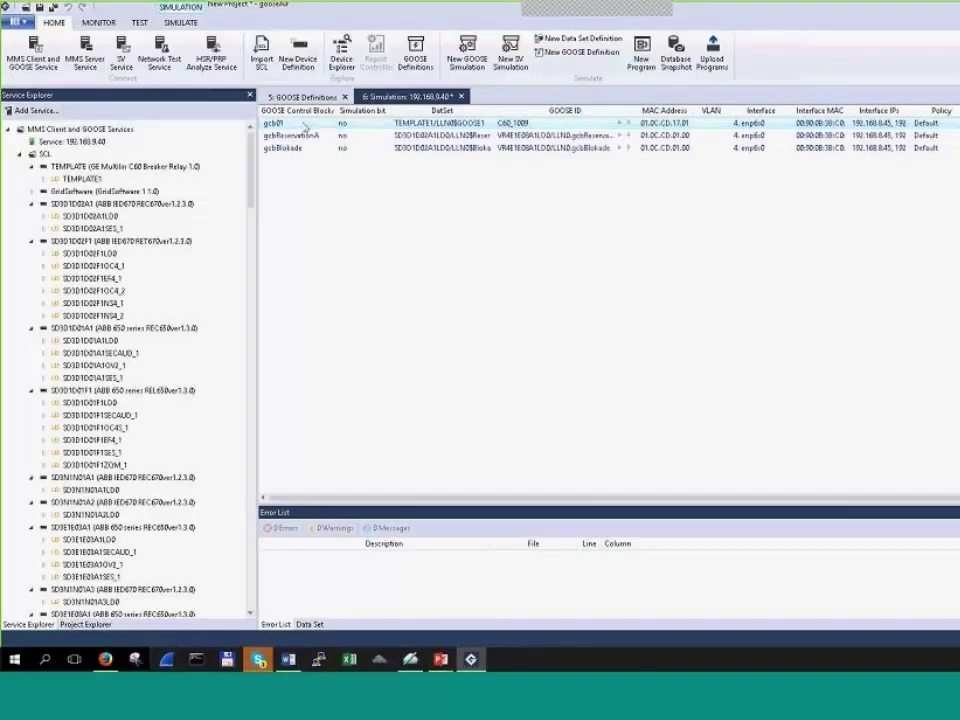
left_click(98, 22)
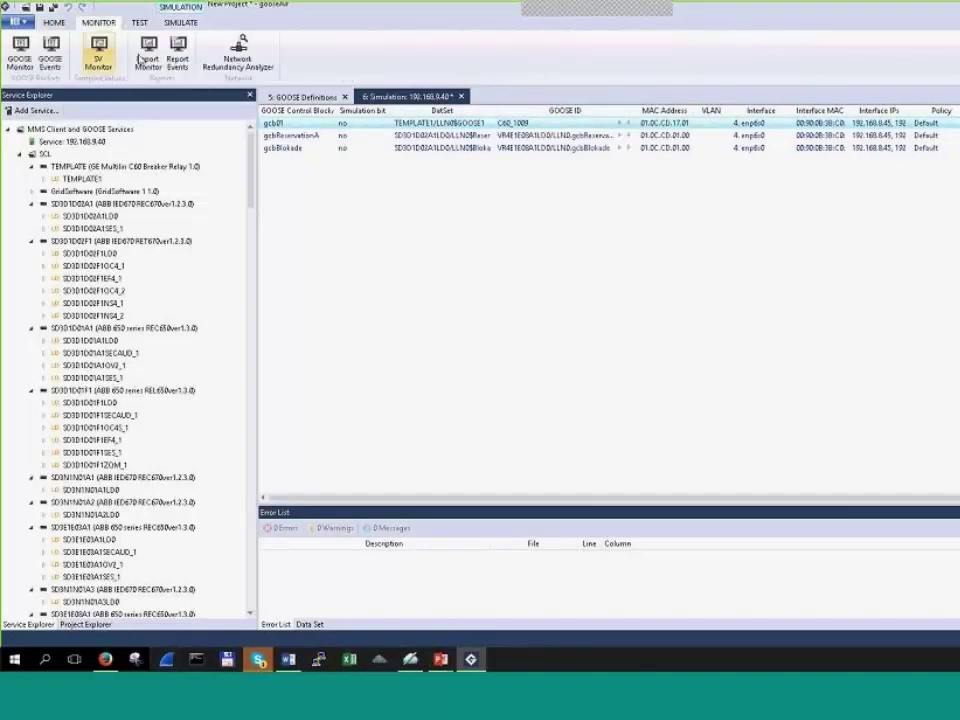
left_click(20, 50)
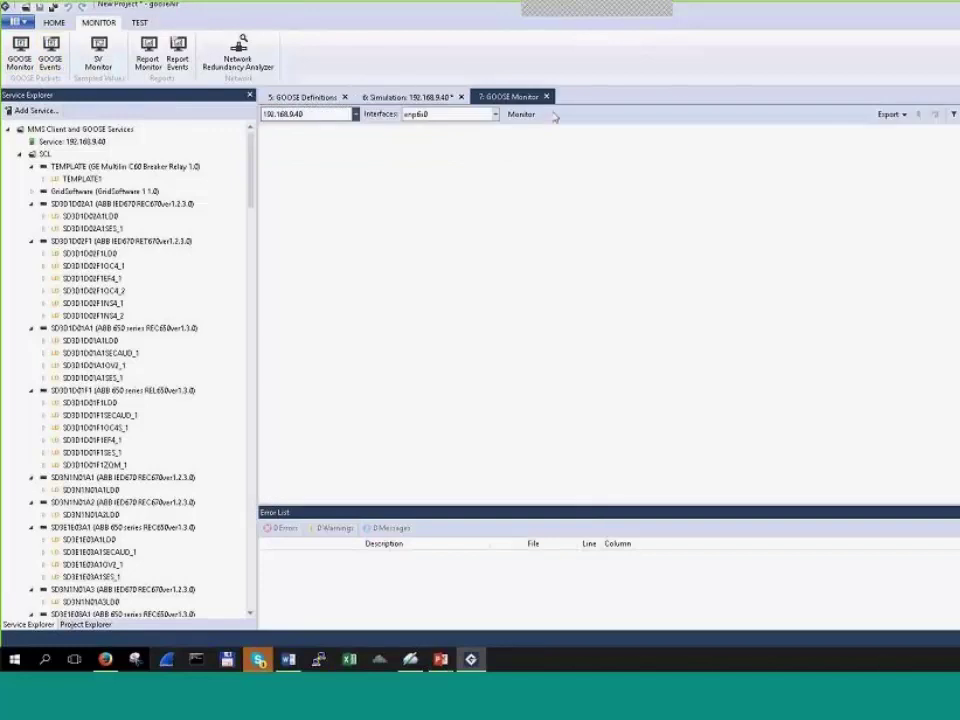
Step: Open a GOOSE Events view, confirm it listens on enp6s0, and go back to the Simulation tab
left_click(50, 50)
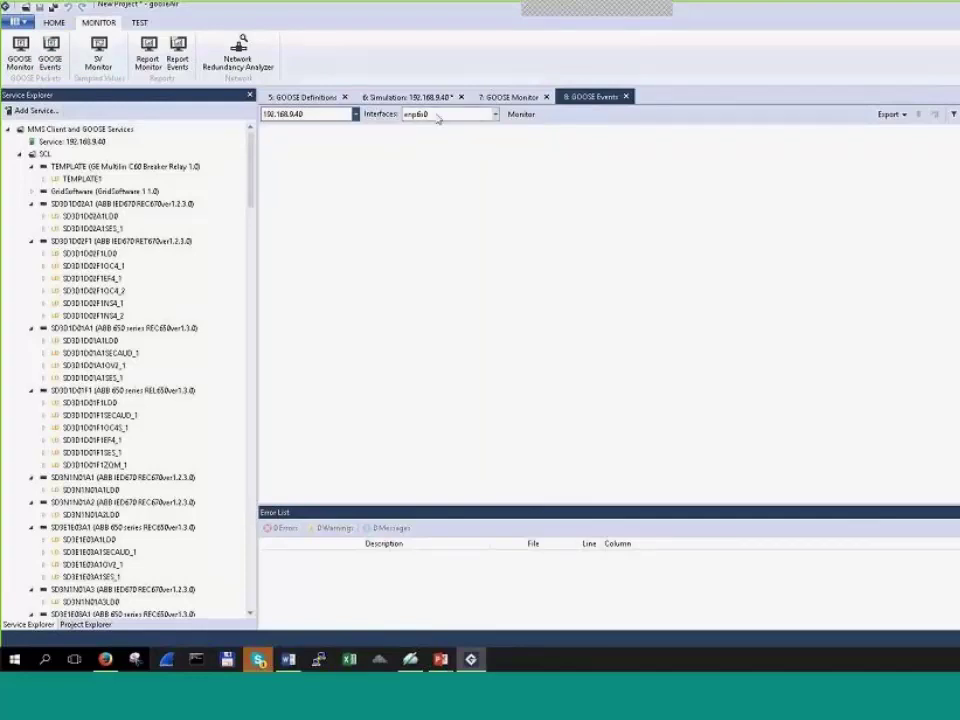
left_click(495, 116)
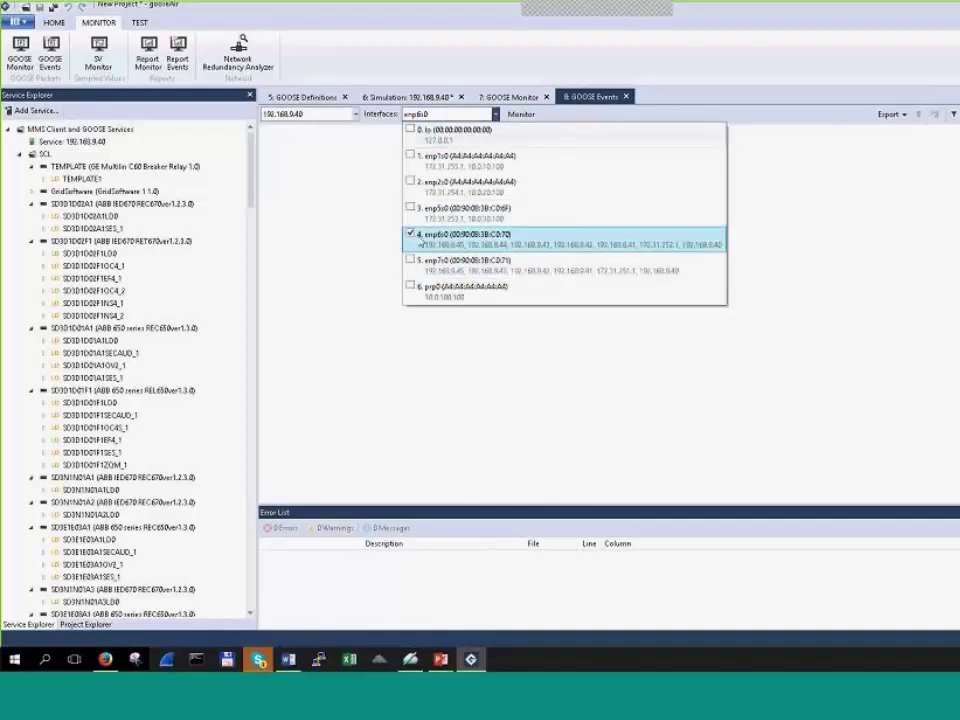
left_click(416, 135)
left_click(420, 97)
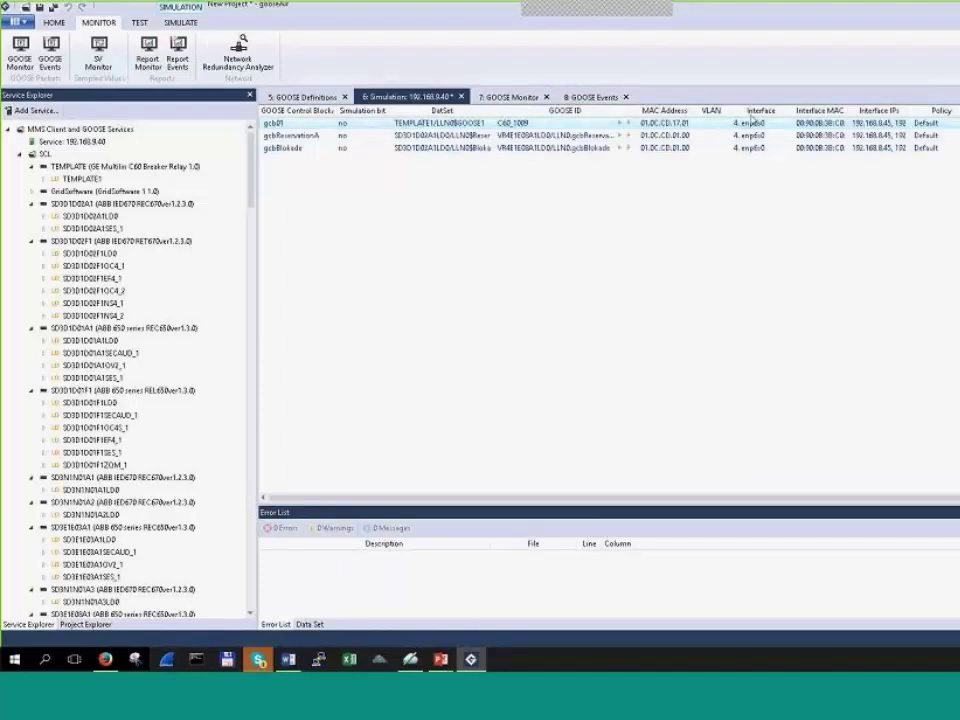
Step: Start capturing in GOOSE Monitor and widen its GOOSE ID column to show full IDs
left_click(512, 97)
left_click(521, 114)
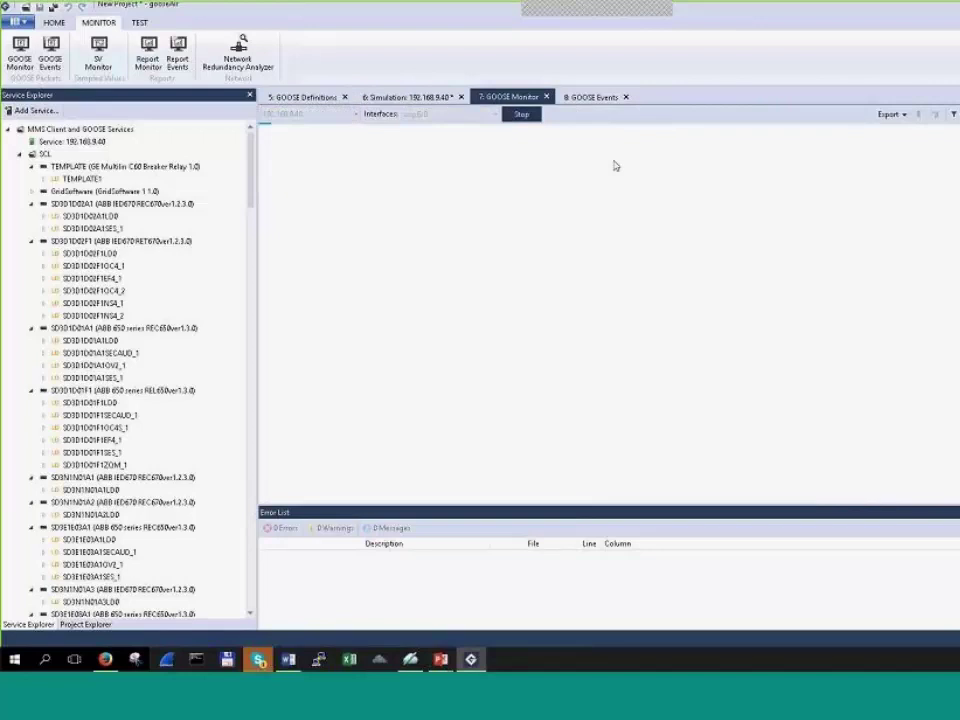
left_click(435, 98)
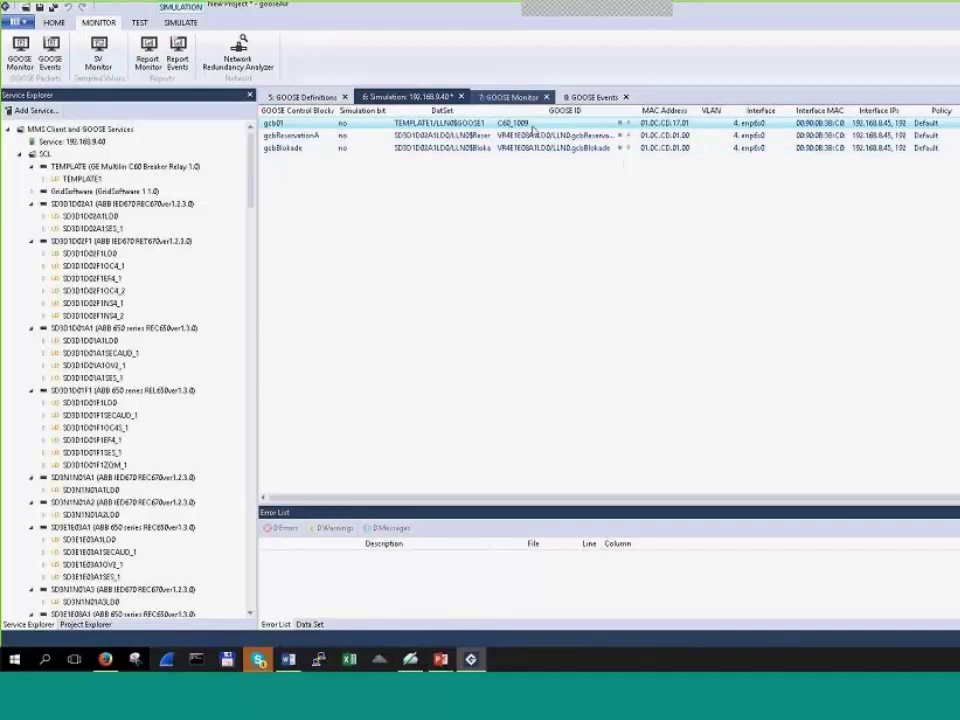
left_click(519, 98)
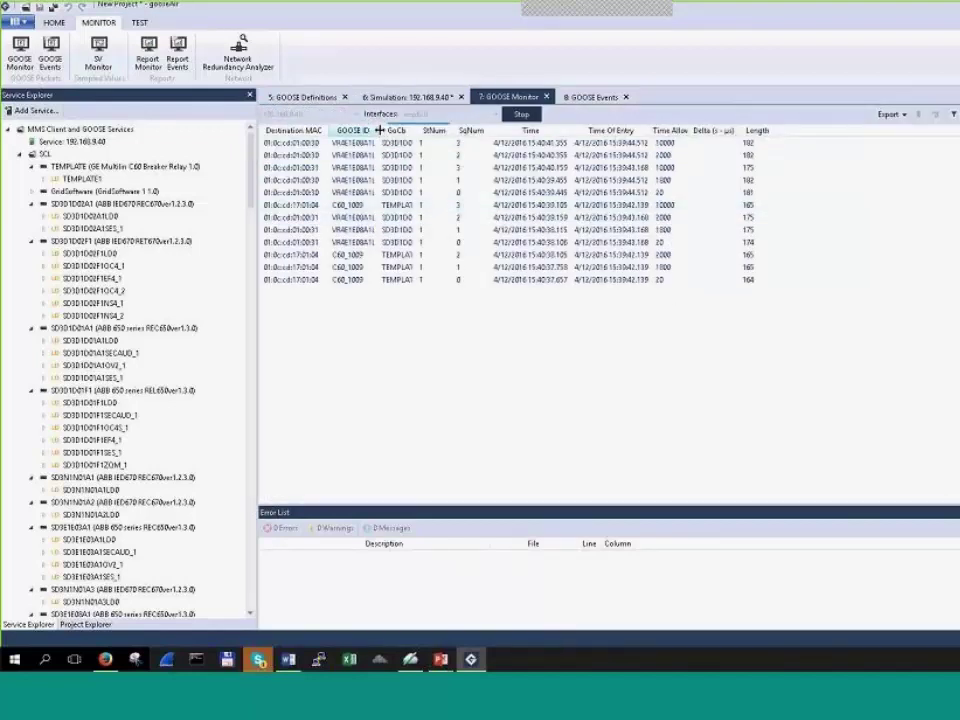
left_click_drag(379, 133, 624, 135)
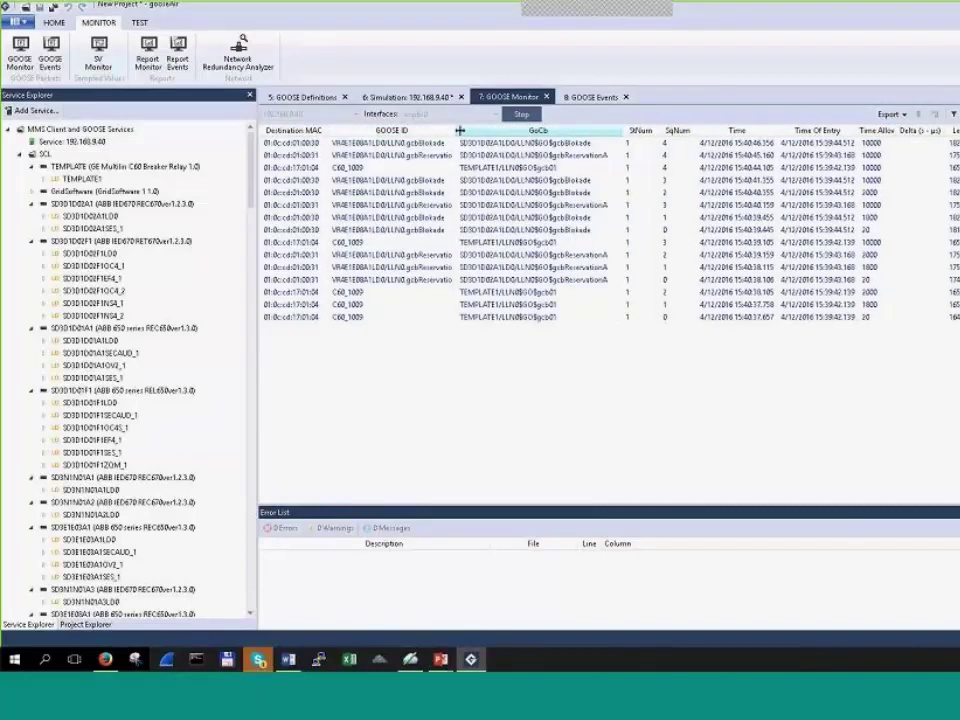
left_click_drag(456, 128, 486, 129)
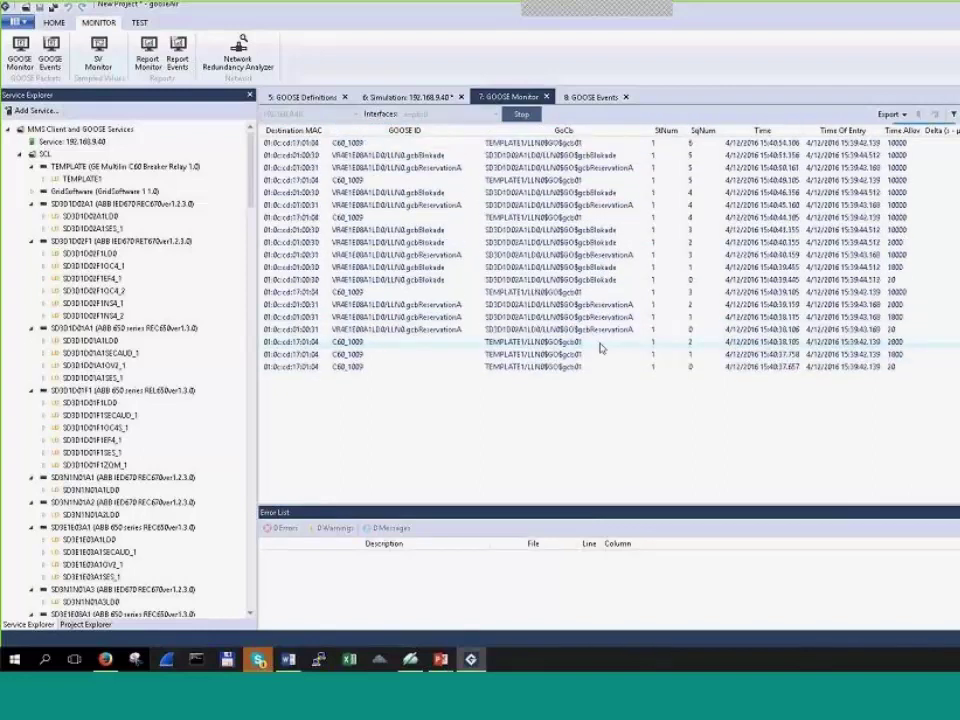
left_click(404, 100)
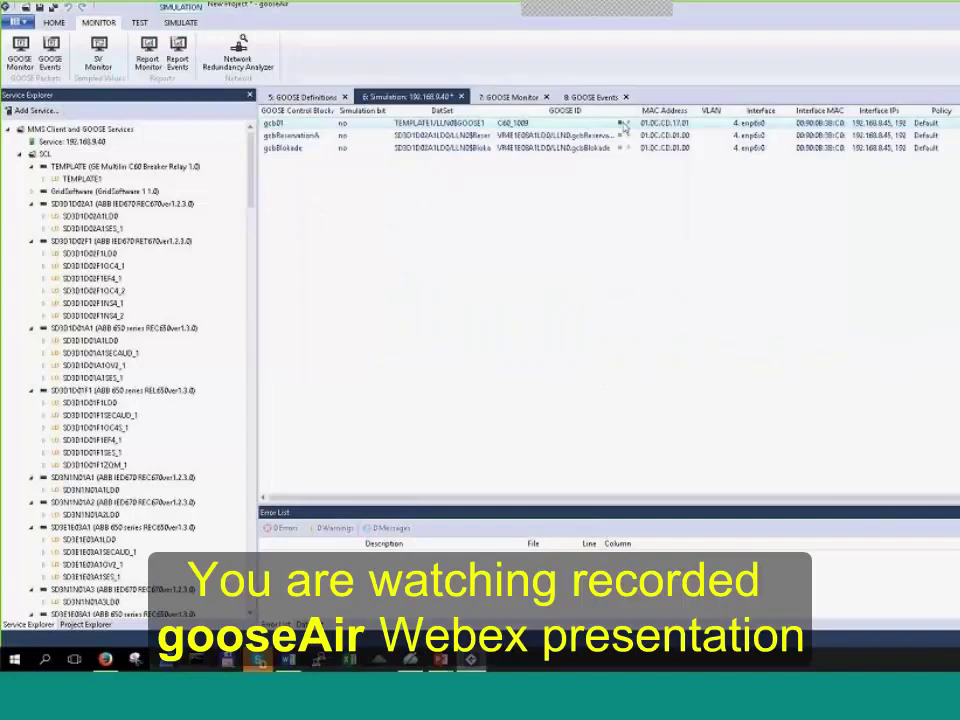
Step: Review gcbBlokade's settings via Modify, then widen the DatSet and GOOSE ID columns
right_click(567, 147)
left_click(632, 219)
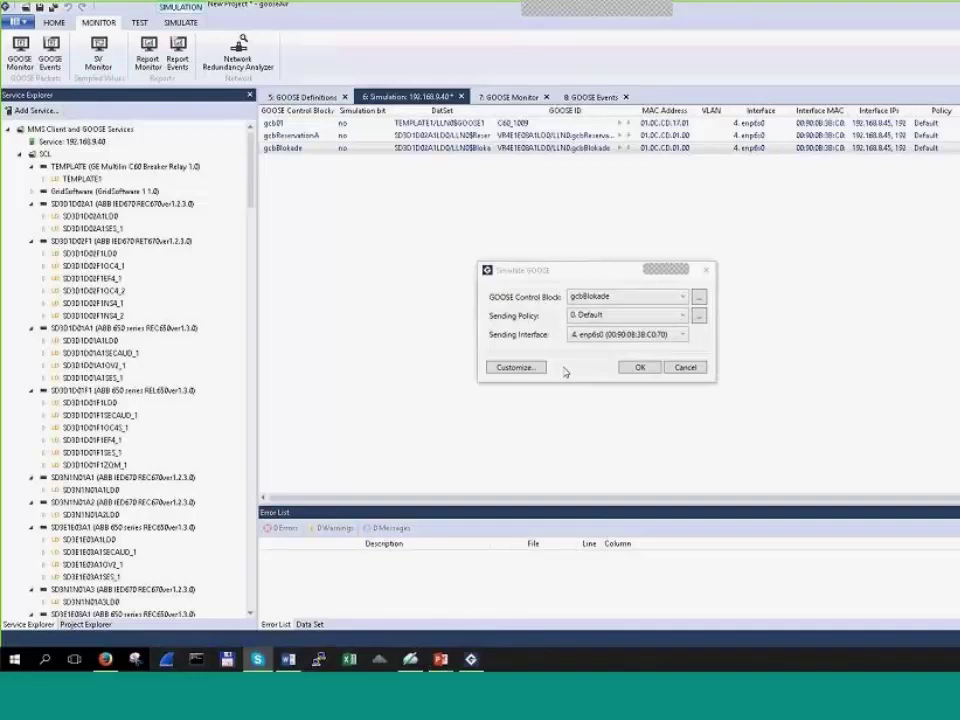
left_click(685, 367)
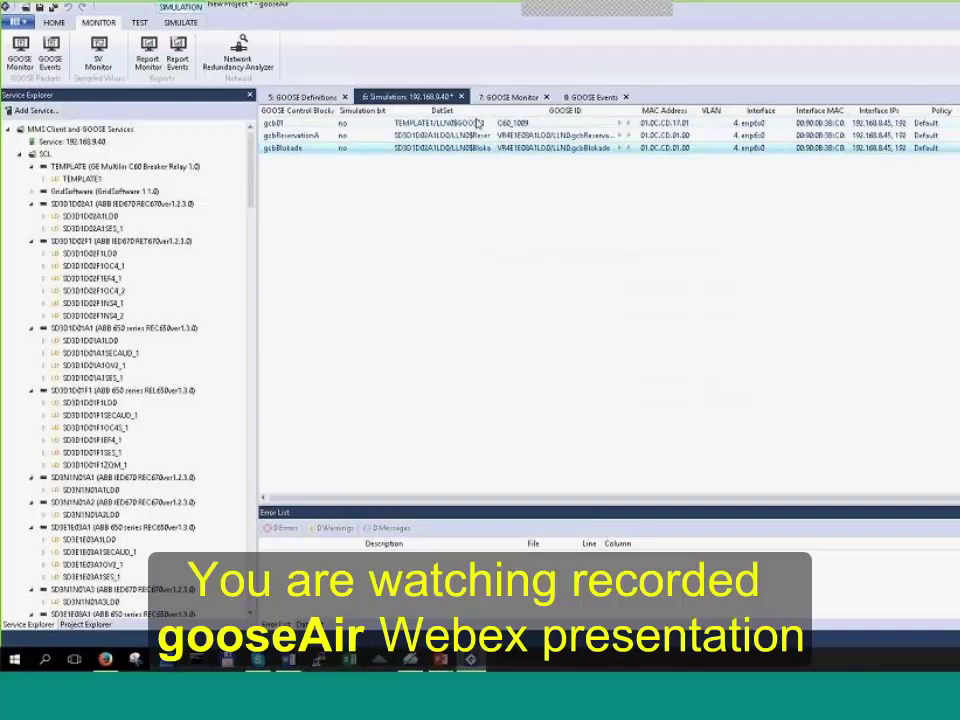
mouse_move(513, 114)
left_mouse_down()
mouse_move(541, 114)
mouse_move(529, 113)
left_mouse_up()
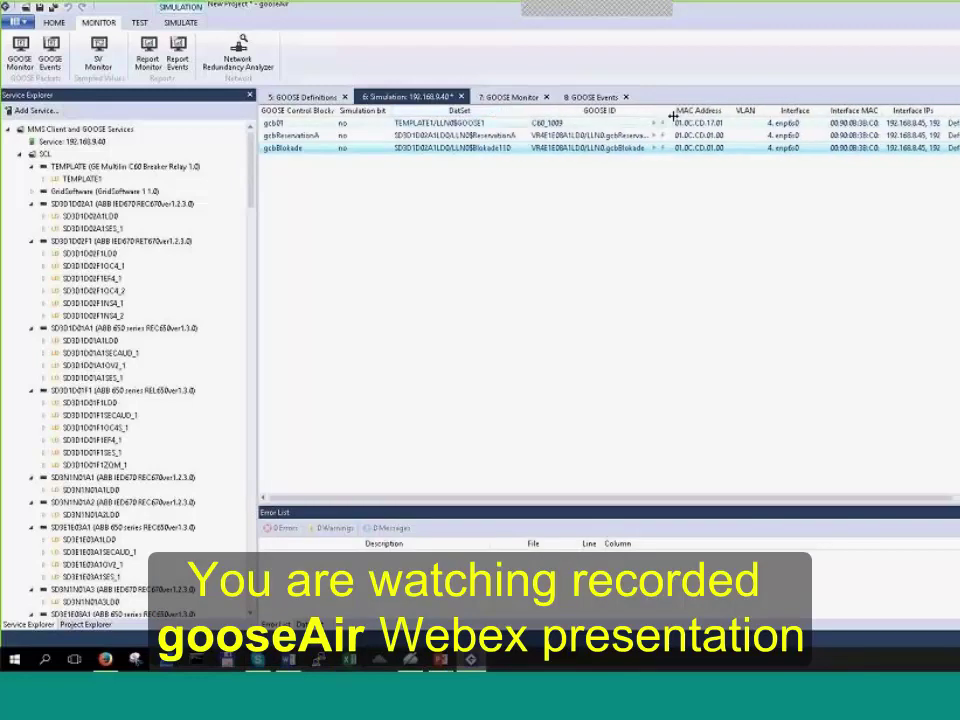
left_click_drag(676, 111, 724, 111)
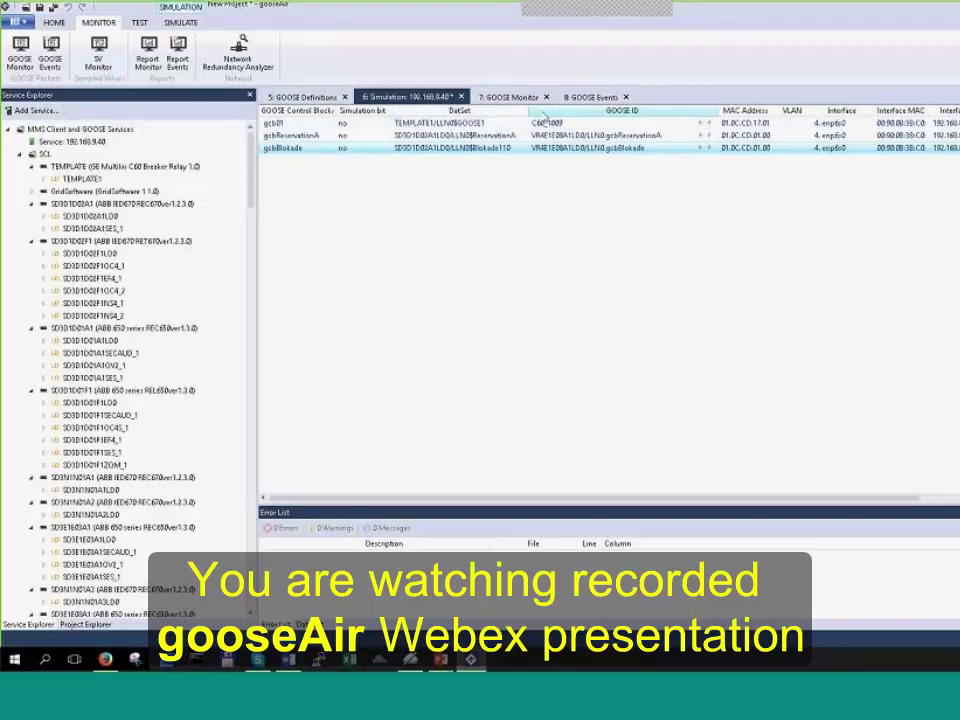
left_click_drag(529, 111, 533, 111)
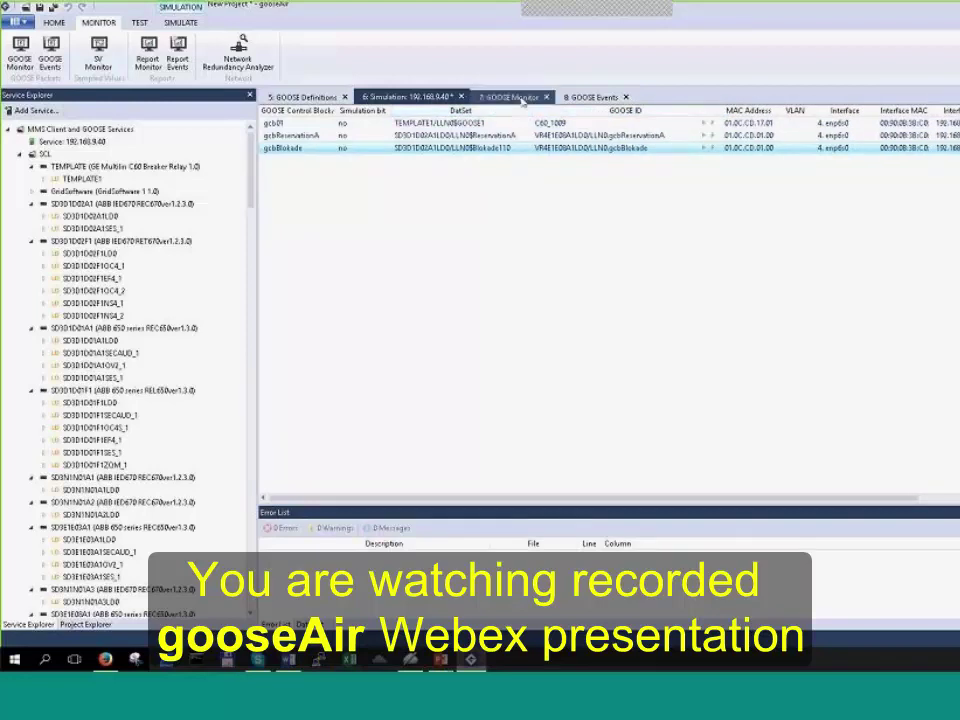
left_click(522, 100)
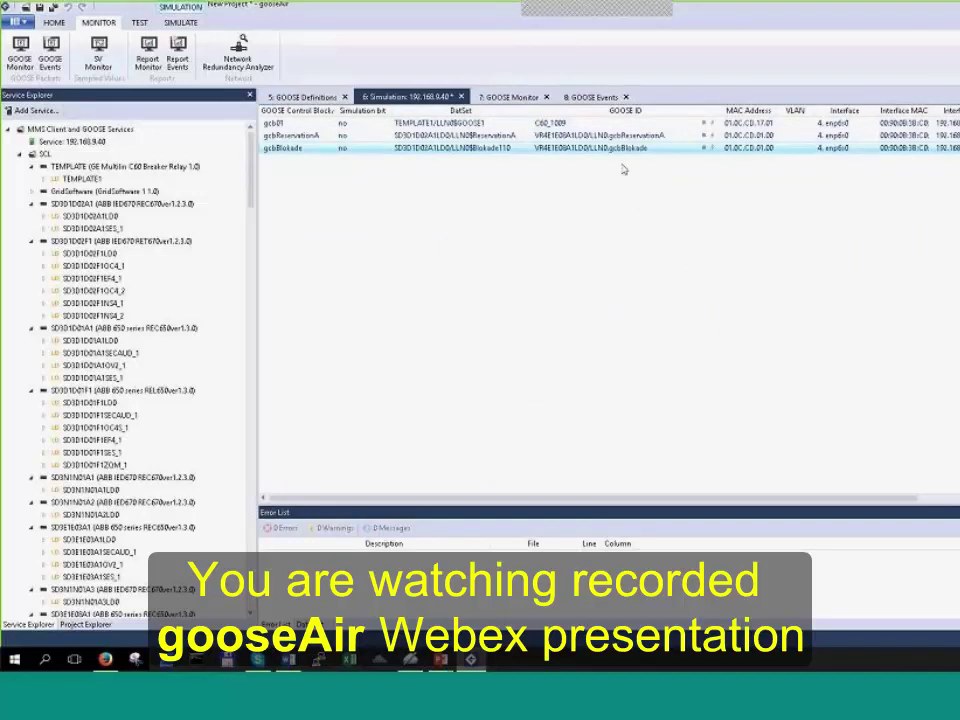
left_click(510, 97)
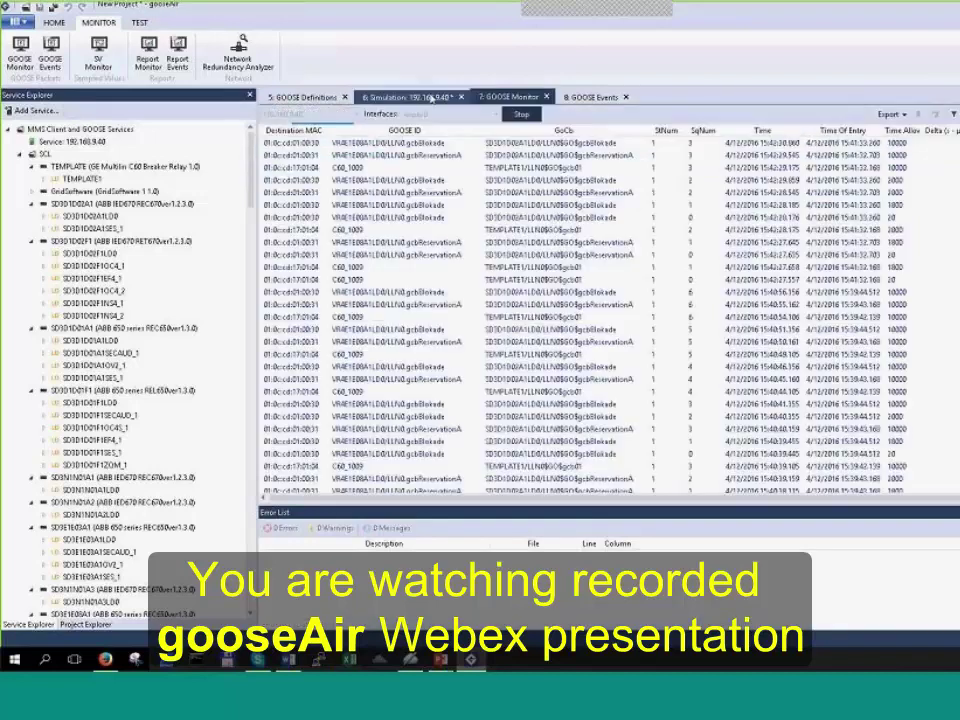
left_click(415, 97)
left_click(449, 122)
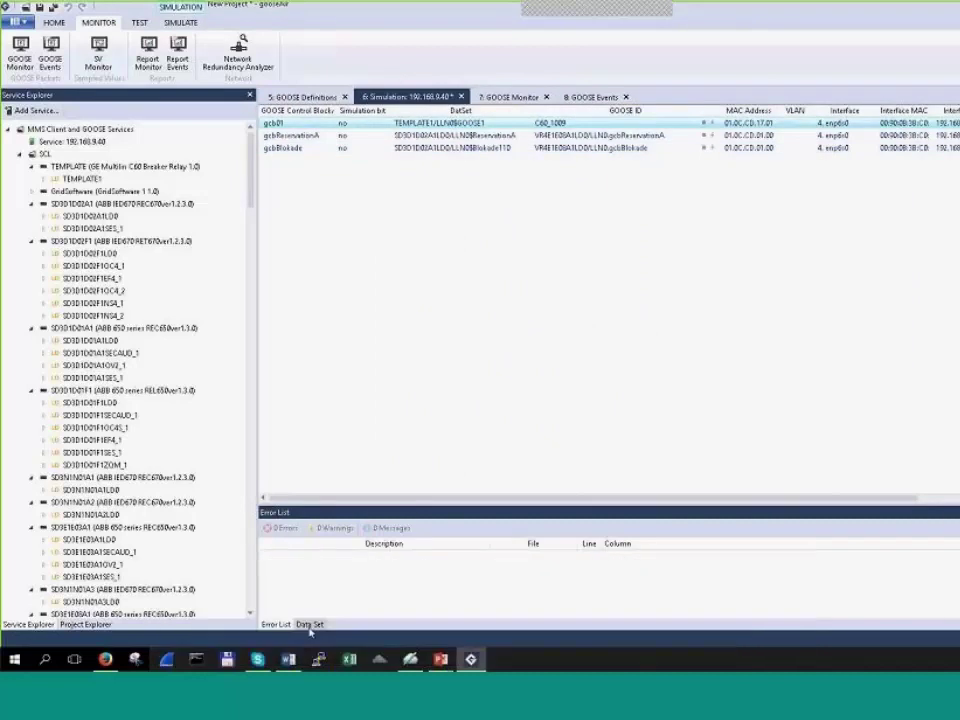
Step: Browse gcb01's values in the Data Set panel, compare gcbReservationA's, then return to gcb01
left_click(309, 624)
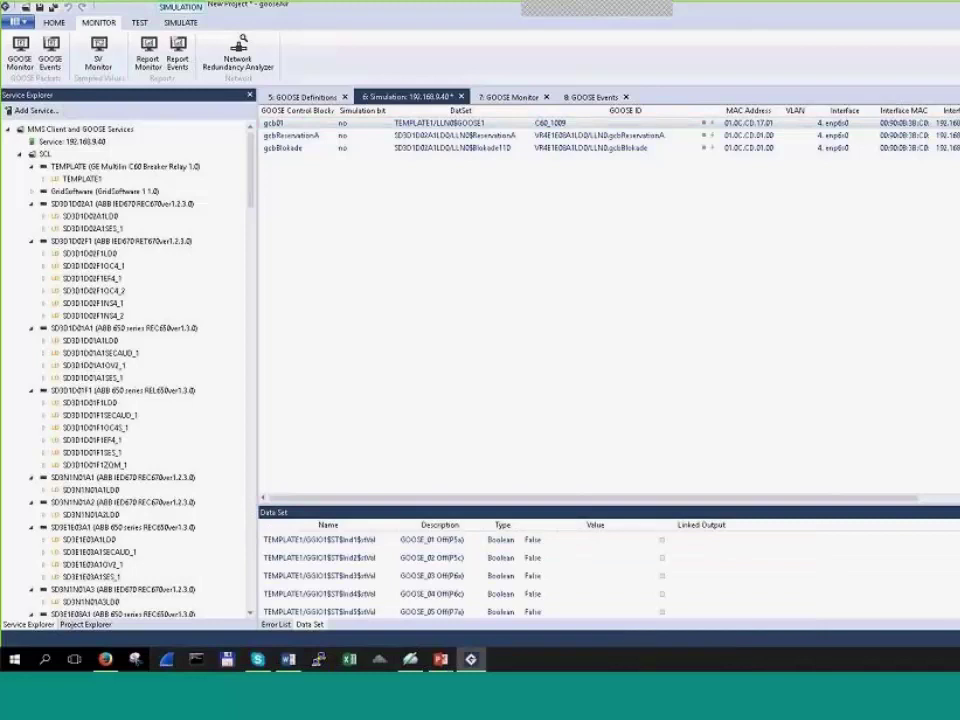
scroll(460, 570, "down", 4)
scroll(460, 570, "up", 4)
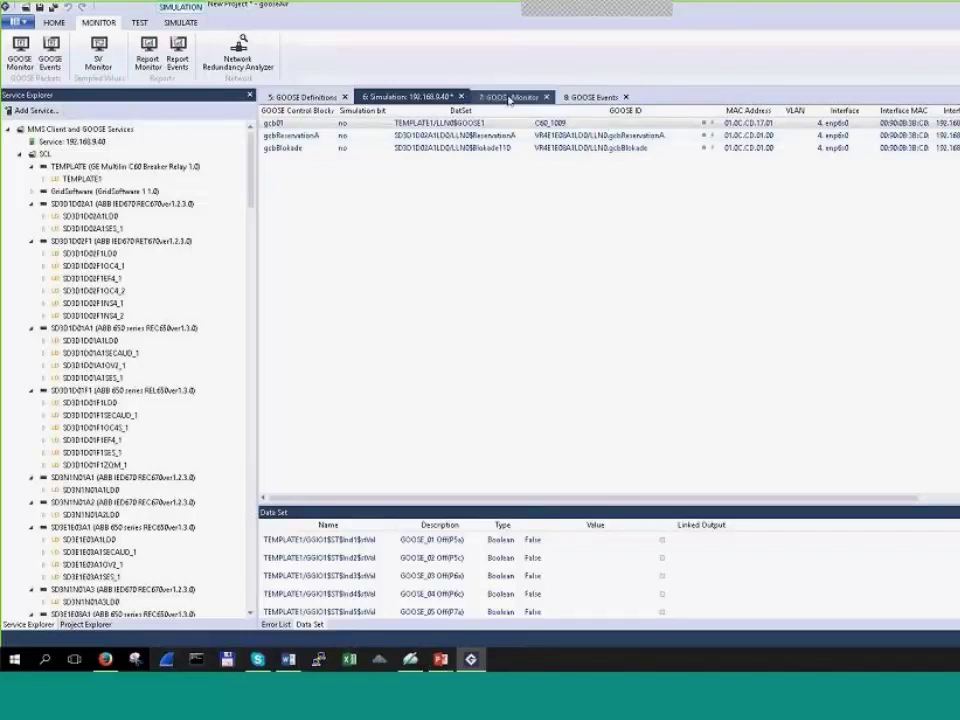
left_click(590, 136)
left_click(555, 123)
Step: Start GOOSE event capture for 192.168.9.40 and confirm the Events list is still empty
left_click(600, 97)
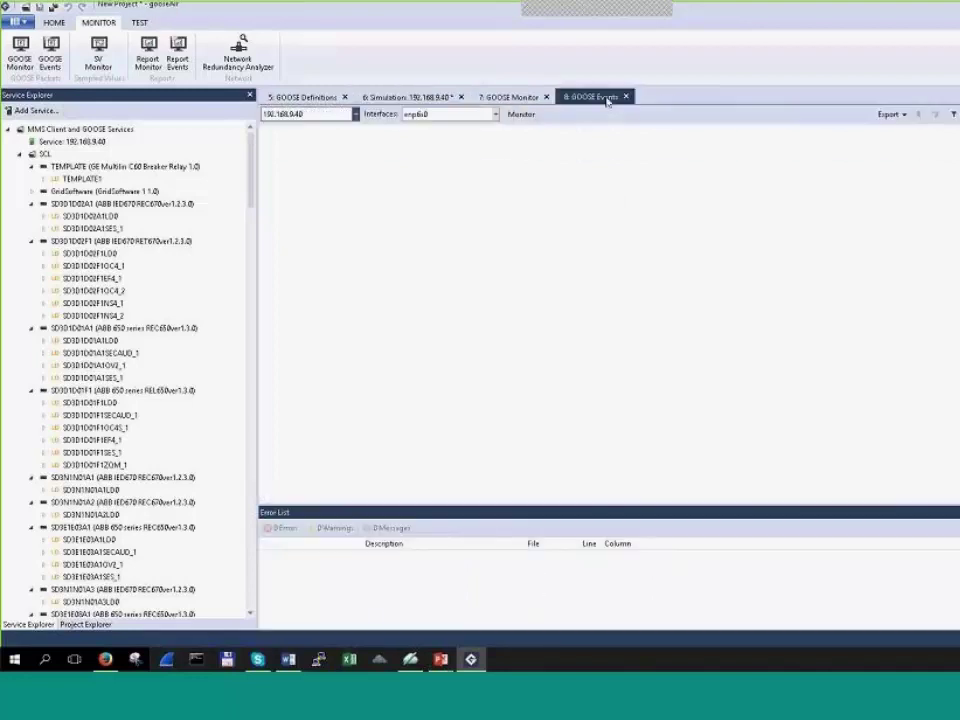
left_click(521, 114)
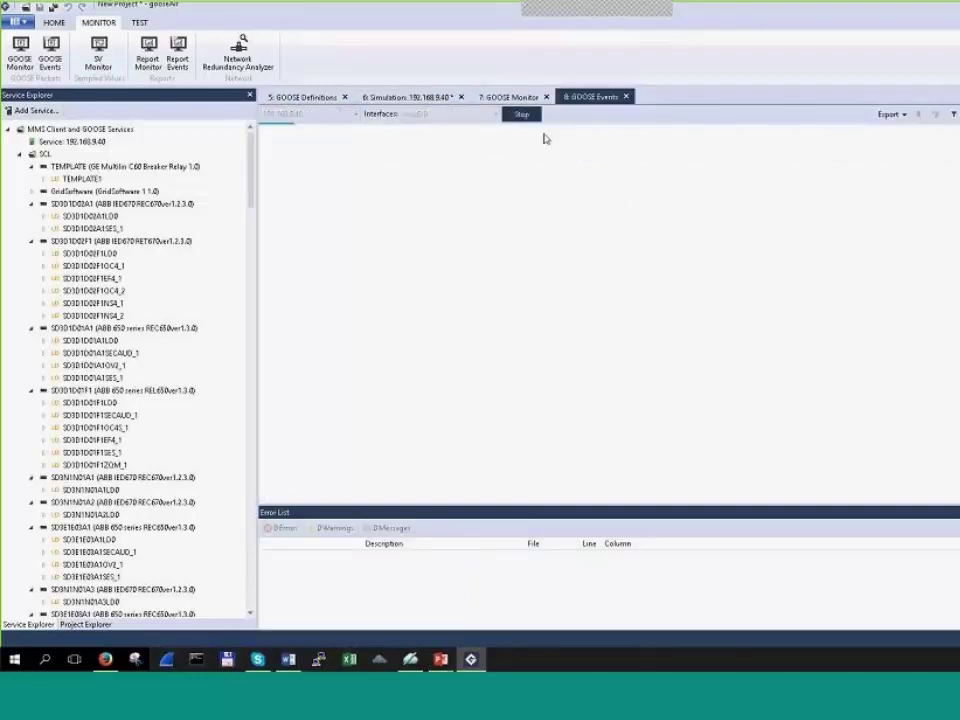
left_click(508, 97)
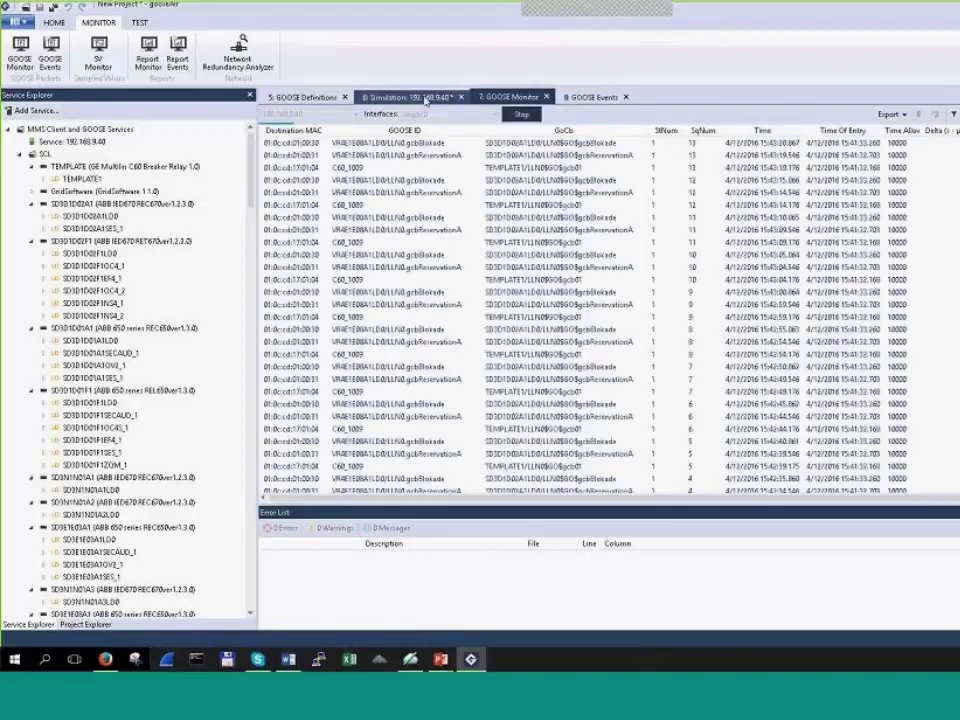
left_click(425, 100)
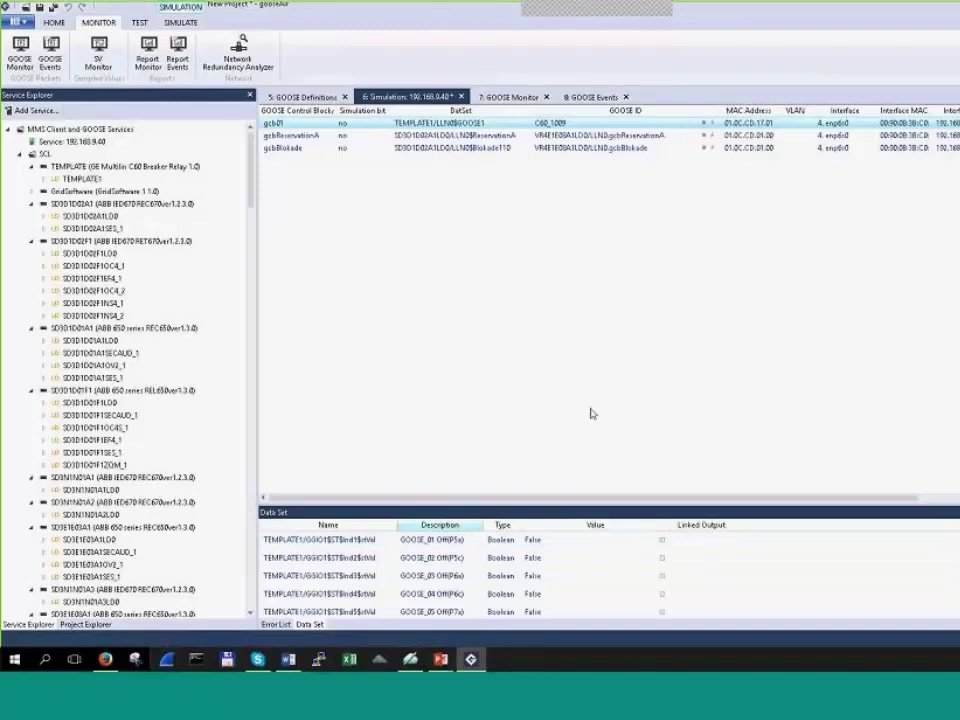
left_click(511, 97)
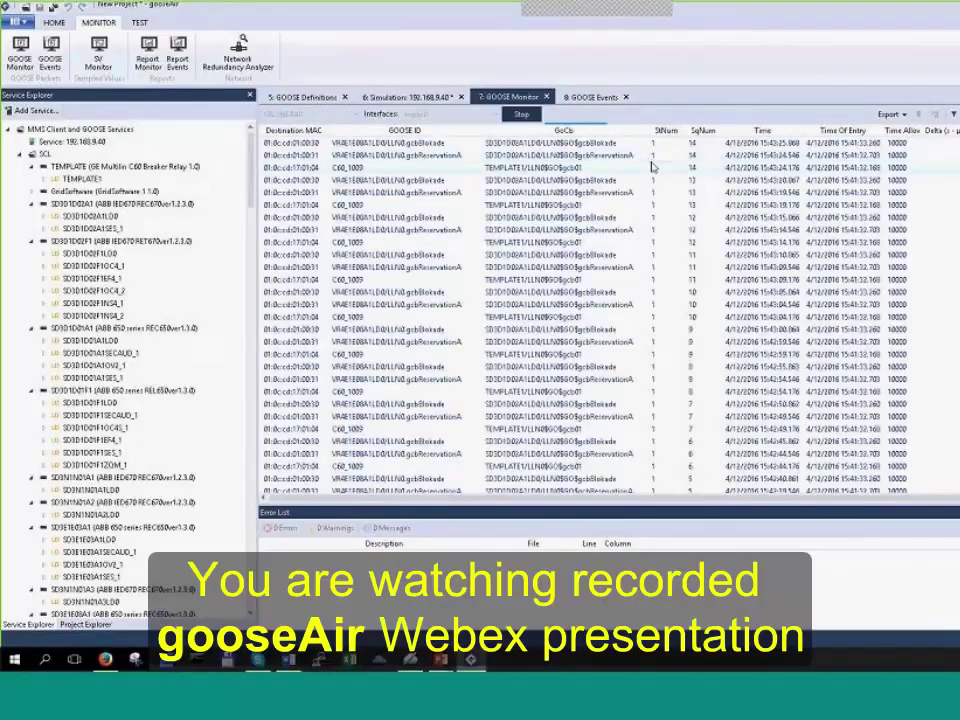
left_click(594, 97)
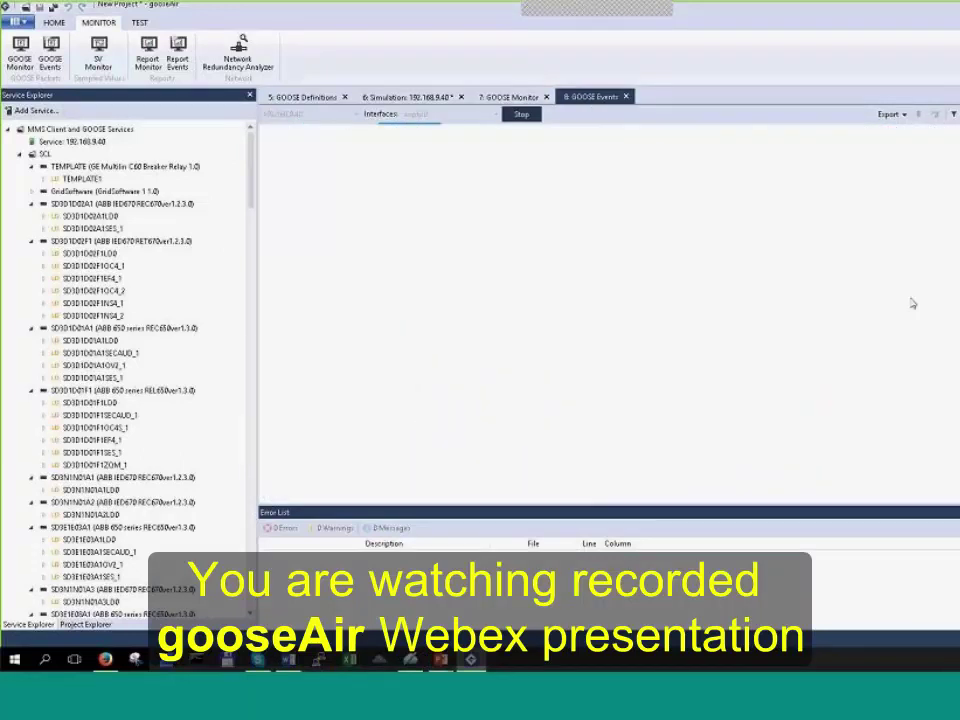
Step: Set gcb01's GOOSE_01 data set value to True and check the new C60_1009 event
left_click(422, 95)
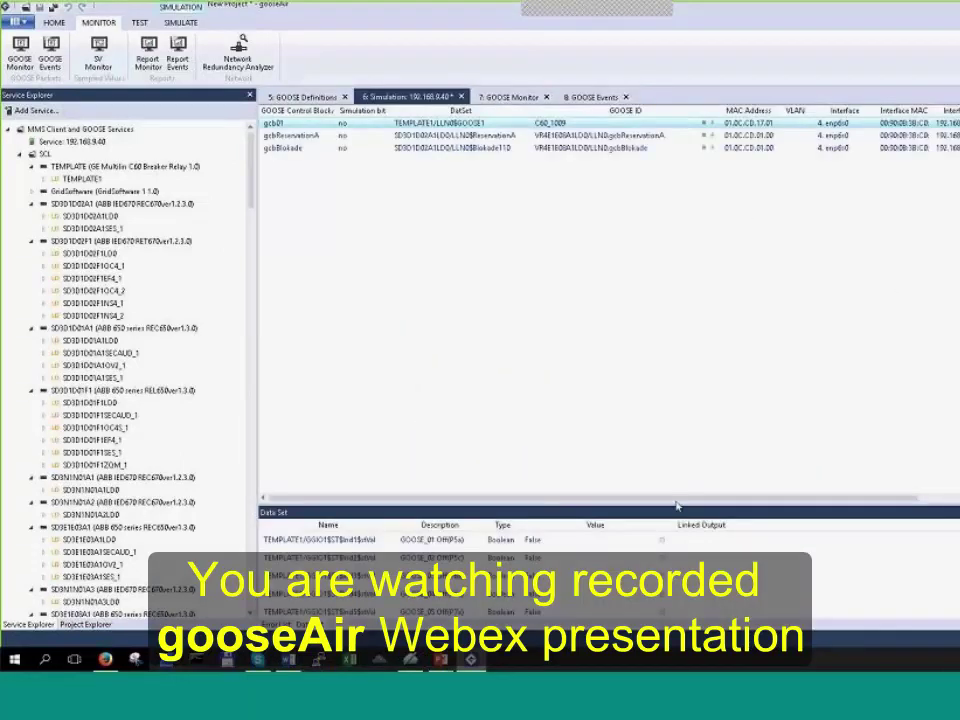
left_click(652, 540)
left_click(652, 540)
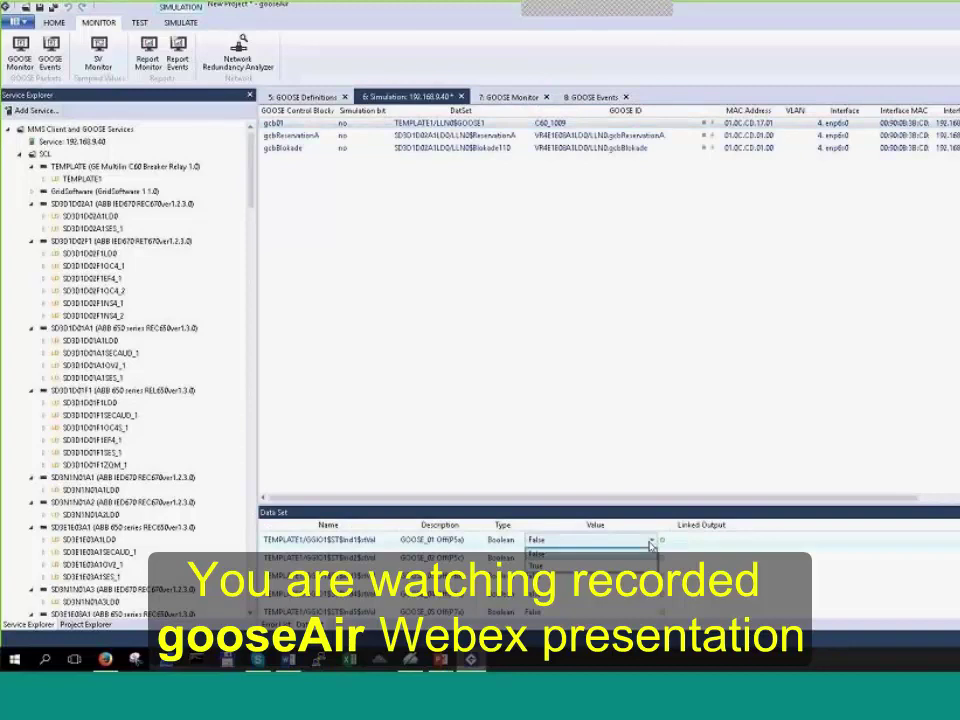
left_click(643, 566)
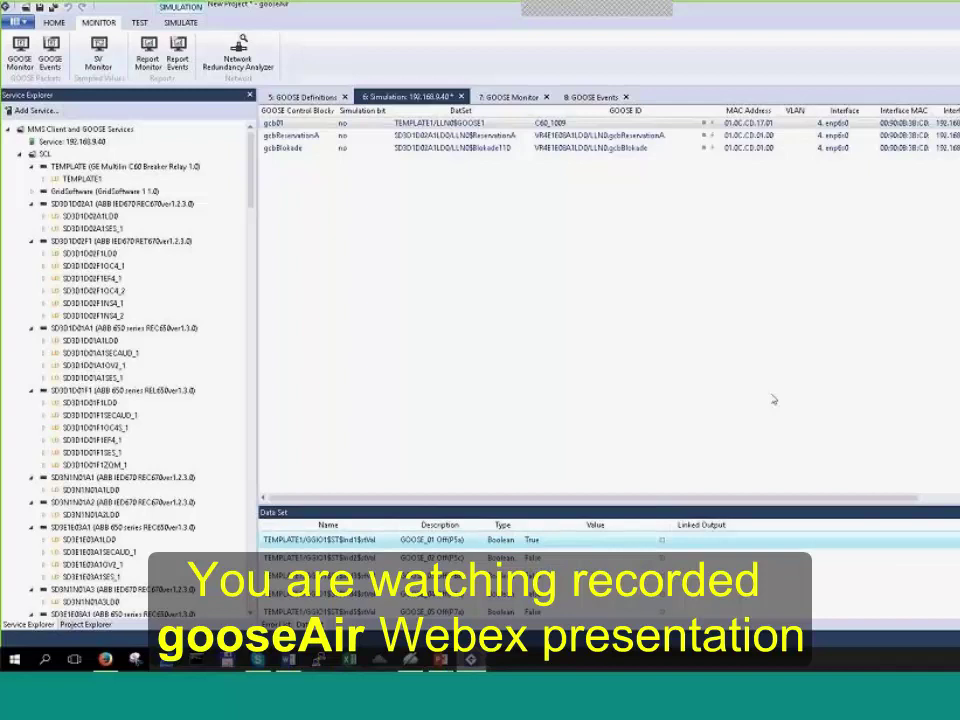
left_click(600, 98)
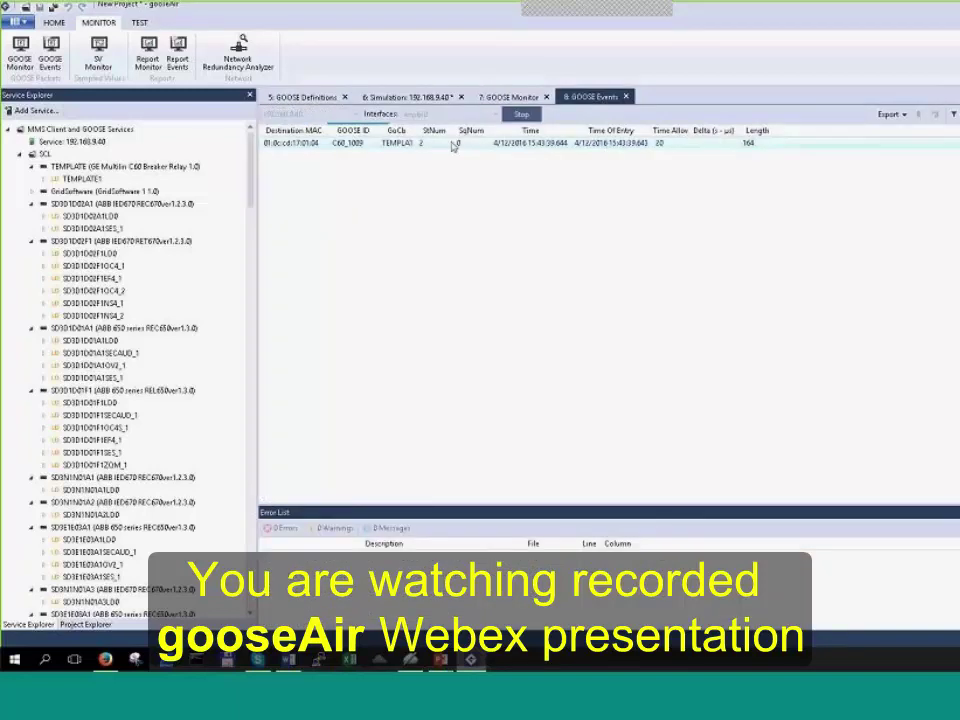
Step: Widen the GoCb column in GOOSE Events and stop the GOOSE Monitor capture
left_click_drag(447, 130, 505, 131)
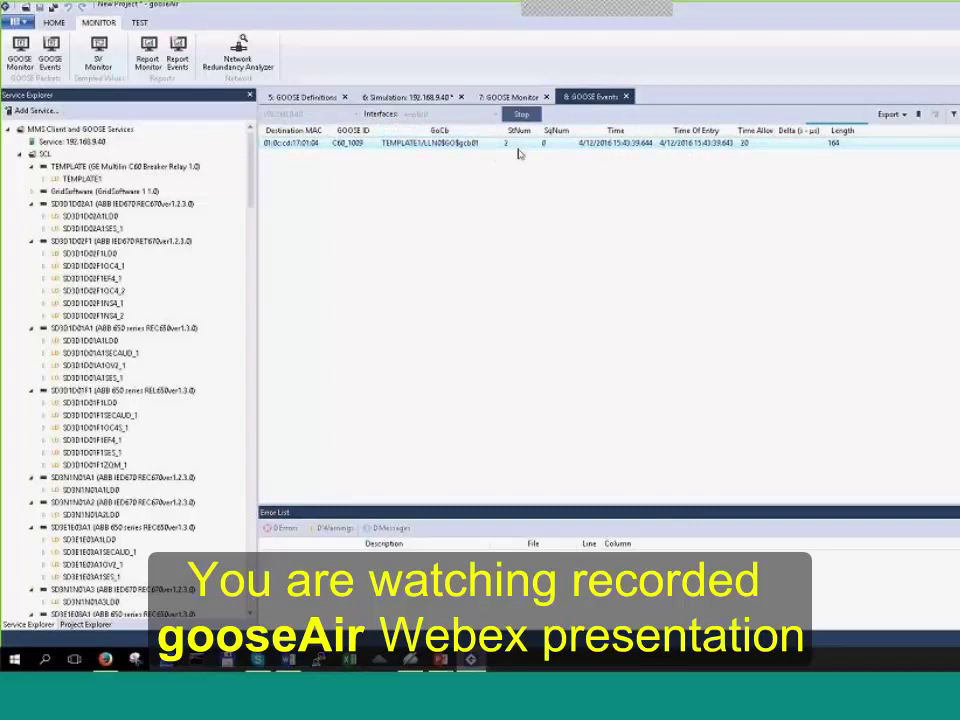
left_click(510, 97)
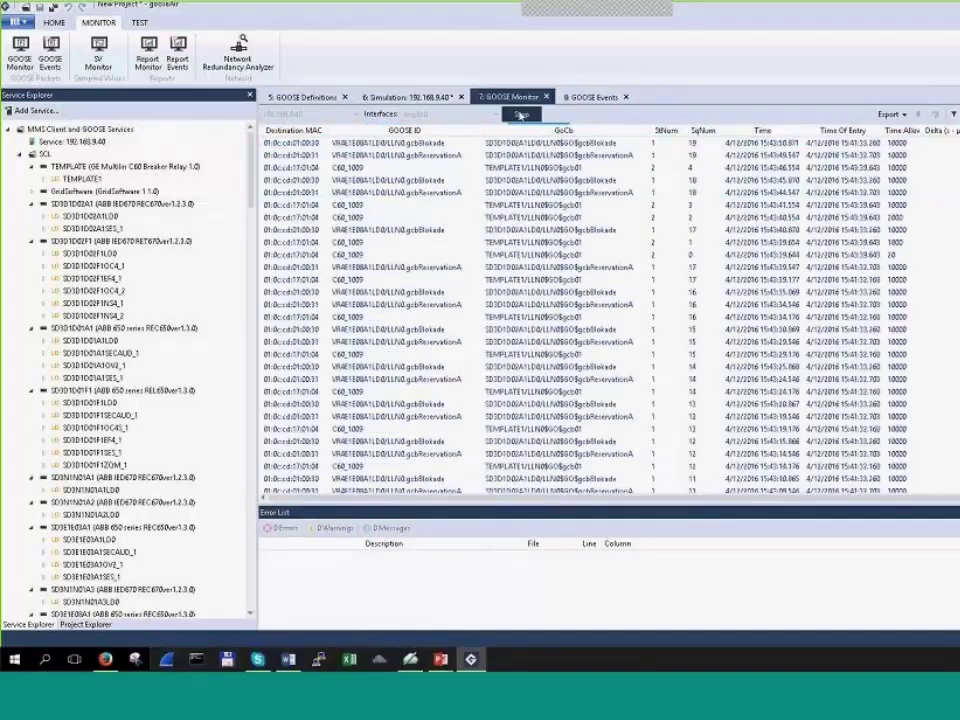
left_click(520, 115)
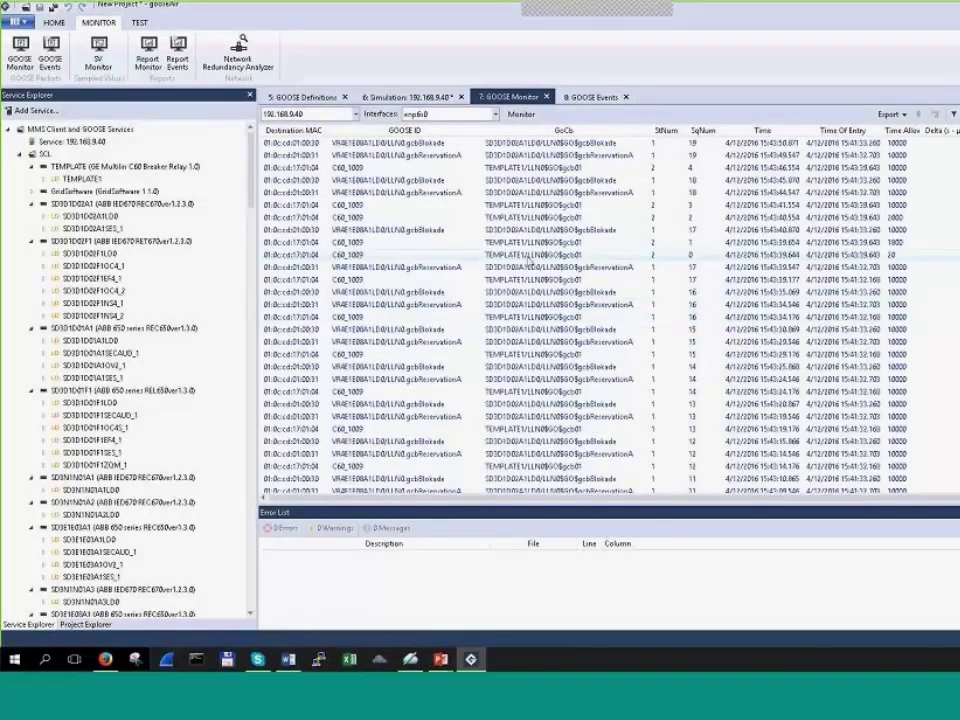
Step: Step through gcb01's StNum 2 messages, then resume monitoring and return to the simulation
left_click(375, 253)
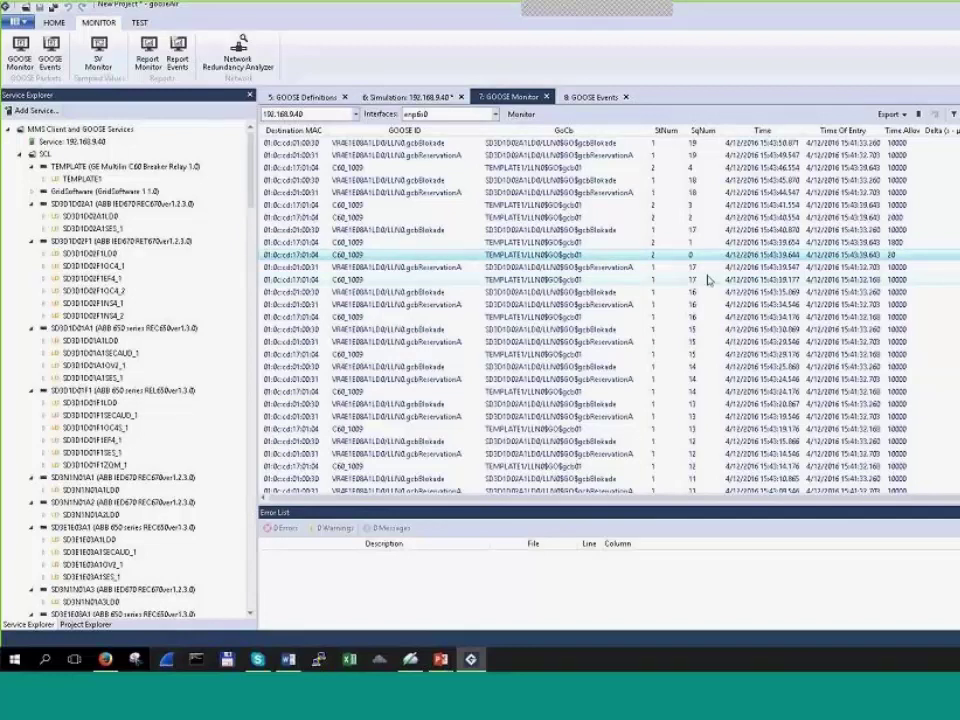
left_click(688, 245)
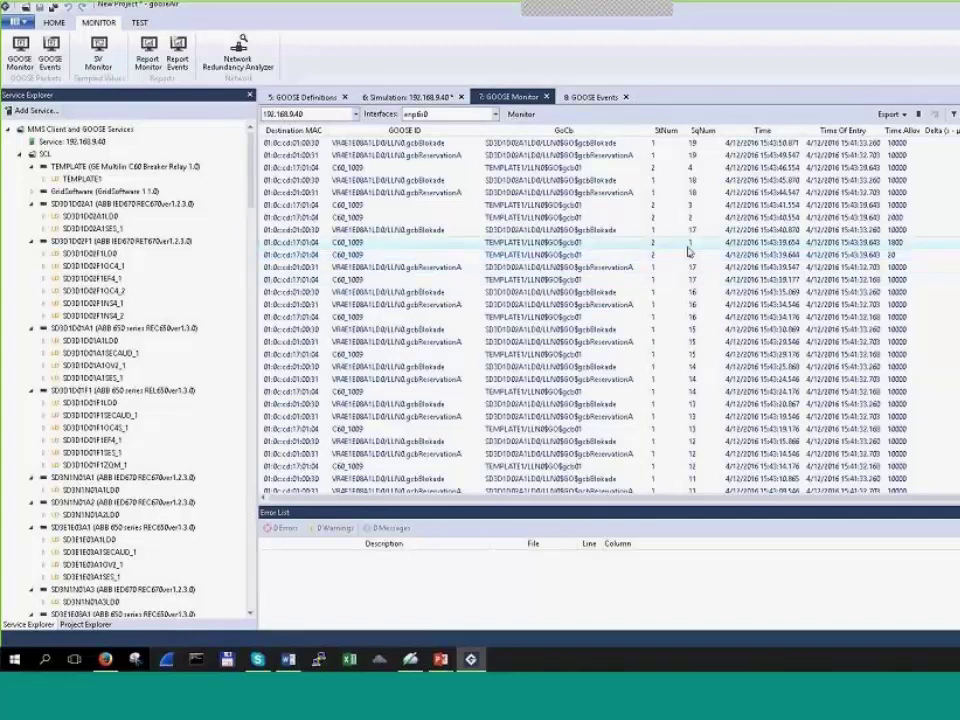
key("Up")
key("Up")
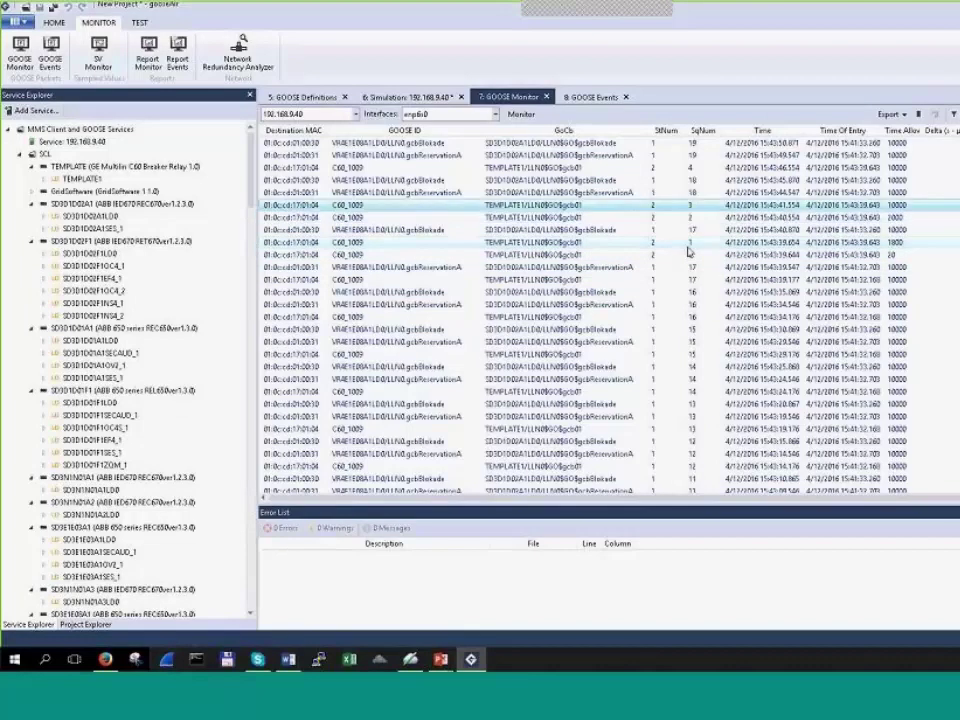
left_click(688, 252)
key("Down")
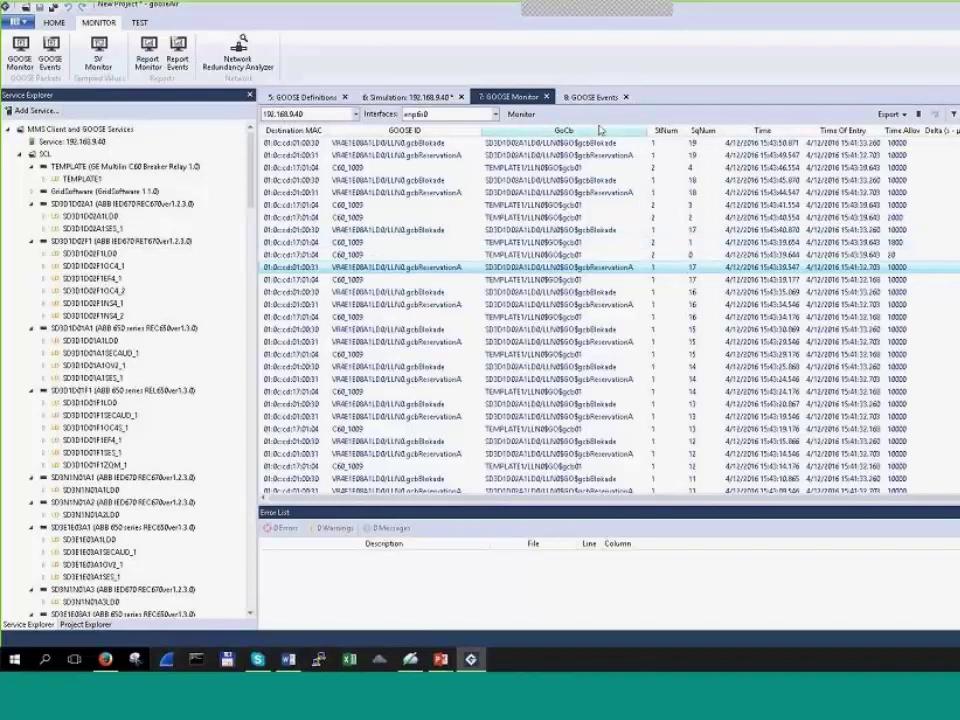
left_click(500, 114)
left_click(412, 97)
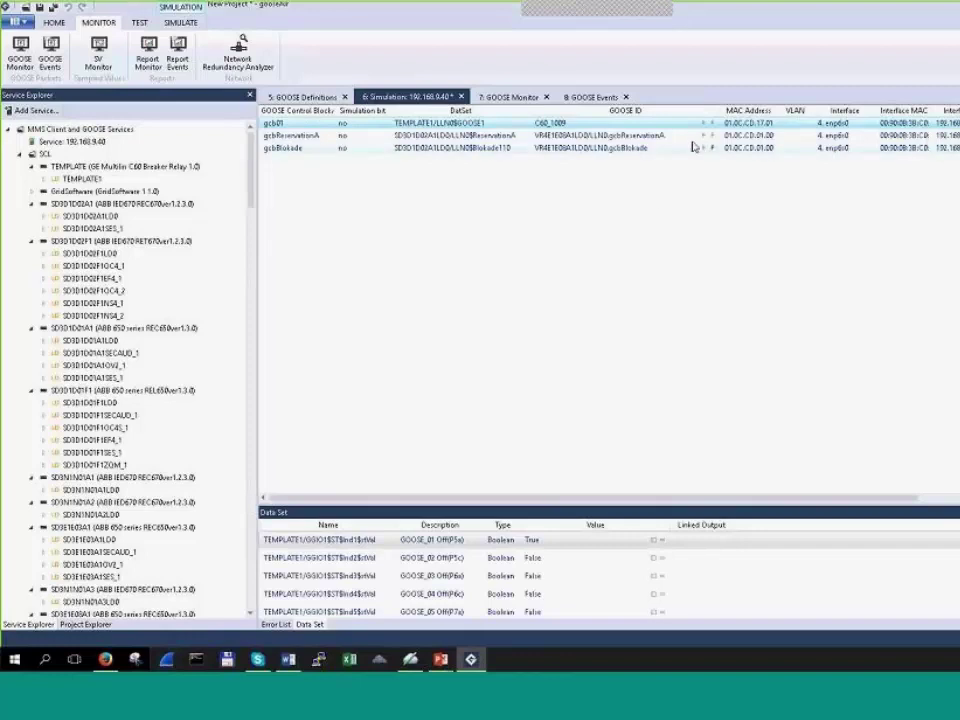
Step: Modify gcbReservationA's simulation and open its Customize... GOOSE Definition settings
left_click(586, 135)
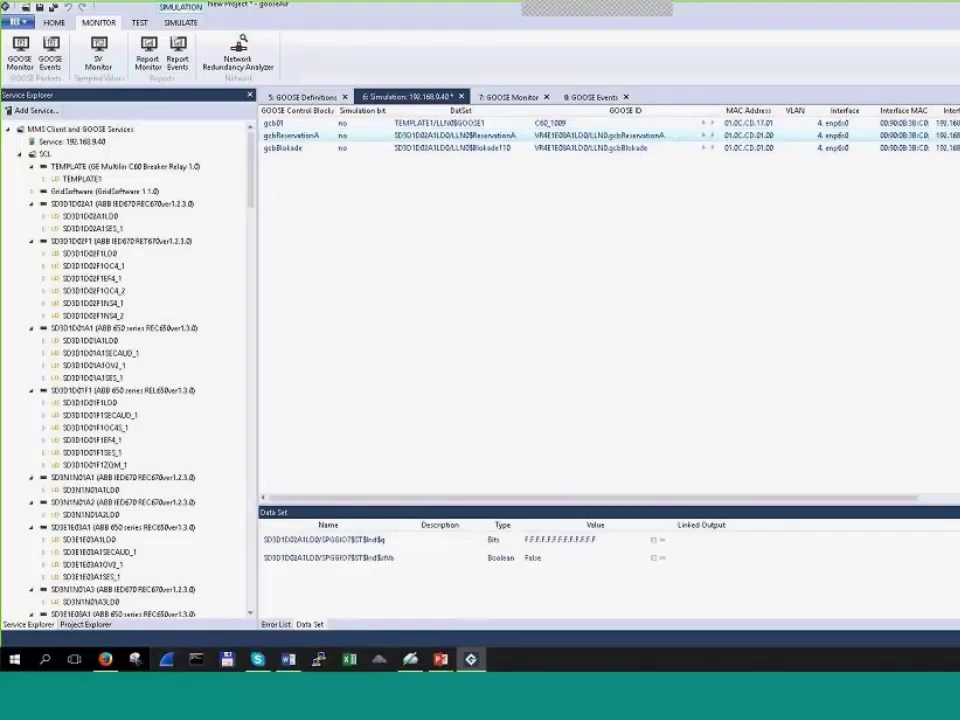
right_click(586, 136)
left_click(678, 210)
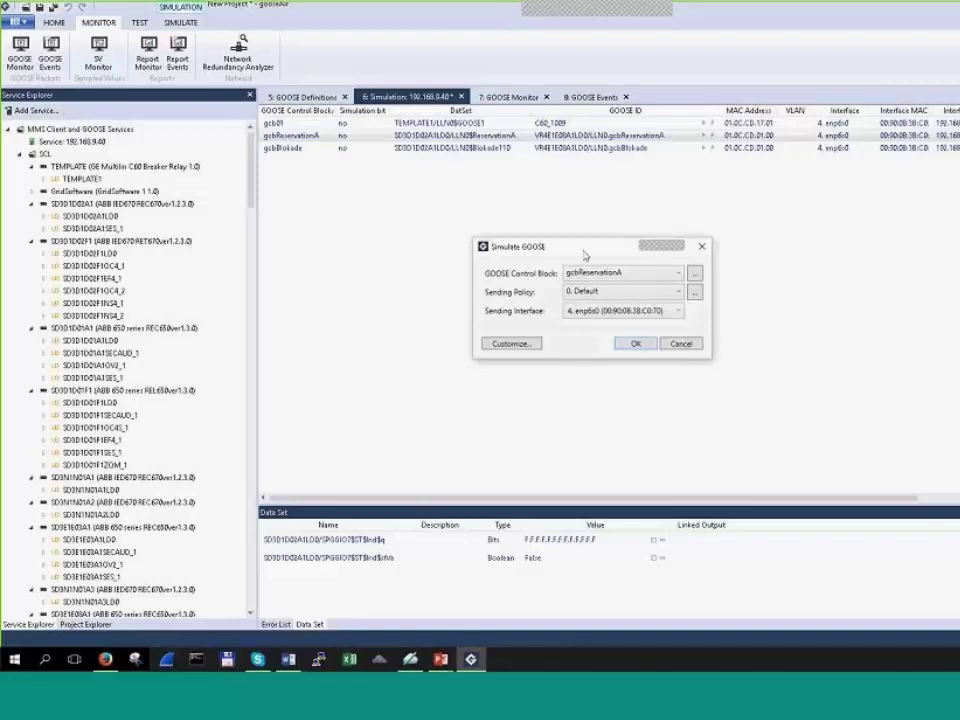
left_click_drag(560, 246, 601, 239)
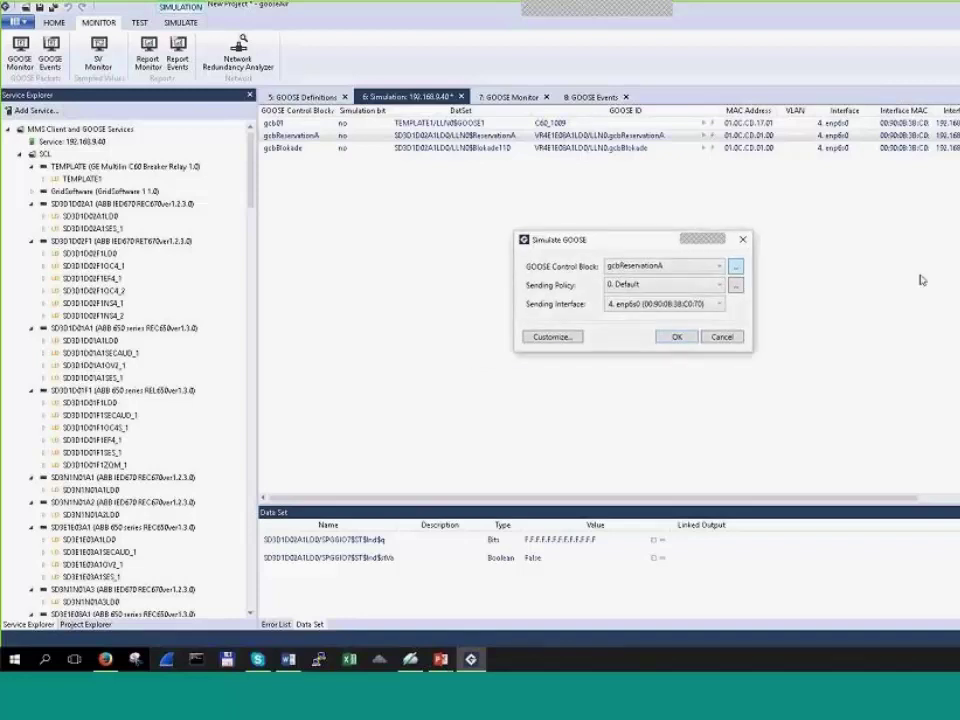
left_click(574, 337)
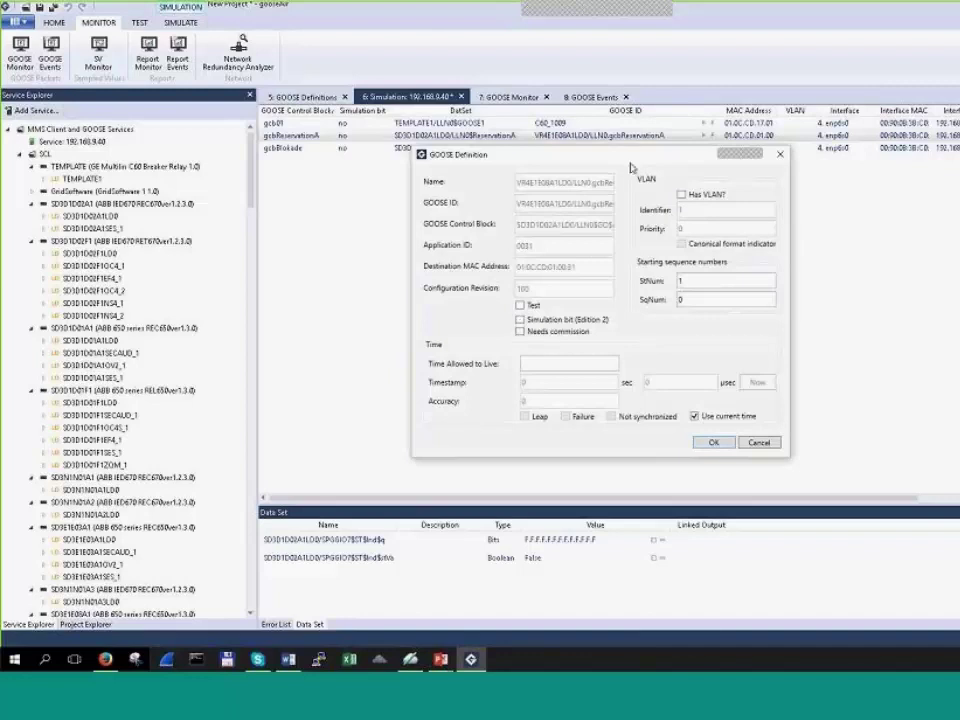
Step: Toggle Has VLAN? on and back off in gcbReservationA's GOOSE Definition dialog
left_click_drag(494, 154, 561, 160)
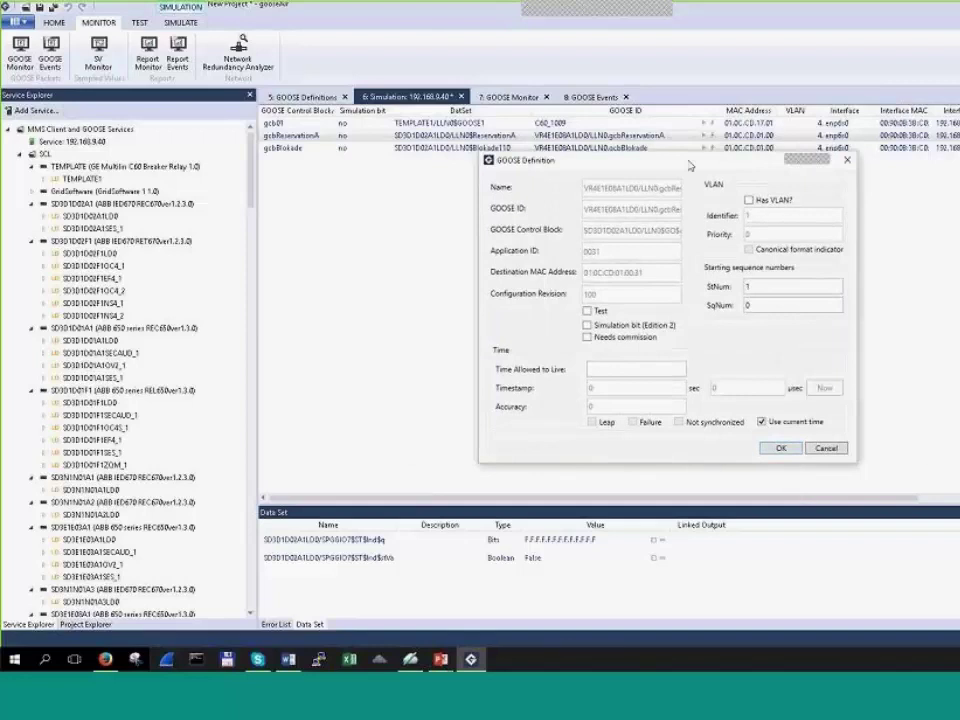
left_click_drag(691, 166, 676, 166)
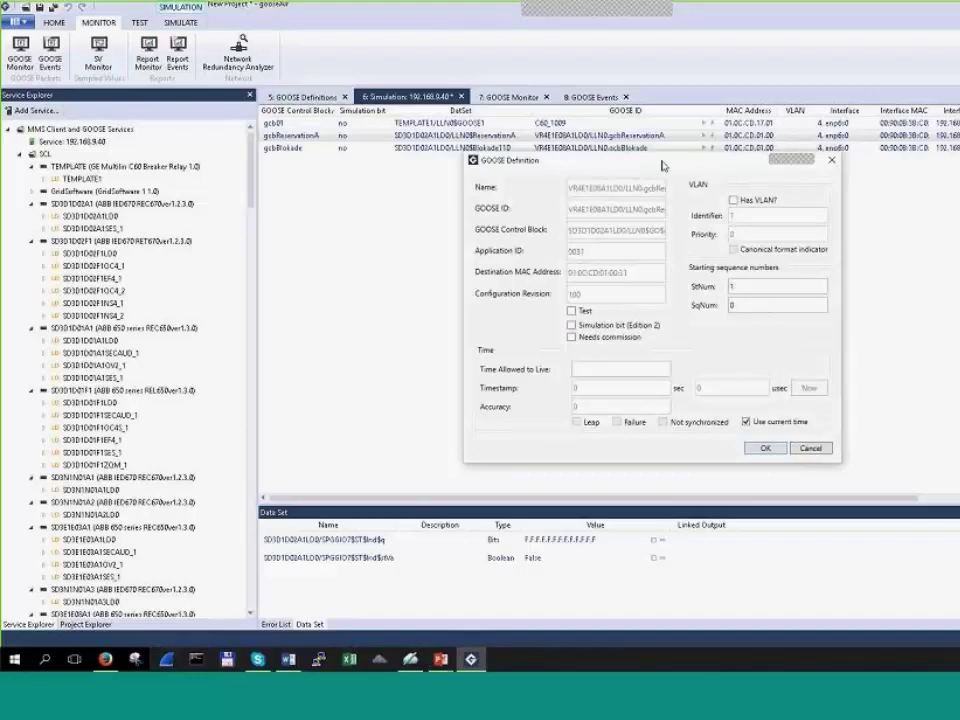
left_click_drag(662, 165, 651, 171)
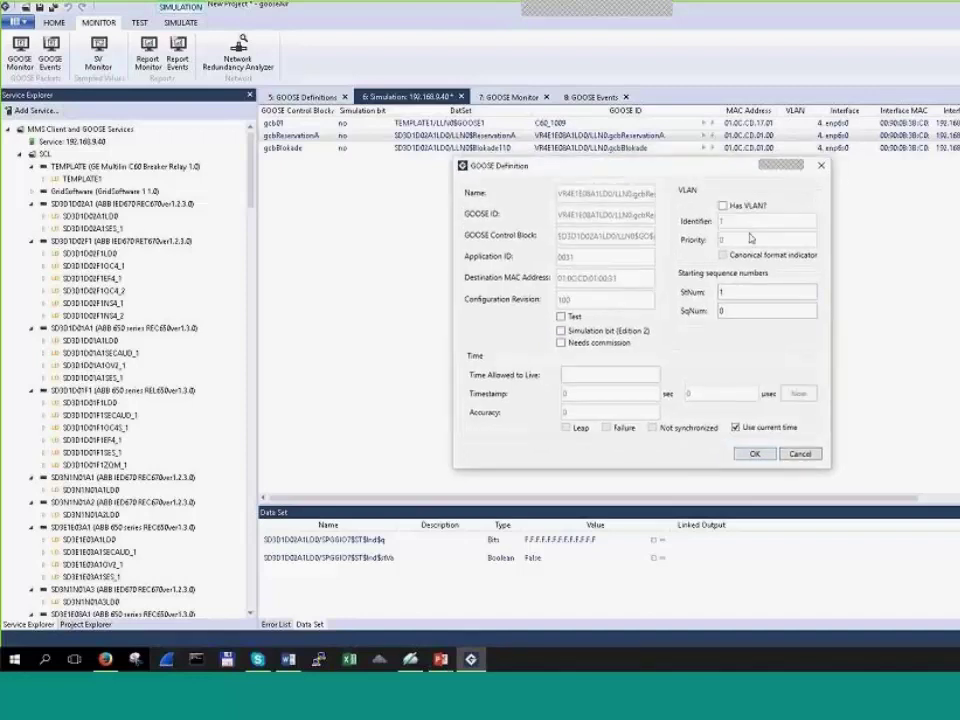
left_click_drag(686, 167, 675, 168)
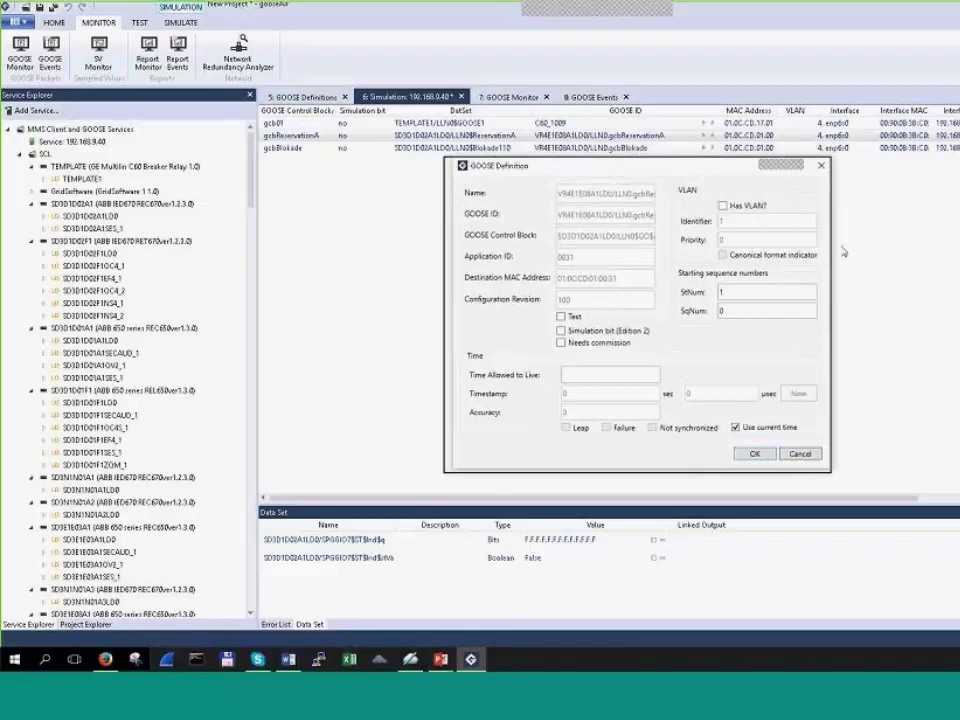
left_click(713, 207)
left_click(713, 207)
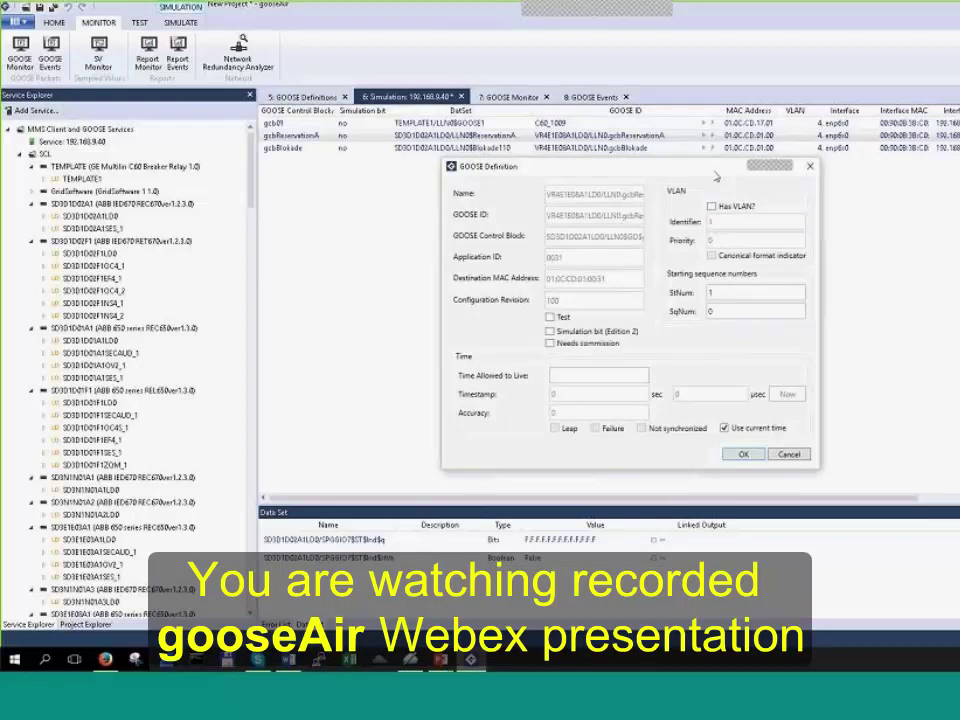
Step: Cancel the unchanged definition, reopen it via Customize..., and switch to the Firefox status page
left_click_drag(698, 172, 708, 178)
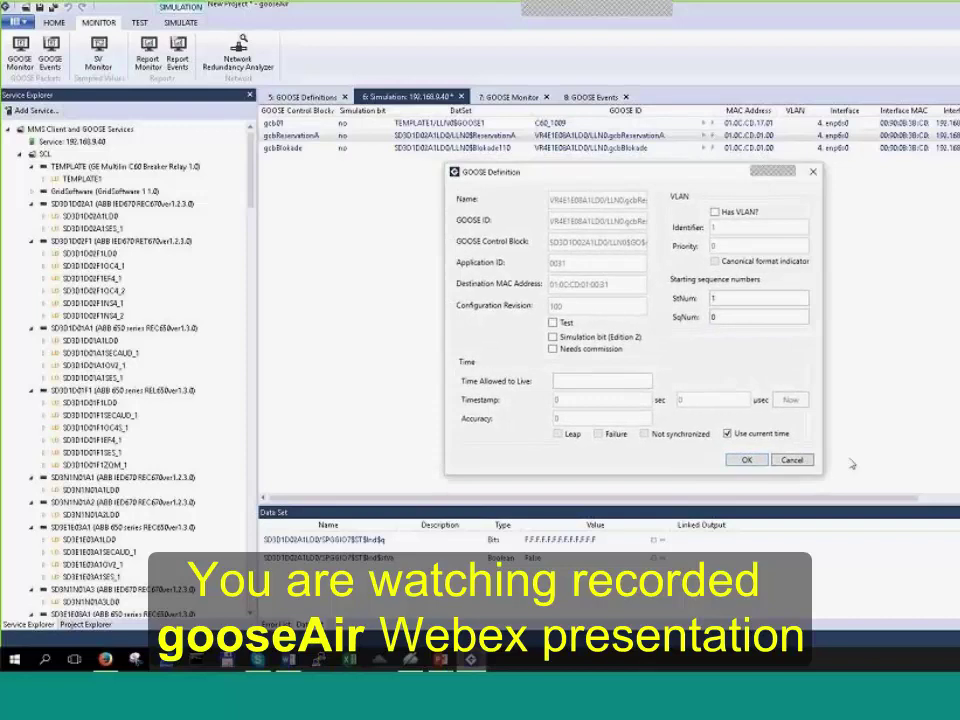
left_click(795, 465)
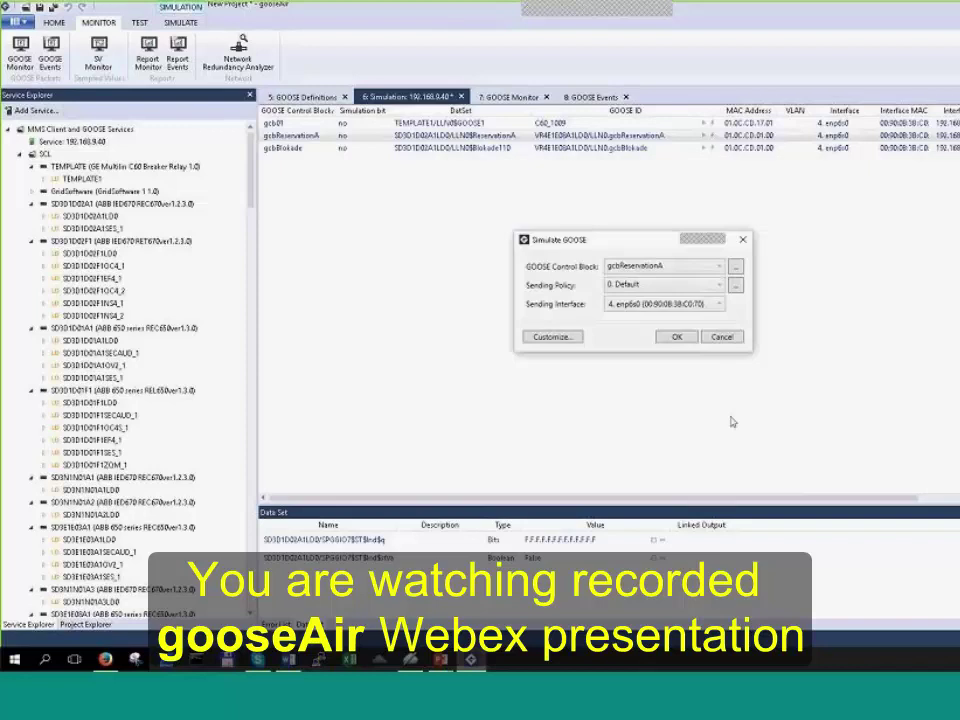
left_click(530, 321)
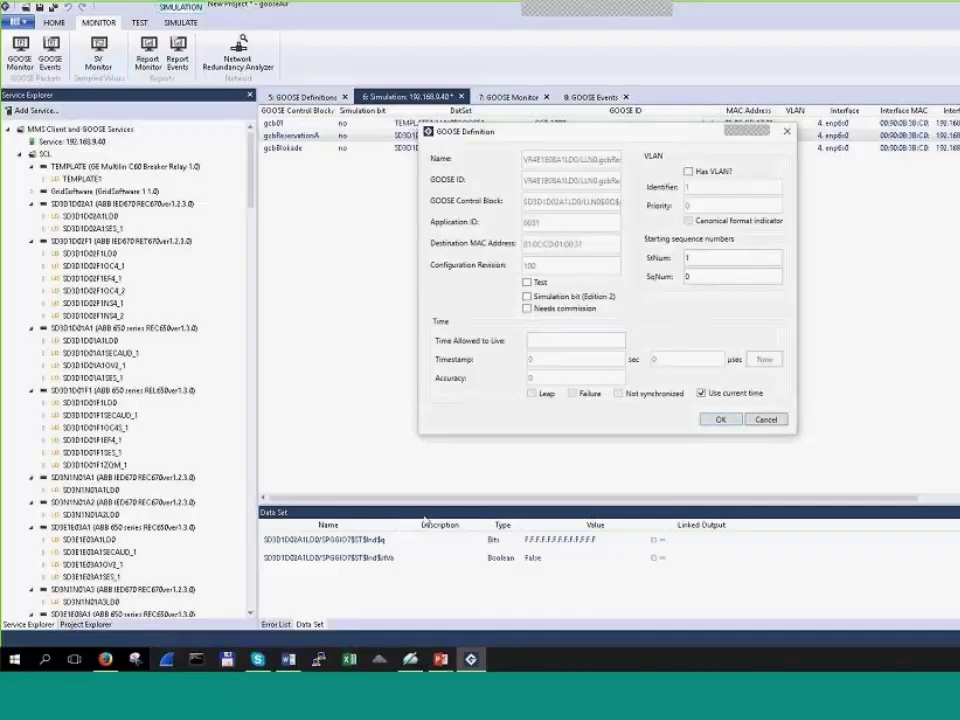
key("alt+Tab")
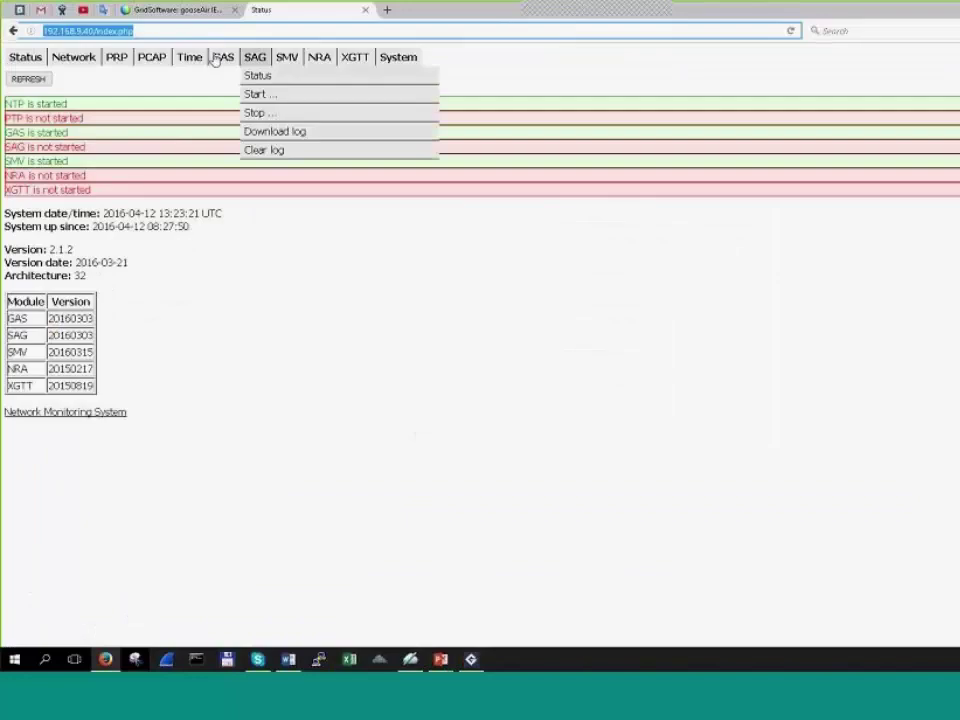
Step: Open the Time > Configure page showing NTP server 192.168.9.80 and PTP mode Master
mouse_move(187, 57)
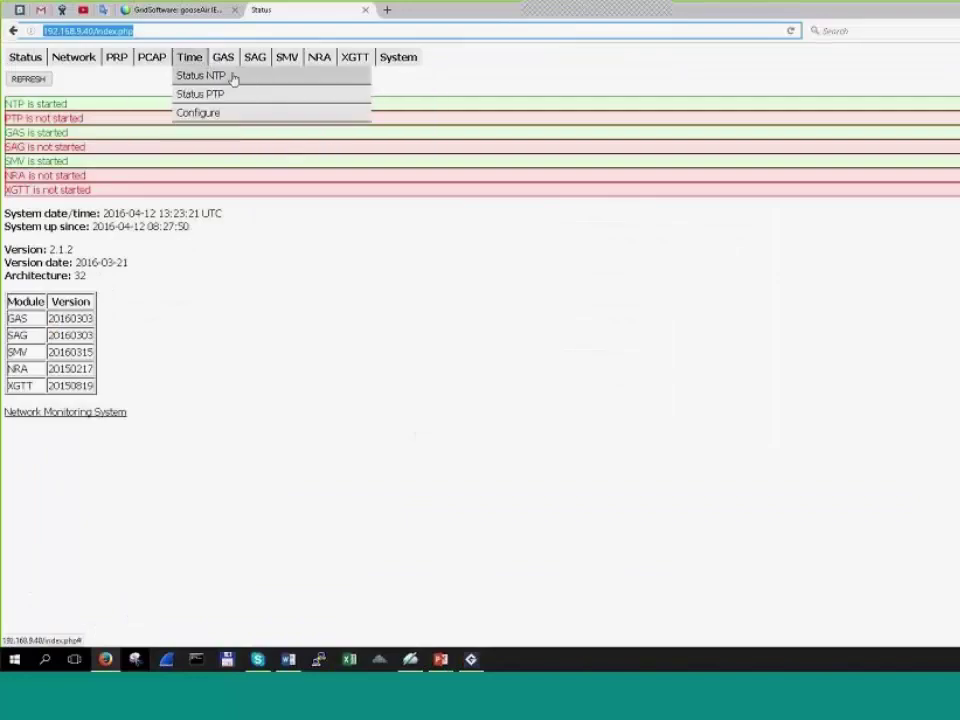
left_click(268, 113)
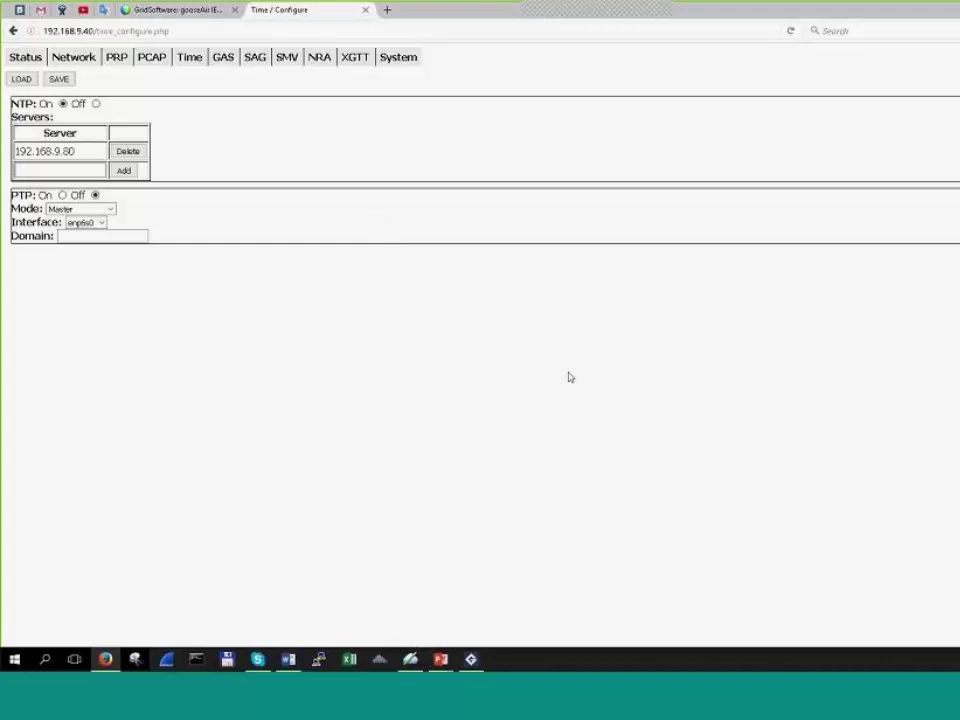
Step: Cancel gcbReservationA's GOOSE Definition and Simulate GOOSE dialogs, then bring up PowerPoint
mouse_move(471, 659)
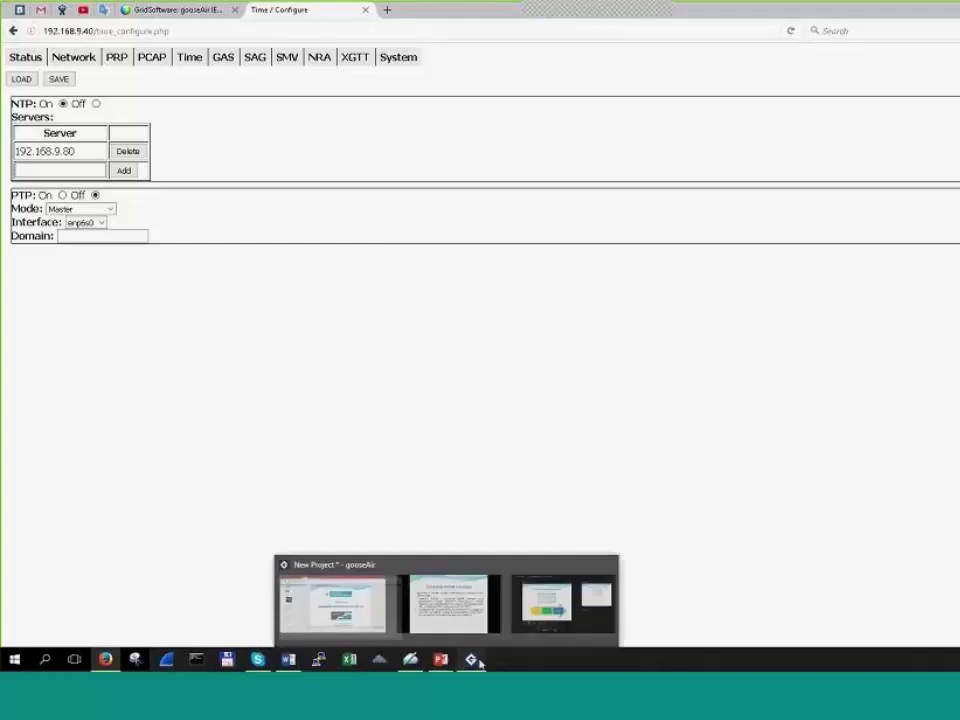
left_click(336, 608)
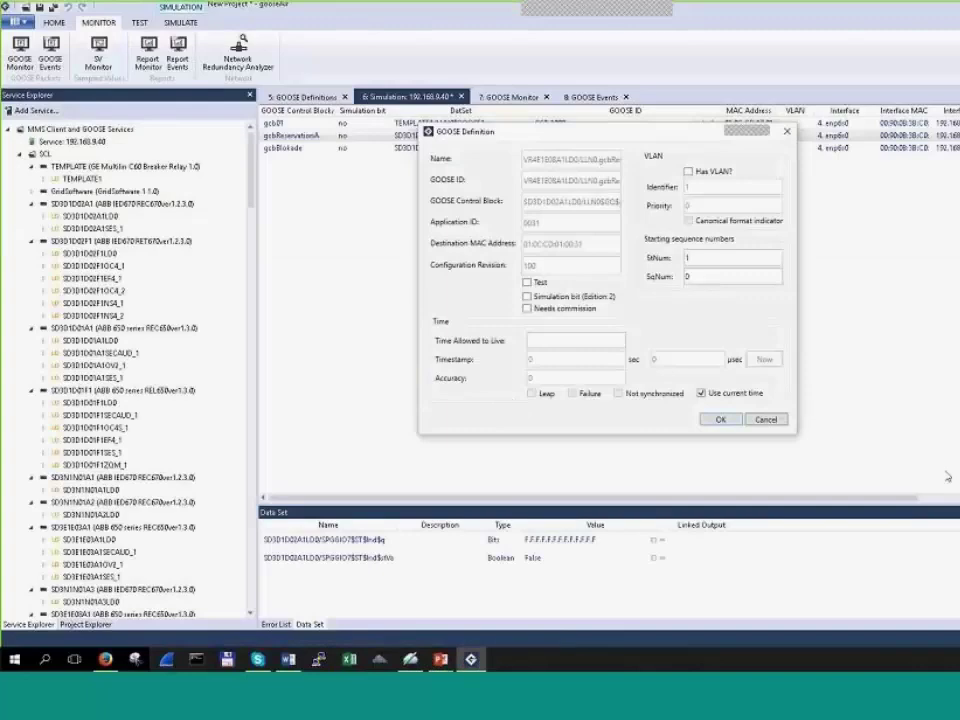
left_click(765, 420)
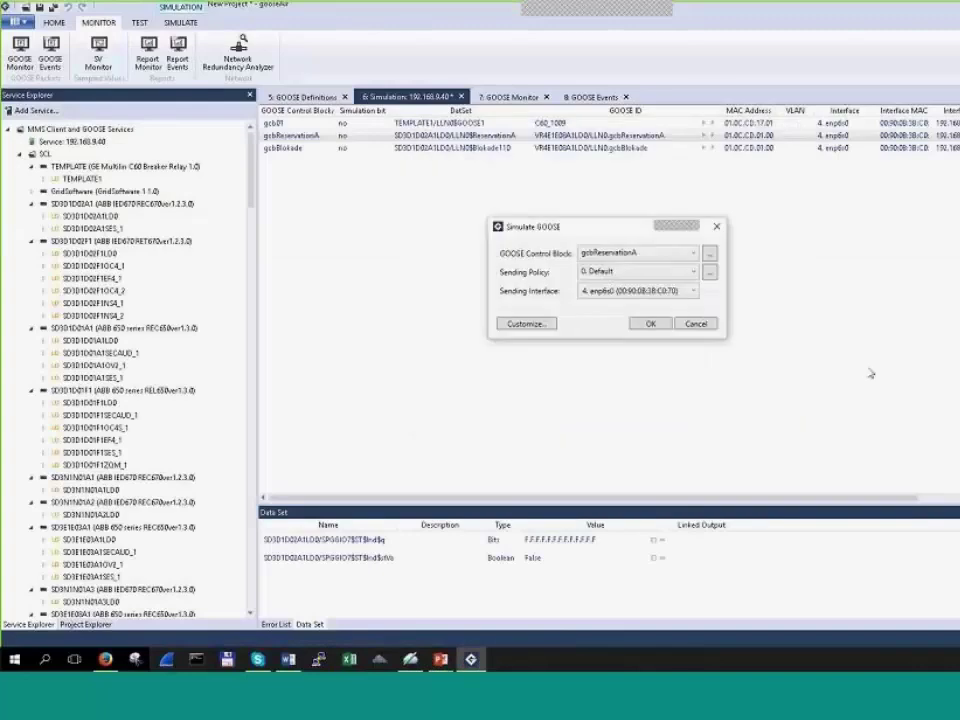
left_click(697, 324)
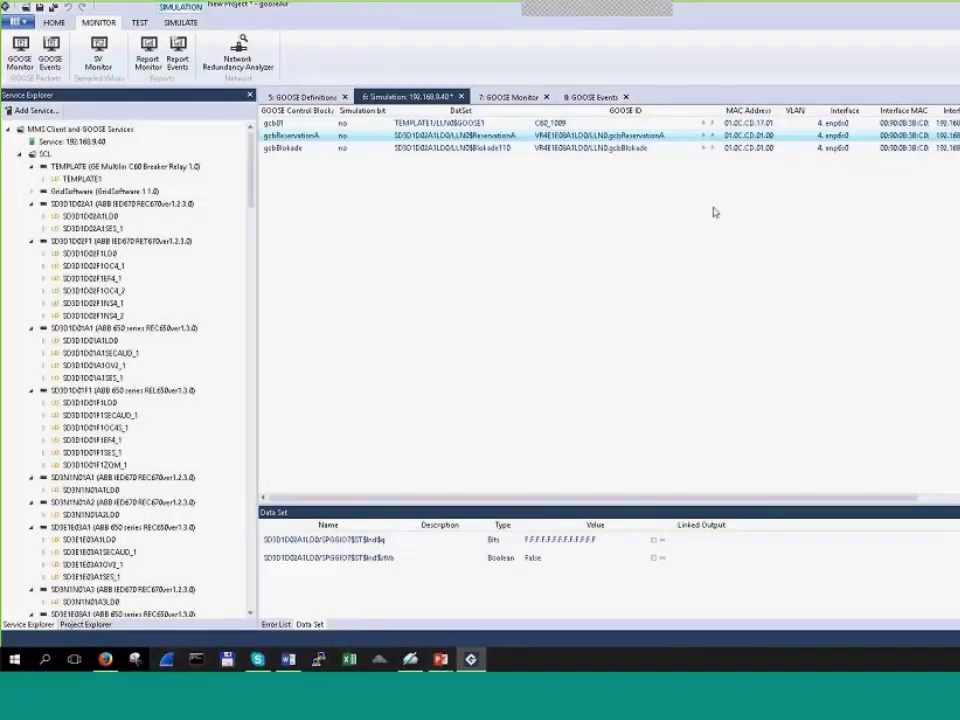
left_click(440, 659)
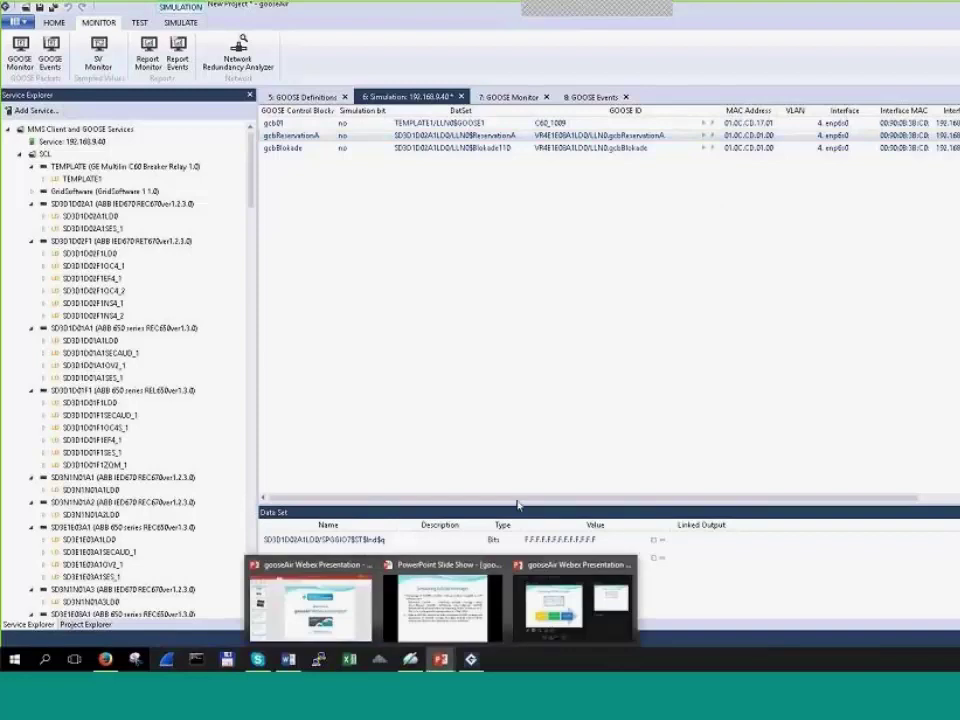
Step: Present the three-step overview and annotated screenshot slides, then switch back to gooseAir
left_click(445, 603)
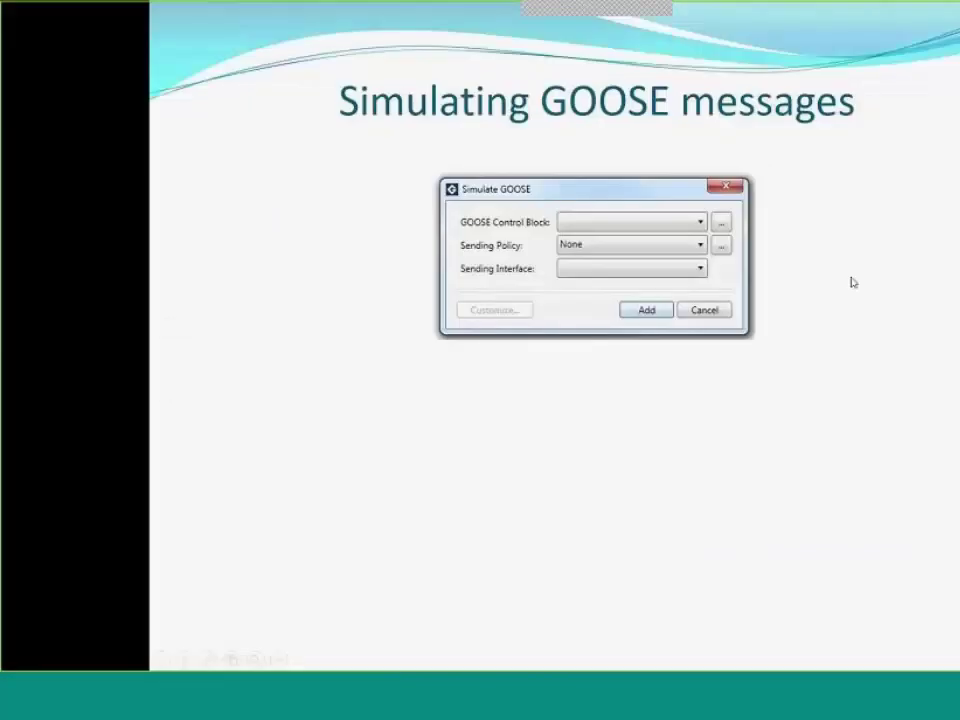
key("Right")
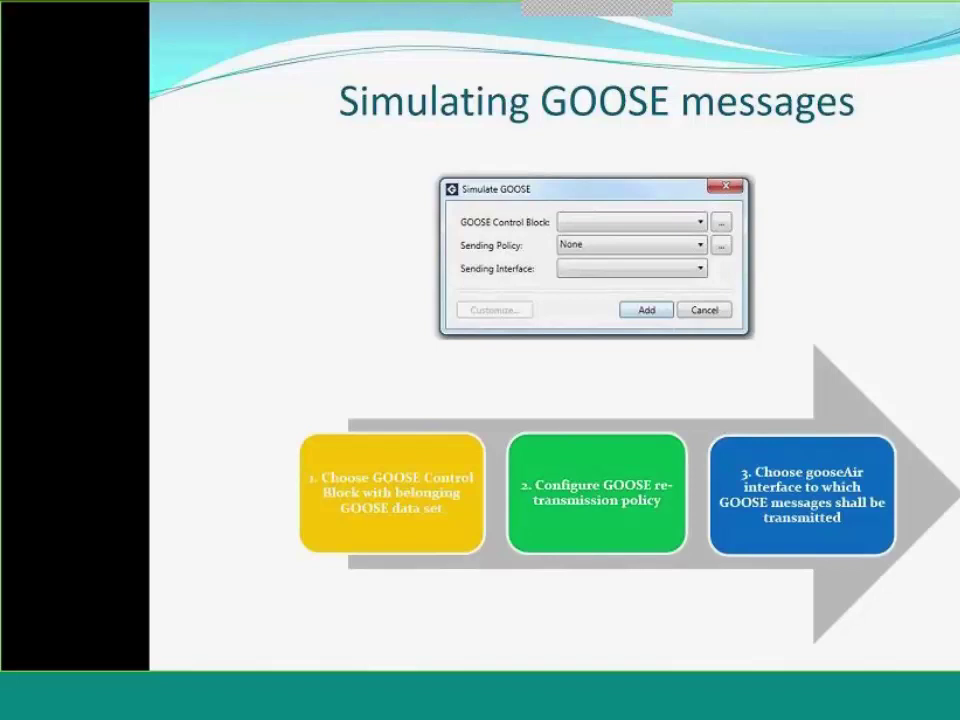
left_click(893, 328)
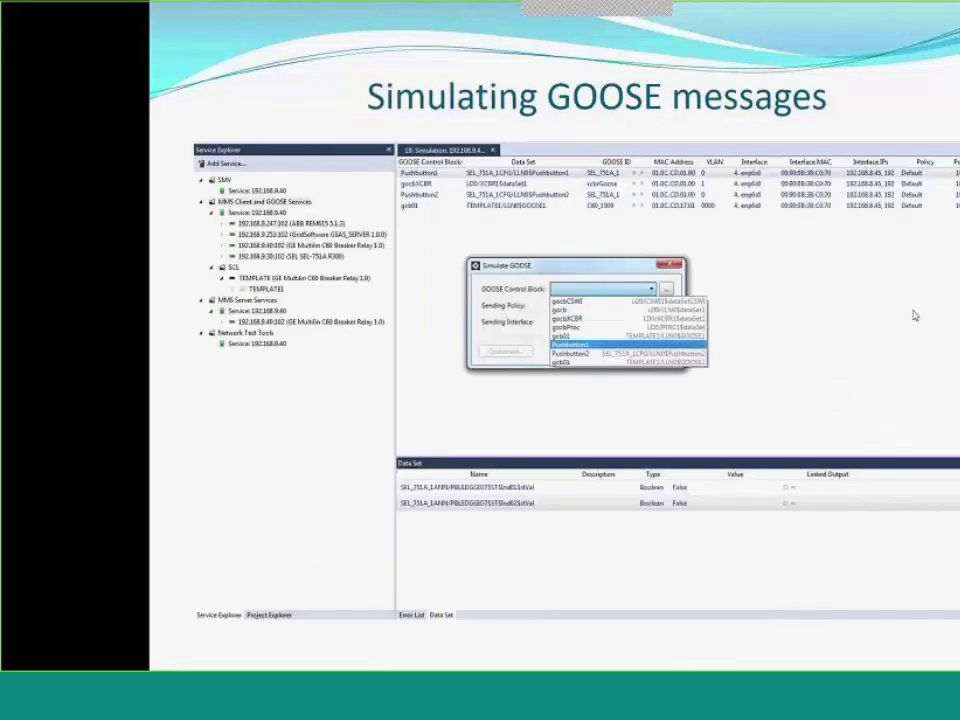
left_click(910, 314)
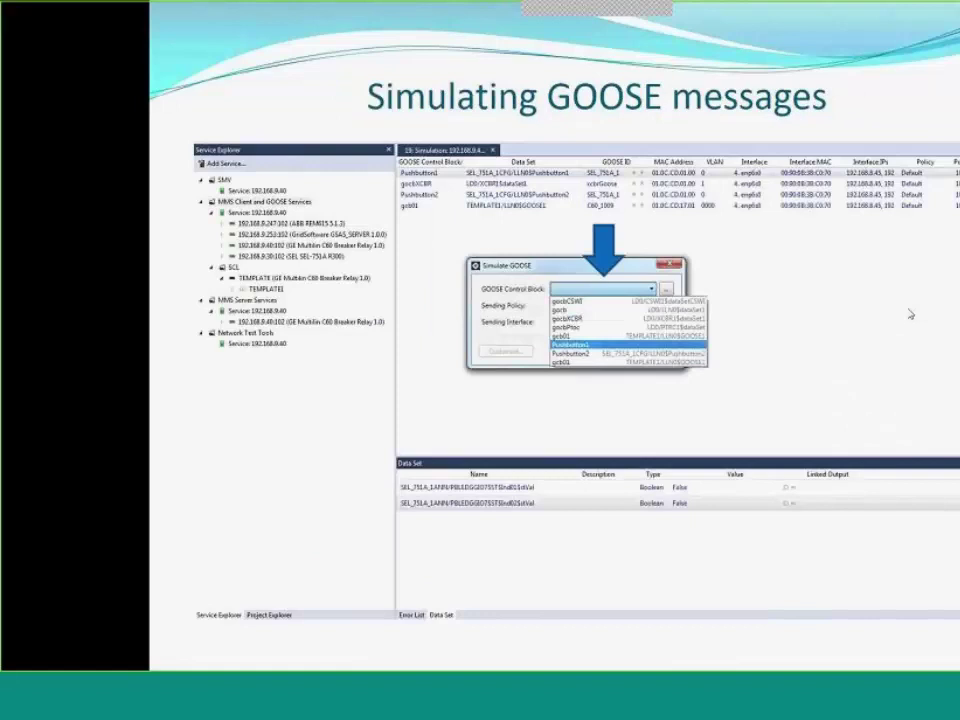
key("super")
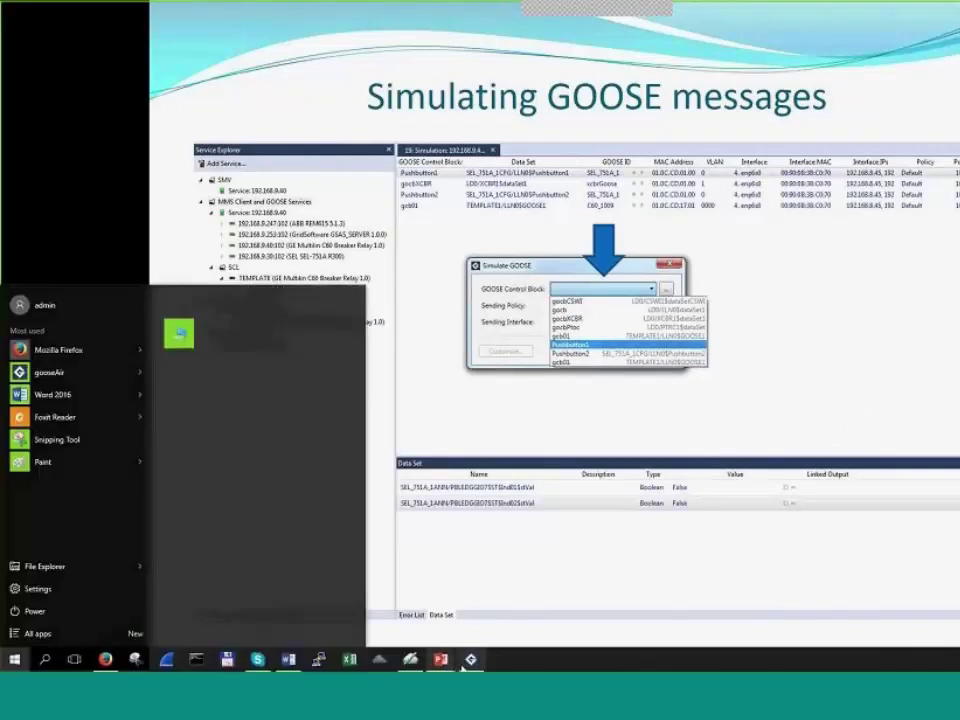
key("alt+Tab")
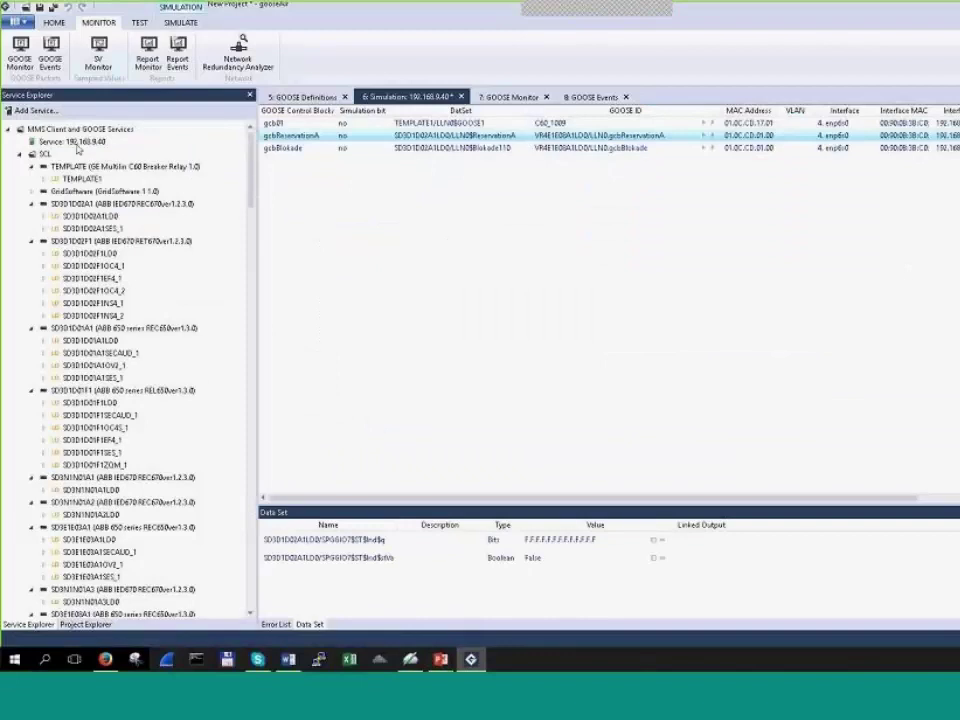
Step: Select Service 192.168.9.40 and show its GOOSE Definitions list of control blocks and APPIDs
left_click(68, 141)
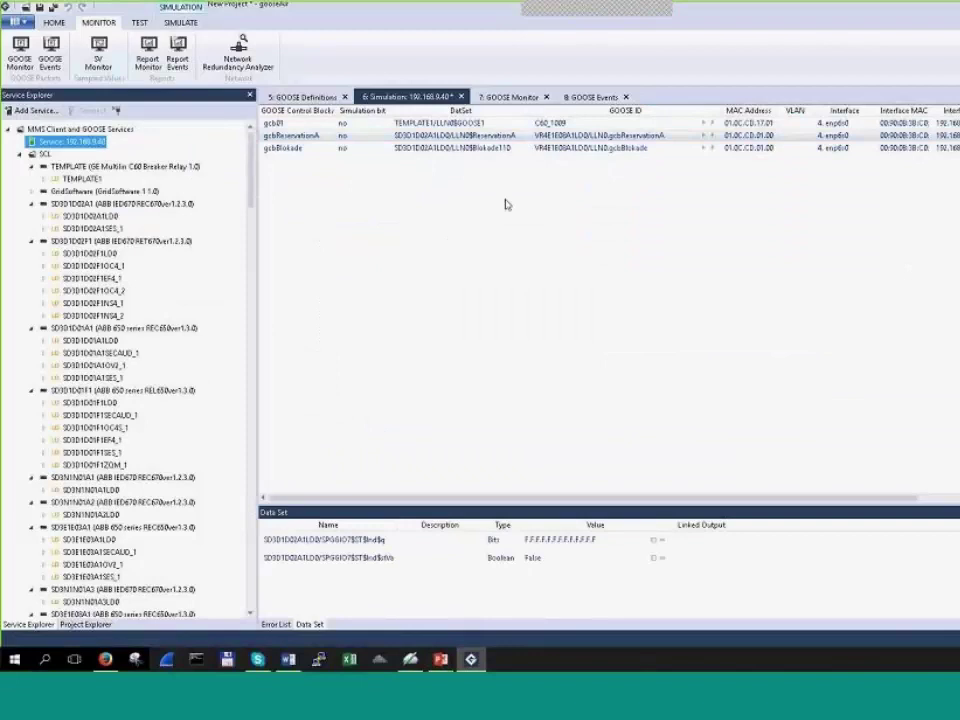
left_click(304, 98)
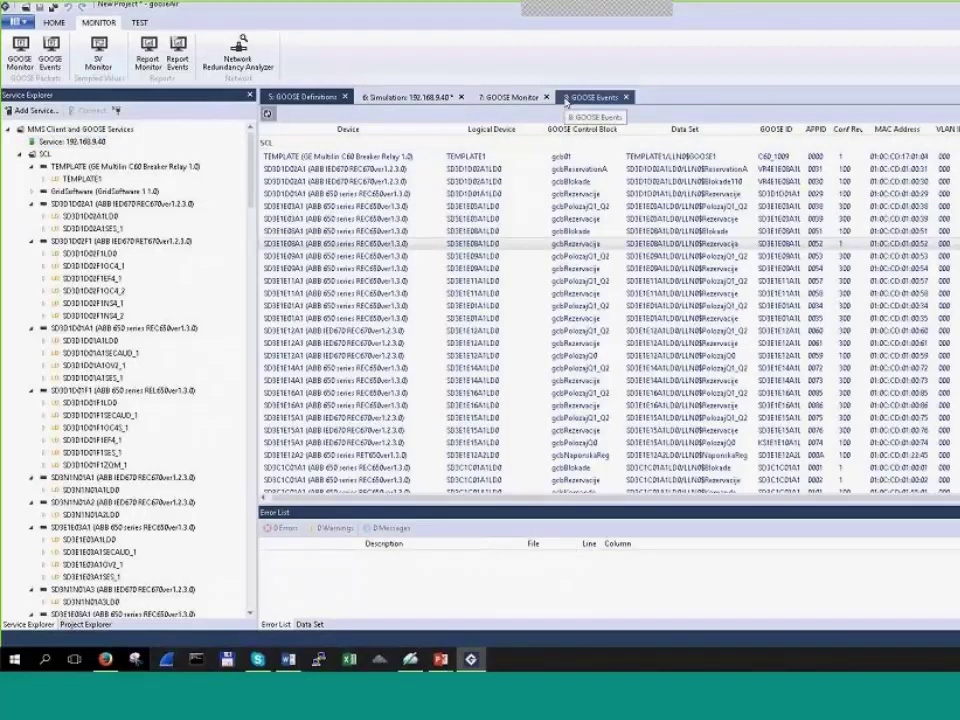
Step: Show the IEC 61850 Services Webex meeting page, then return to gooseAir's GOOSE Monitor
key("alt+Tab")
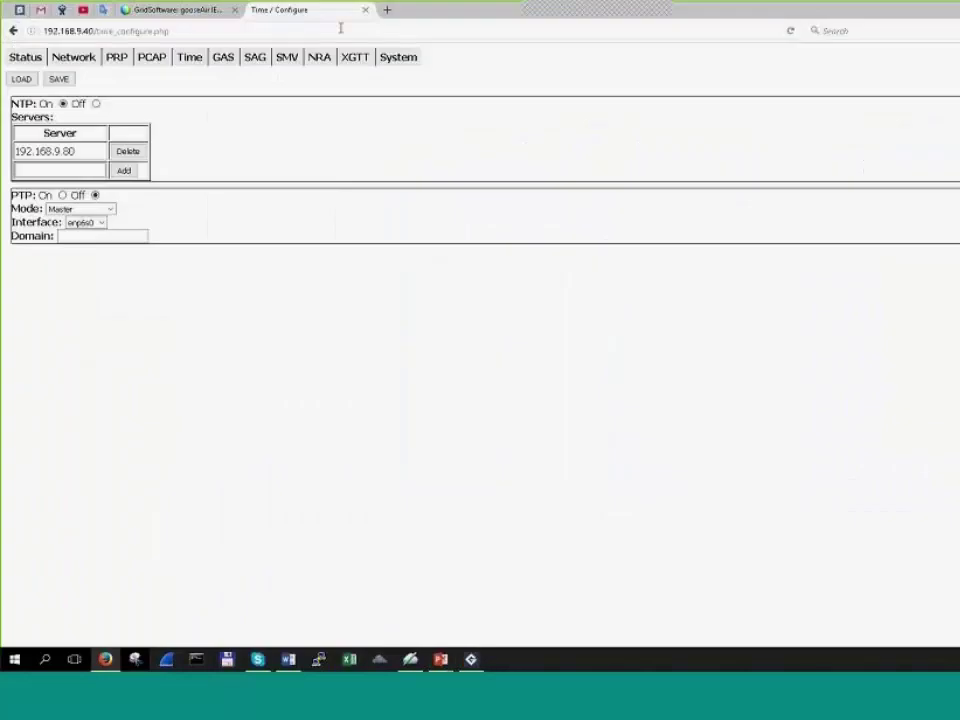
left_click(150, 9)
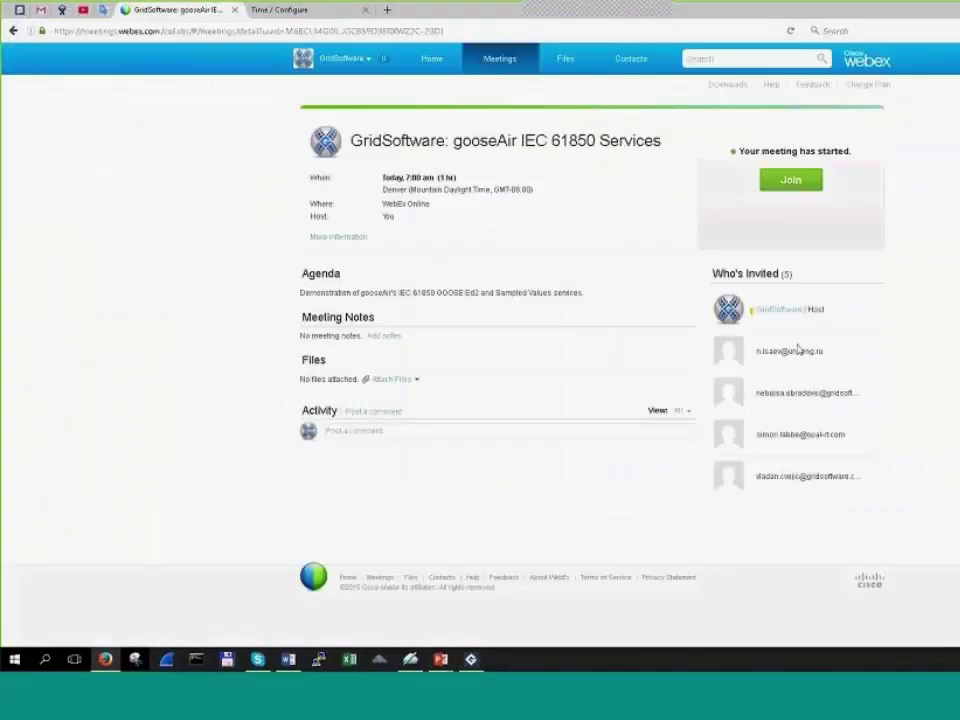
mouse_move(770, 309)
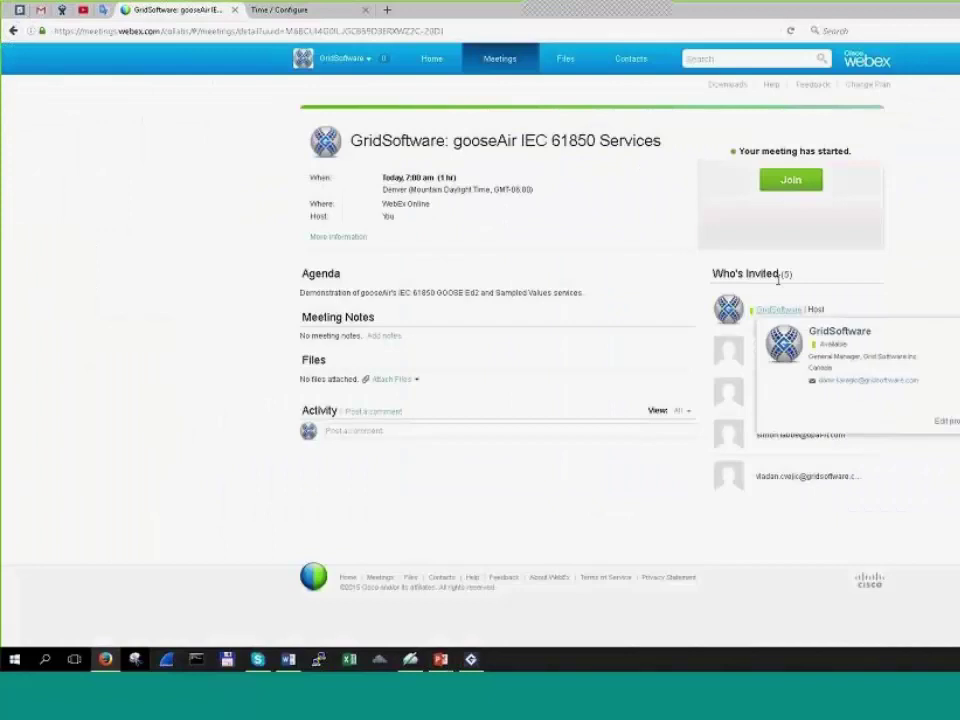
key("alt+Tab")
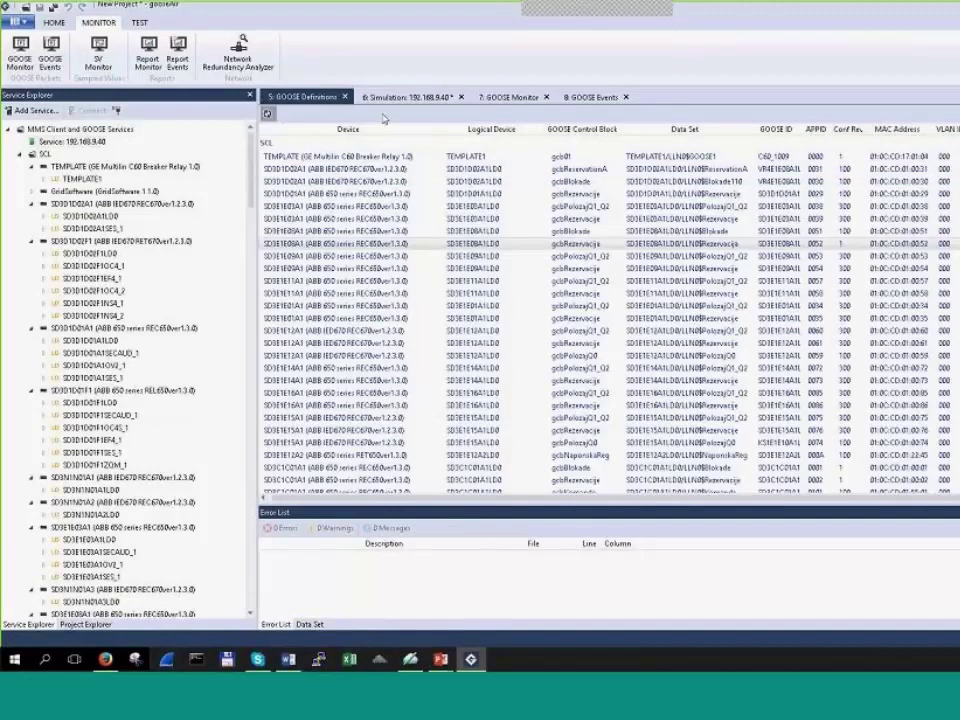
left_click(512, 97)
Step: Add device 192.168.9.247 to service 192.168.9.40, discovering its features and reading values
left_click(405, 100)
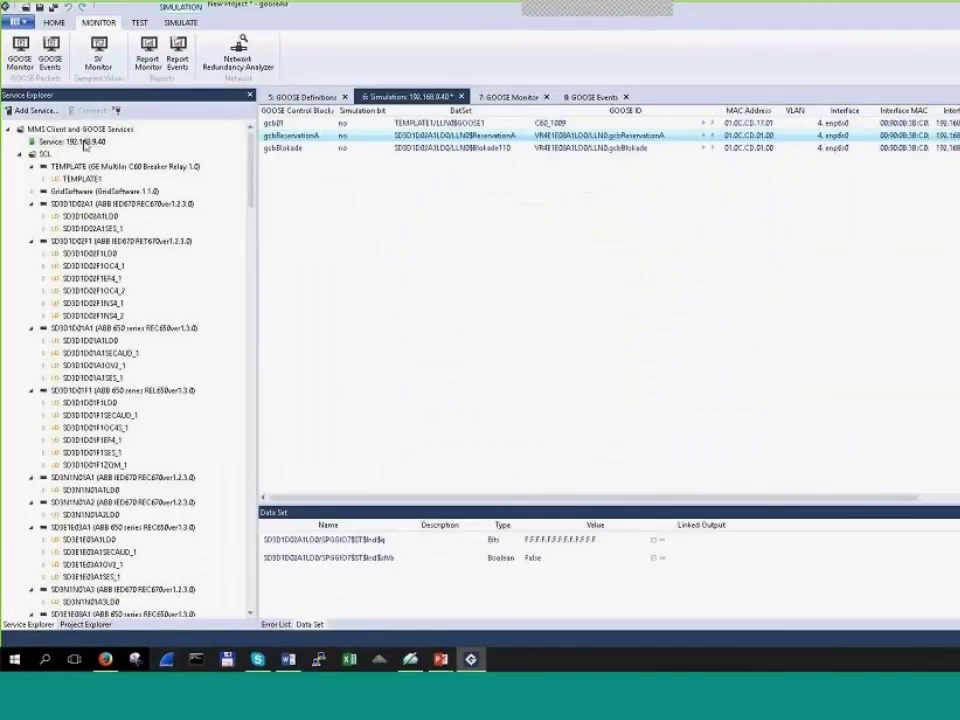
right_click(86, 145)
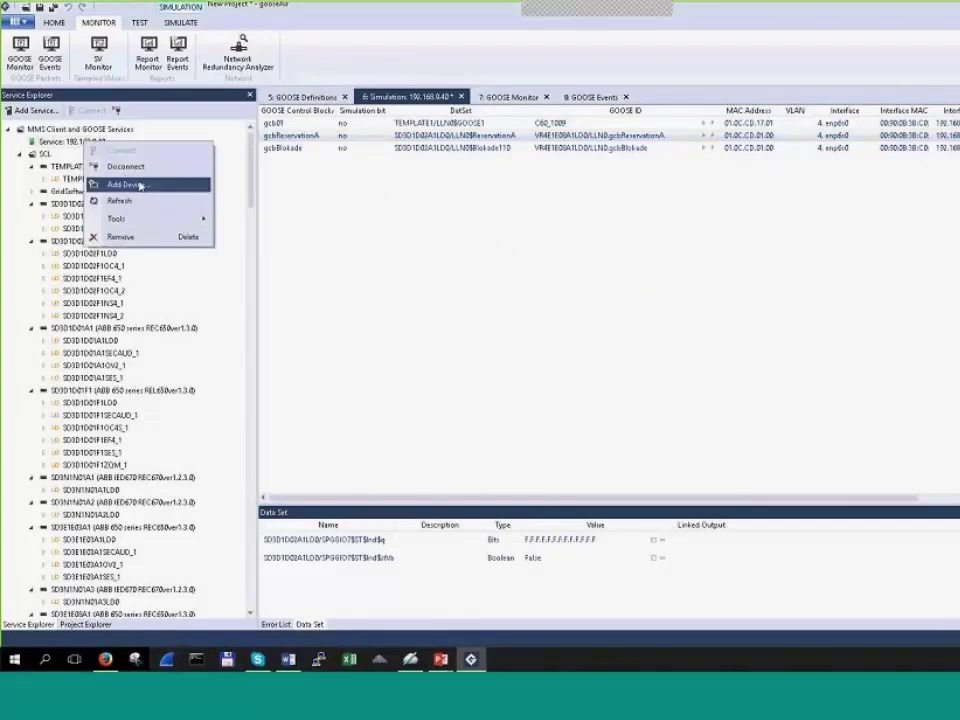
left_click(157, 187)
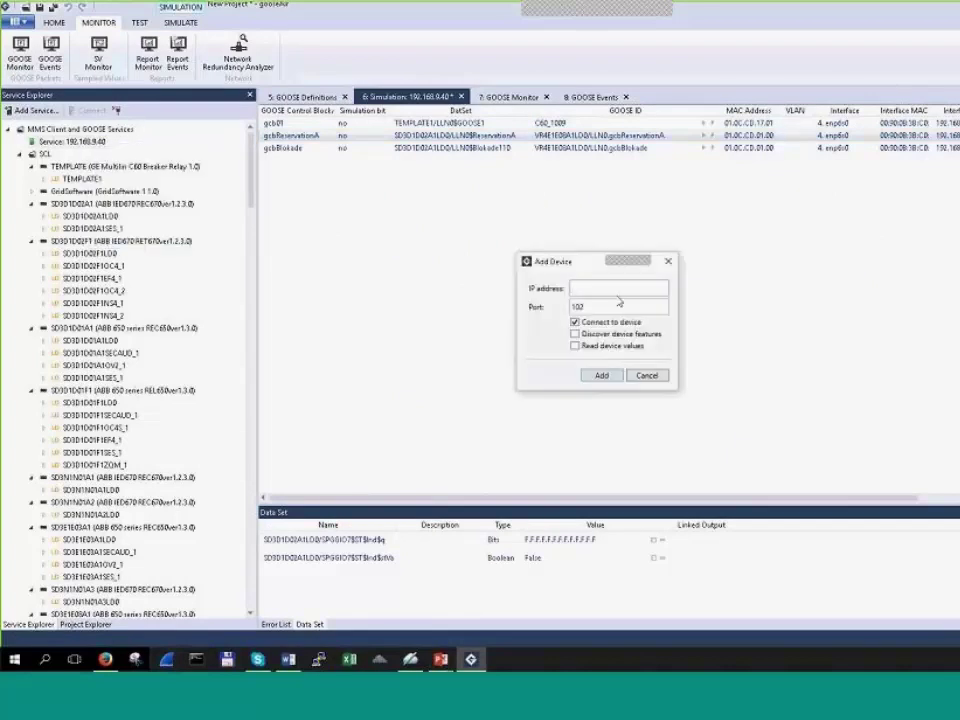
left_click(618, 292)
type("192.168")
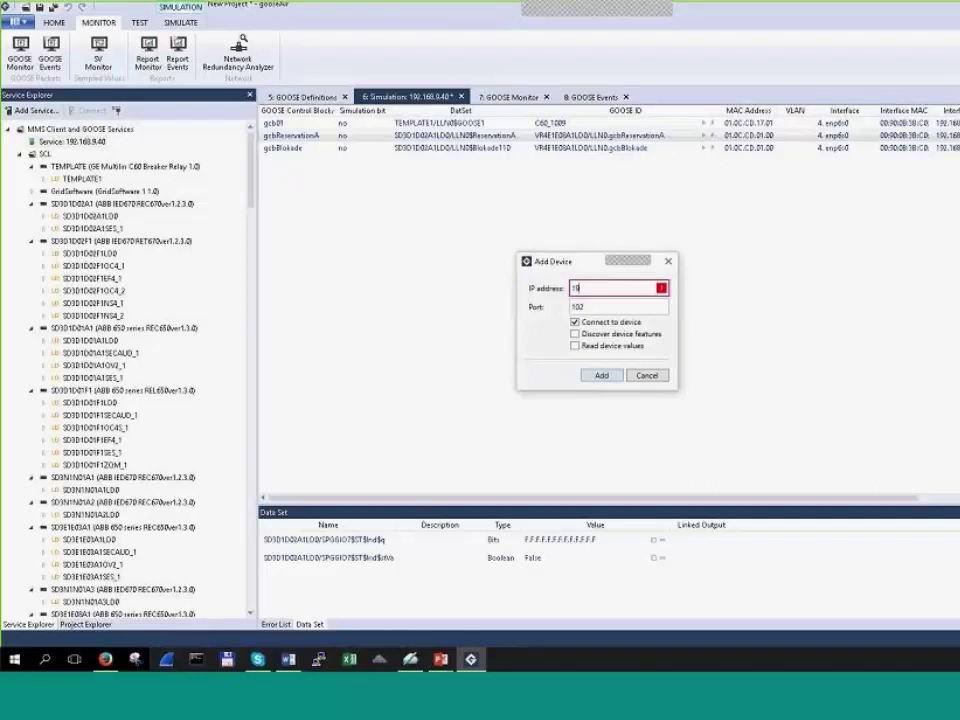
type(".9.247")
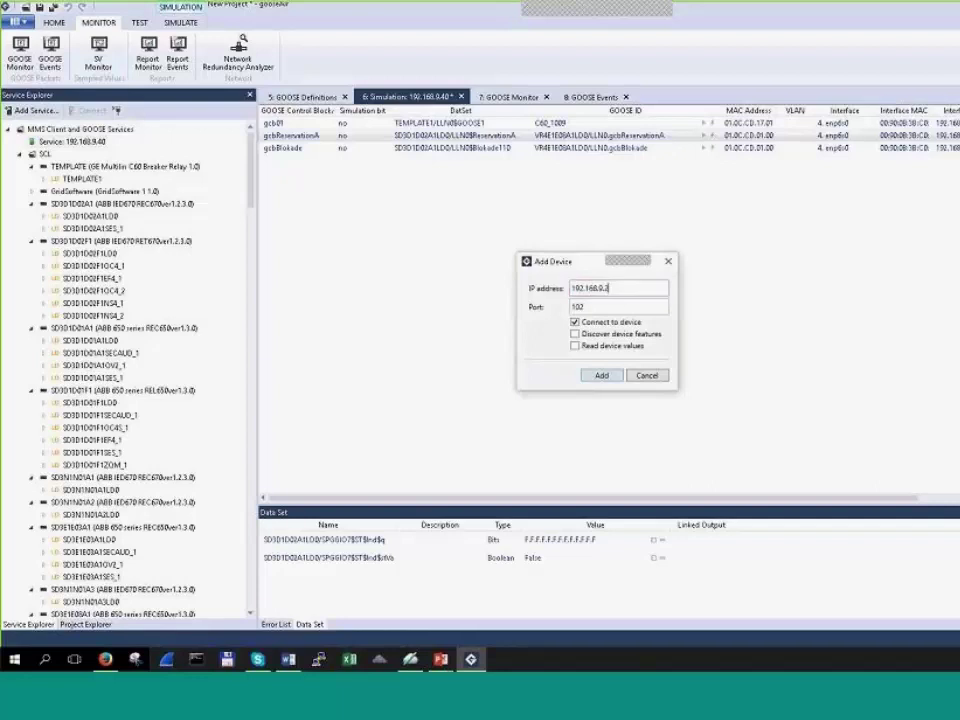
left_click(575, 345)
left_click(602, 400)
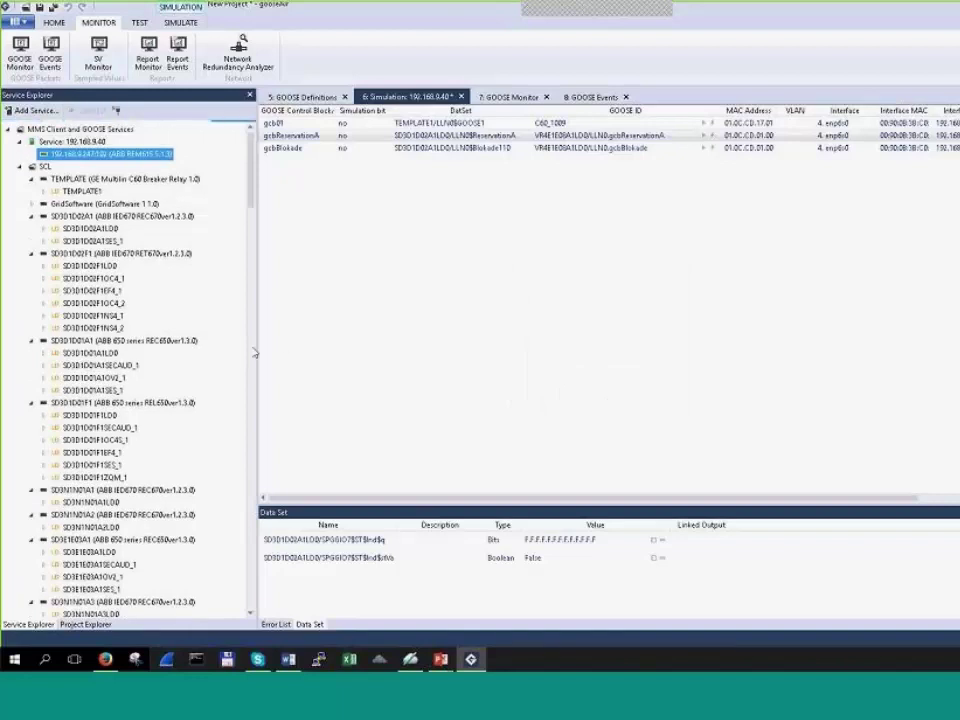
Step: Widen the simulation list and its GOOSE Control Block/Definition column, then select the ABB REM615 device
left_click_drag(257, 356, 241, 356)
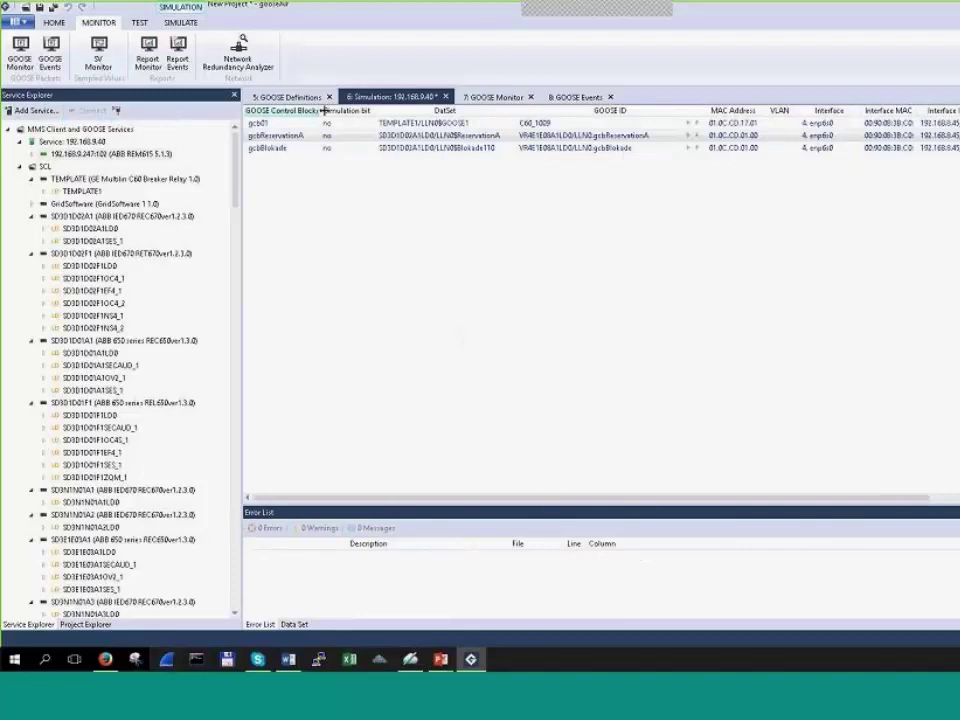
left_click_drag(322, 110, 366, 110)
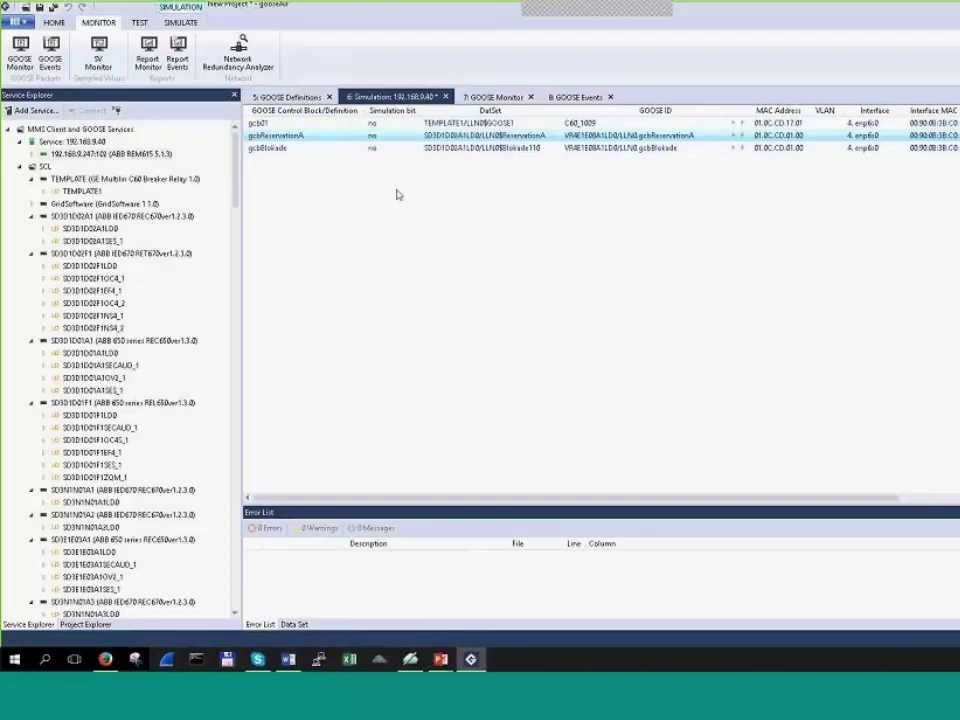
left_click(115, 154)
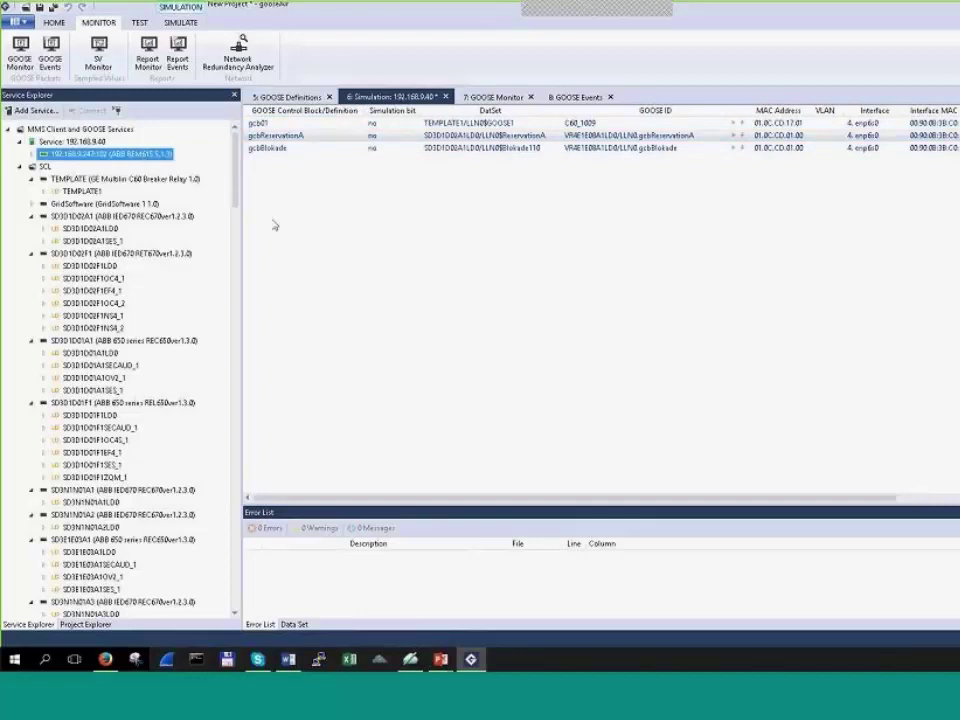
right_click(389, 256)
mouse_move(471, 316)
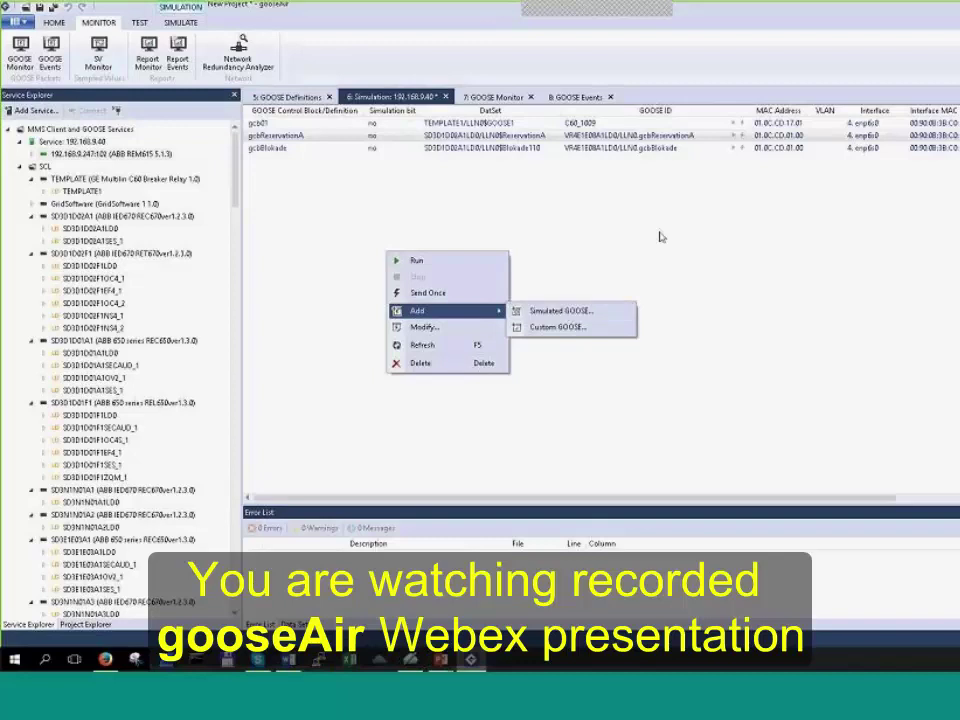
left_click(658, 238)
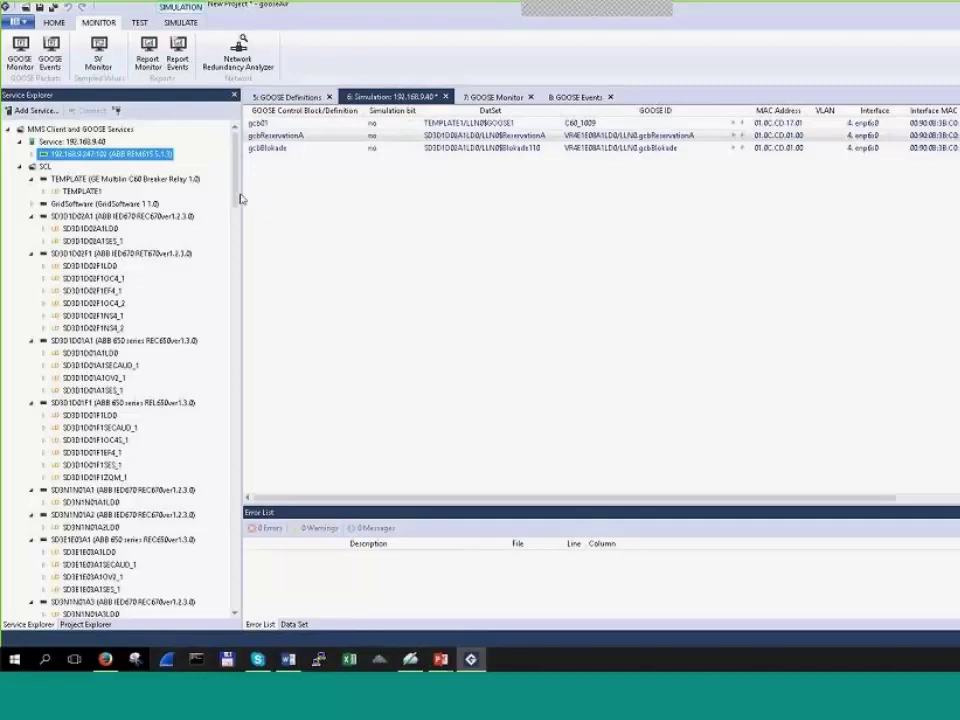
Step: Add a simulated GOOSE for gocb with sending policy 0. Default on interface 4. enp6s0
right_click(426, 241)
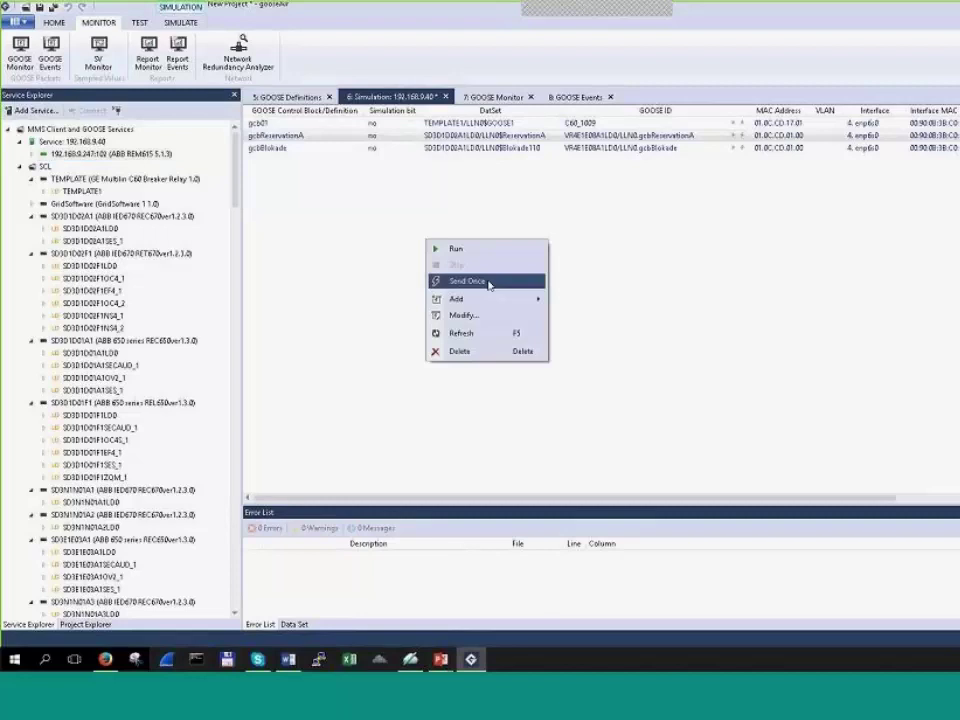
mouse_move(522, 299)
left_click(556, 300)
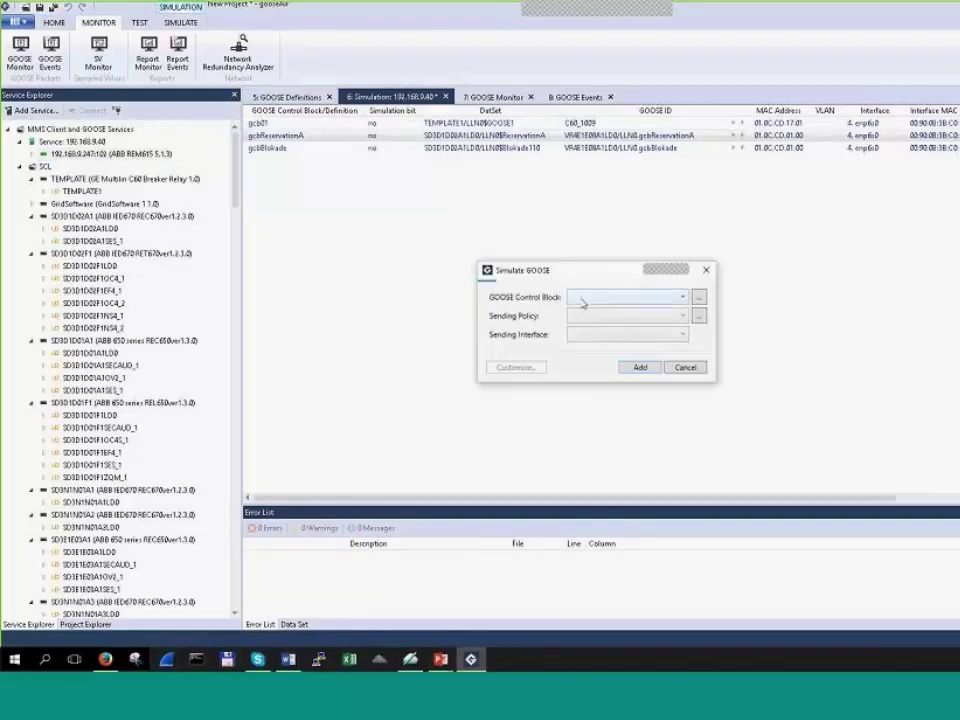
left_click(686, 298)
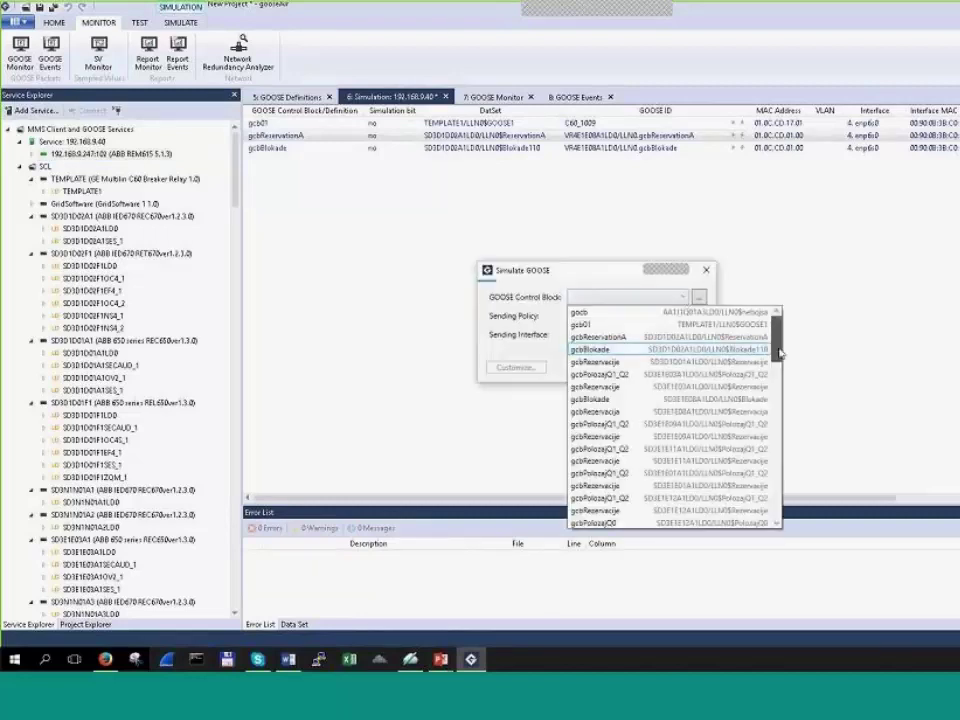
mouse_move(776, 330)
left_mouse_down()
mouse_move(783, 524)
mouse_move(772, 340)
left_mouse_up()
left_click(688, 314)
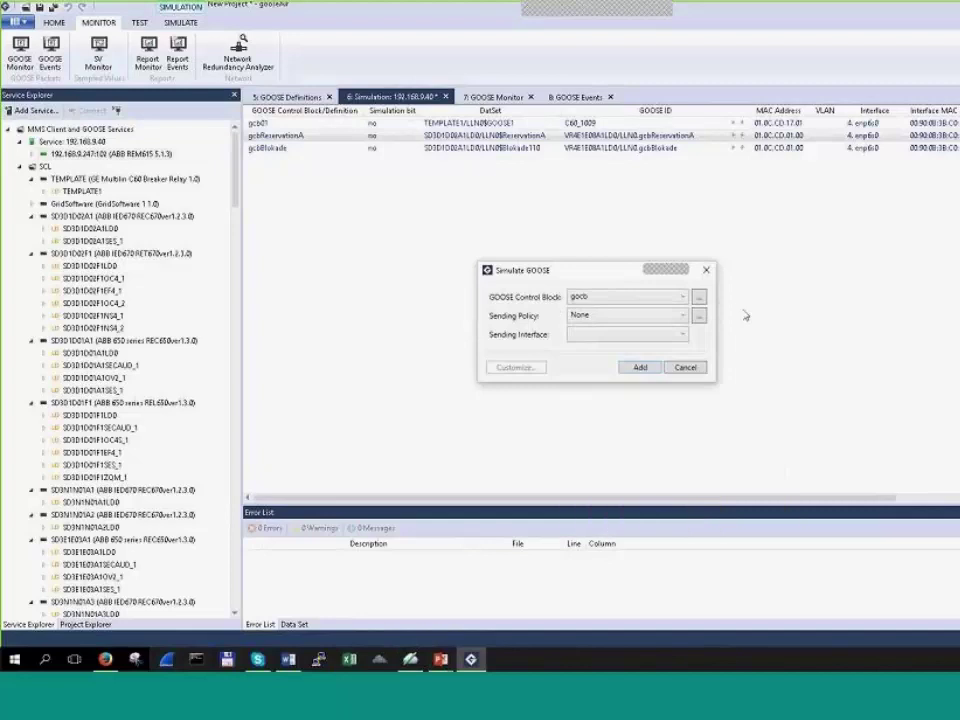
left_click_drag(628, 274, 575, 251)
left_click(612, 292)
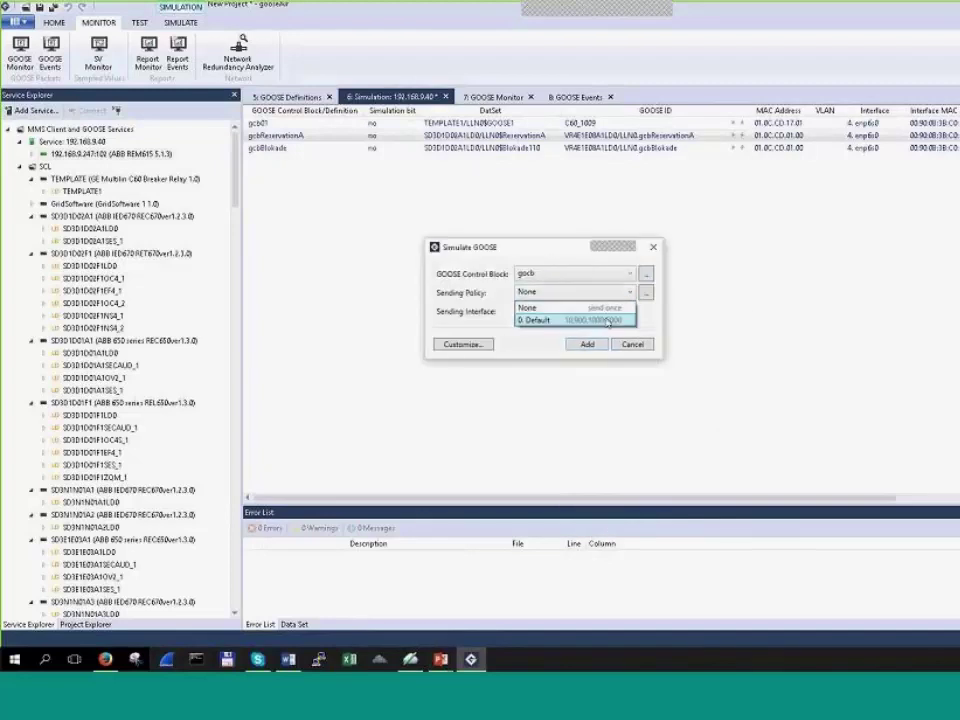
left_click(575, 319)
left_click(626, 312)
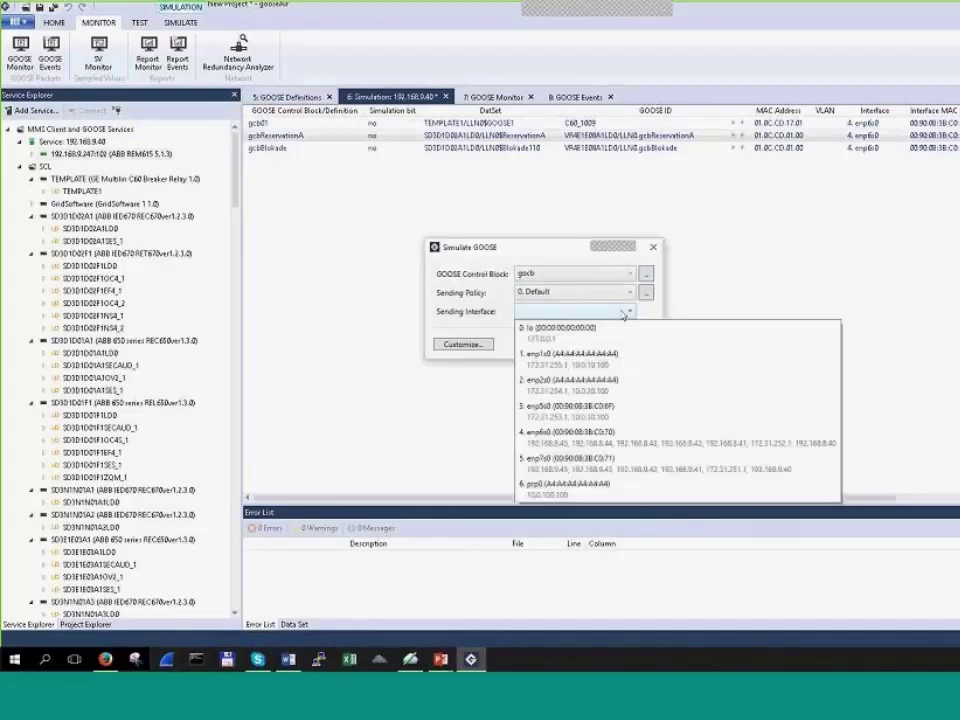
left_click(618, 436)
left_click(583, 343)
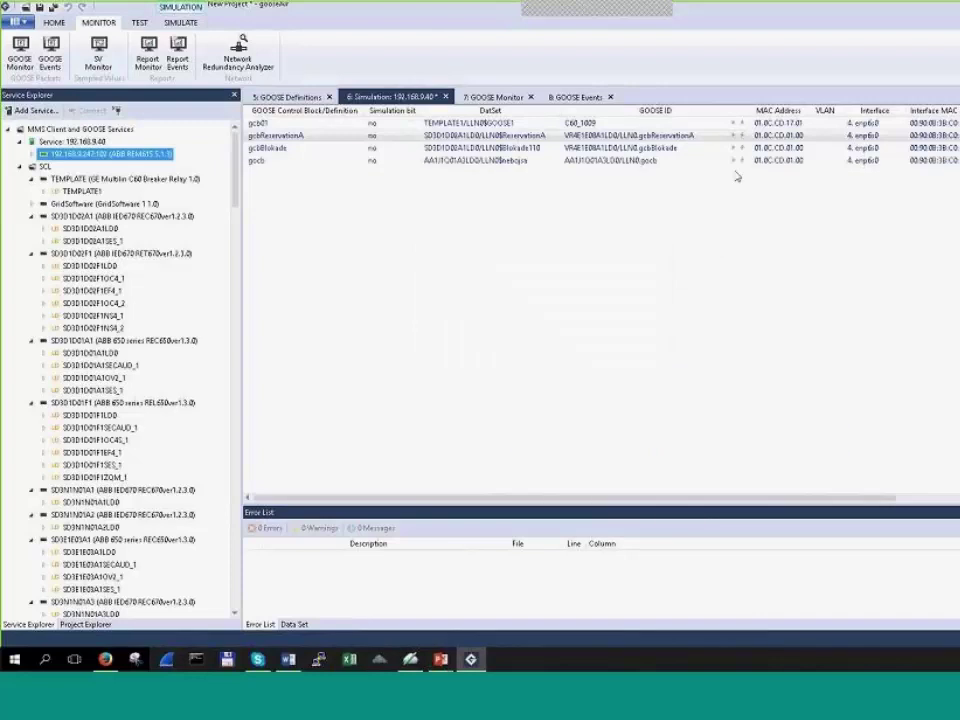
Step: Resize the Destination MAC, GOOSE ID, GoCb and Time columns in GOOSE Monitor, then close GOOSE Events
left_click(556, 135)
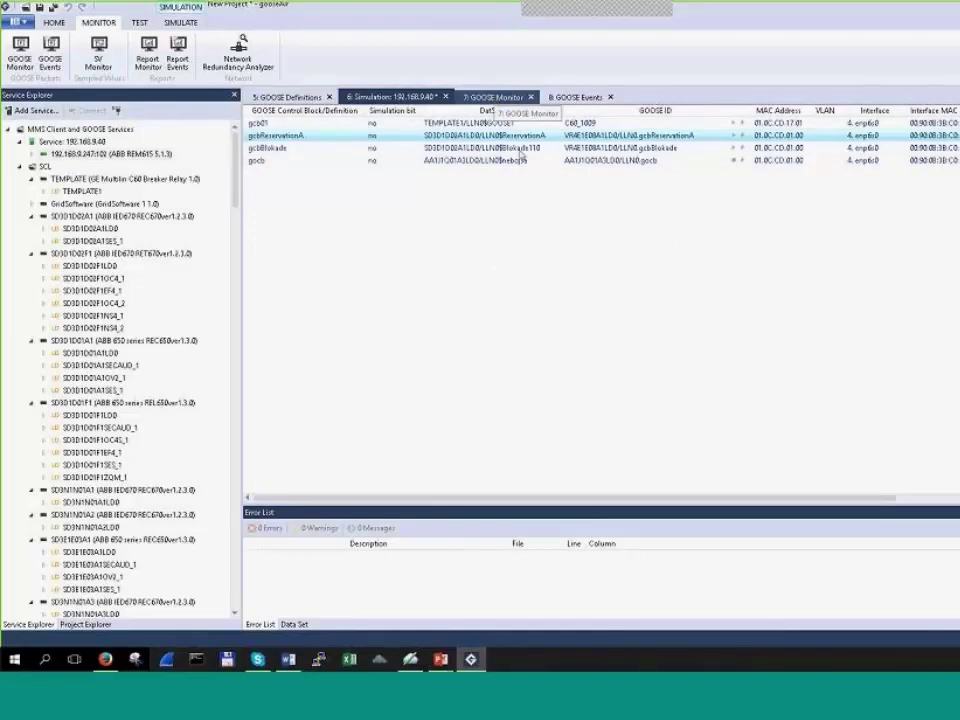
left_click(495, 97)
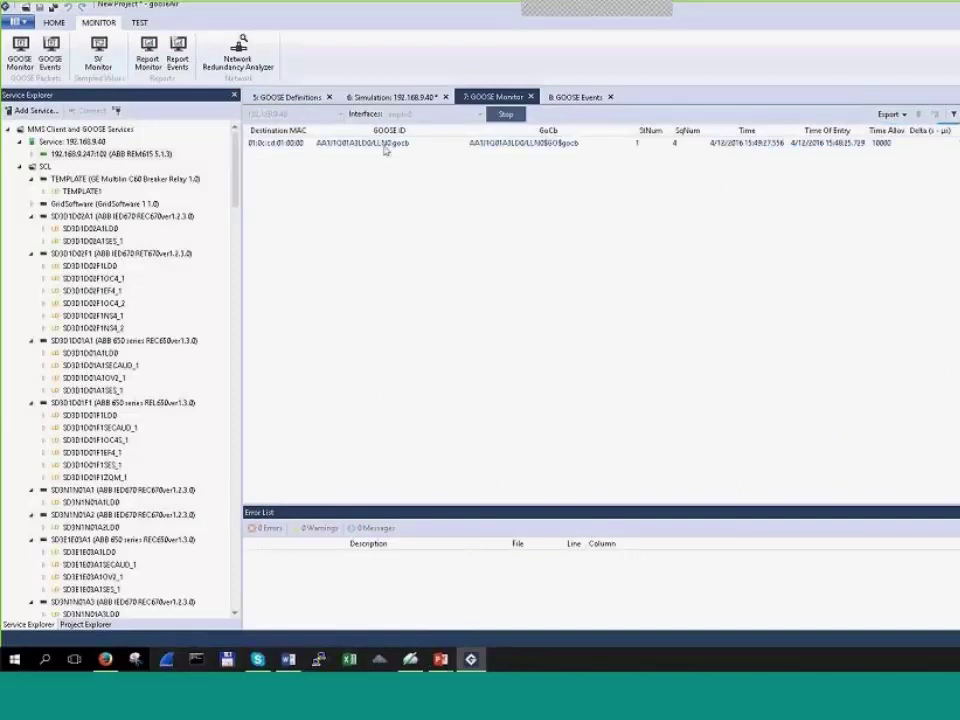
left_click_drag(313, 131, 321, 131)
left_click_drag(476, 130, 448, 131)
left_click_drag(624, 130, 602, 130)
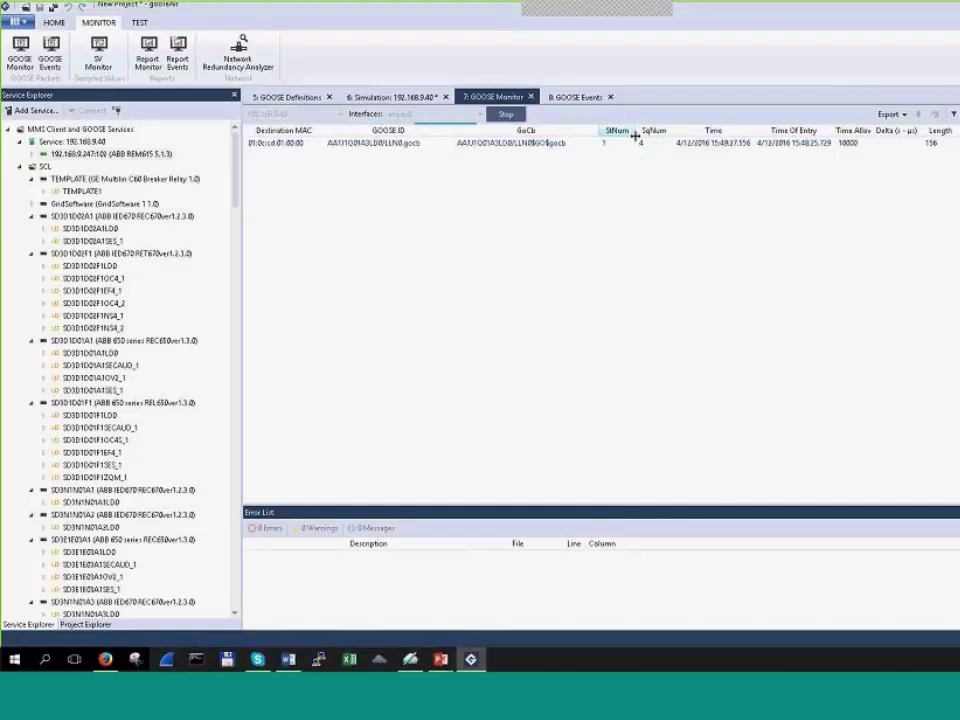
left_click_drag(747, 133, 770, 133)
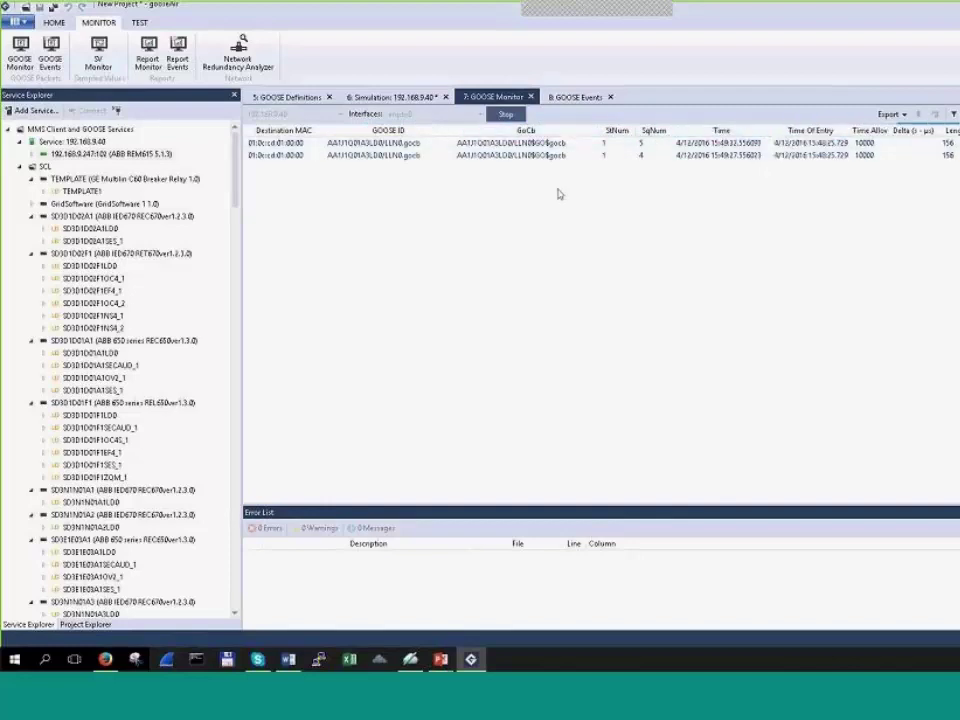
left_click(611, 97)
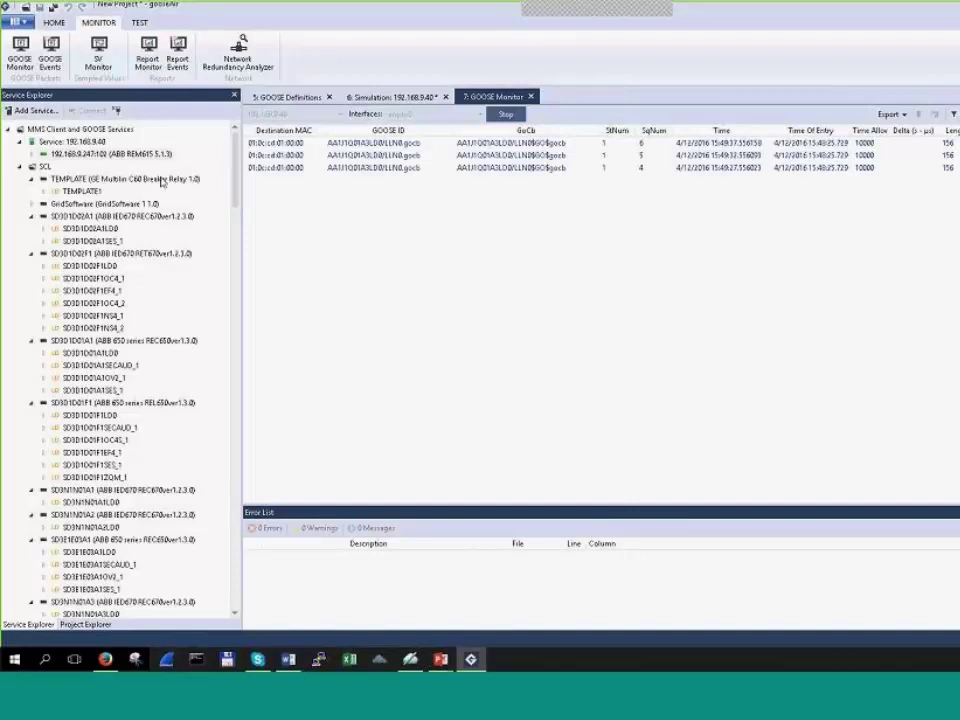
Step: Start a new GOOSE Monitor capturing on enp7s0 instead of enp6s0, with a wider GoCb column
right_click(93, 150)
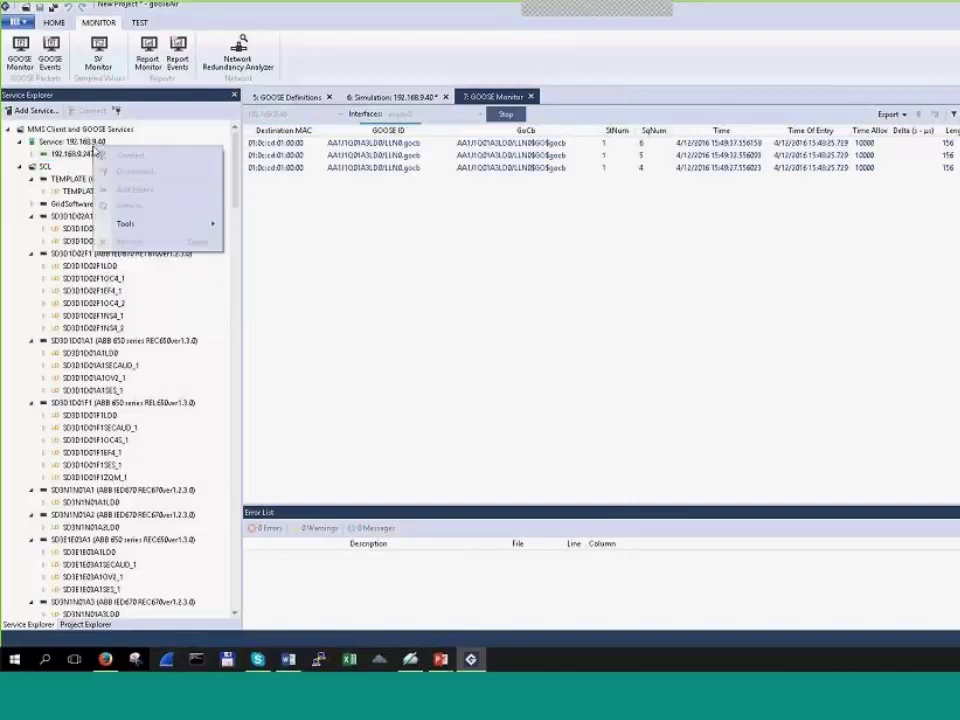
mouse_move(186, 230)
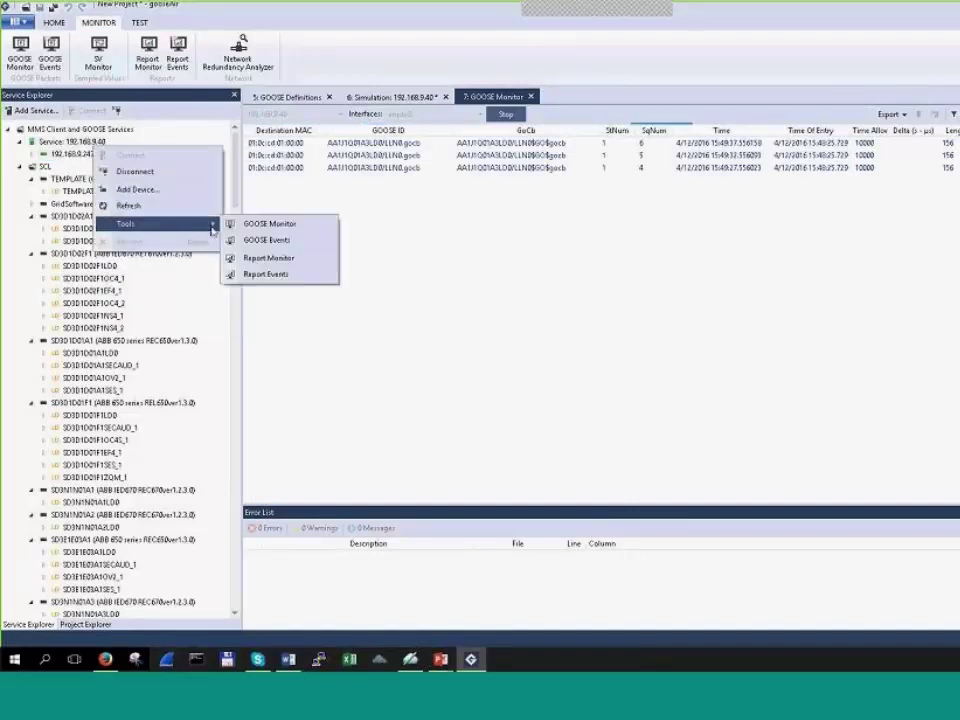
left_click(282, 223)
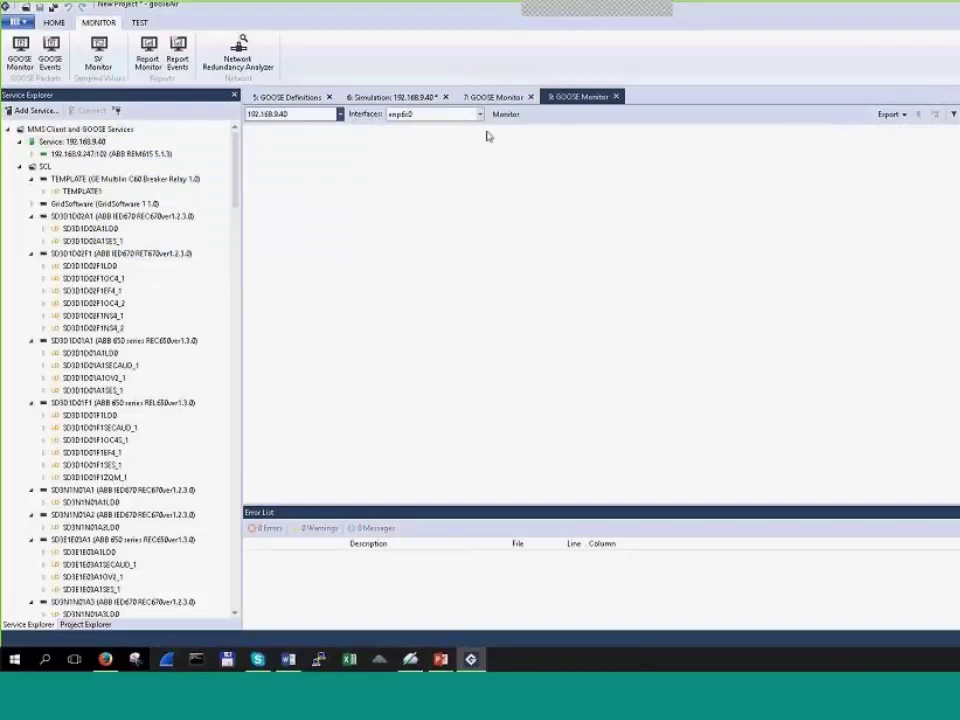
left_click(480, 114)
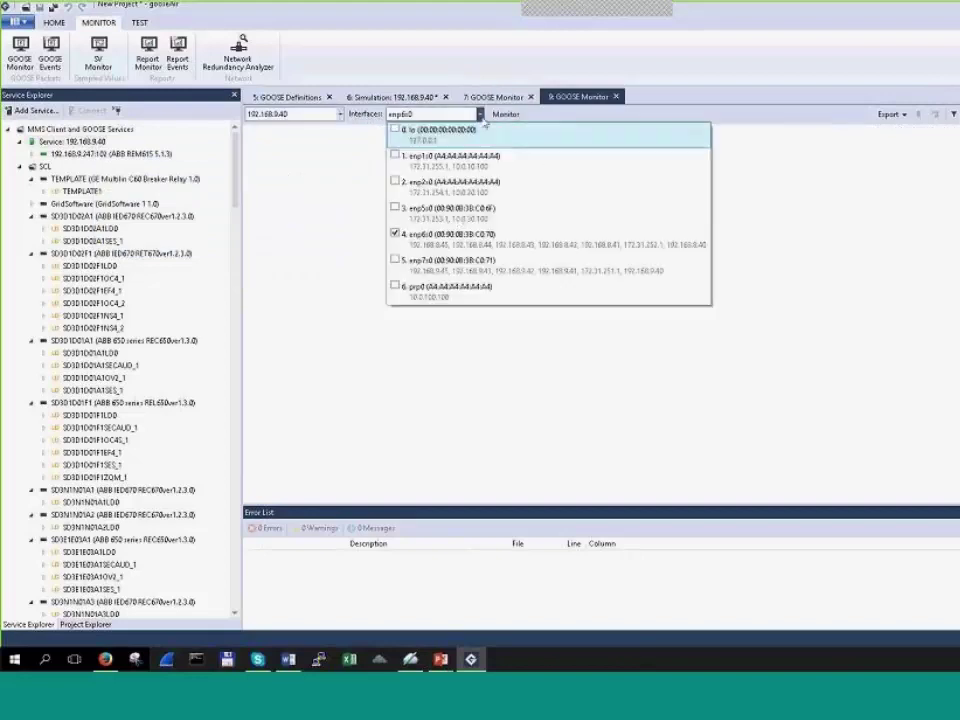
left_click(395, 261)
left_click(395, 234)
left_click(318, 205)
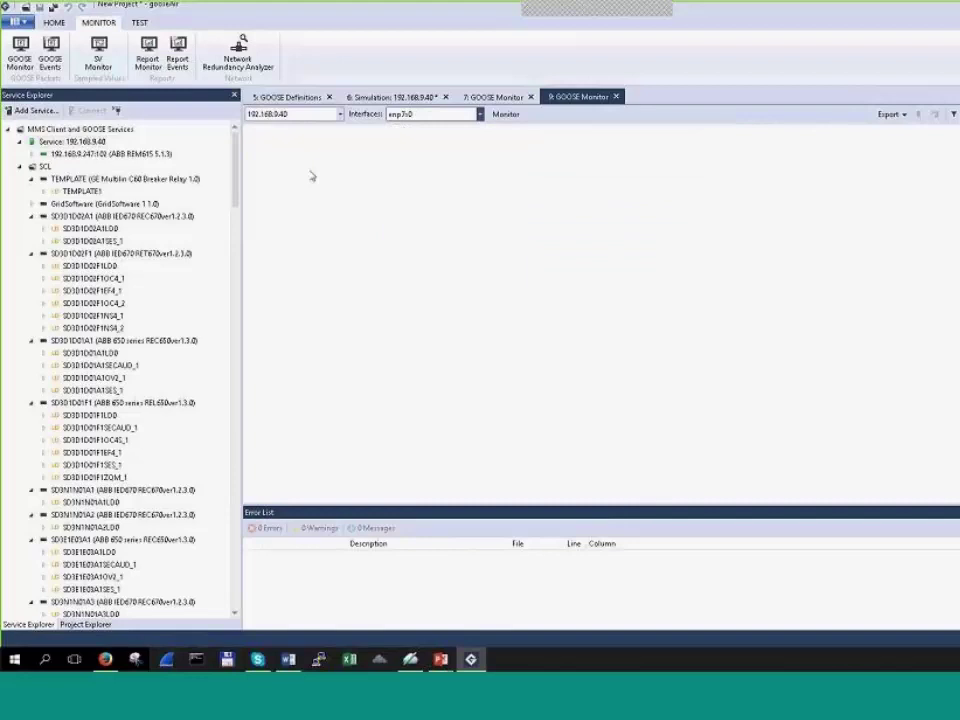
left_click(510, 117)
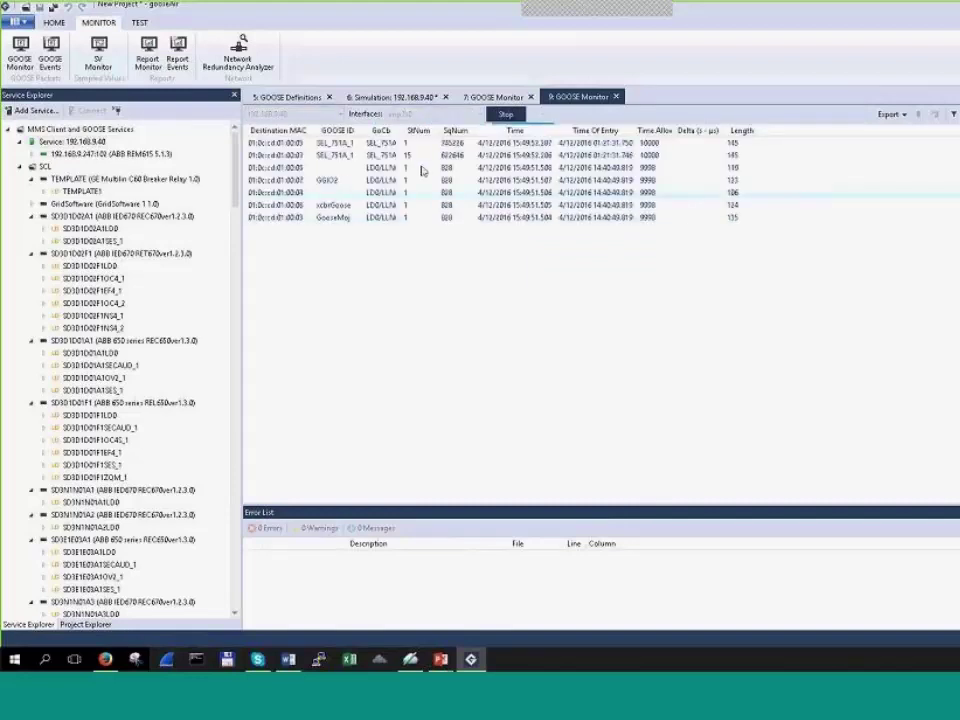
left_click_drag(402, 131, 477, 131)
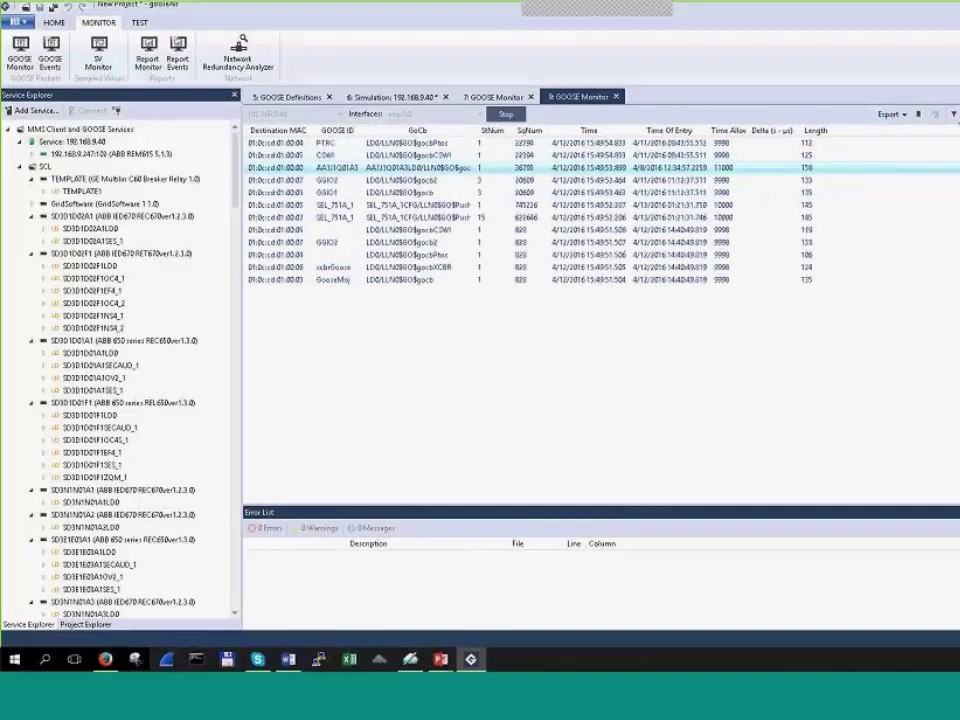
Step: Filter the second monitor to the AA1J1Q01A3 control block and stop capturing
left_click(953, 114)
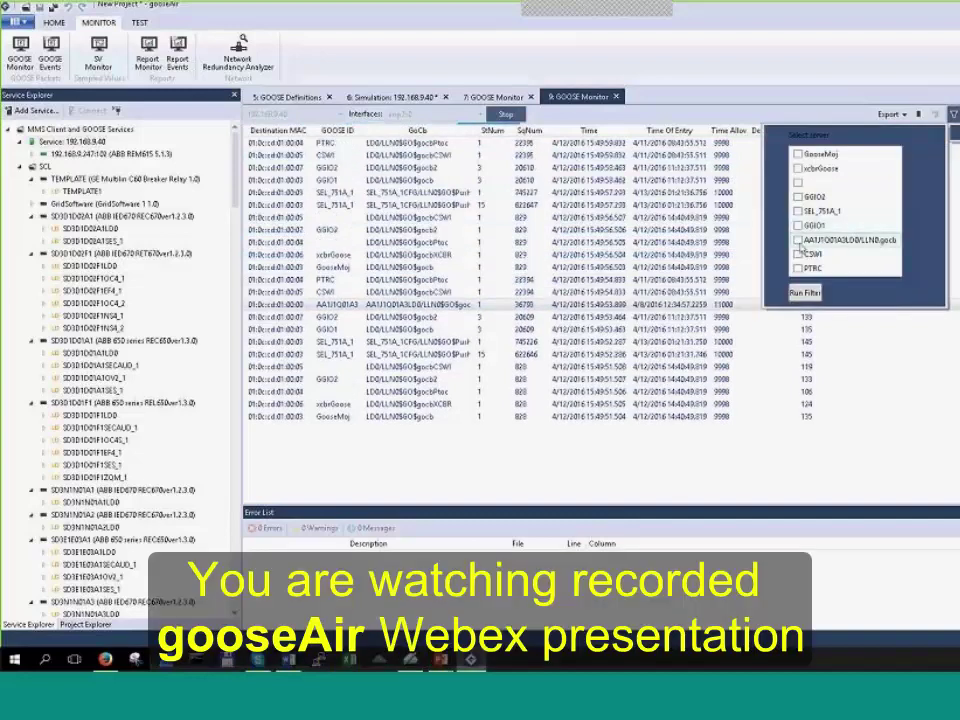
left_click(797, 240)
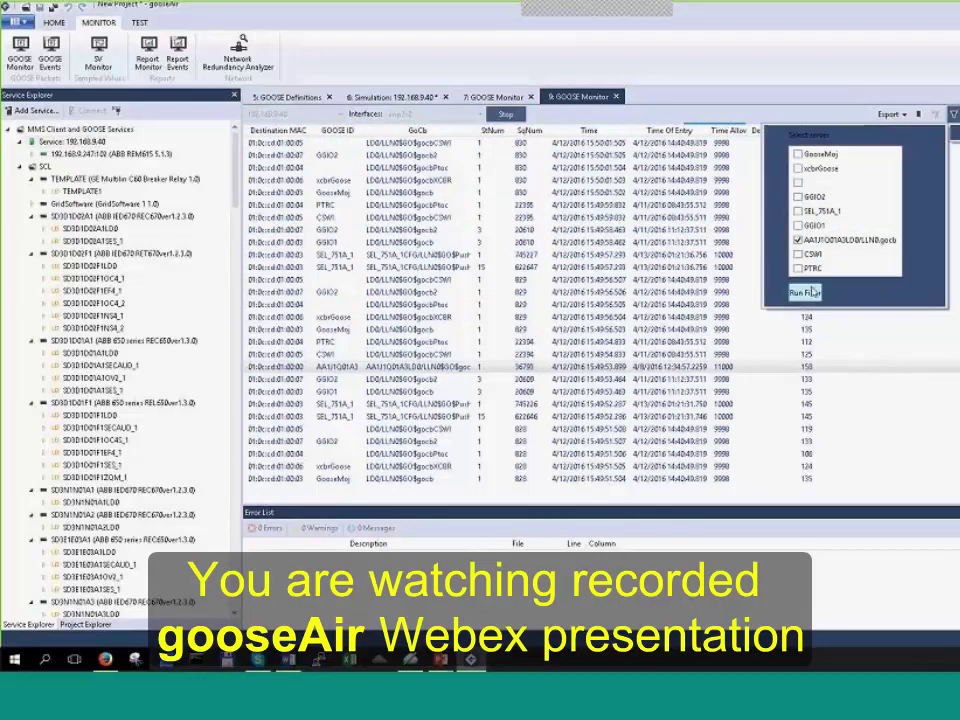
left_click(805, 292)
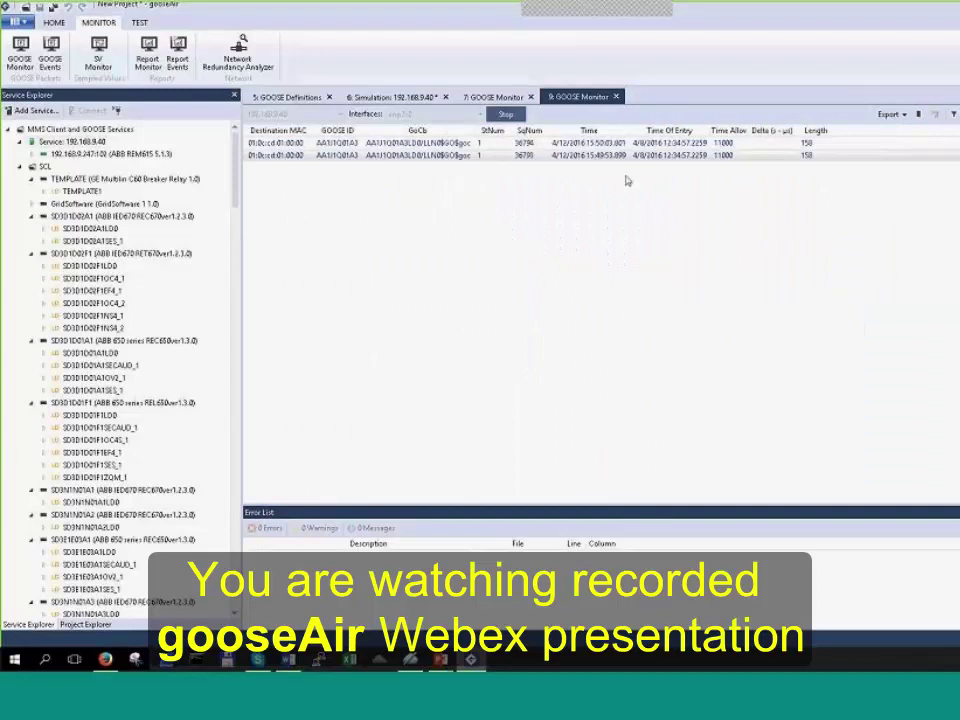
left_click(505, 115)
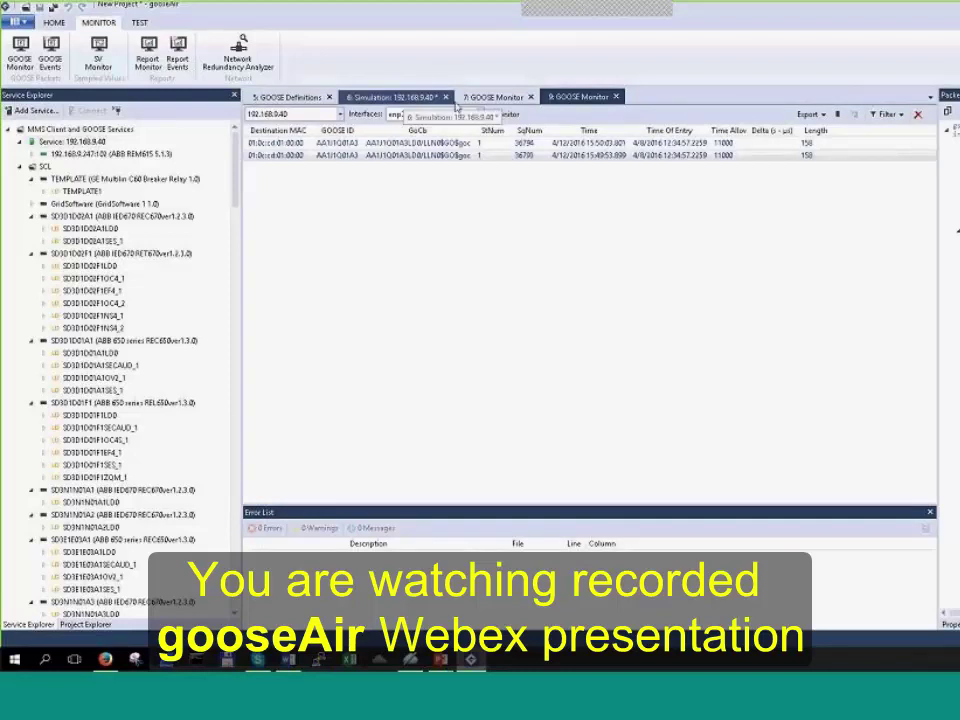
Step: Inspect the AA1J1Q01A3 gocb packet in the first GOOSE Monitor, then return to the simulation list
left_click(497, 100)
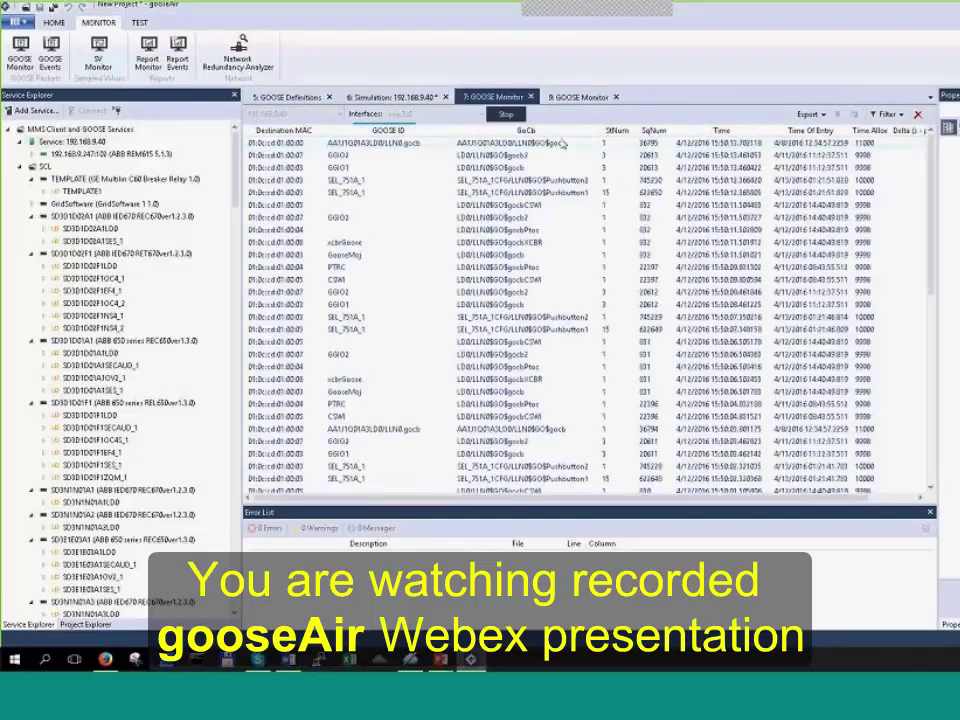
left_click(418, 168)
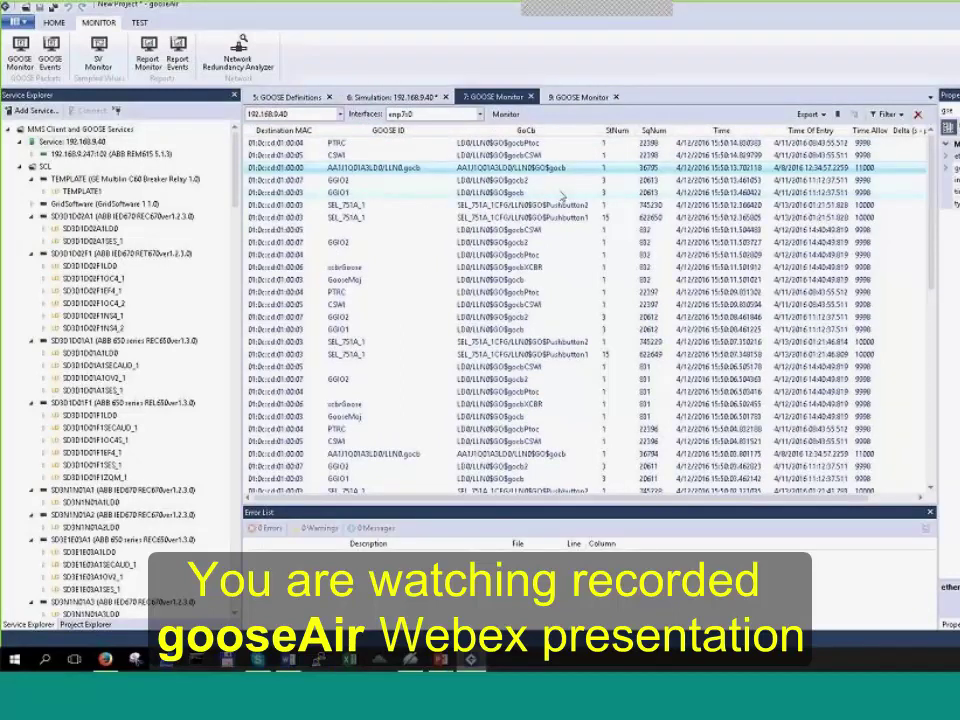
left_click(395, 97)
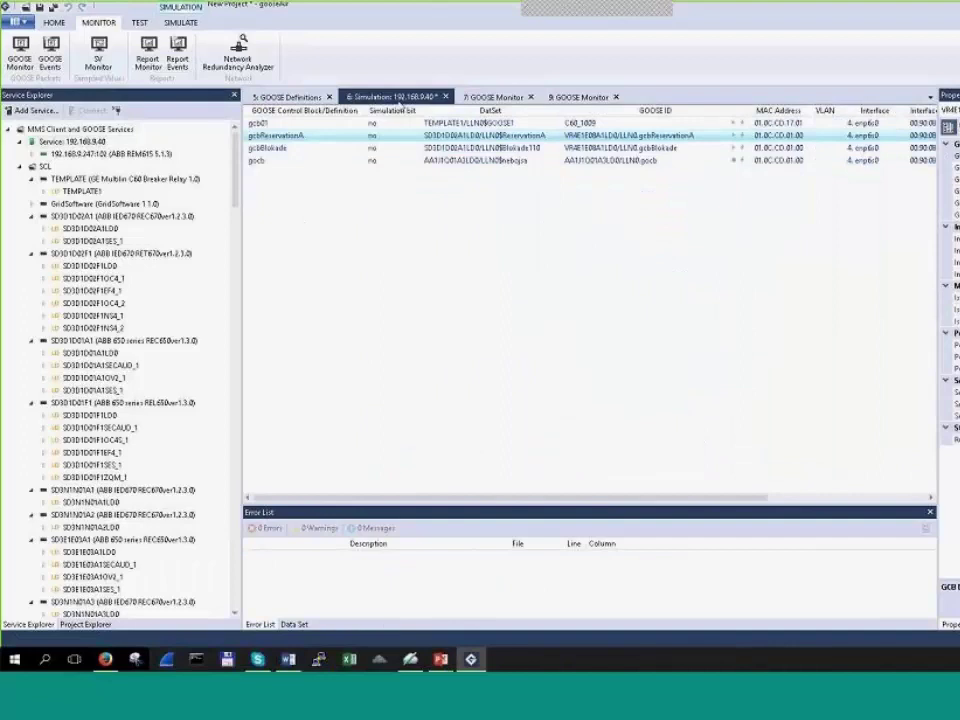
Step: Modify gocb's simulation, customizing its GOOSE definition to set the Test and Simulation bits
right_click(471, 165)
key("Escape")
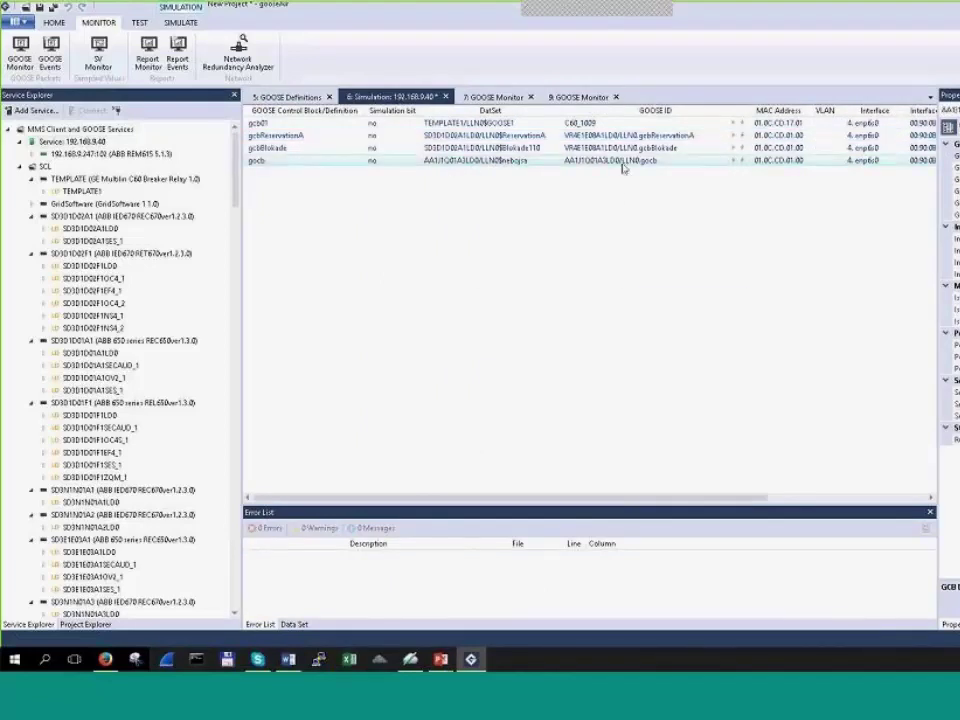
right_click(736, 163)
left_click(765, 238)
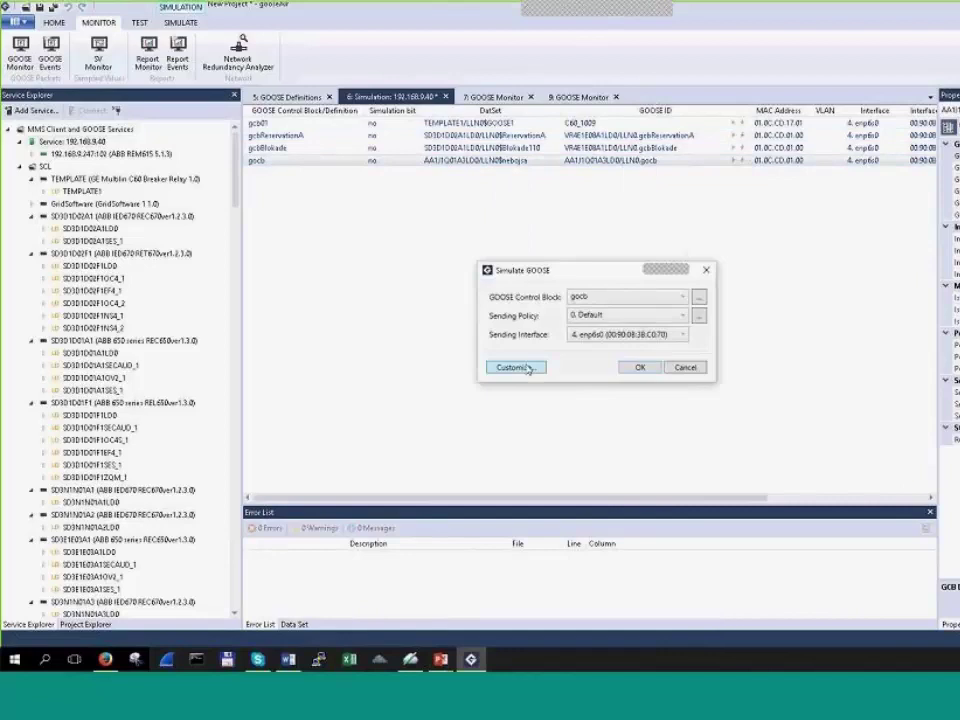
left_click(527, 368)
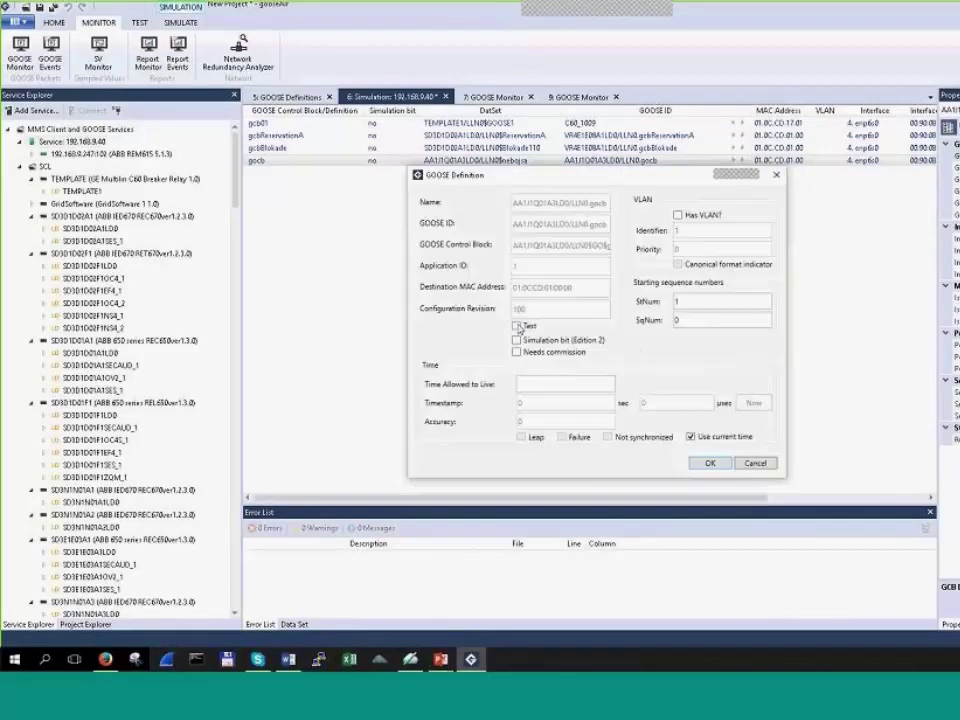
left_click(517, 326)
left_click_drag(637, 178, 658, 188)
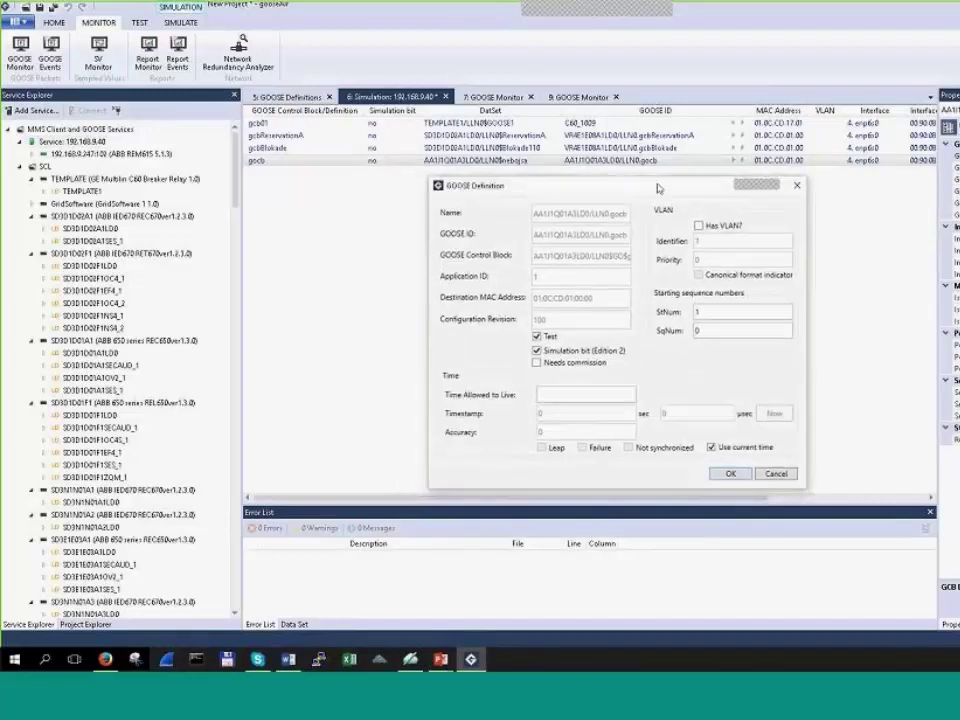
left_click(732, 473)
left_click(643, 370)
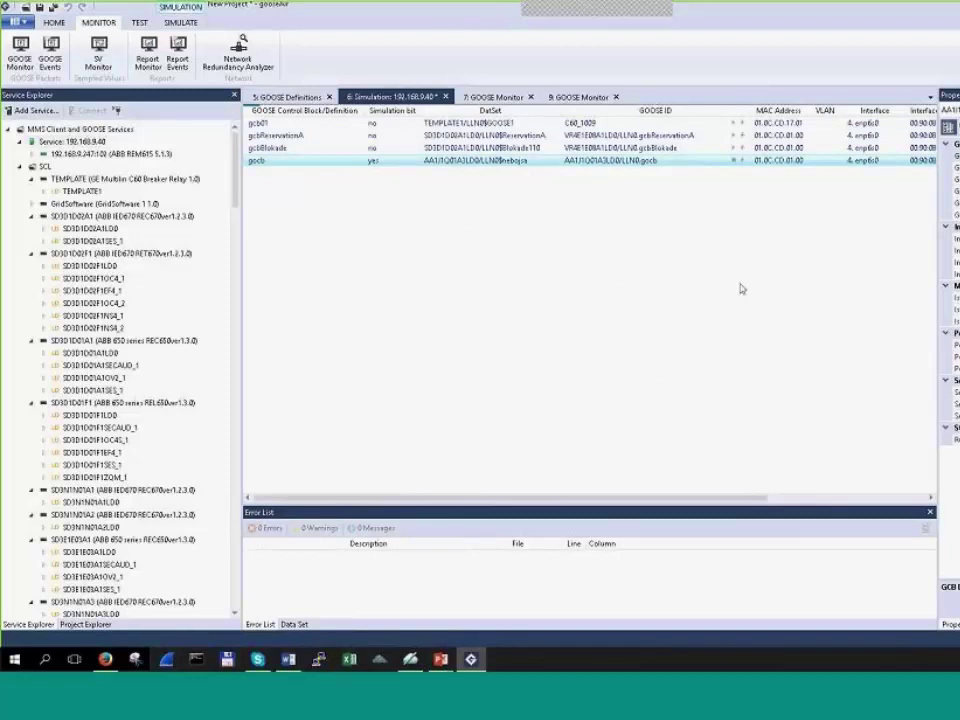
left_click(490, 97)
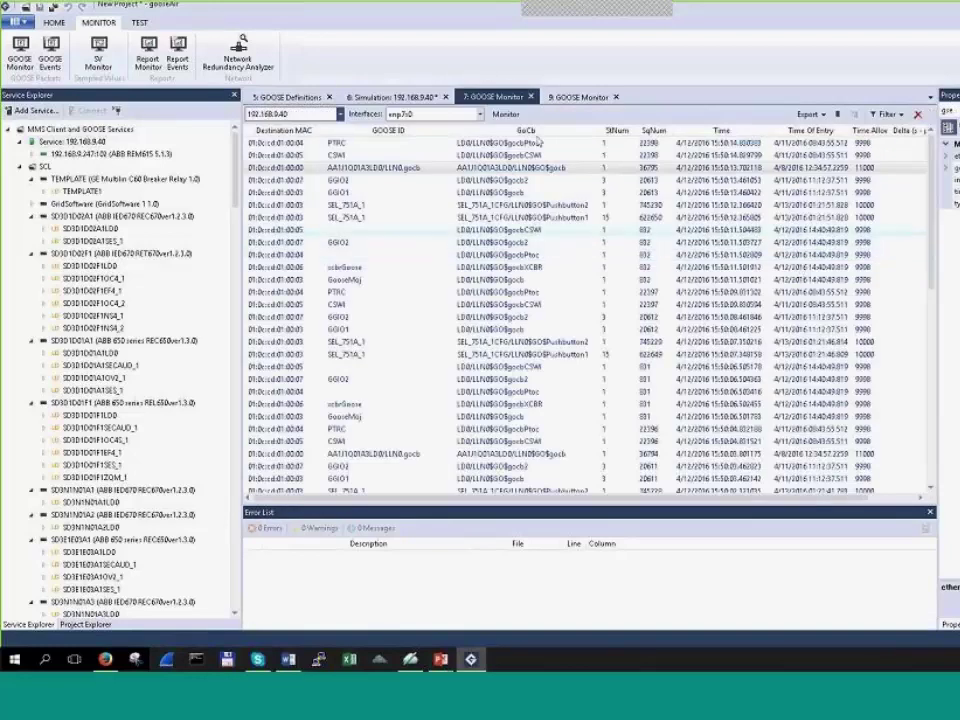
Step: Switch the first GOOSE Monitor's capture from enp7s0 to enp6s0, restart monitoring and clear old messages
left_click(506, 114)
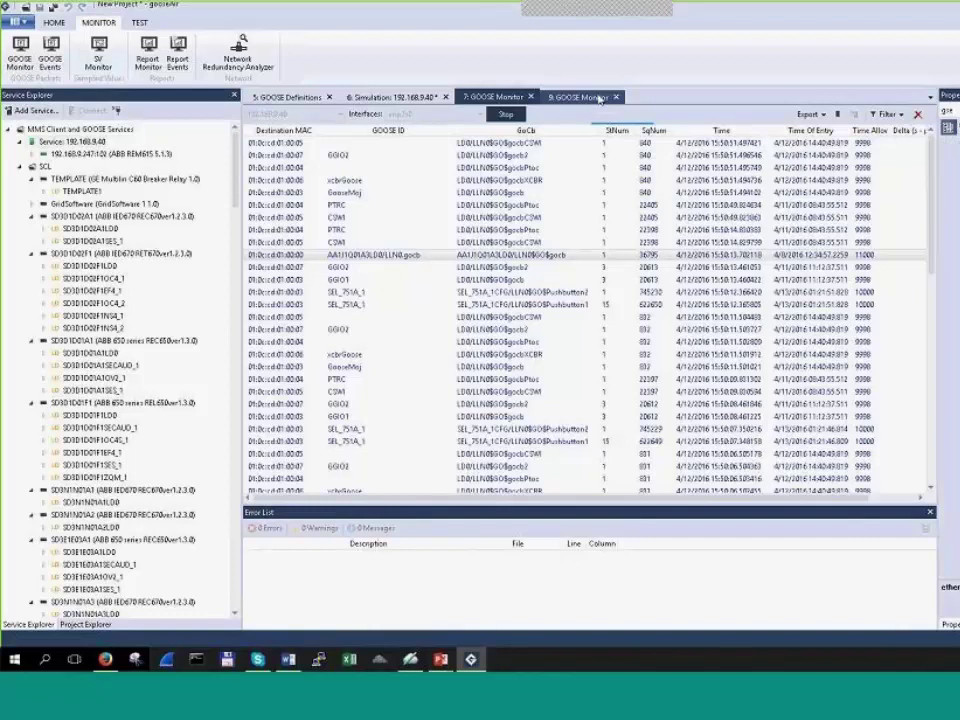
left_click(580, 97)
left_click(500, 97)
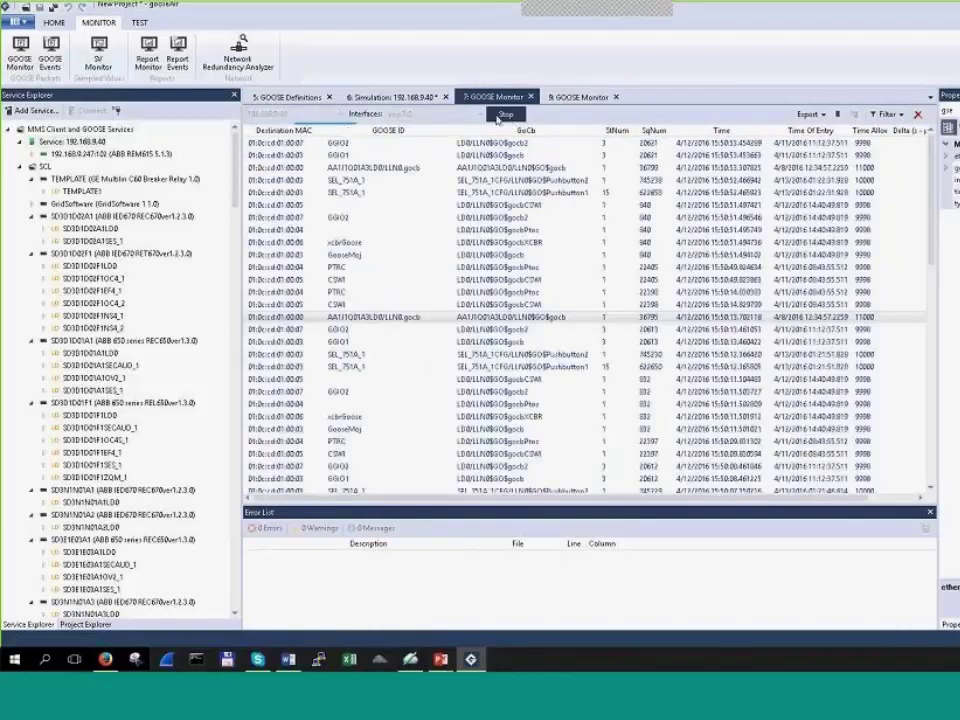
left_click(440, 114)
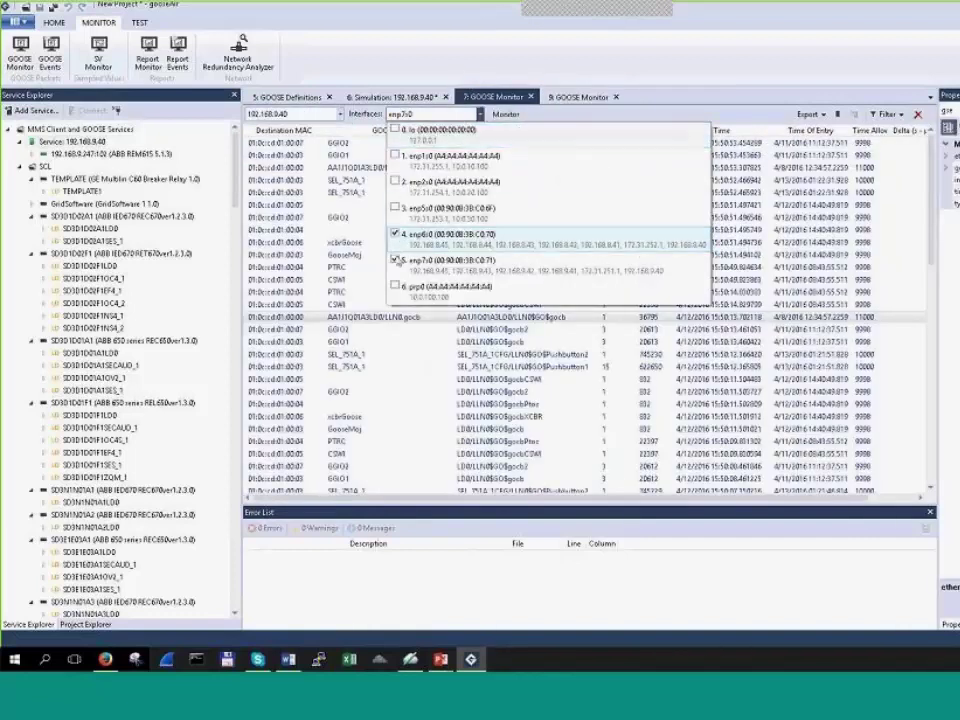
left_click(395, 233)
left_click(395, 259)
left_click(505, 114)
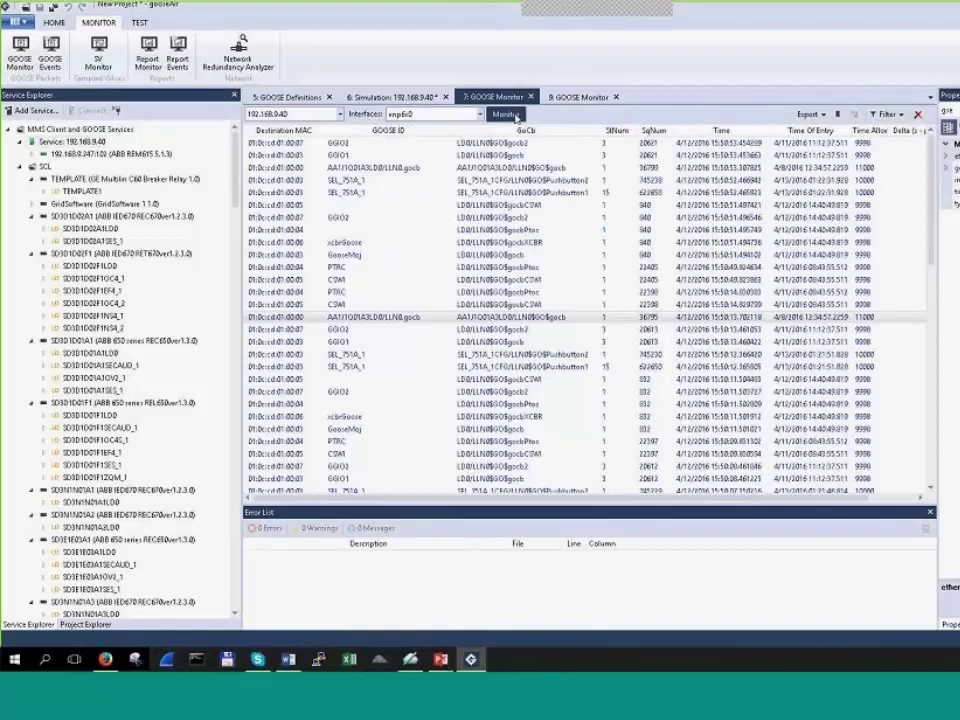
left_click(505, 114)
left_click(919, 116)
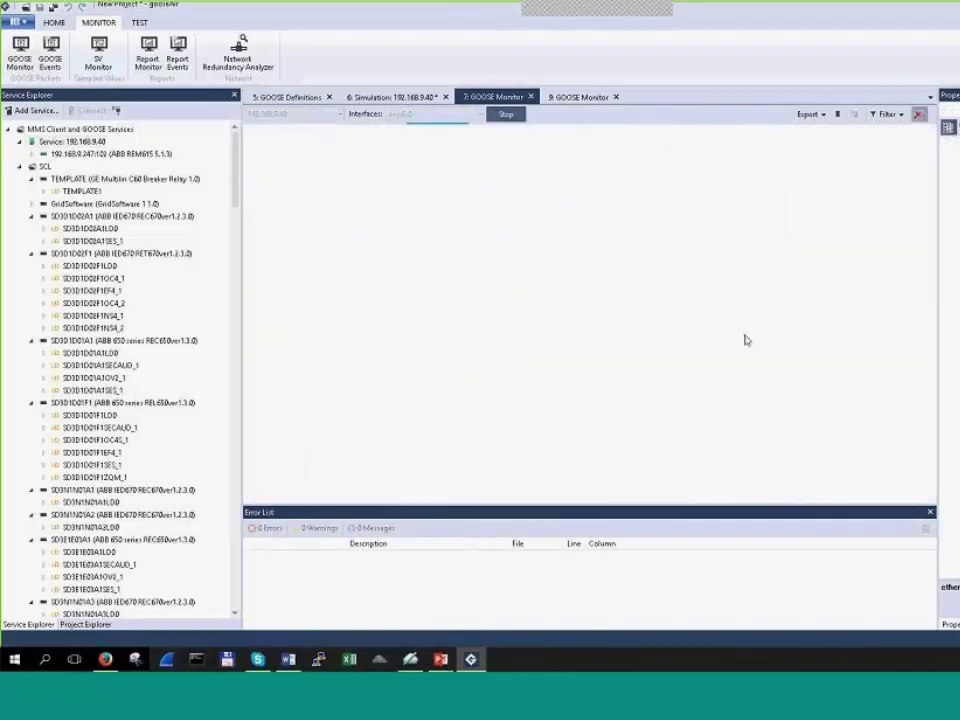
Step: Stop the capture, then inspect the first gocb message in the second GOOSE Monitor
left_click(398, 97)
left_click(493, 97)
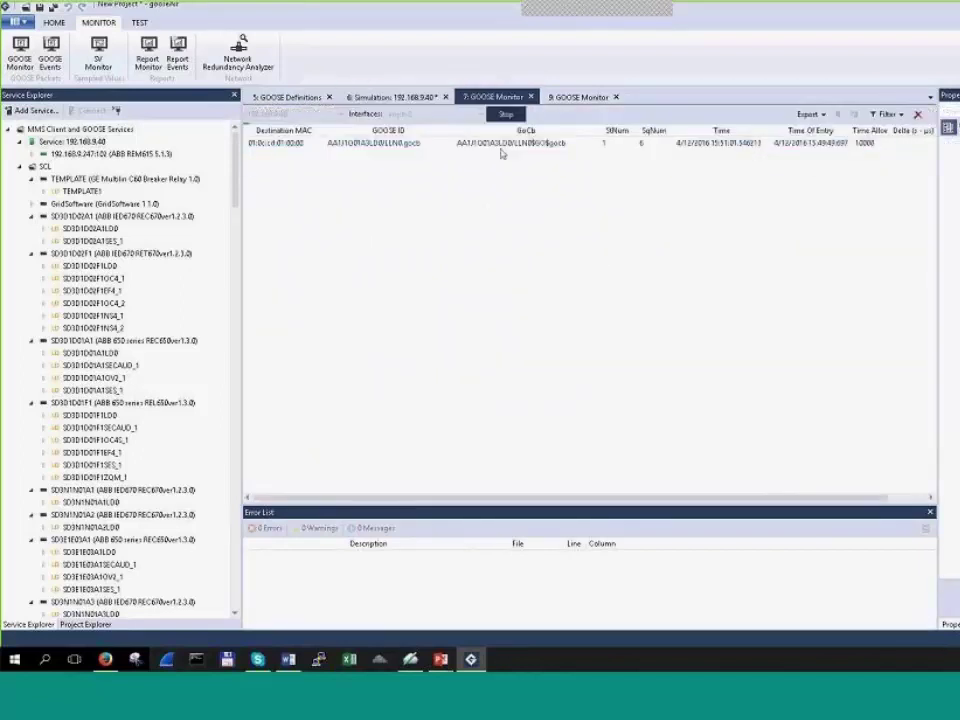
left_click(520, 116)
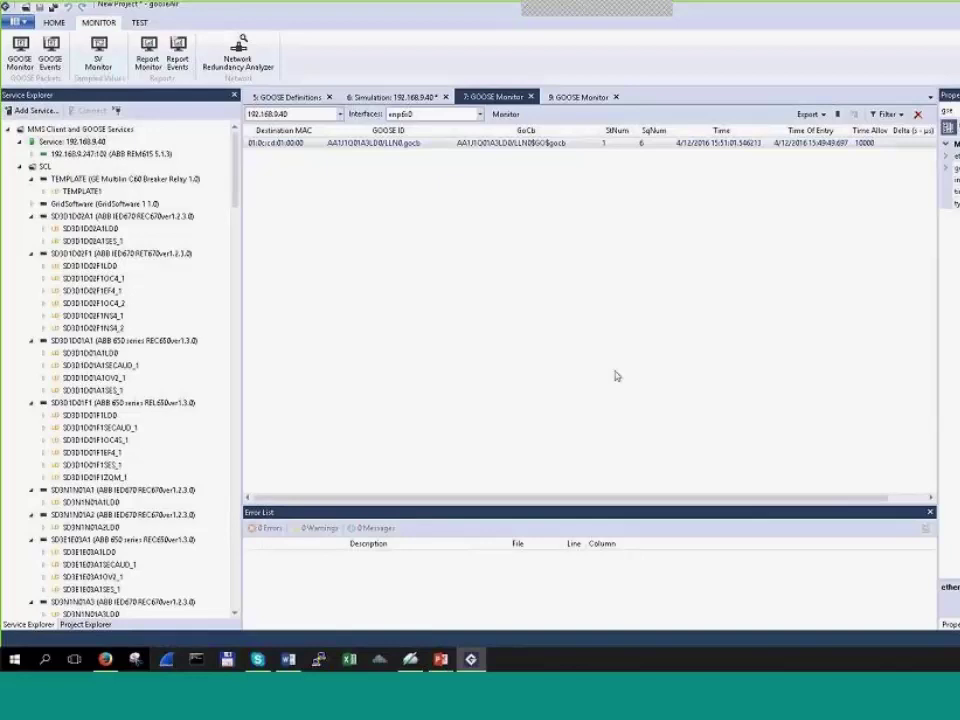
left_click(397, 98)
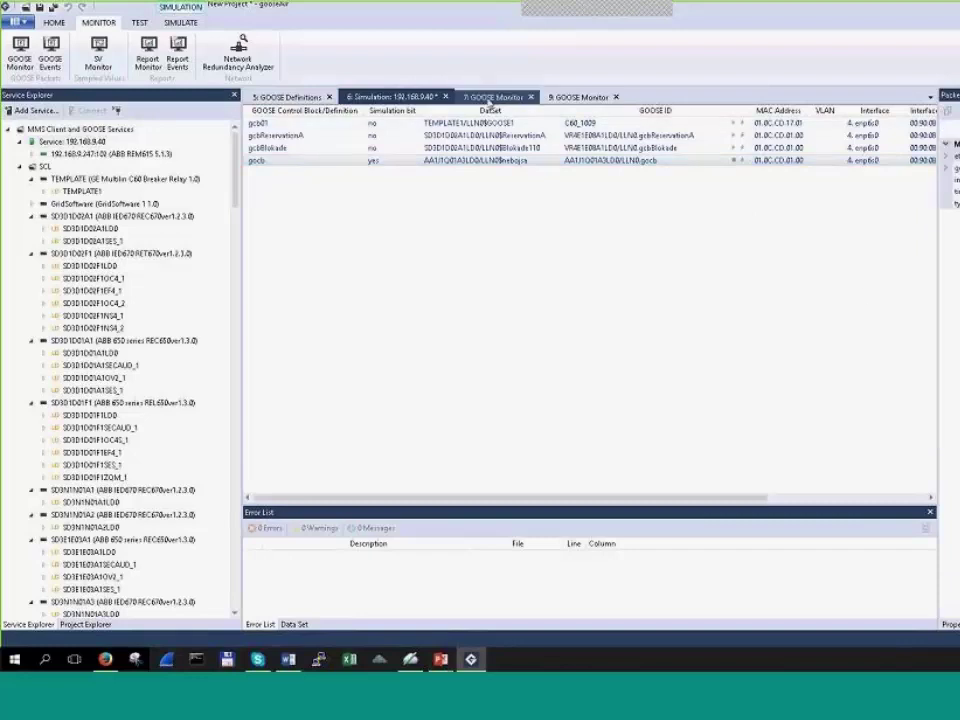
left_click(484, 97)
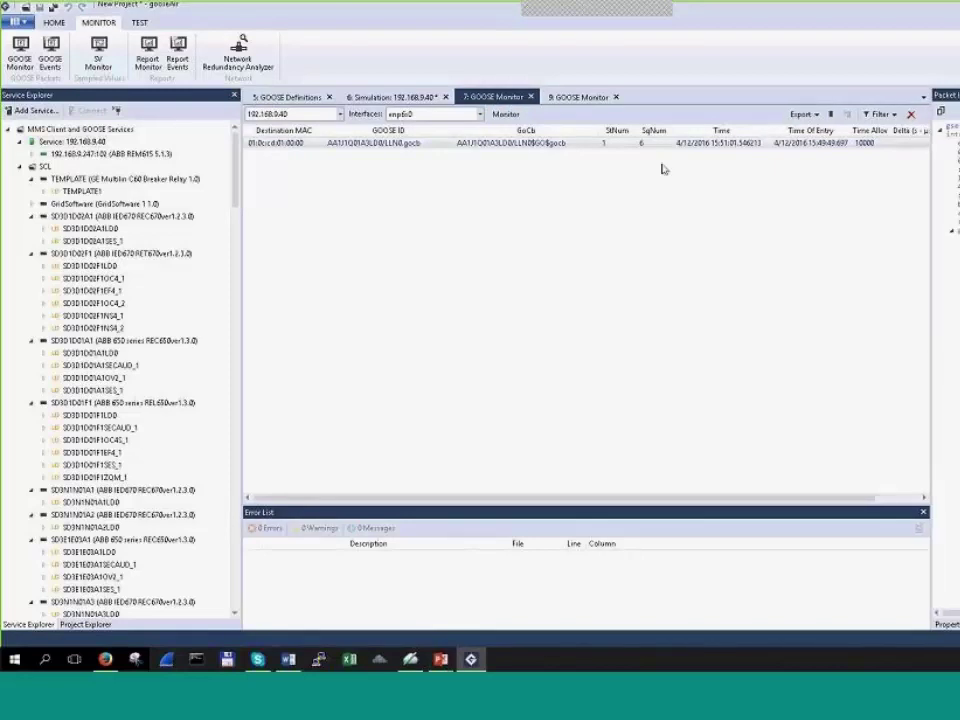
left_click(582, 97)
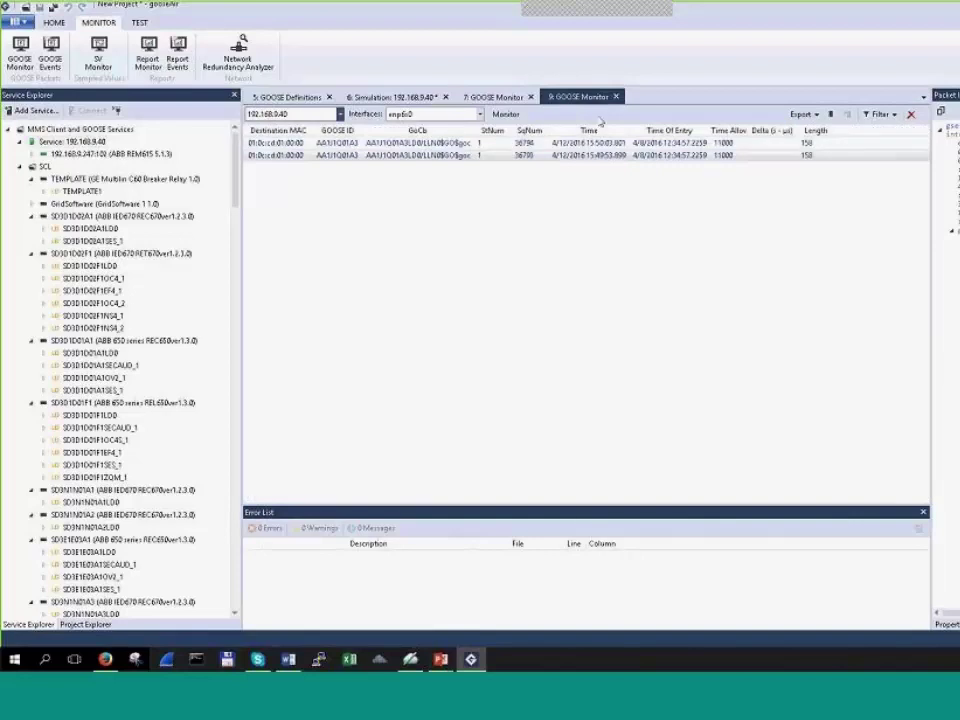
left_click(471, 146)
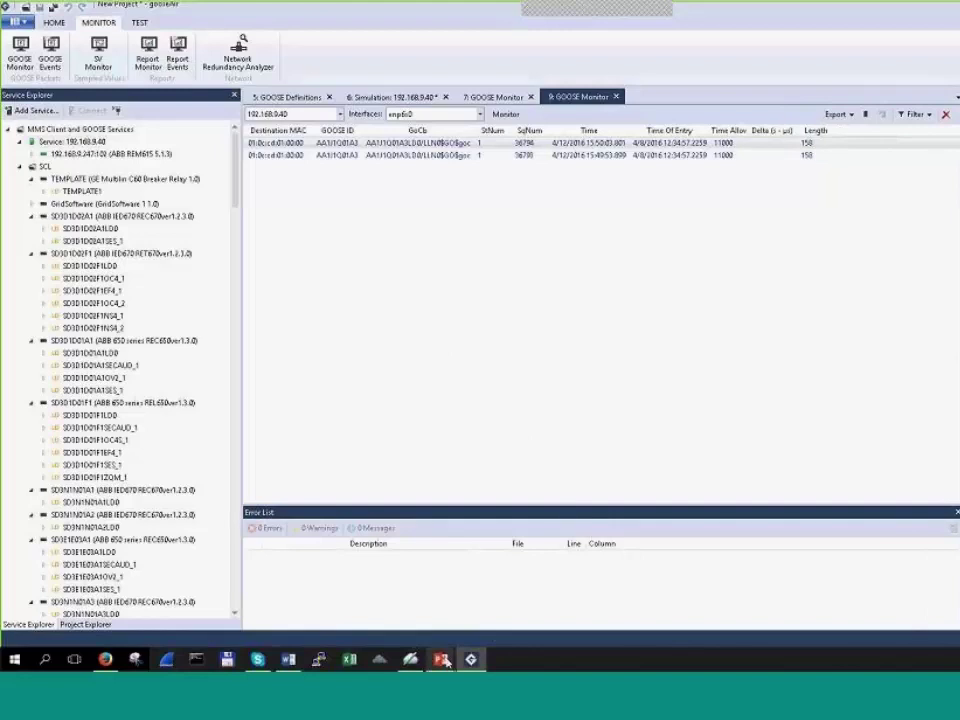
mouse_move(445, 657)
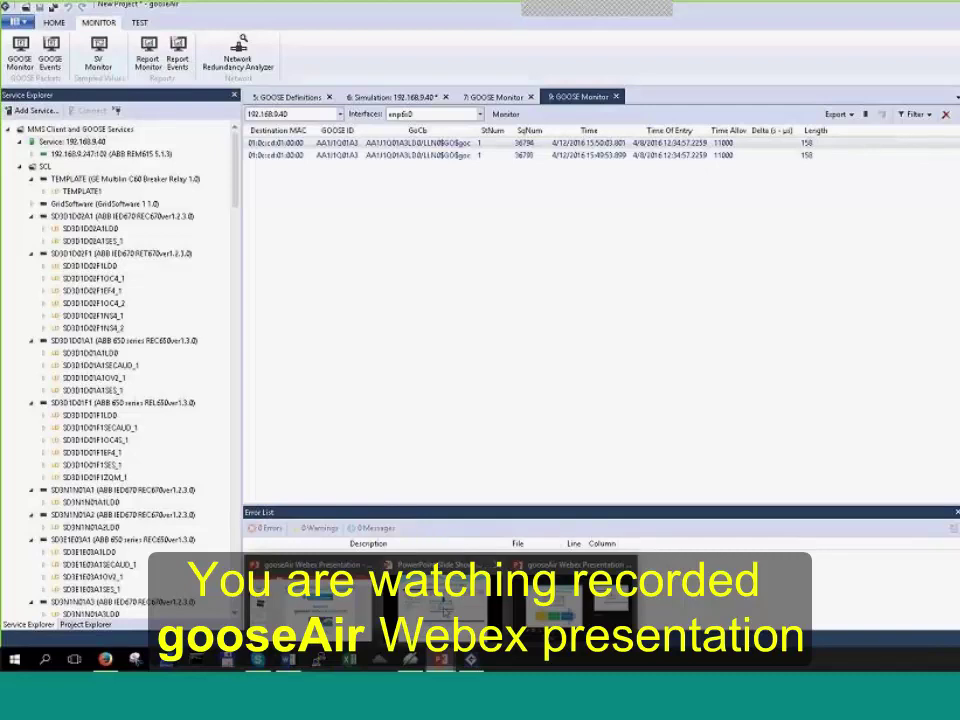
key("alt+Tab")
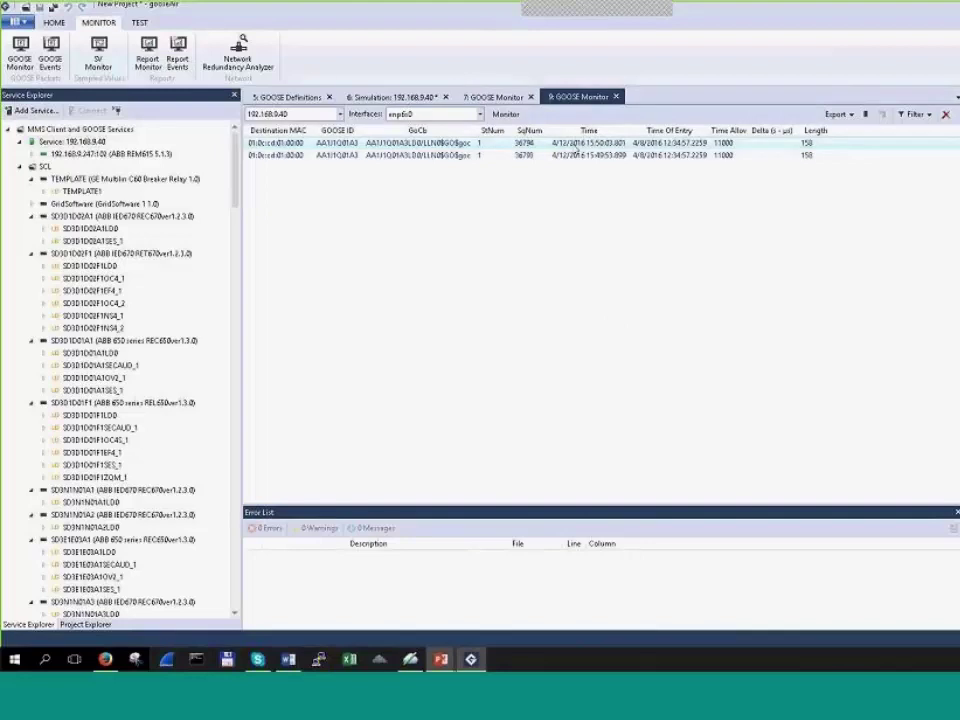
Step: Auto-fit the GoCb column and drag the GOOSE ID column wider to show full gocb IDs
double_click(476, 130)
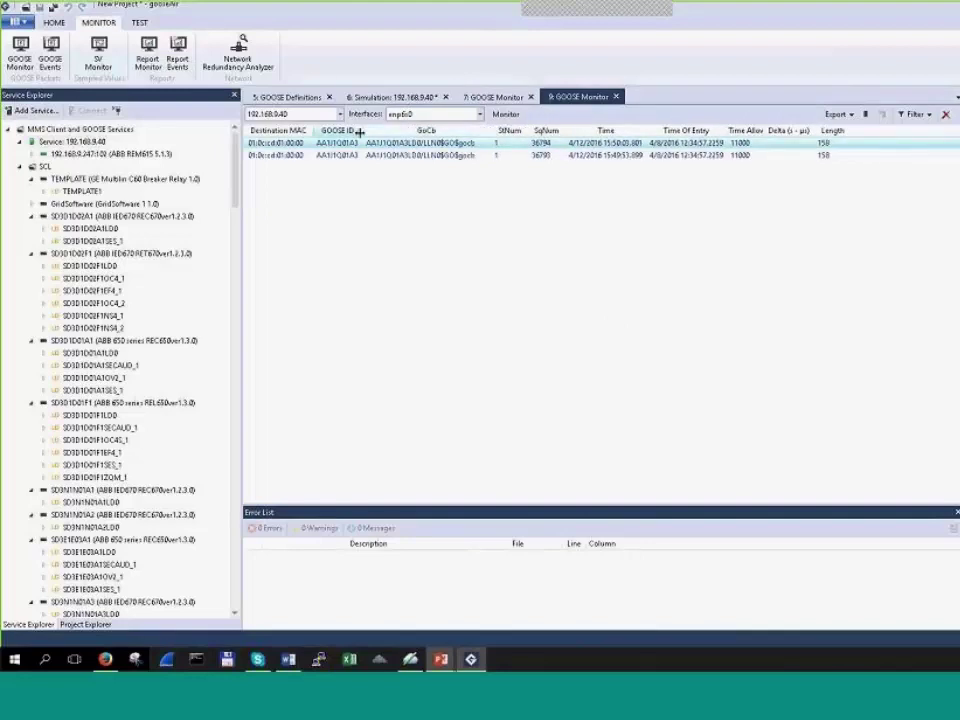
left_click_drag(358, 133, 418, 131)
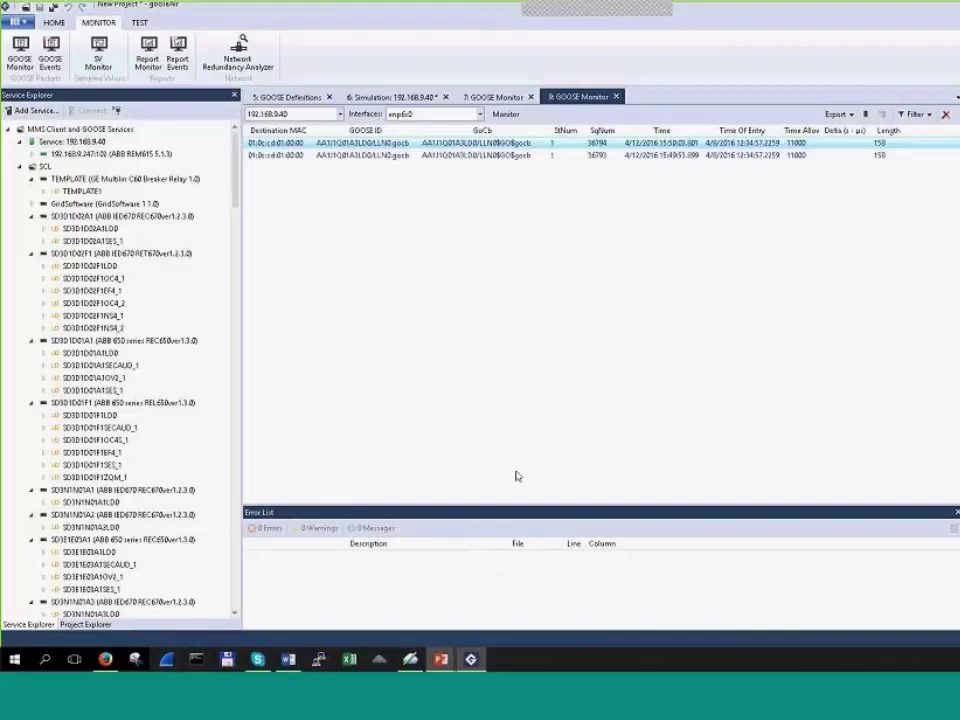
Step: Bring up the PowerPoint slide show and advance four slides to Sampled Values Service
mouse_move(440, 659)
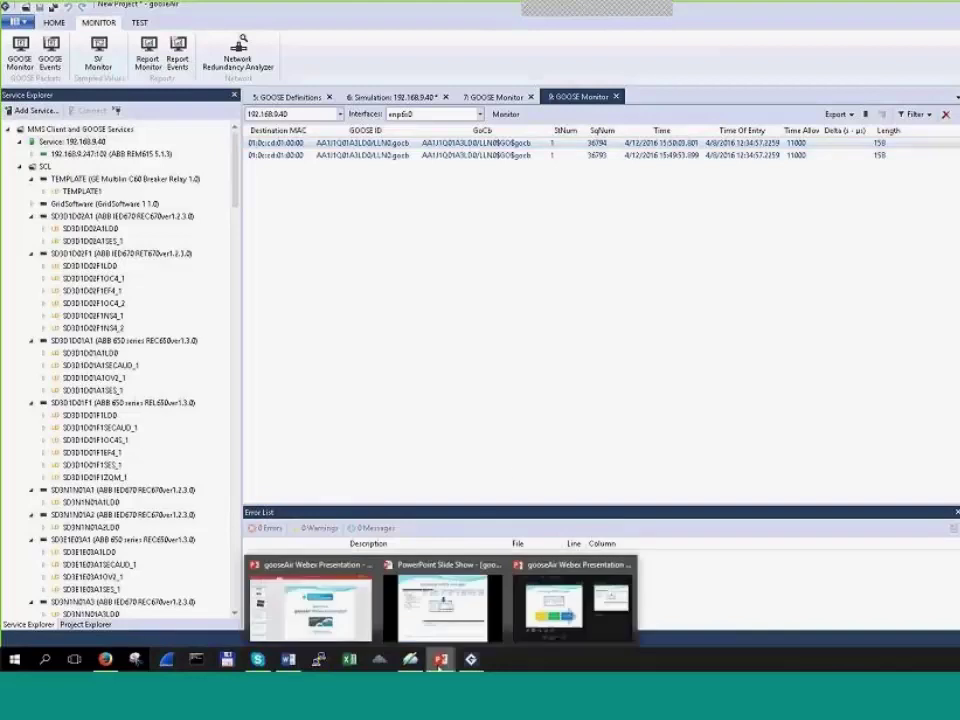
left_click(443, 605)
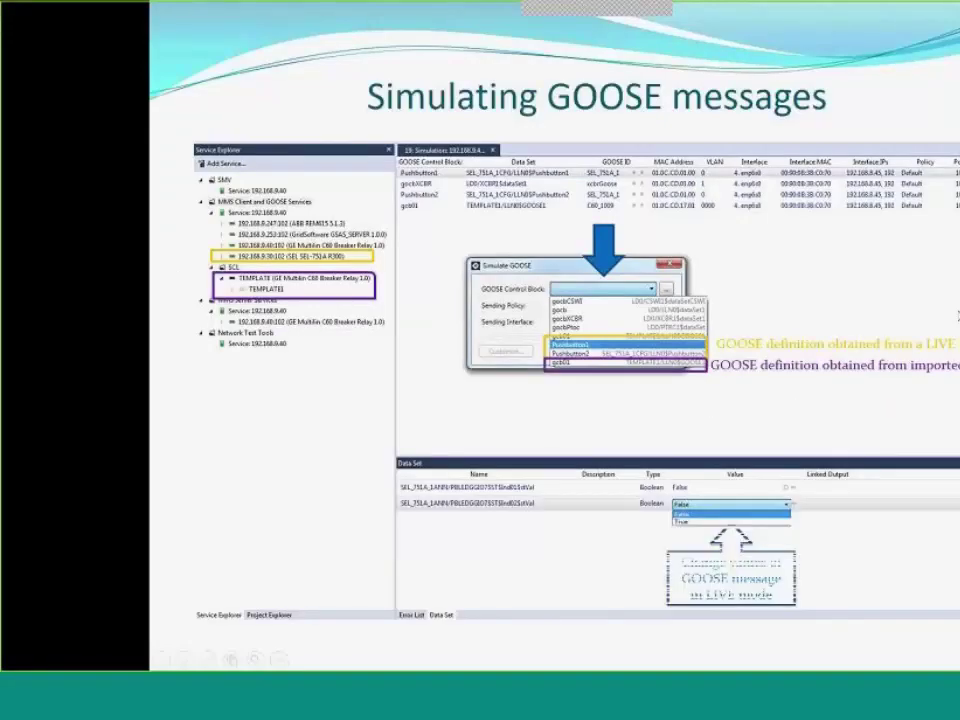
key("Right")
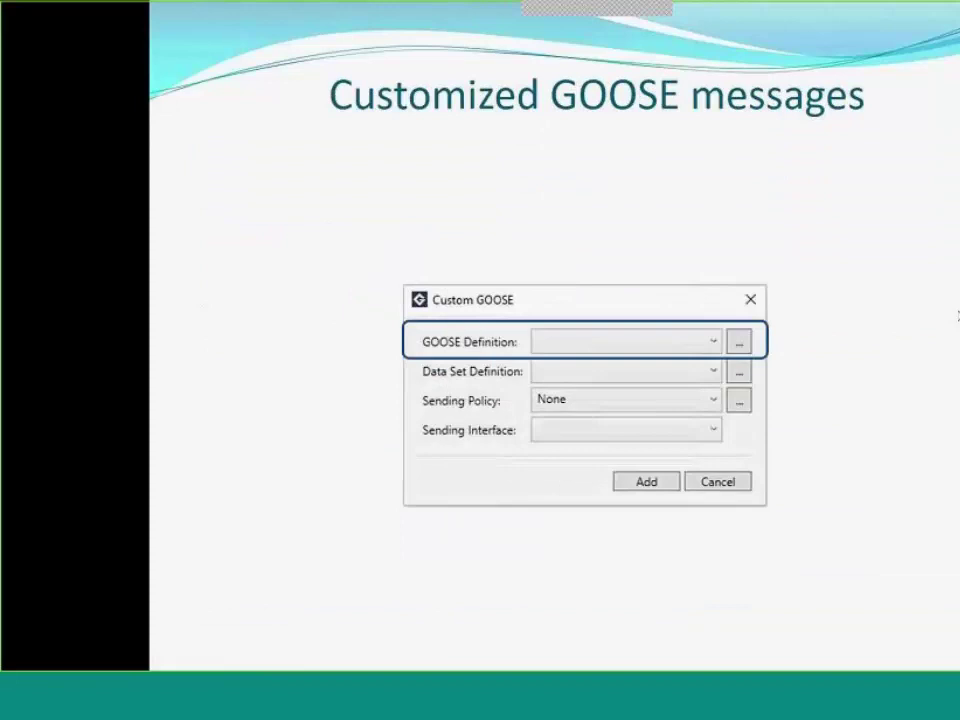
key("Right")
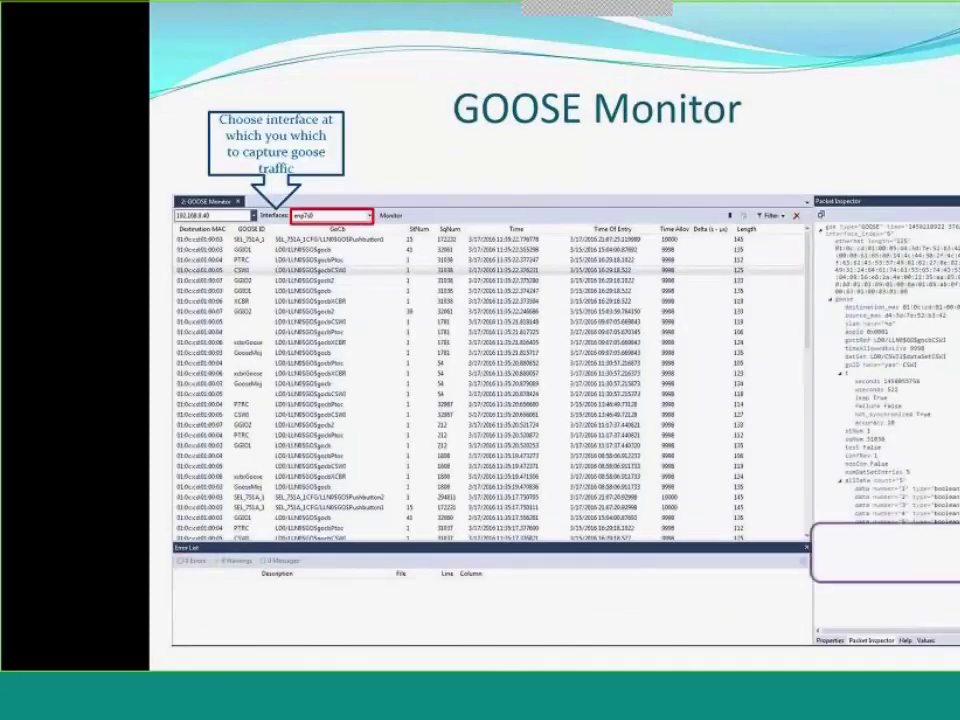
key("Right")
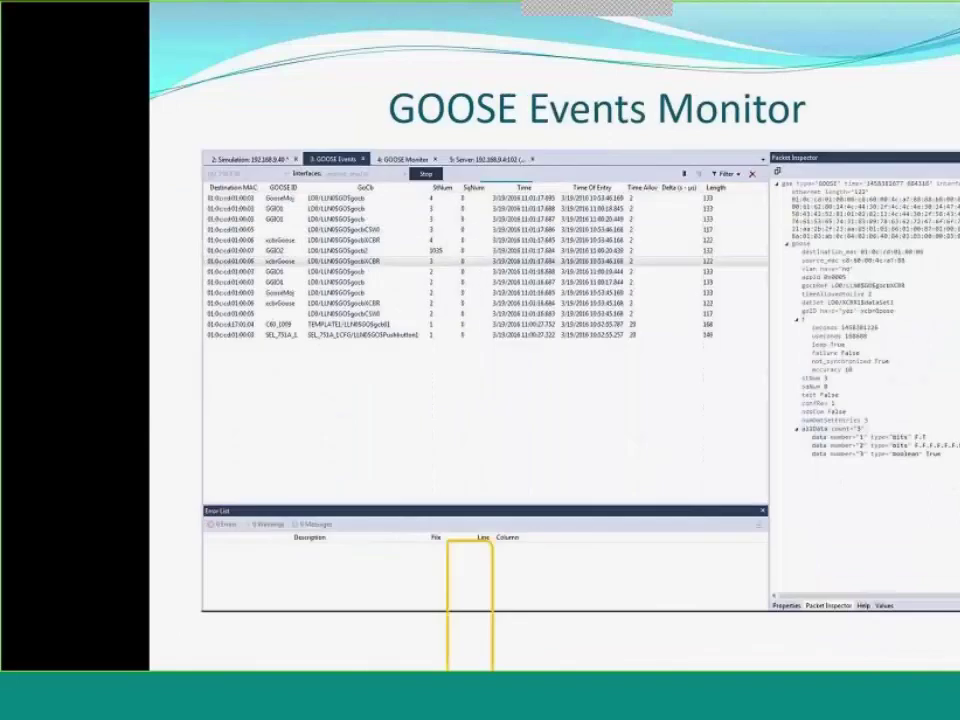
key("Right")
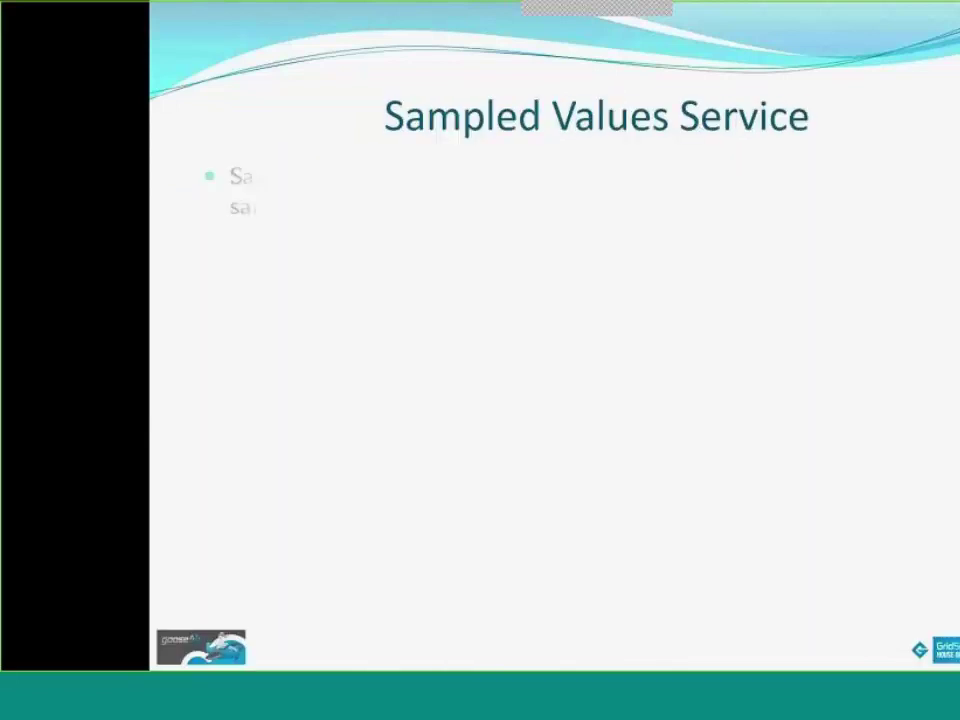
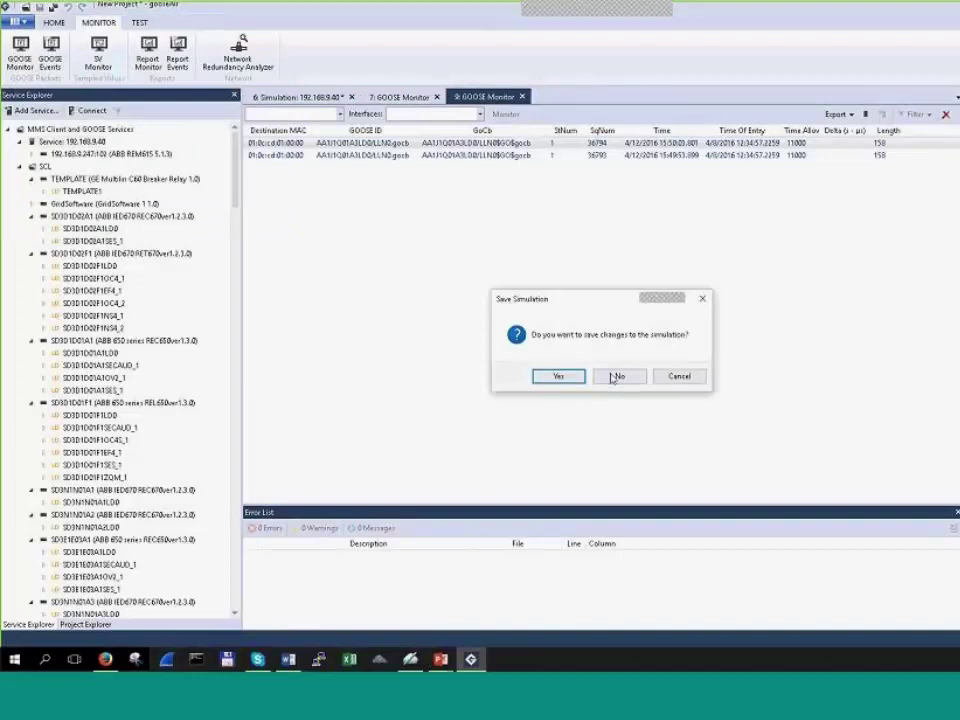
Step: Close the previous simulation and project without saving, and narrow the Service Explorer panel slightly
left_click(616, 377)
left_click(615, 378)
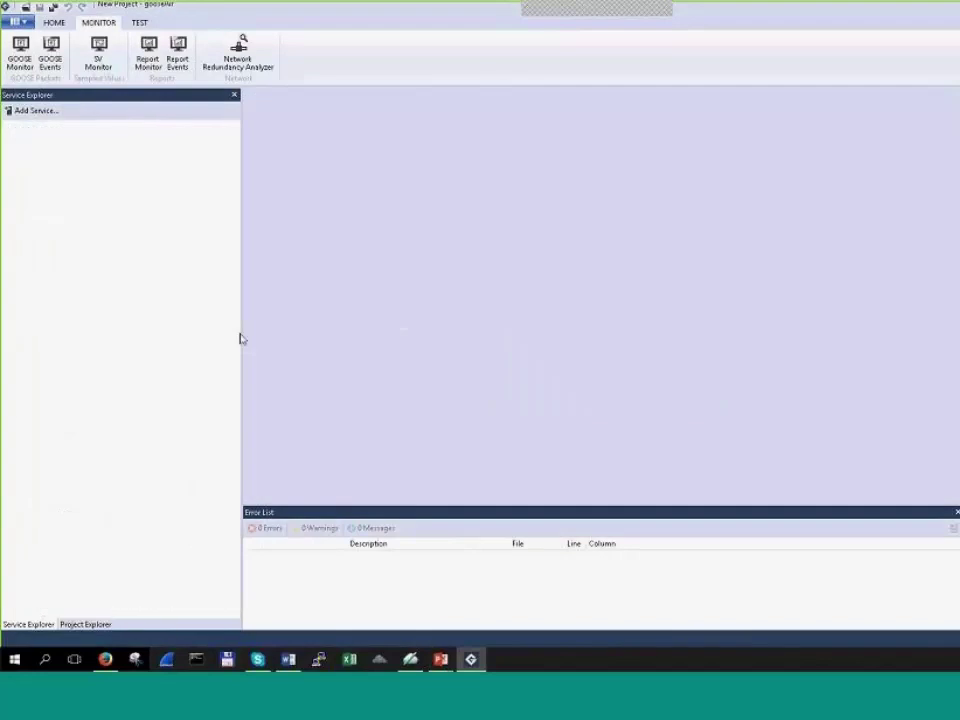
left_click_drag(237, 336, 222, 338)
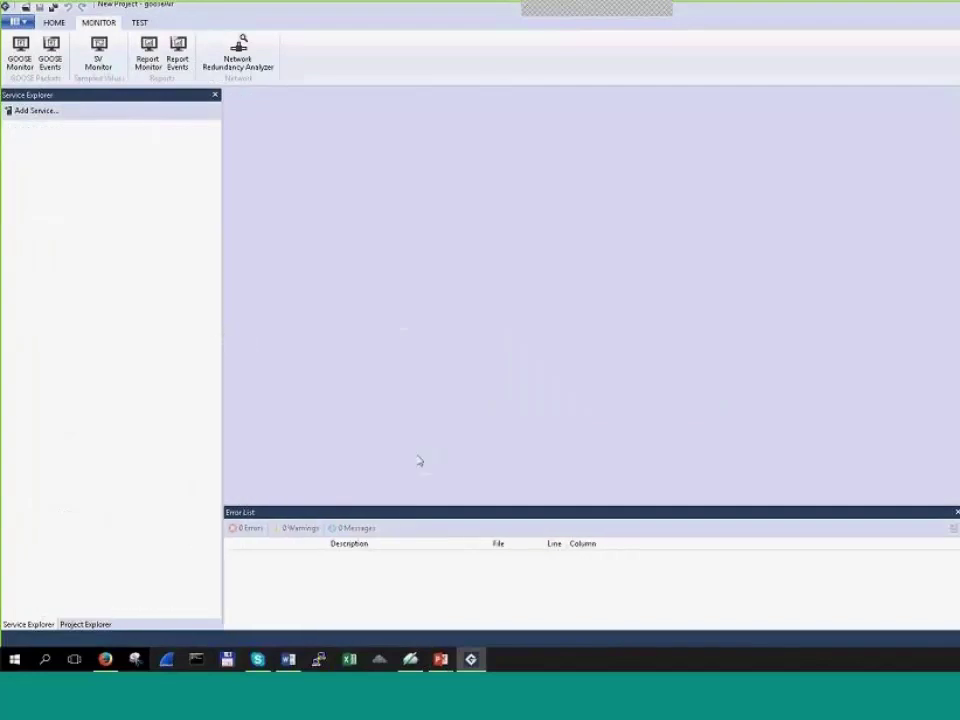
Step: Confirm on the device's web Status page that SMV is started, then return to gooseAir
left_click(112, 600)
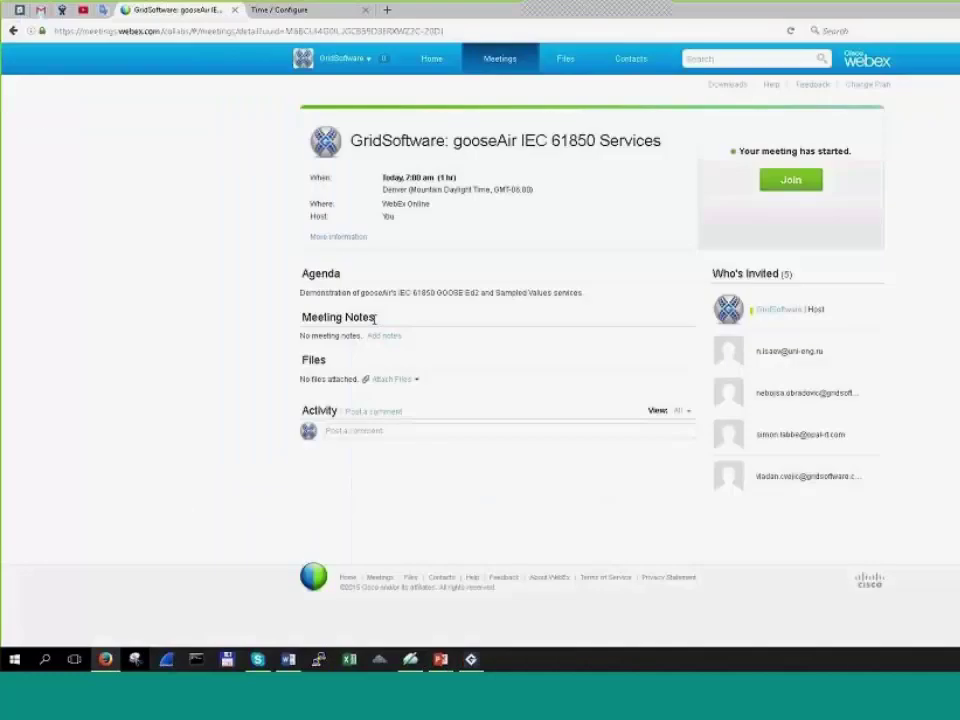
left_click(323, 16)
left_click(25, 57)
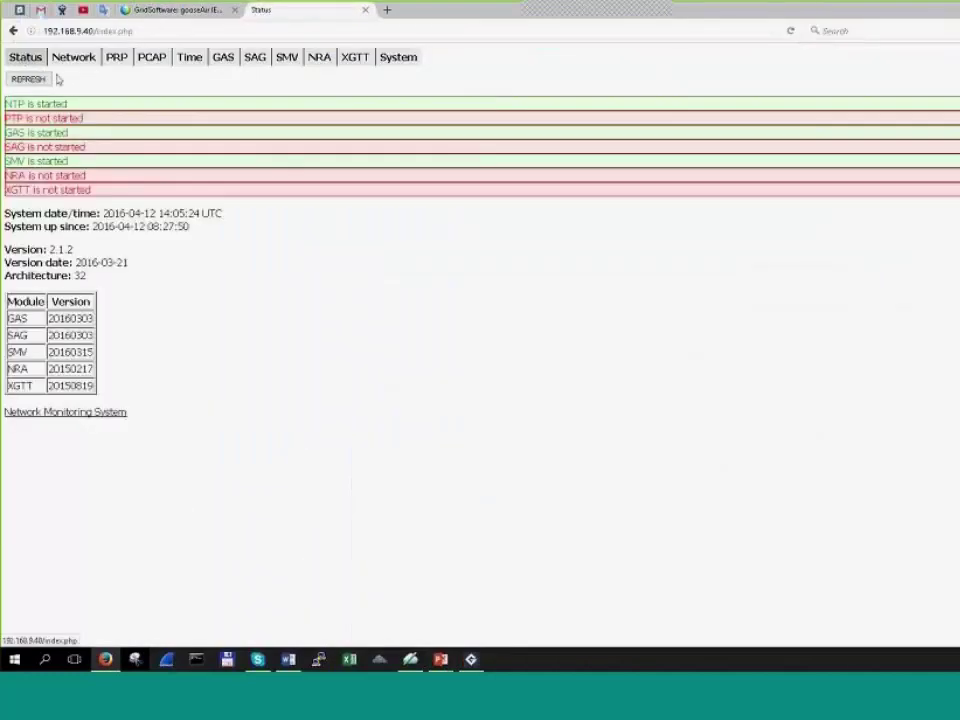
double_click(56, 161)
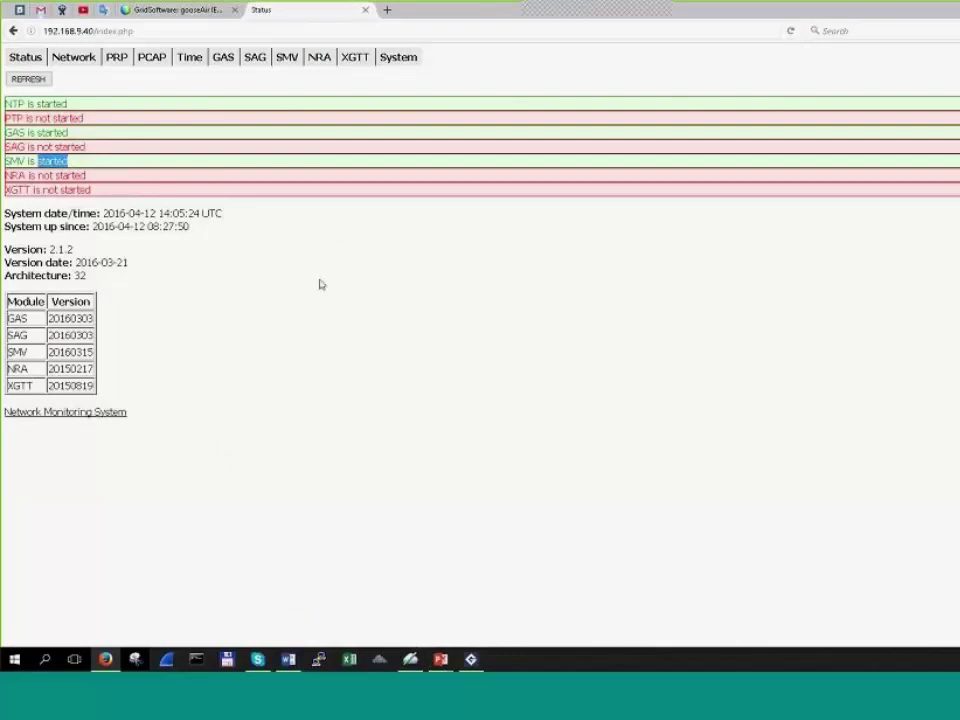
left_click(77, 160)
left_click_drag(63, 161, 4, 161)
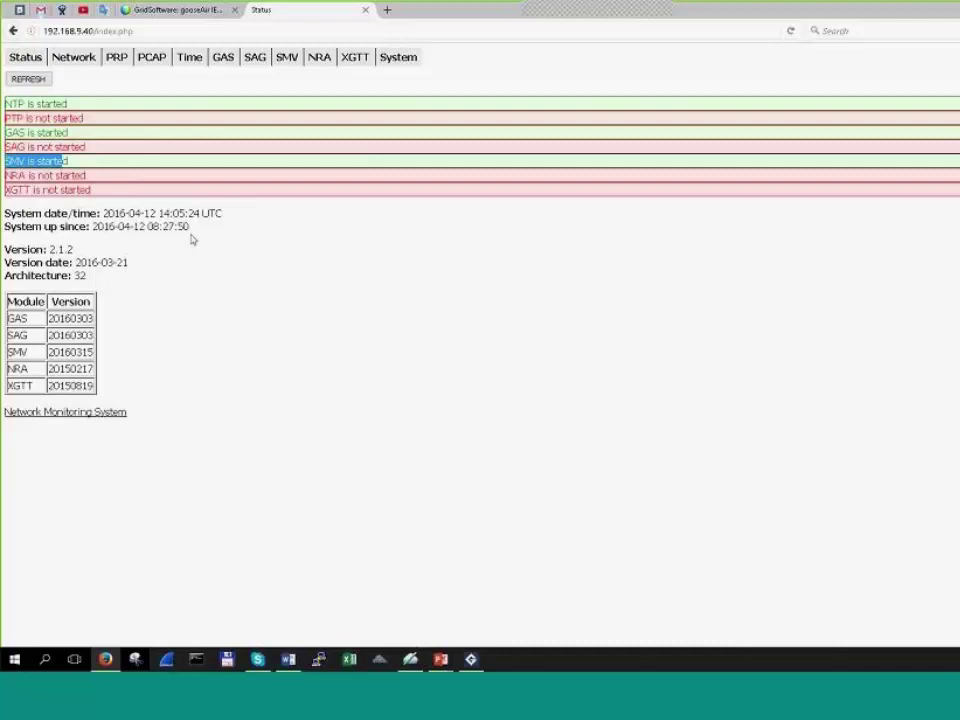
left_click(192, 238)
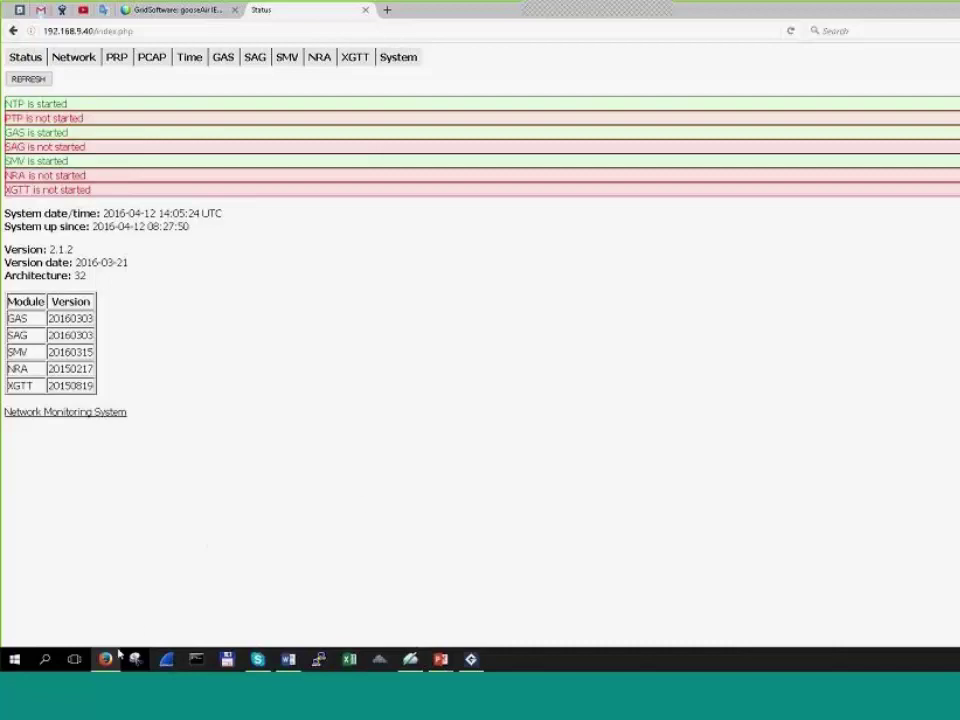
left_click(471, 659)
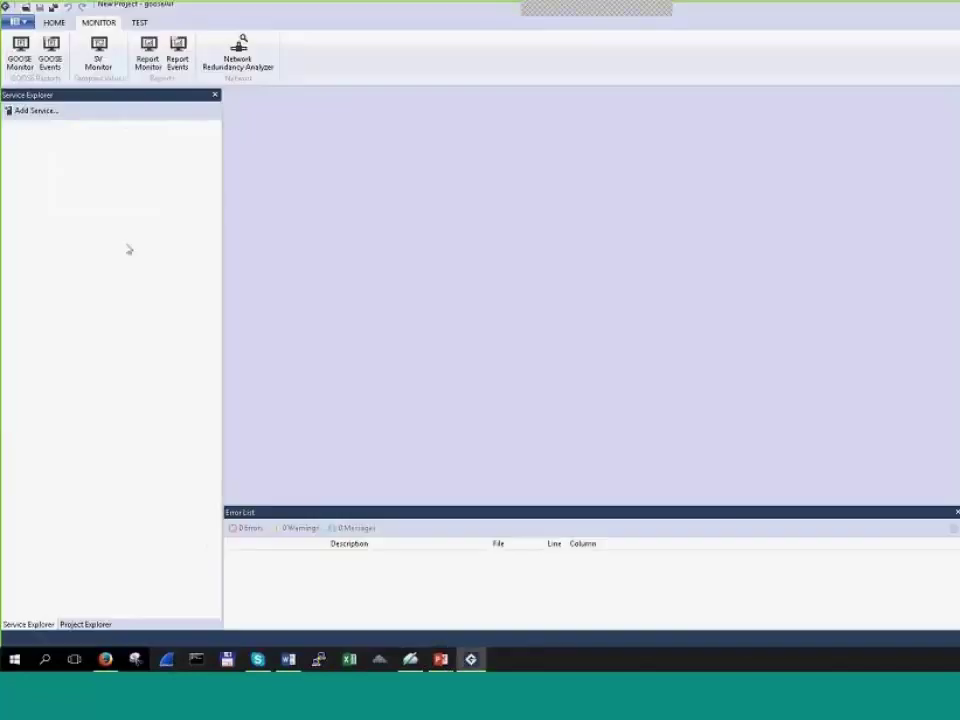
Step: Add a Sampled Values Service at IP address 192.168.9.40
left_click(50, 117)
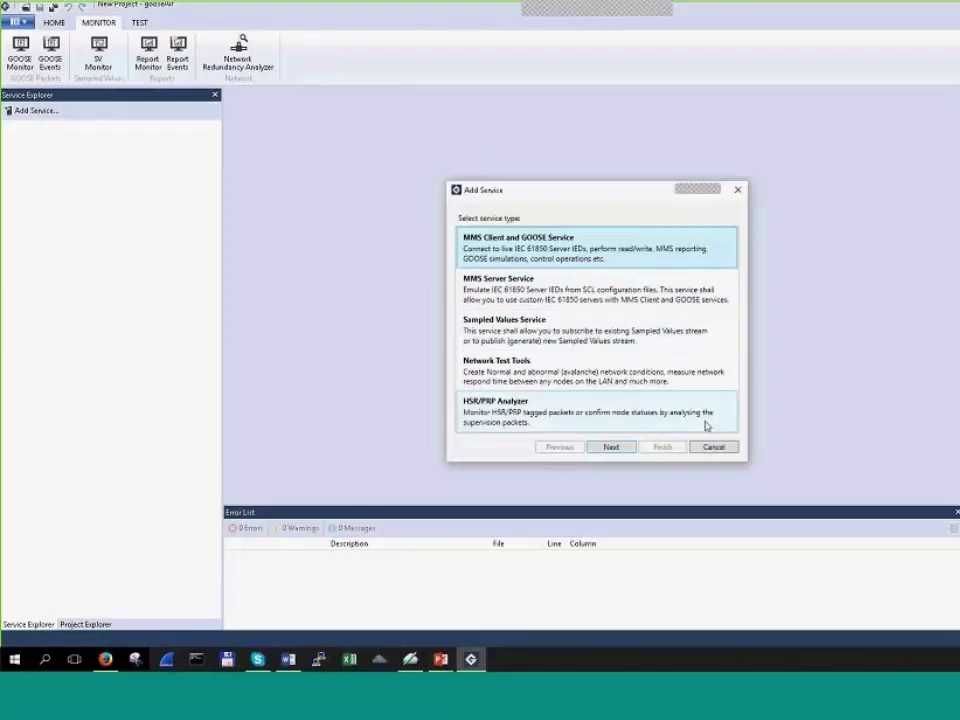
left_click(713, 447)
left_click(50, 113)
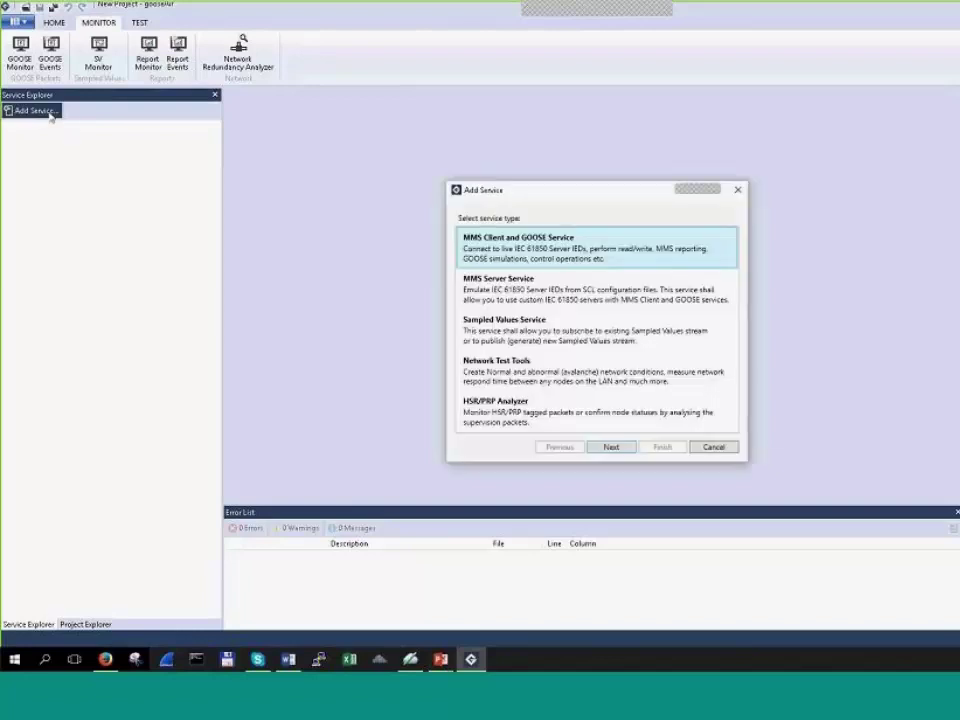
left_click_drag(466, 188, 375, 160)
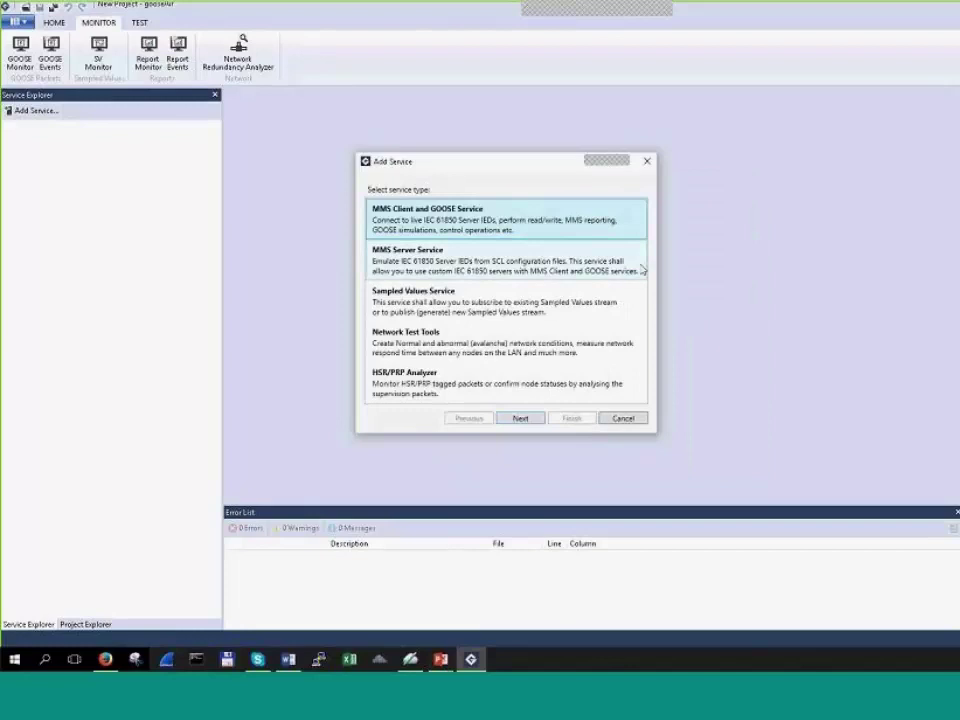
left_click(538, 312)
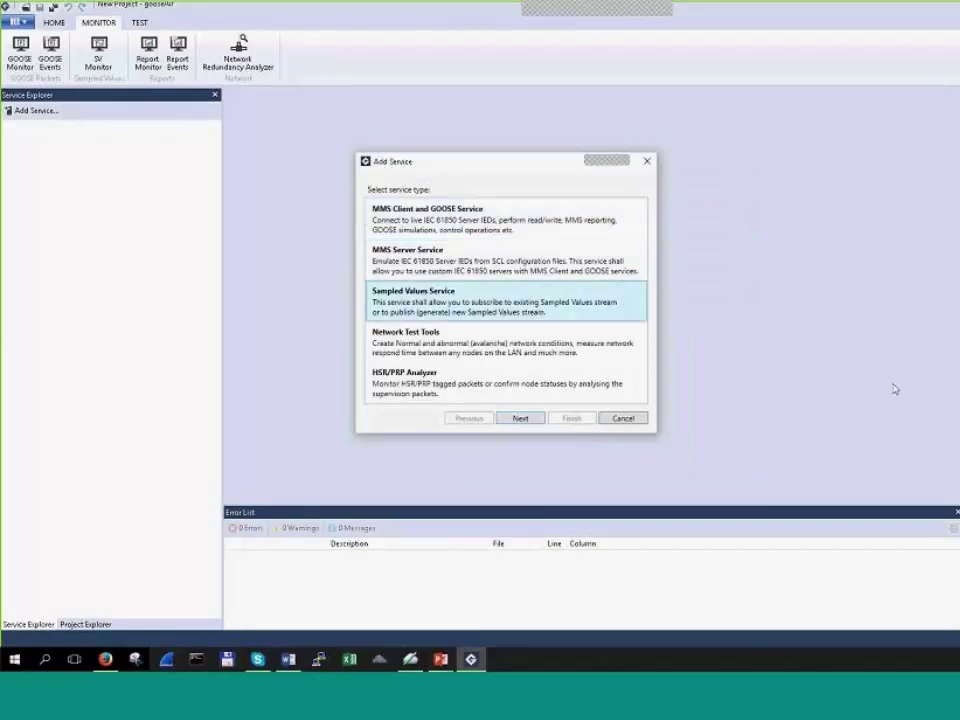
left_click(536, 418)
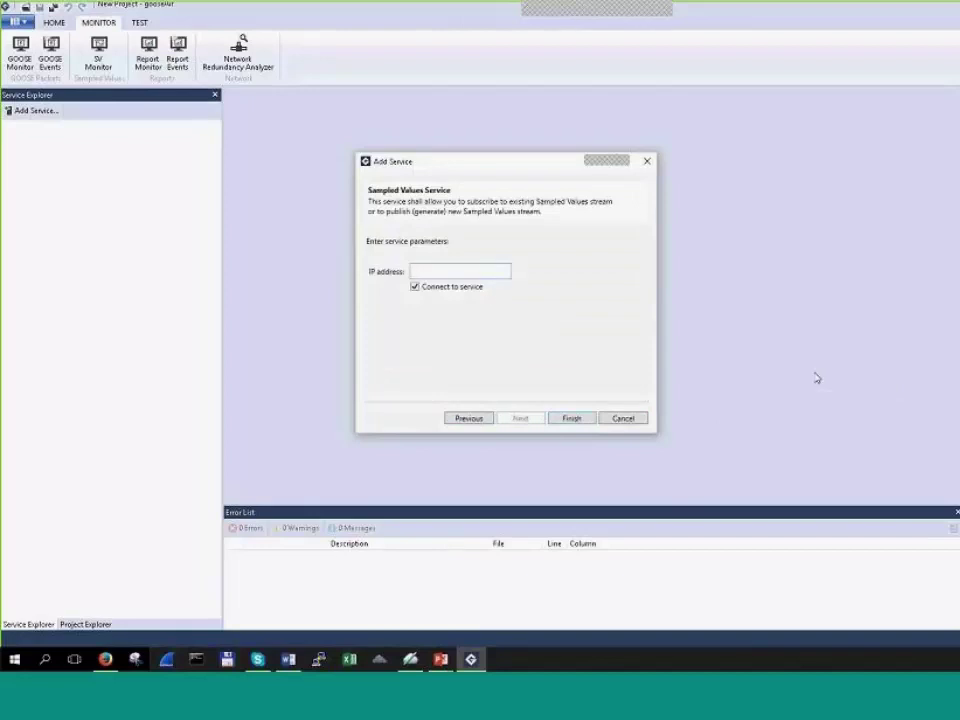
type("192")
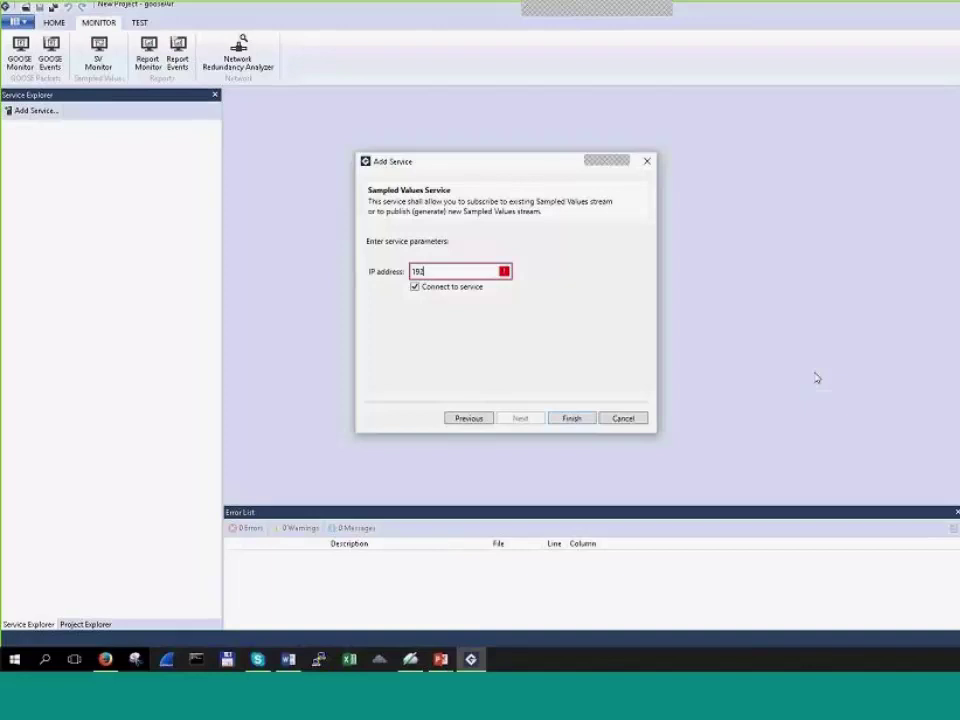
type("168.9.40")
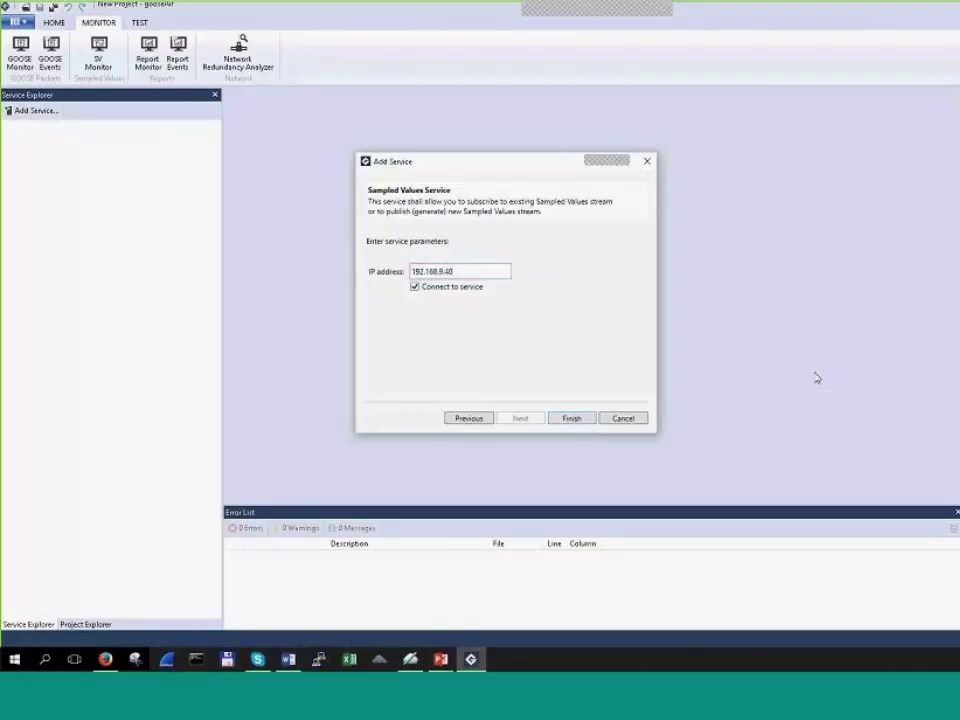
key("Return")
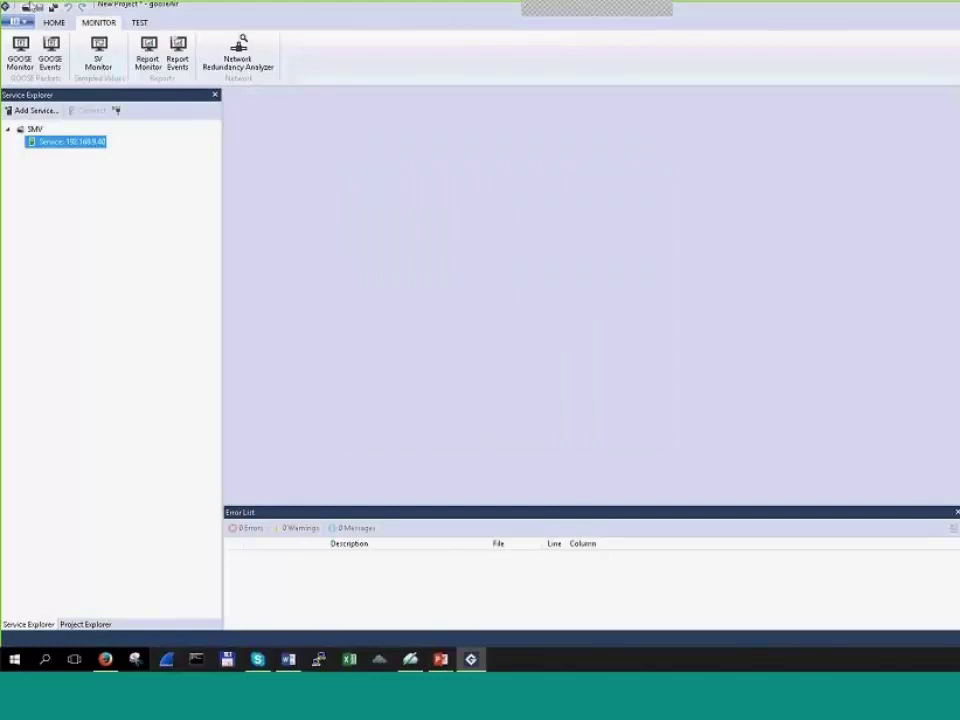
Step: Create a new SV simulation on the 192.168.9.40 service
right_click(64, 145)
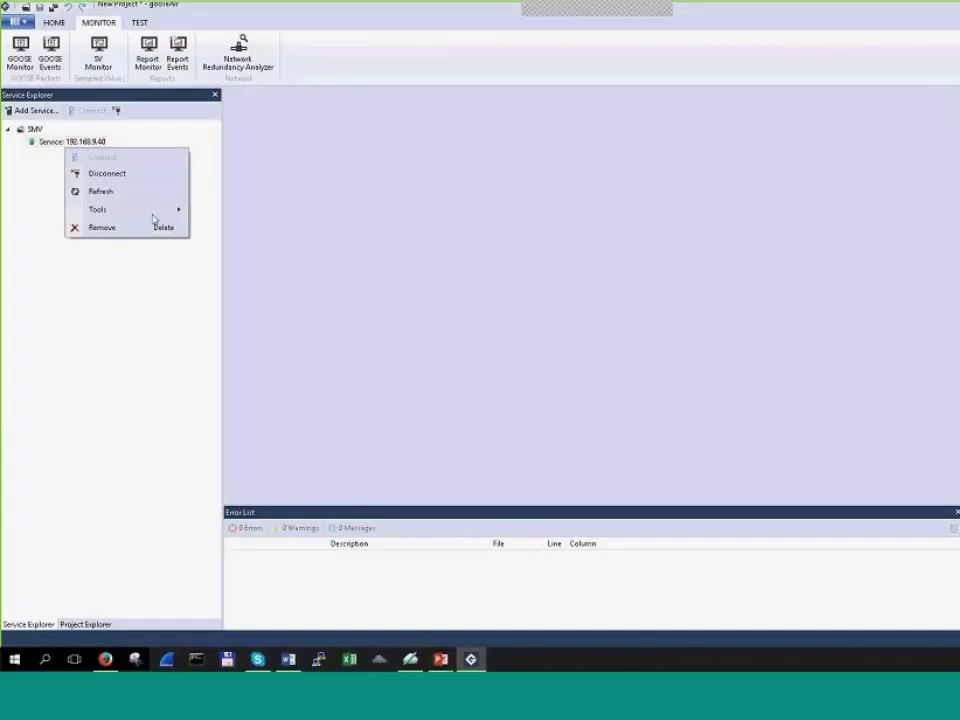
mouse_move(153, 212)
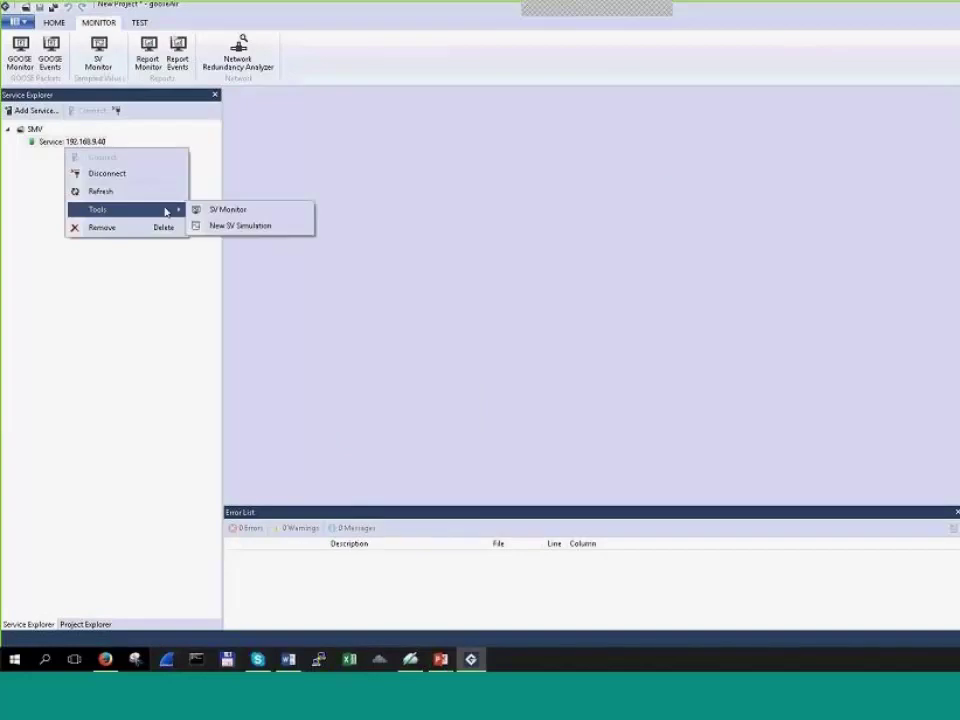
left_click(302, 226)
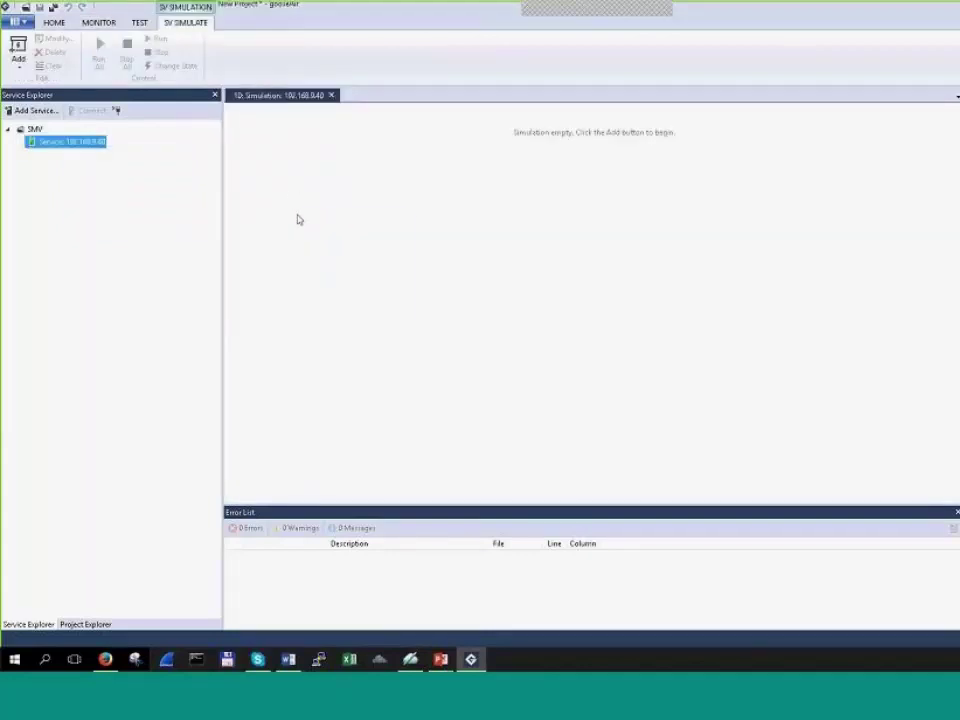
Step: Add a Custom SV generator to the simulation and bring up its SVCB definition list
right_click(298, 216)
mouse_move(390, 262)
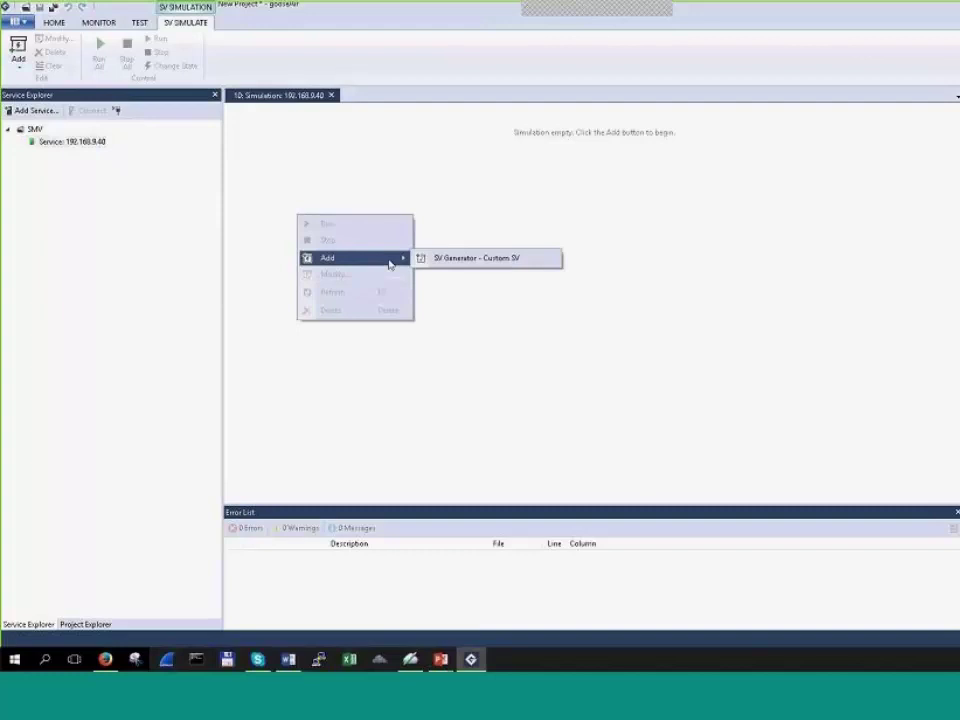
left_click(505, 261)
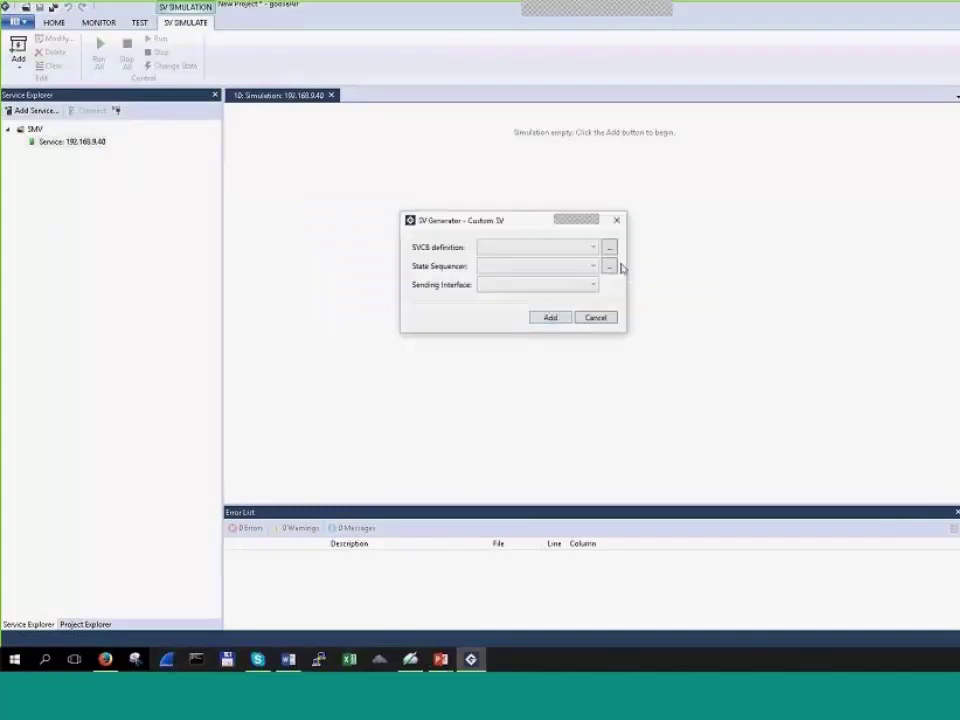
left_click(610, 248)
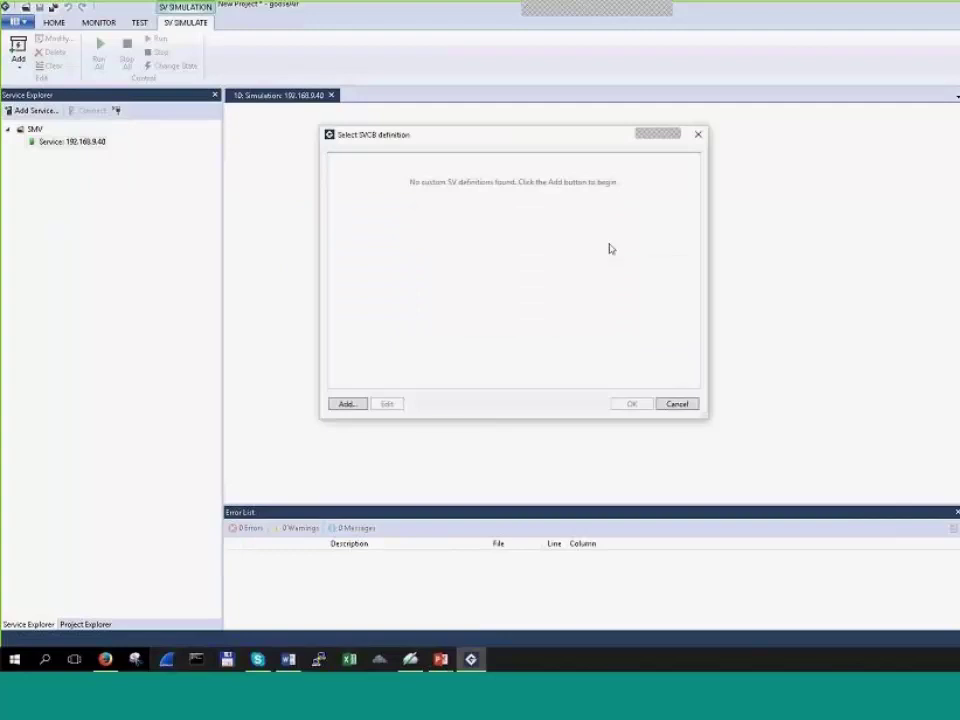
Step: Start a new SVCB definition named SVCB1 with APPID 0x4000
left_click(347, 404)
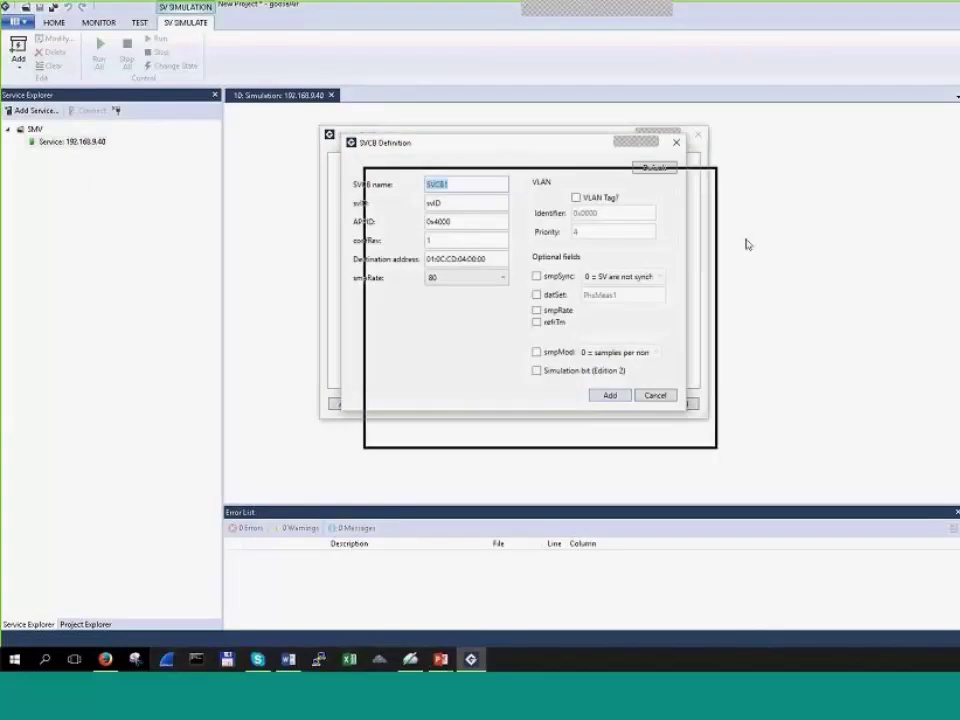
key("End")
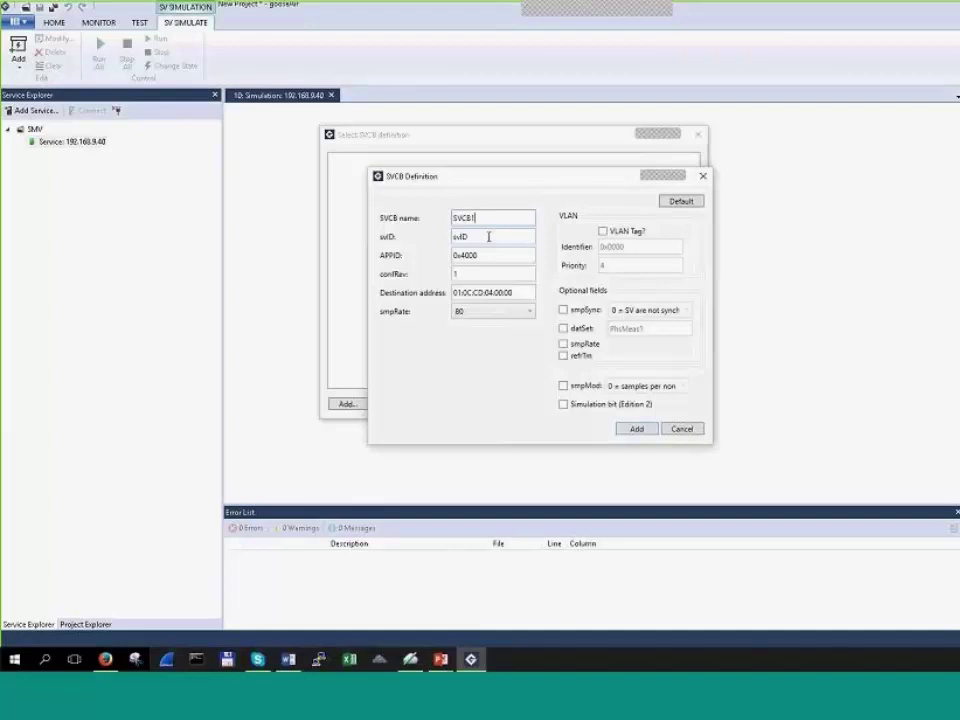
double_click(471, 257)
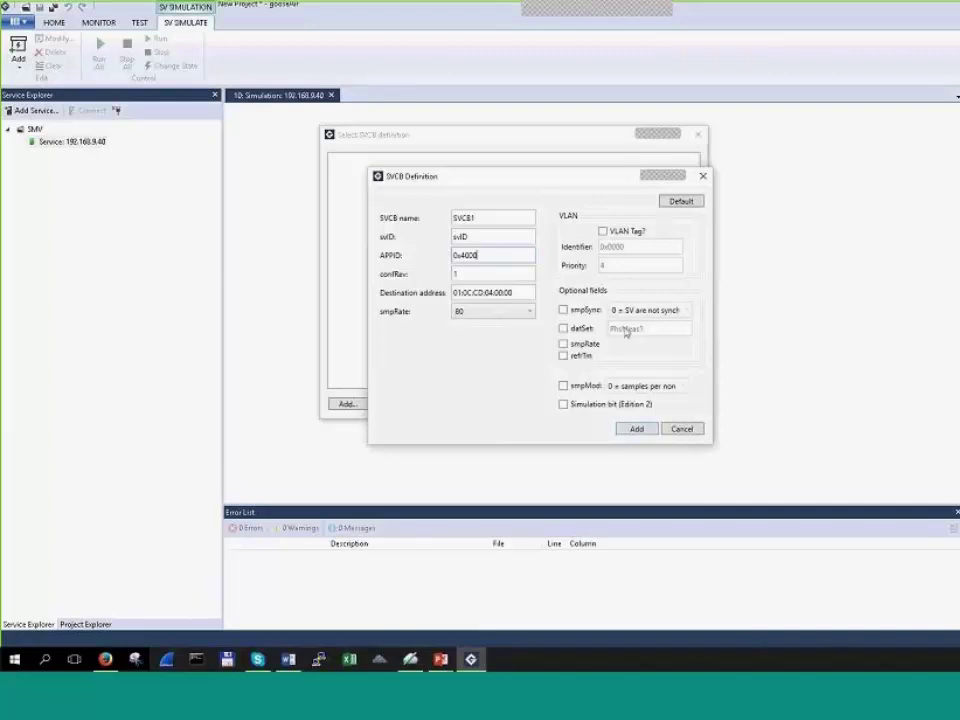
left_click_drag(580, 183, 634, 181)
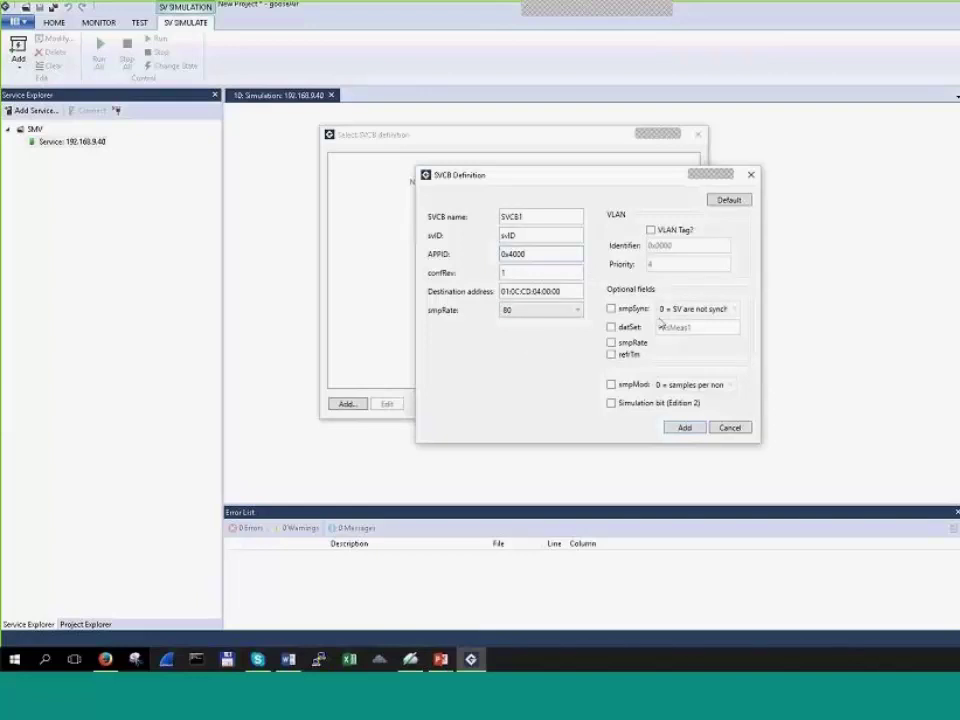
Step: Enable smpSynch, datSet, smpRate, refrTm and smpMod (samples per nominal period), plus the simulation bit
left_click(611, 309)
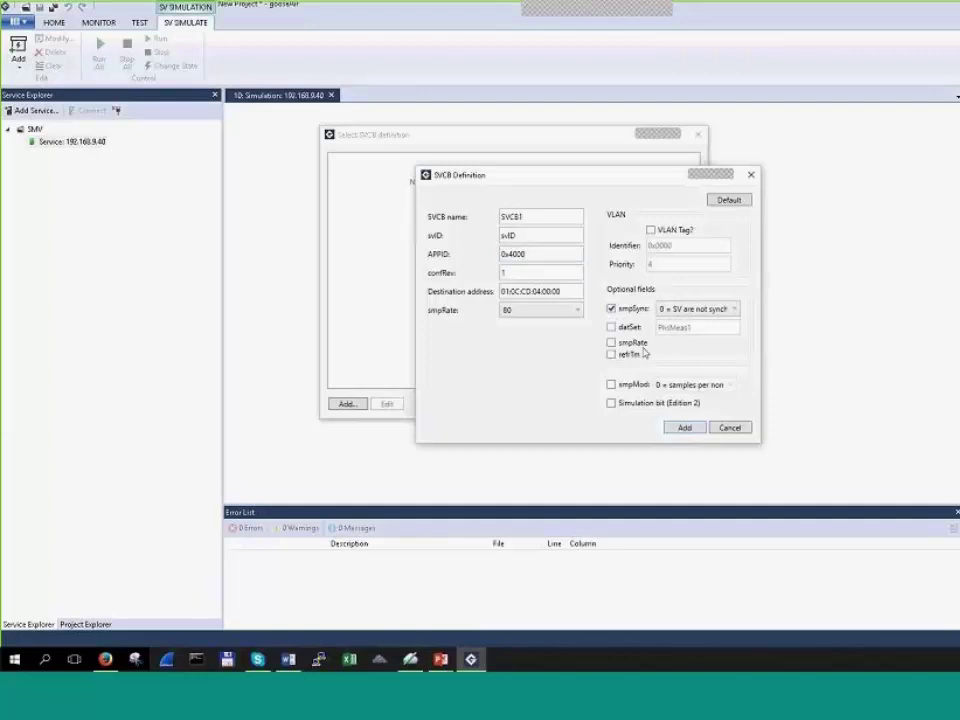
left_click(611, 327)
left_click(611, 343)
left_click(612, 355)
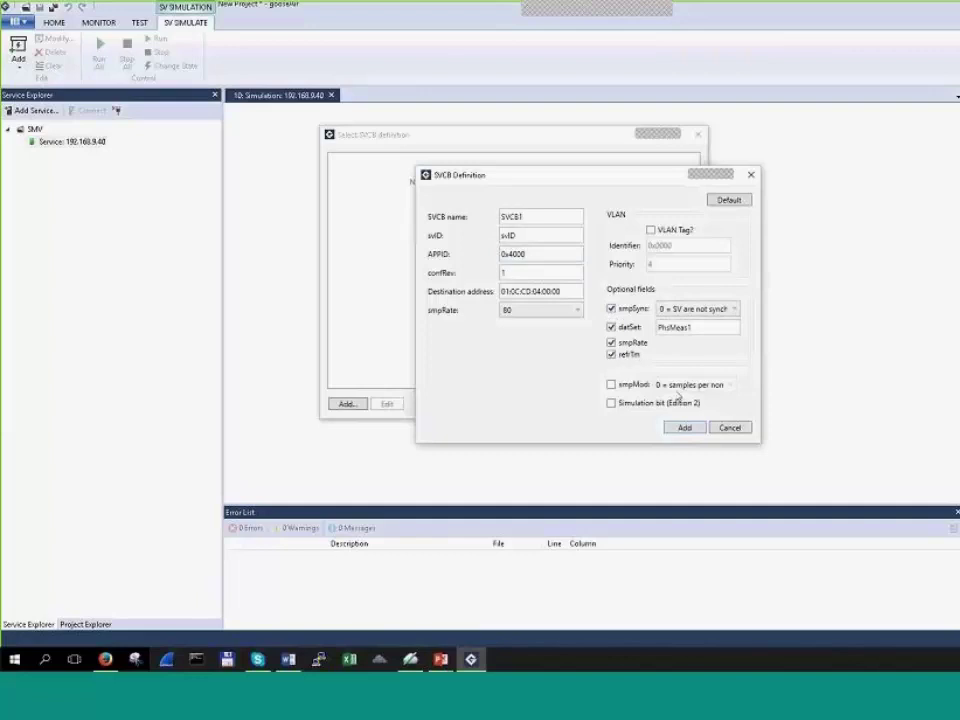
left_click(611, 384)
key("alt+Down")
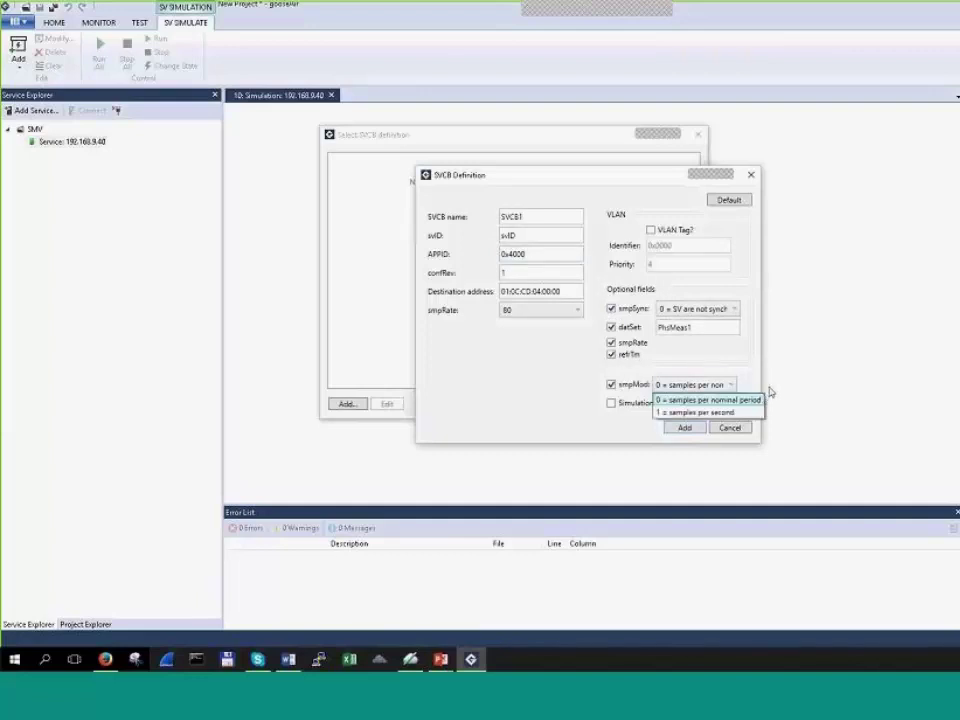
left_click(735, 412)
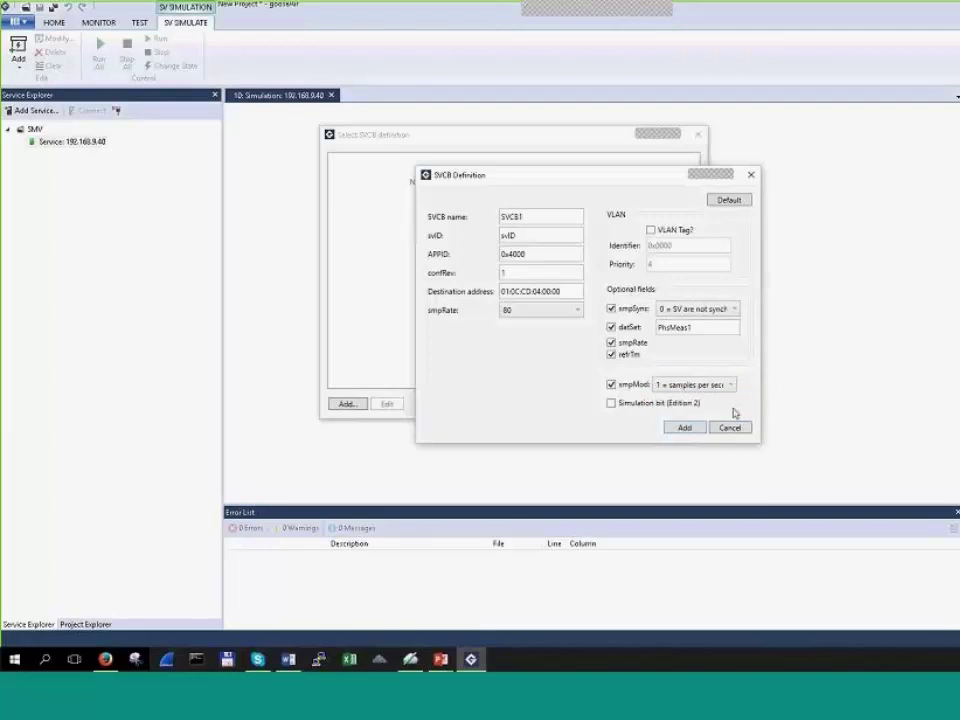
left_click(731, 385)
left_click(697, 399)
left_click(611, 403)
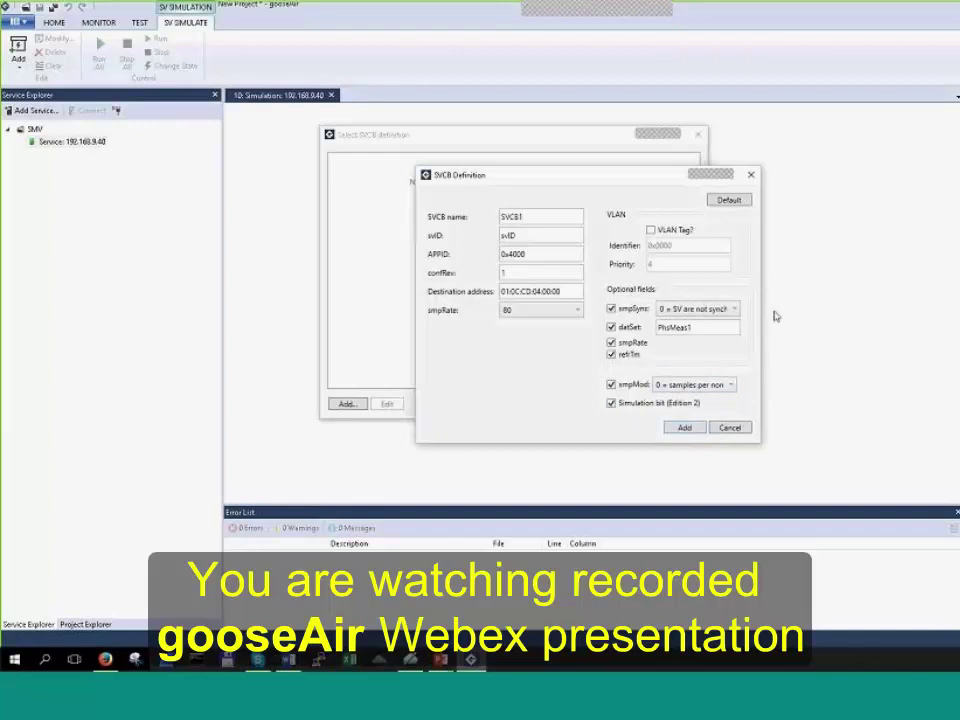
Step: Keep the sample rate at 80 with smpRate included in the optional fields
left_click(549, 312)
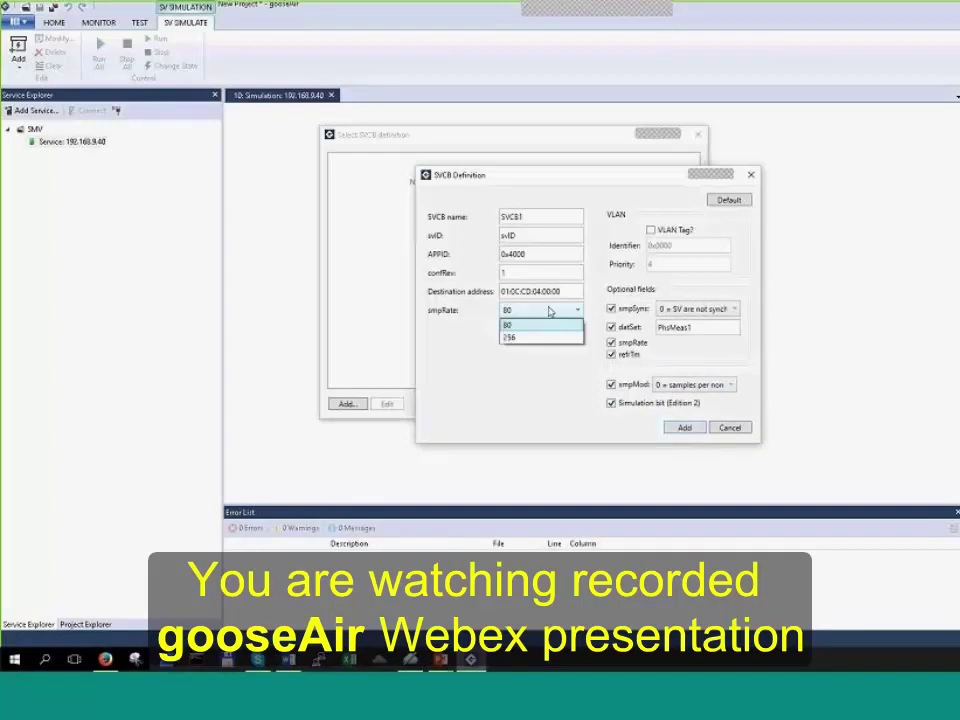
left_click(549, 312)
left_click(545, 311)
left_click(558, 312)
left_click(560, 312)
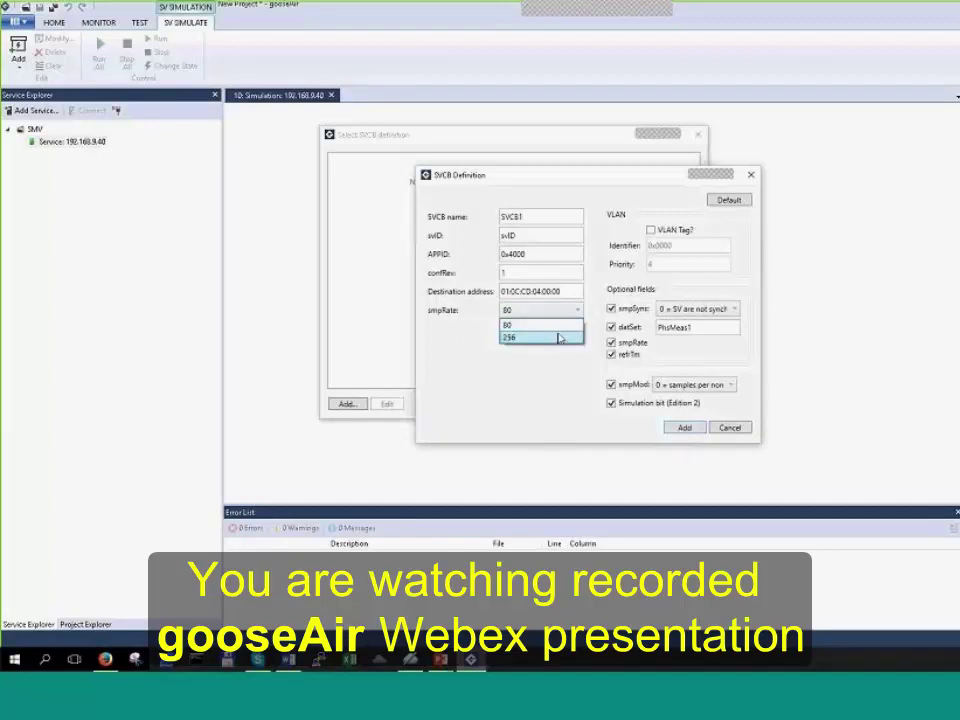
left_click(563, 326)
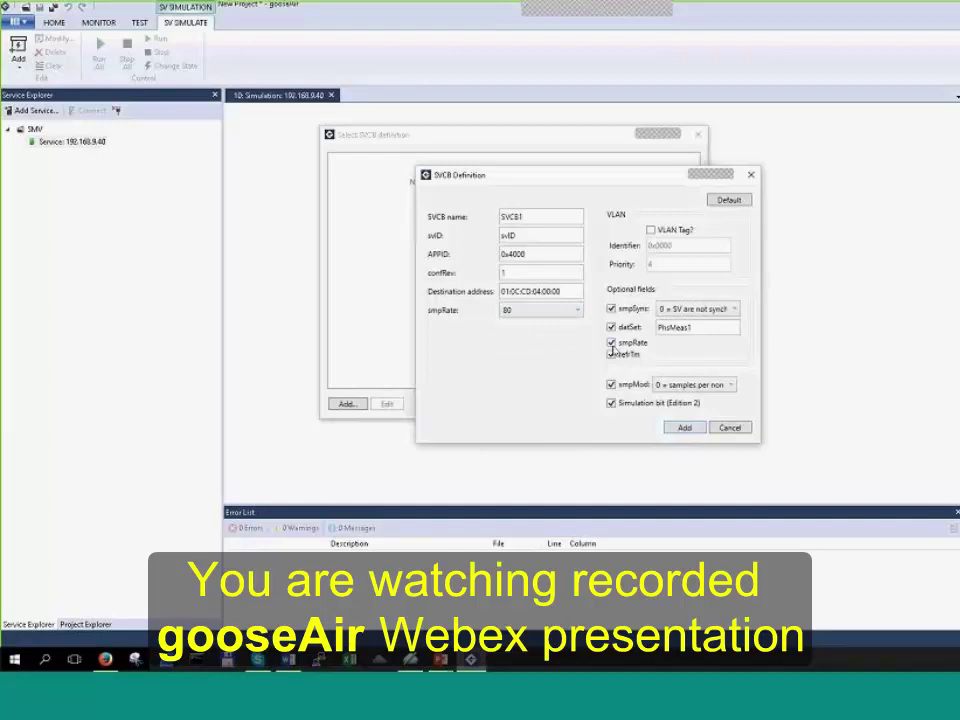
left_click(611, 344)
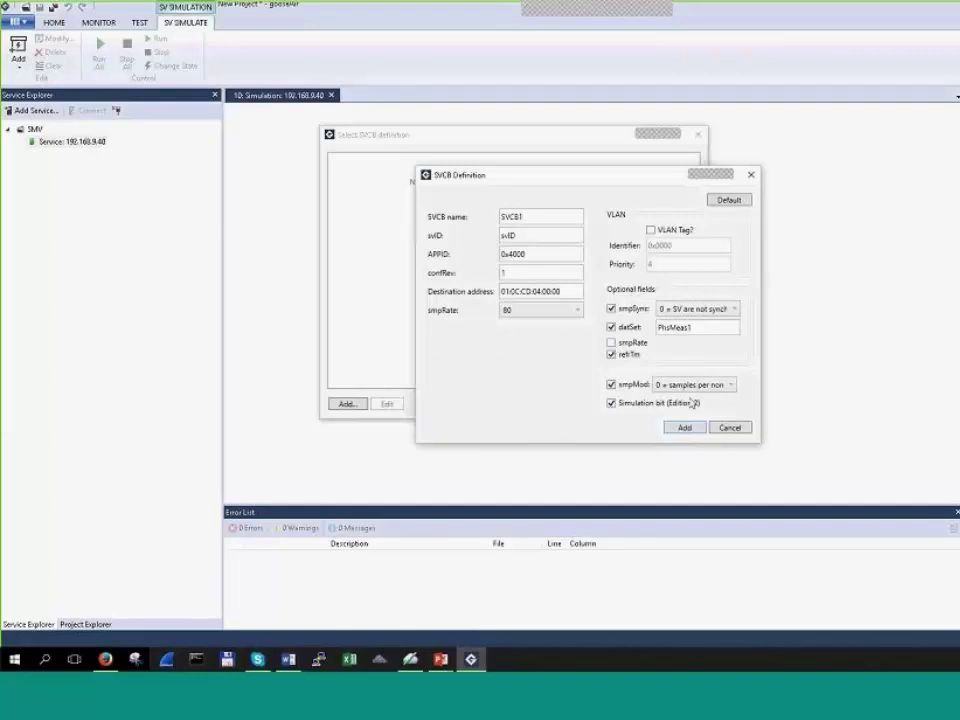
left_click(611, 342)
Step: Add the SVCB1 definition and select it as the control block
left_click(685, 429)
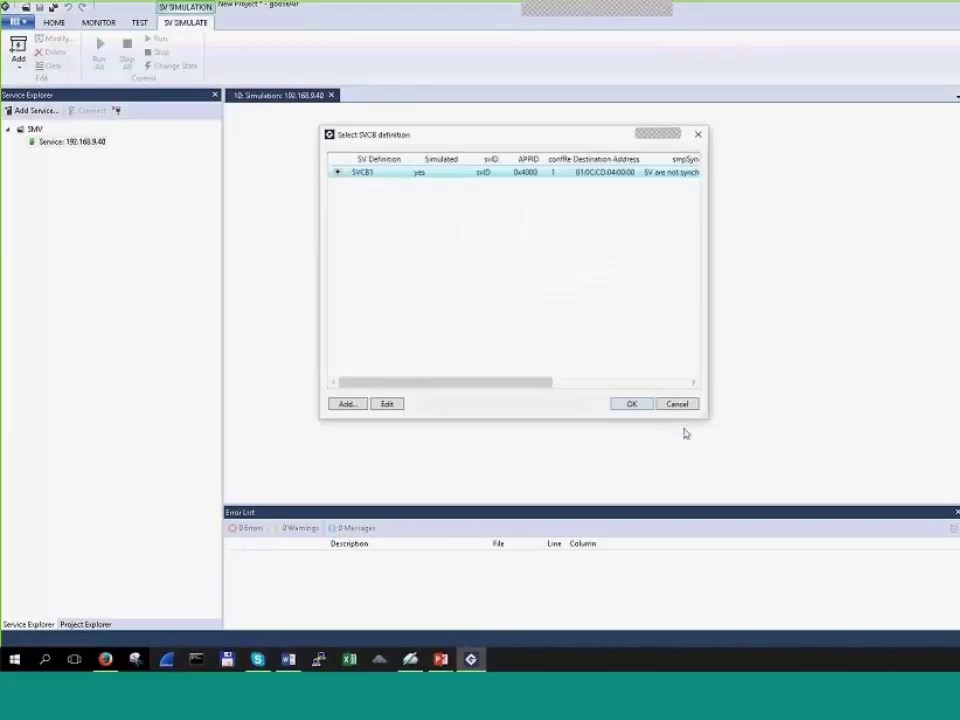
left_click(387, 404)
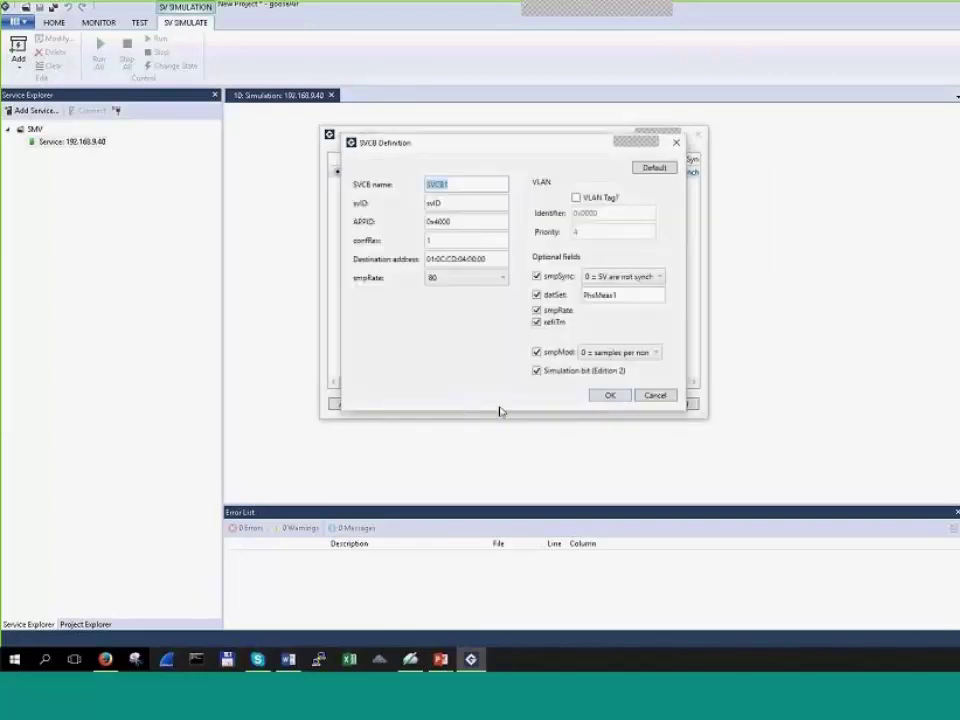
left_click(610, 396)
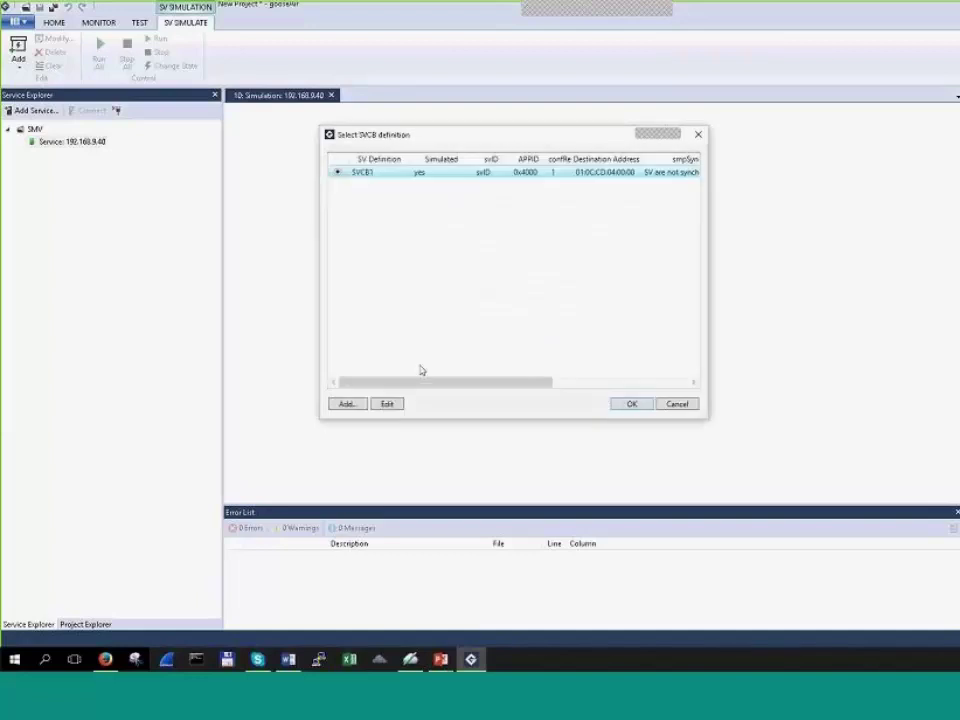
left_click(634, 404)
Step: Start state sequencer definition SmvStSeq1 with nominal system frequency kept at 60 Hz
left_click(608, 264)
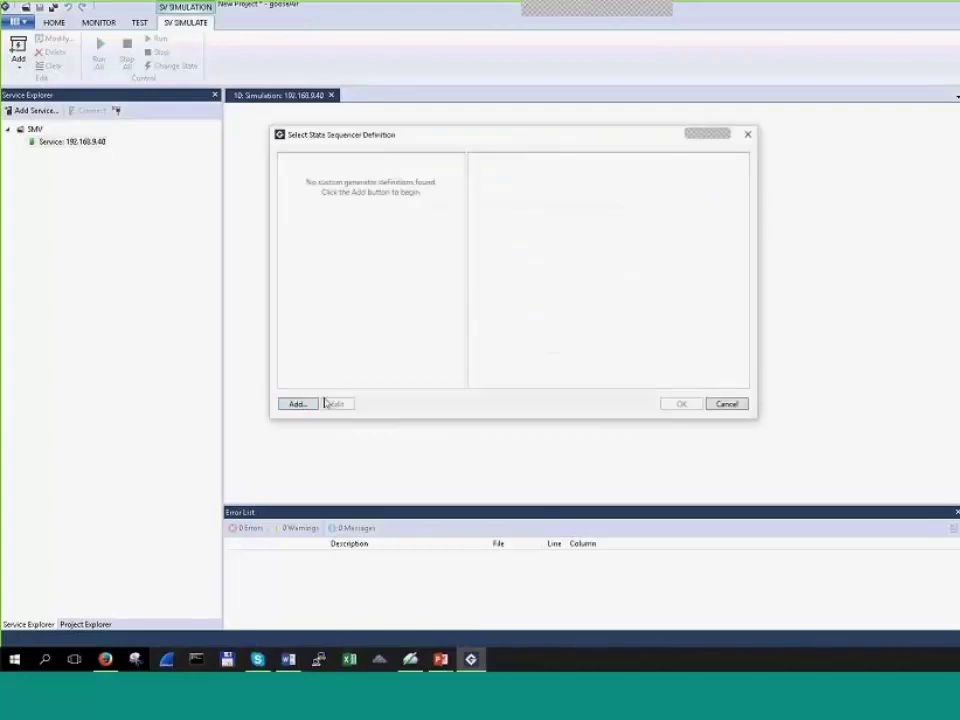
left_click(298, 403)
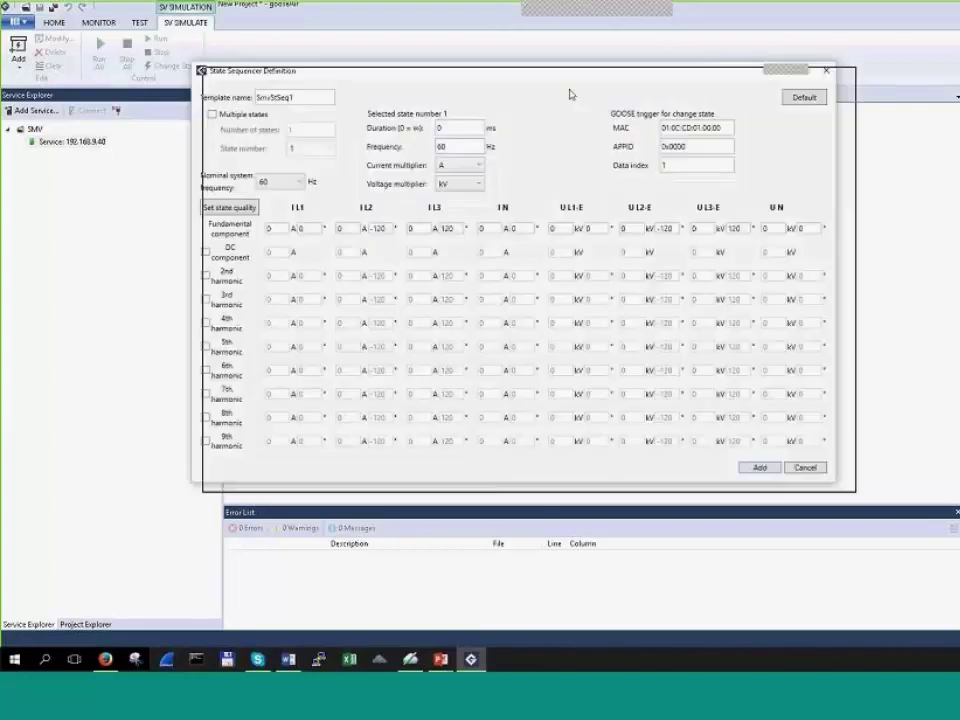
left_click(394, 202)
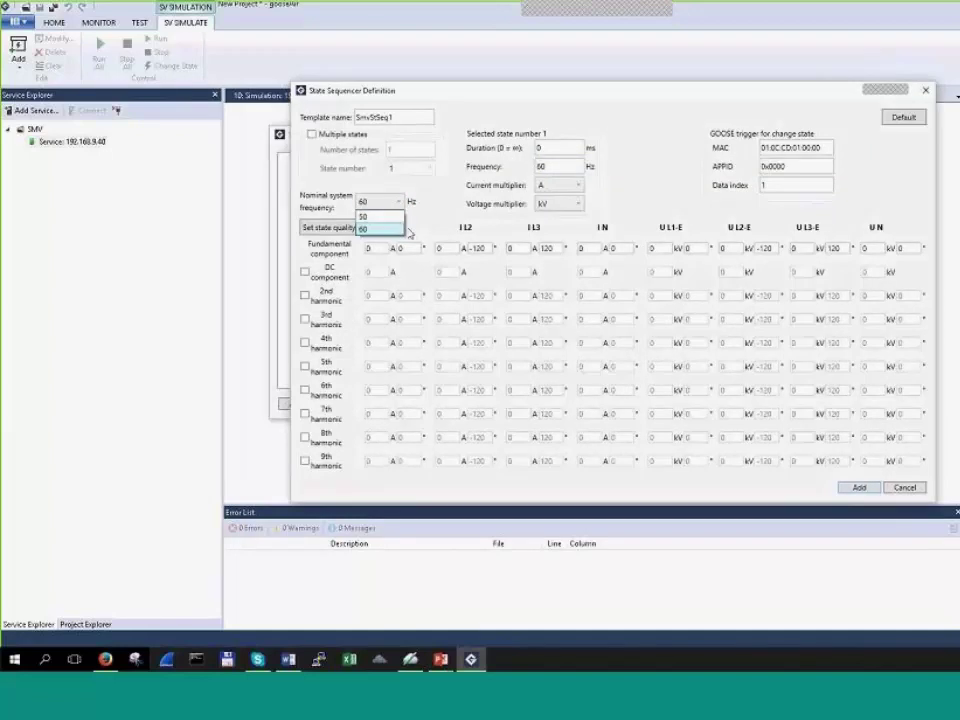
left_click(510, 155)
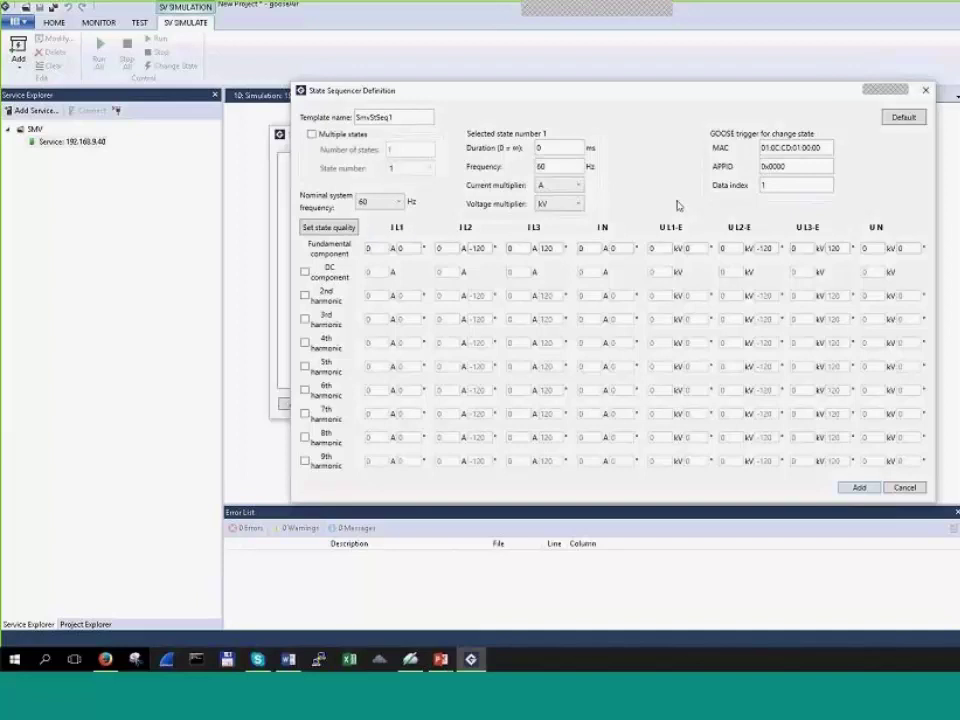
double_click(571, 167)
left_click_drag(722, 99, 710, 109)
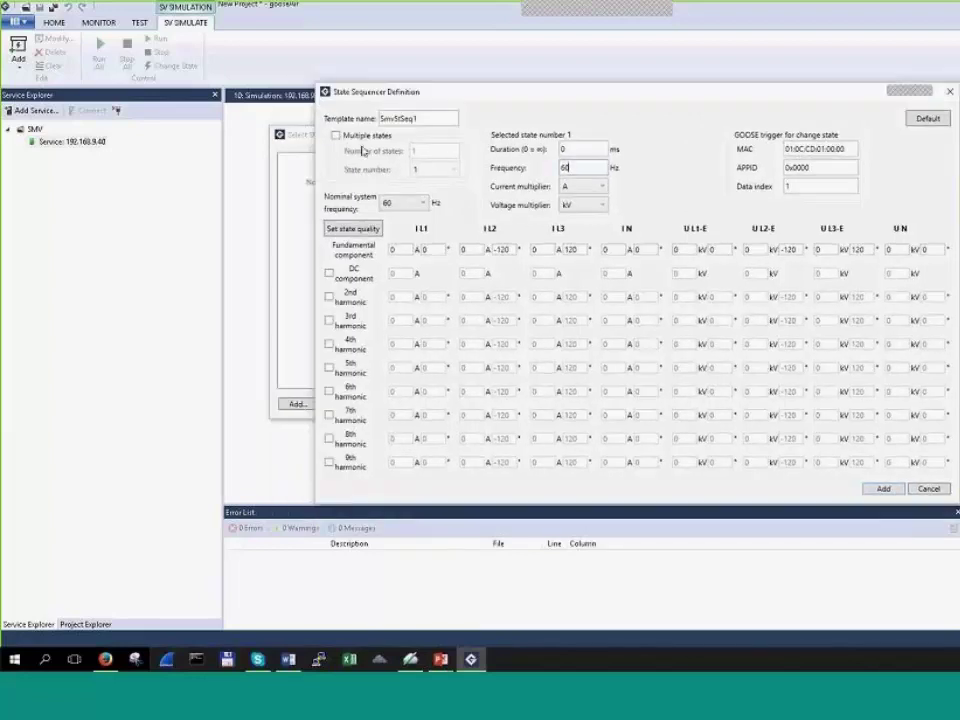
Step: Enable multiple states, set 3 states, and give state 1 I L1 100 A and U L1-E 10 kV
left_click(337, 135)
left_click(441, 157)
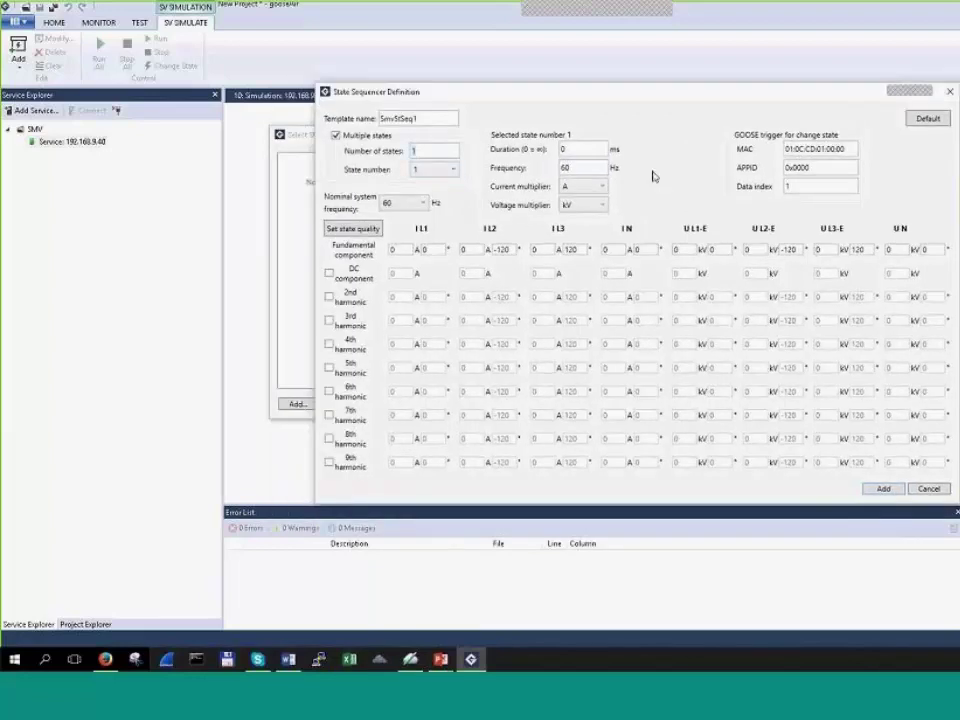
type("3")
key("Tab")
key("Tab")
key("Tab")
type("100")
left_click(684, 250)
type("10")
Step: Set state 2 to I L1 200 A and U L1-E 20 kV
left_click(443, 170)
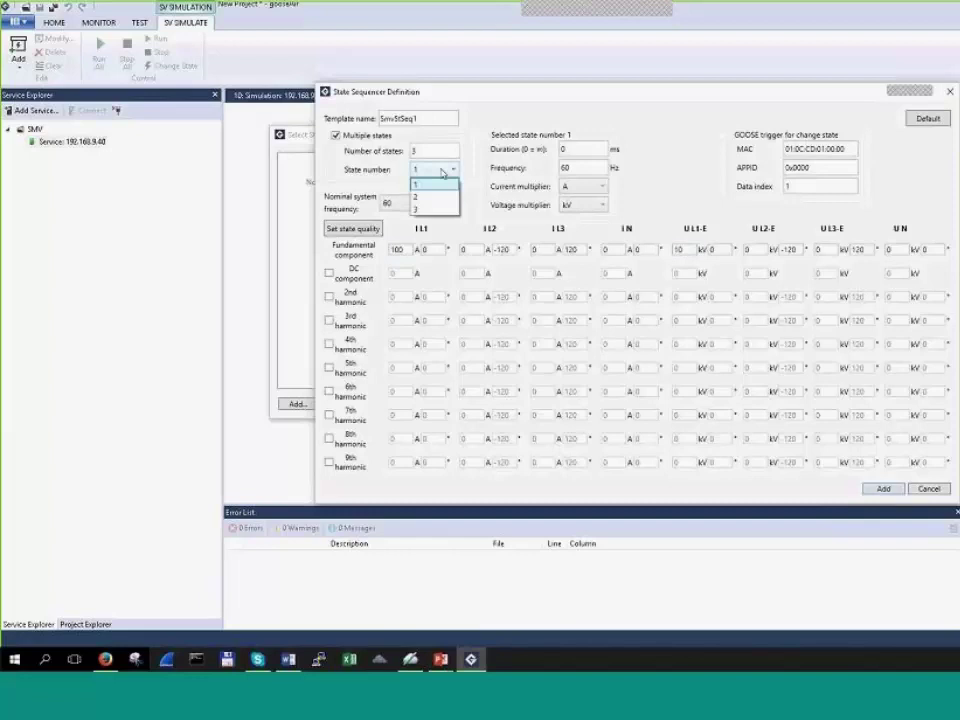
left_click(436, 198)
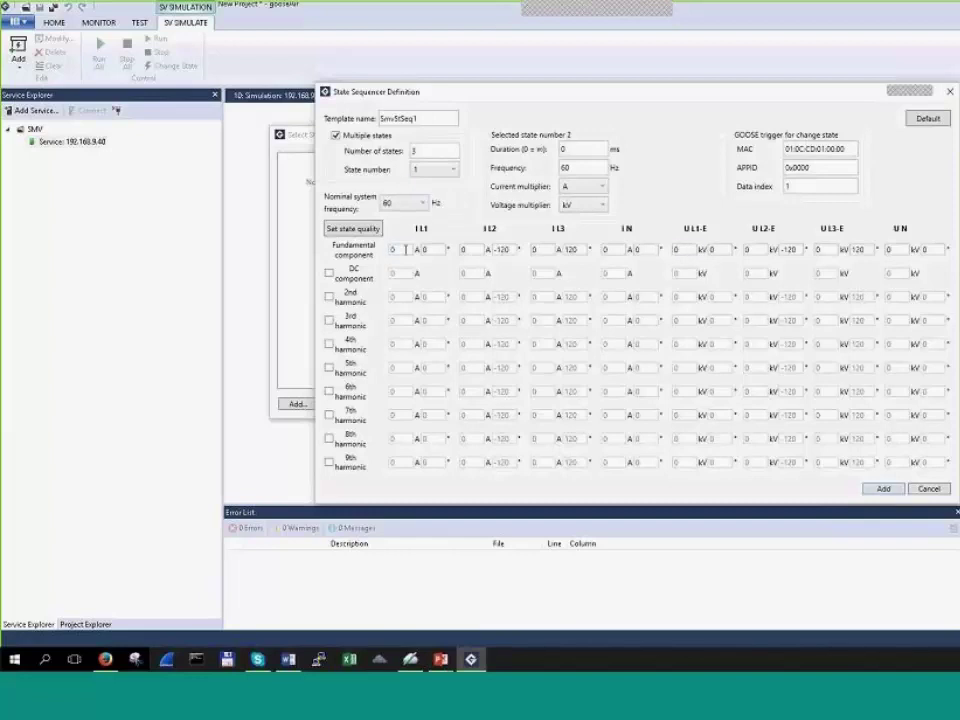
left_click(405, 250)
type("200")
left_click(680, 249)
type("20")
Step: Set state 3 to I L1 300 A and U L1-E 30 kV
left_click(434, 169)
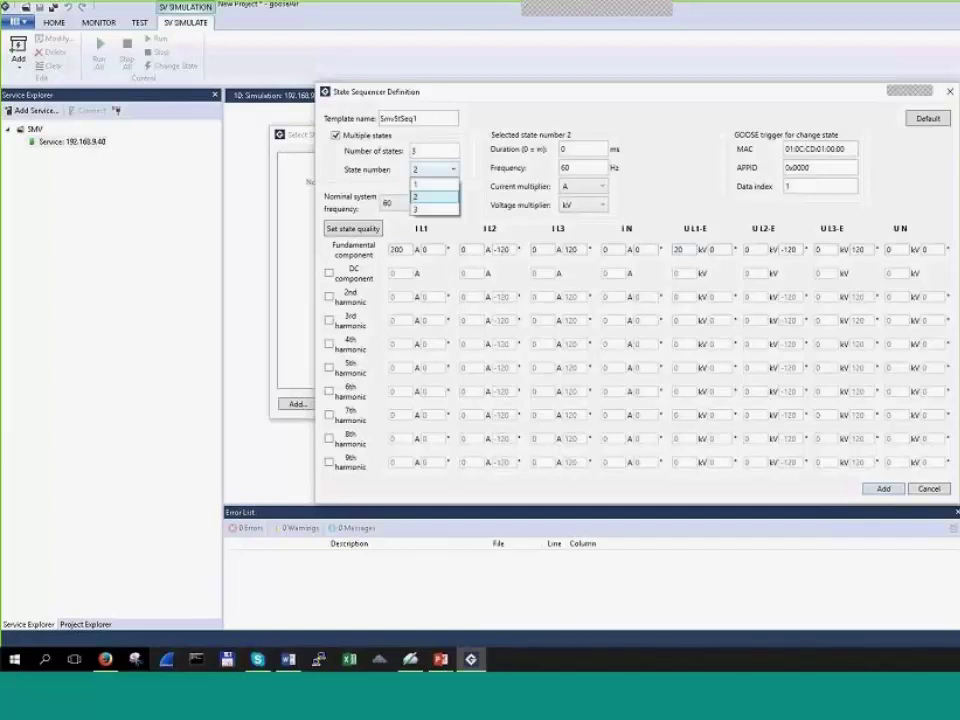
left_click(430, 197)
left_click(406, 249)
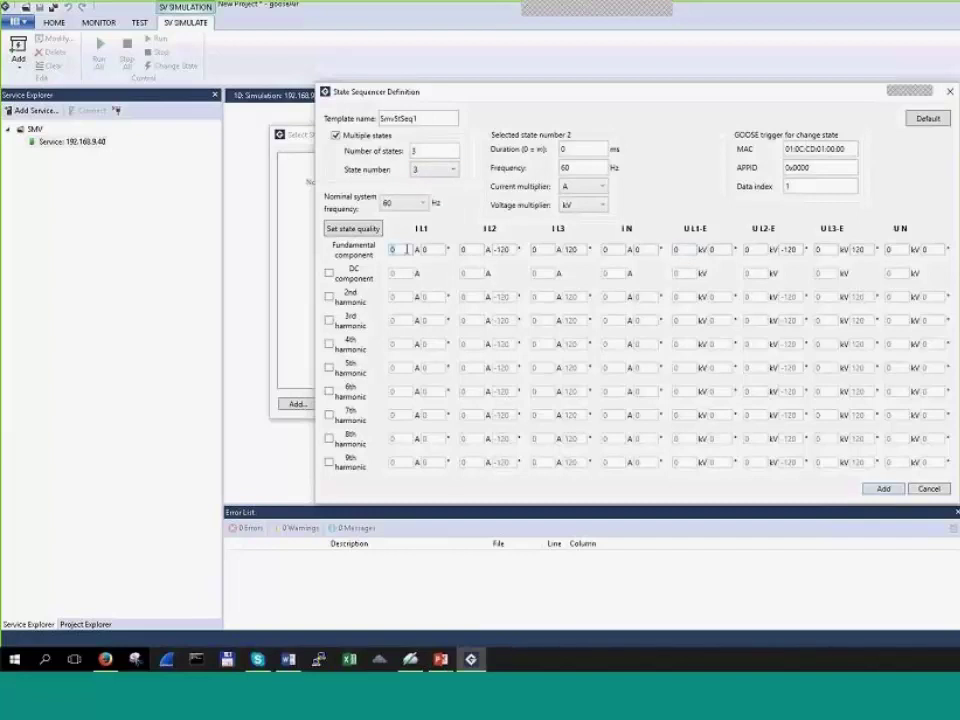
type("300")
left_click(687, 250)
type("30")
Step: Save and select SmvStSeq1, then add the SVCB1-StSeq1 generator sending on interface enp6s0
left_click(884, 489)
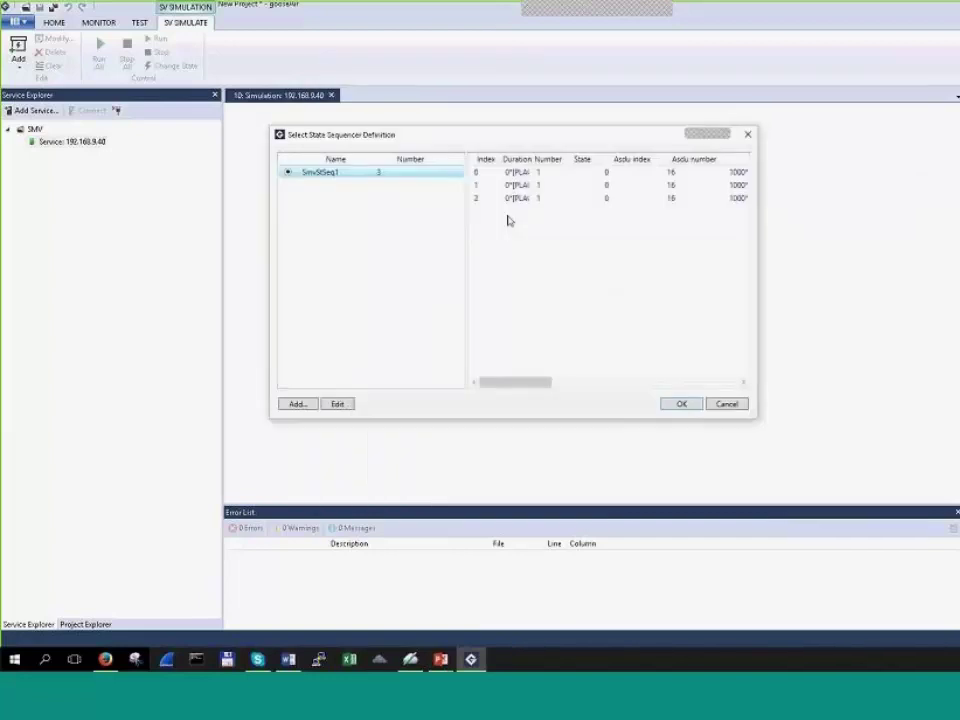
left_click(680, 404)
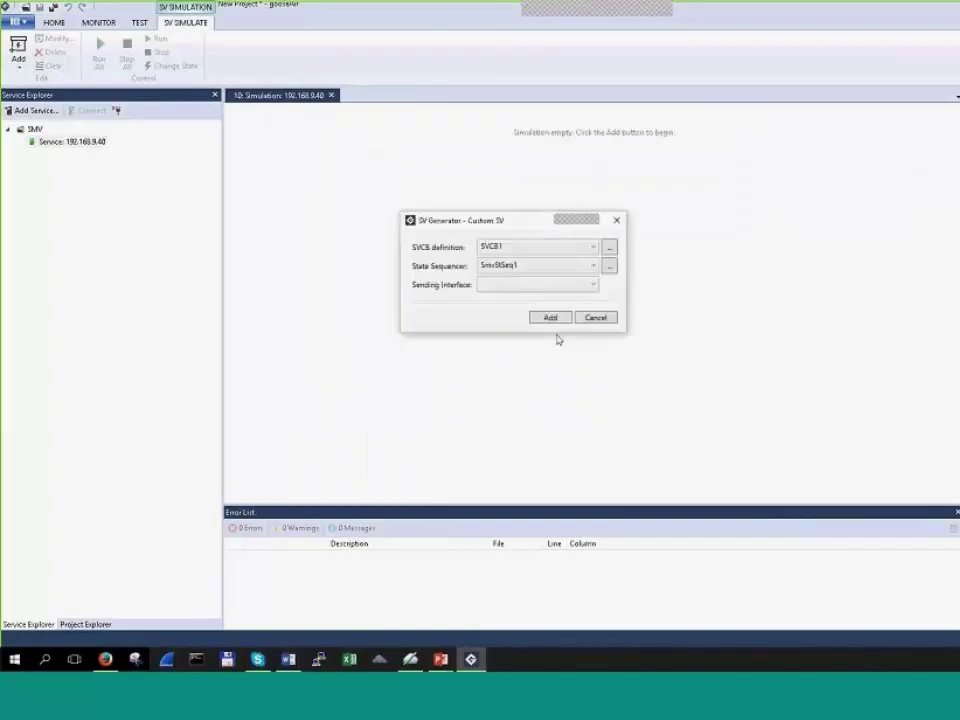
left_click(580, 285)
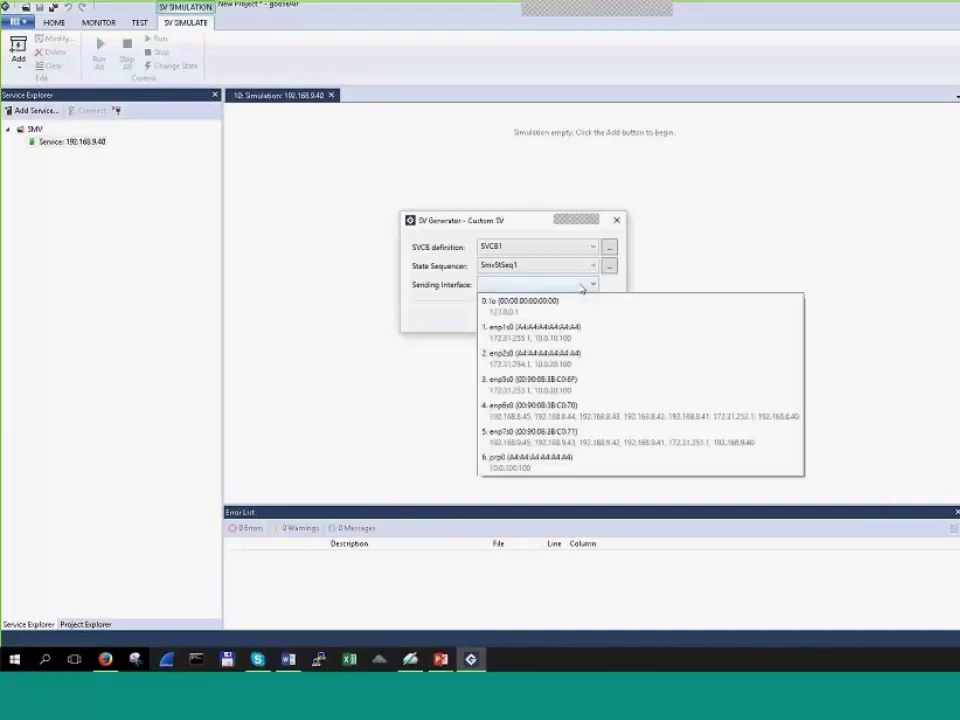
left_click(529, 190)
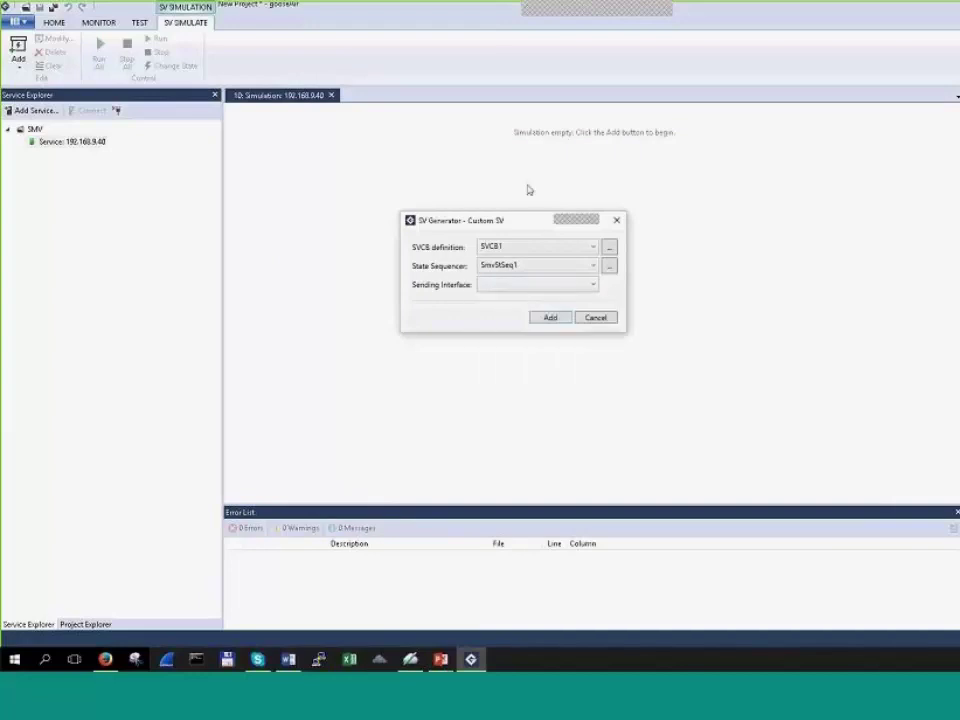
left_click(590, 284)
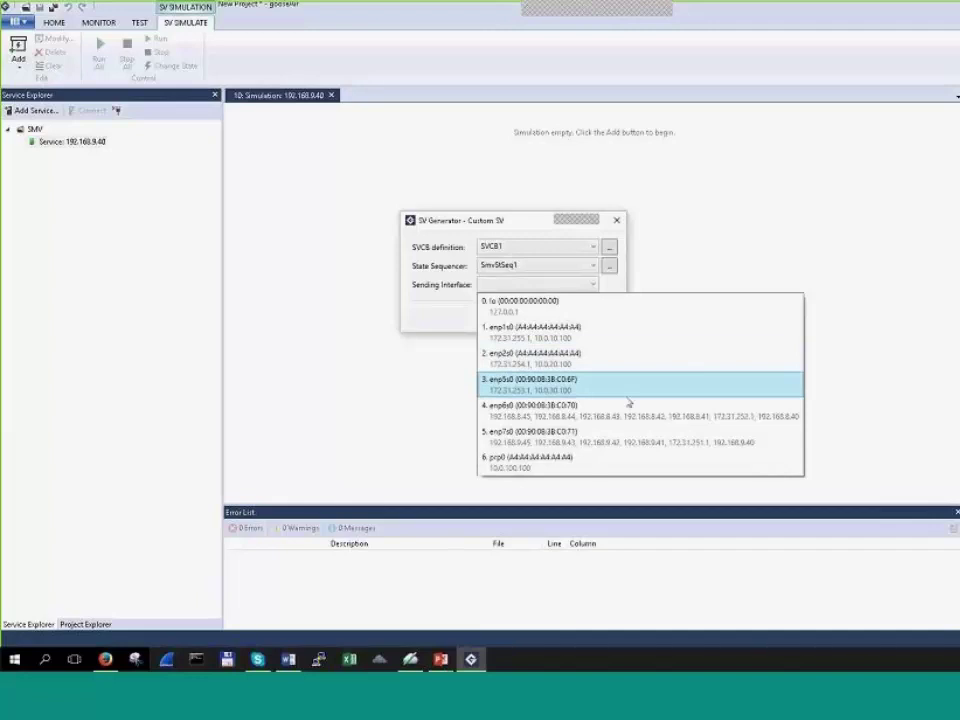
left_click(572, 414)
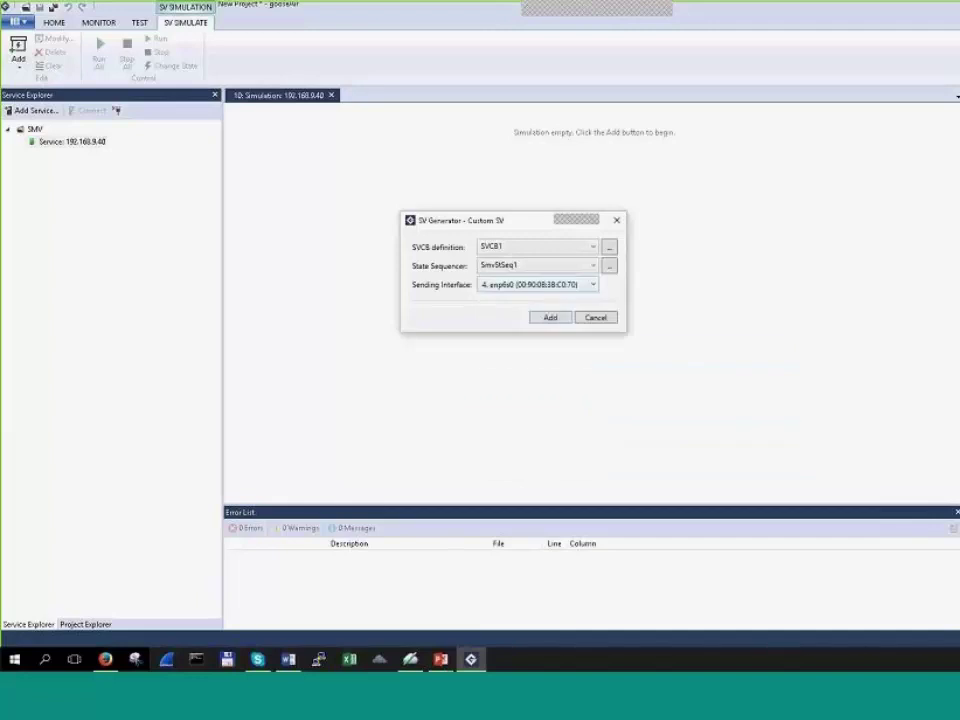
left_click_drag(460, 220, 514, 195)
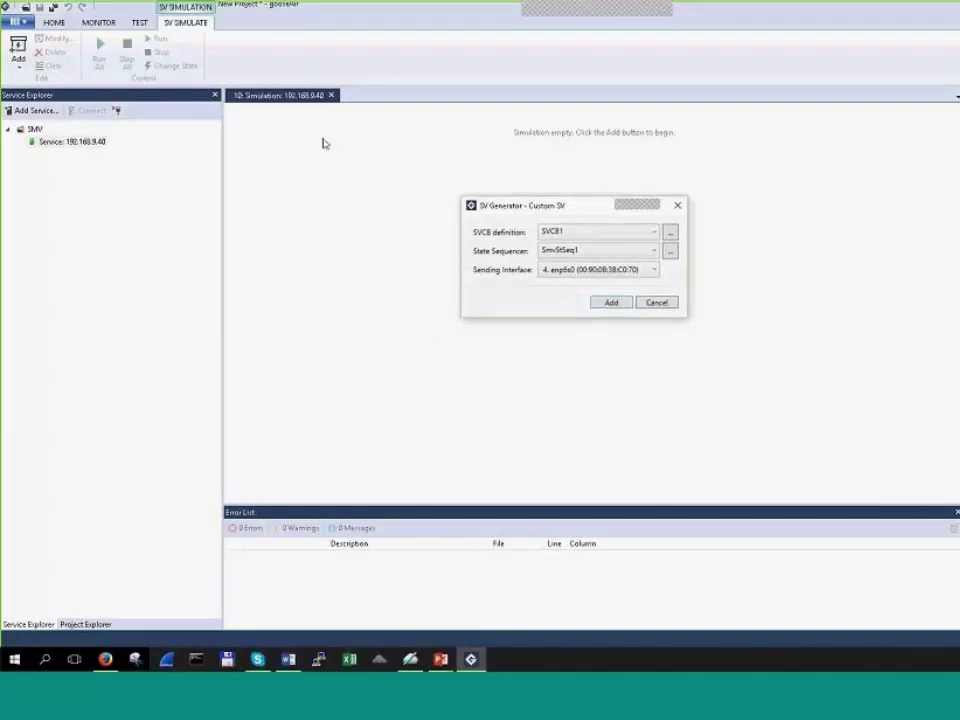
left_click(600, 302)
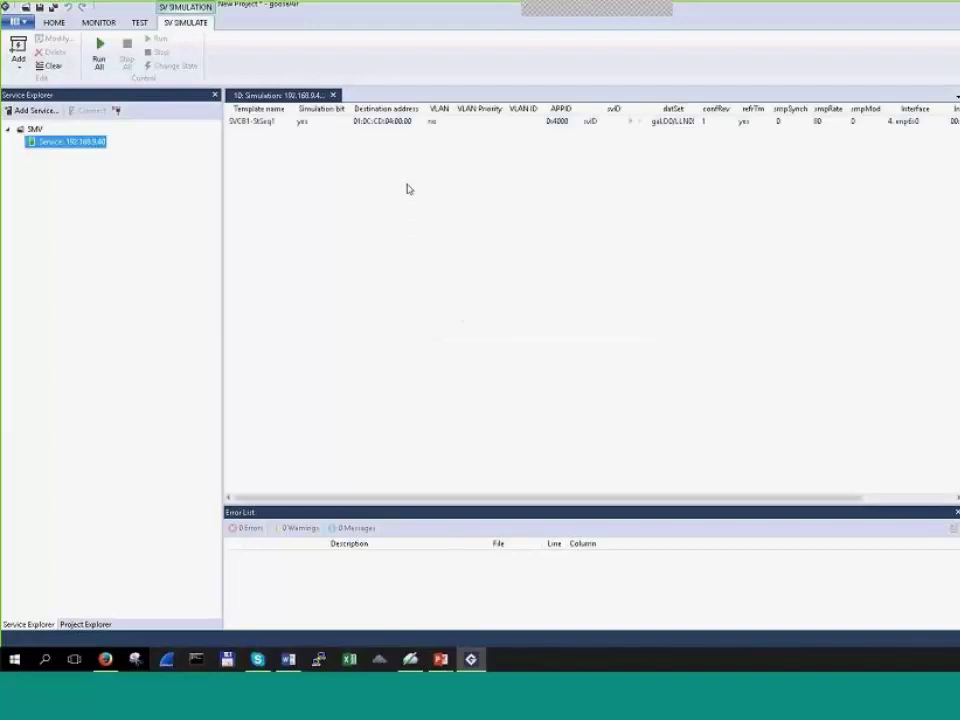
Step: Widen the datSet column, narrow VLAN Priority, open the side panel, and switch to the MONITOR ribbon
left_click(396, 124)
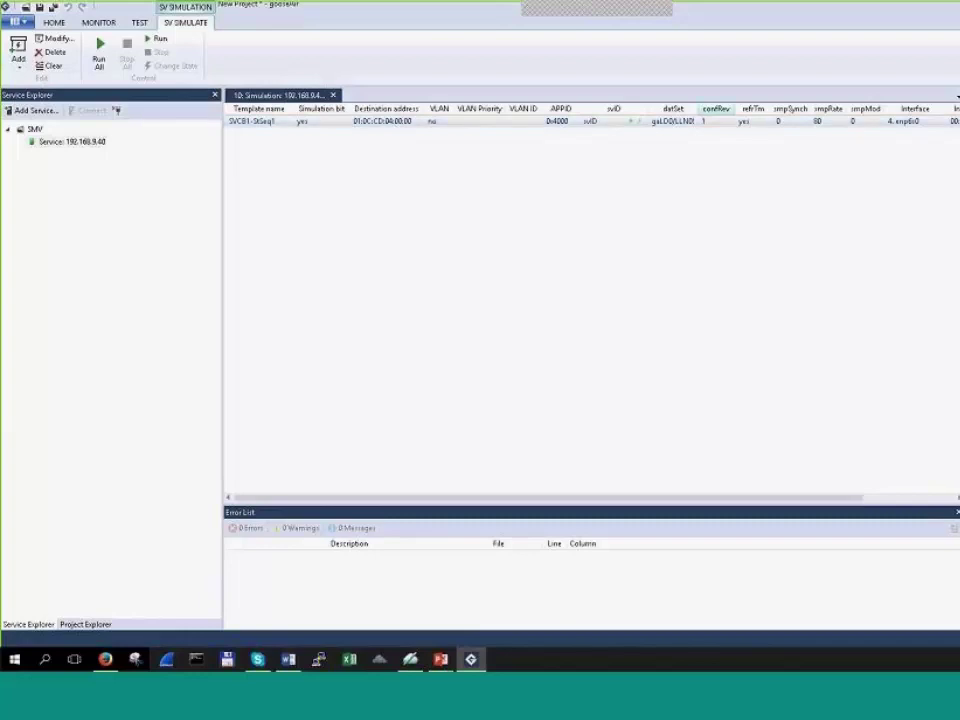
left_click_drag(700, 108, 718, 108)
left_click(690, 121)
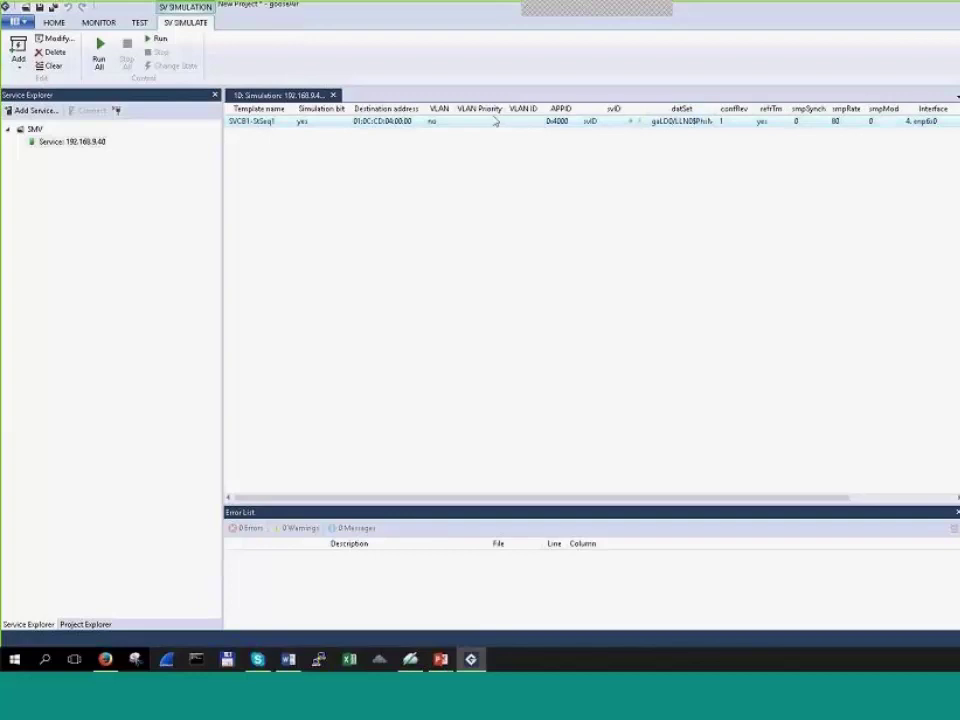
left_click_drag(503, 110, 500, 110)
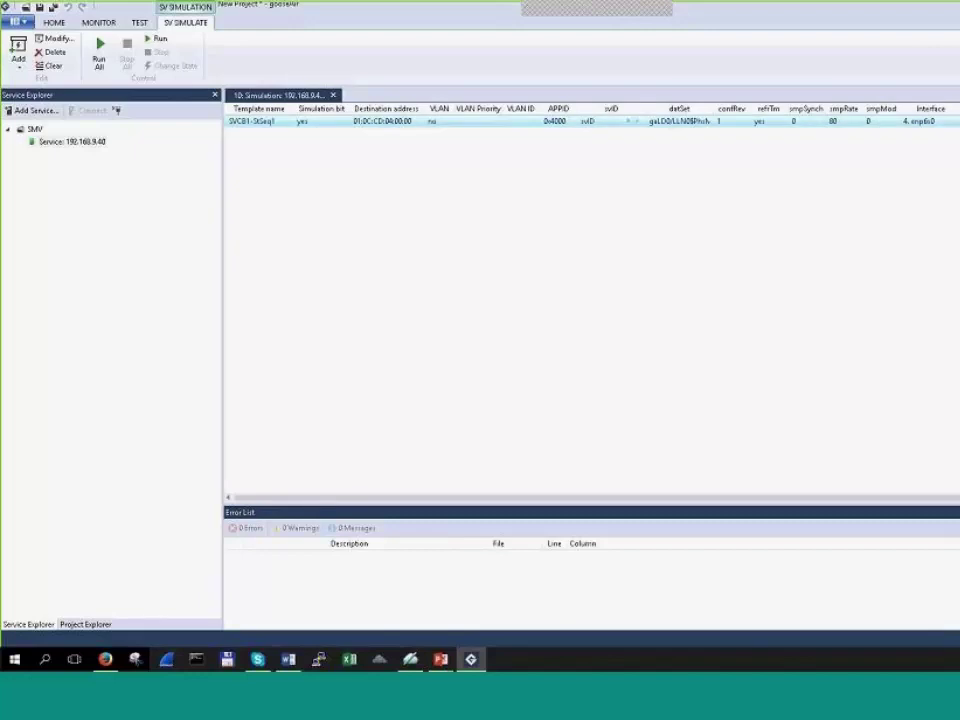
left_click_drag(958, 358, 928, 357)
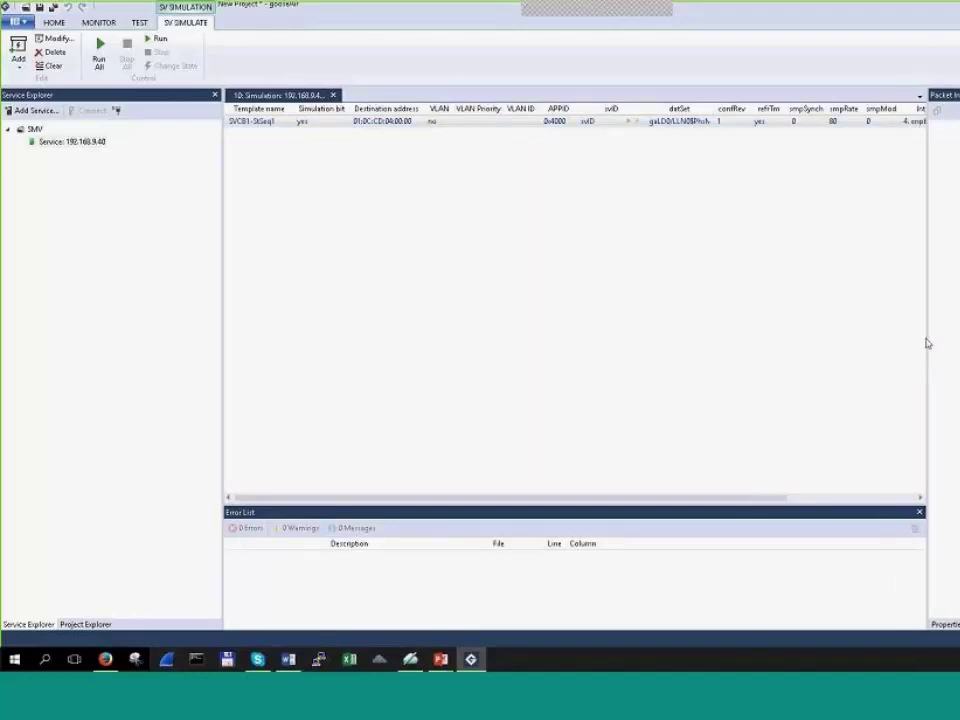
left_click(99, 22)
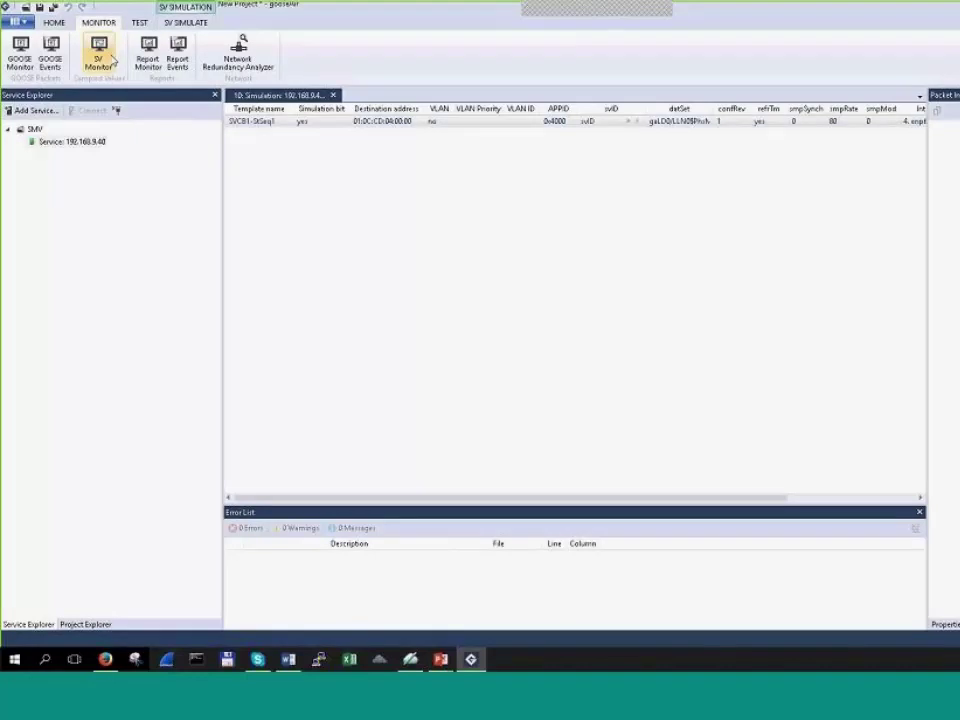
Step: Open an SV Monitor on interface enp6s0, start monitoring, then stop it
left_click(110, 58)
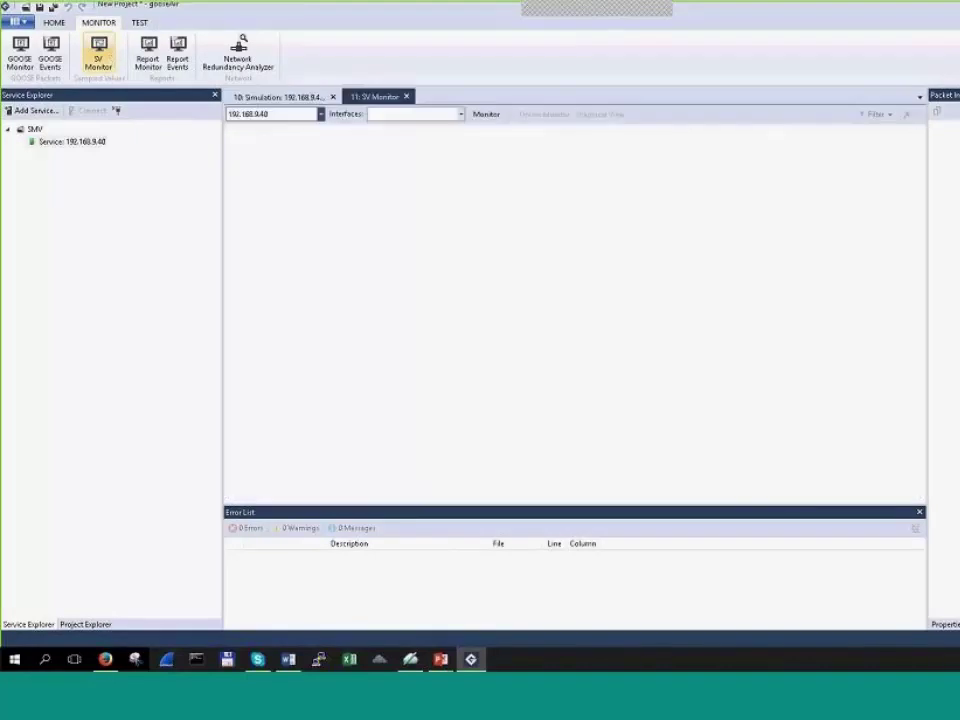
left_click(461, 114)
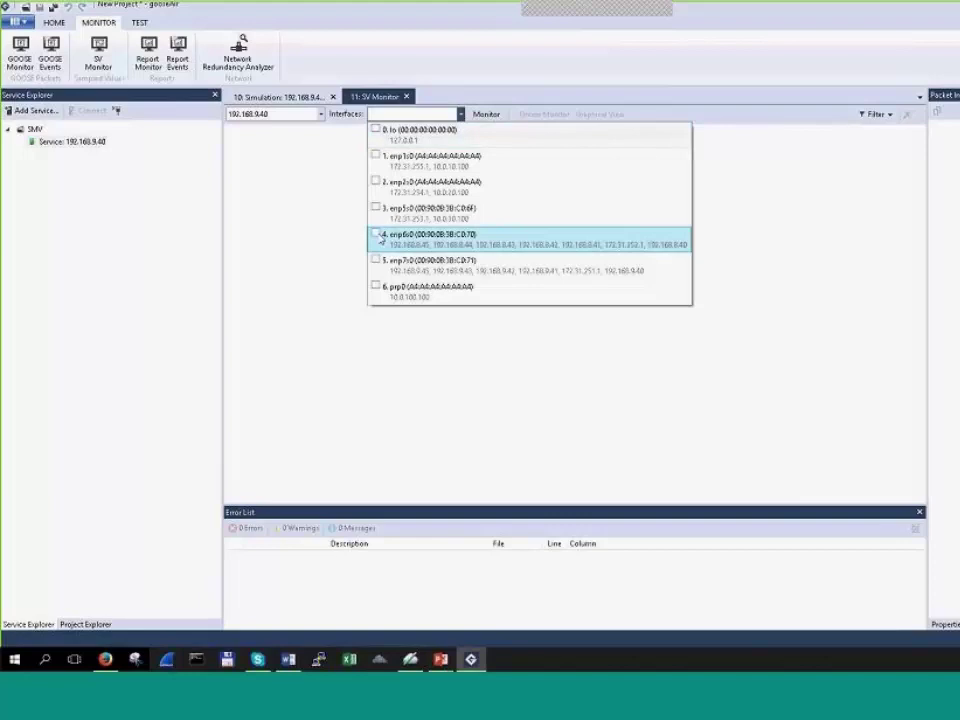
left_click(378, 236)
left_click(320, 237)
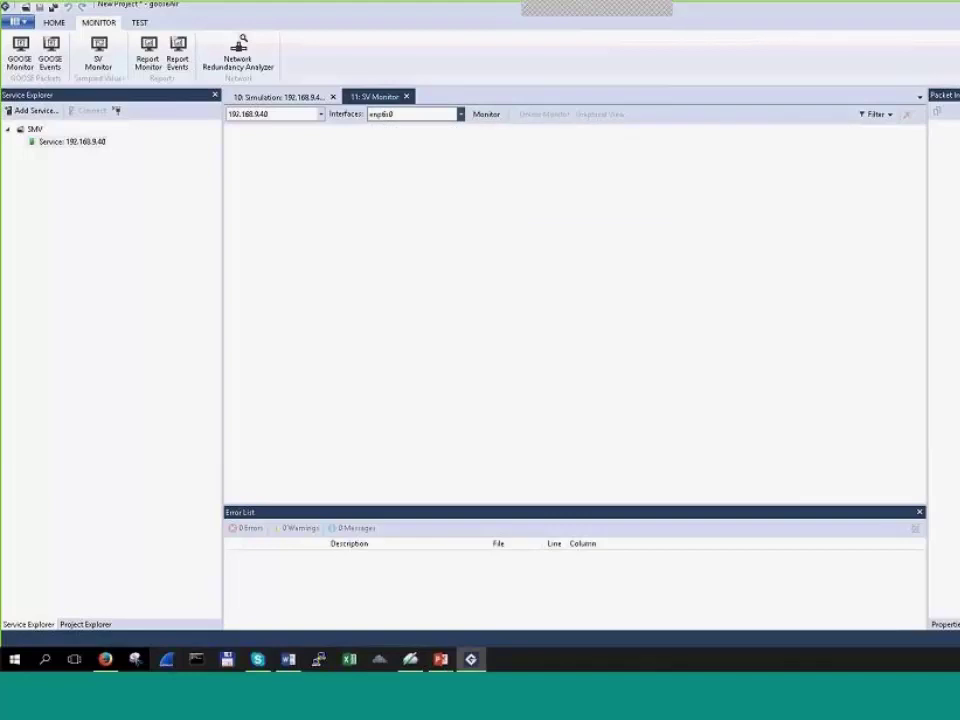
left_click(487, 114)
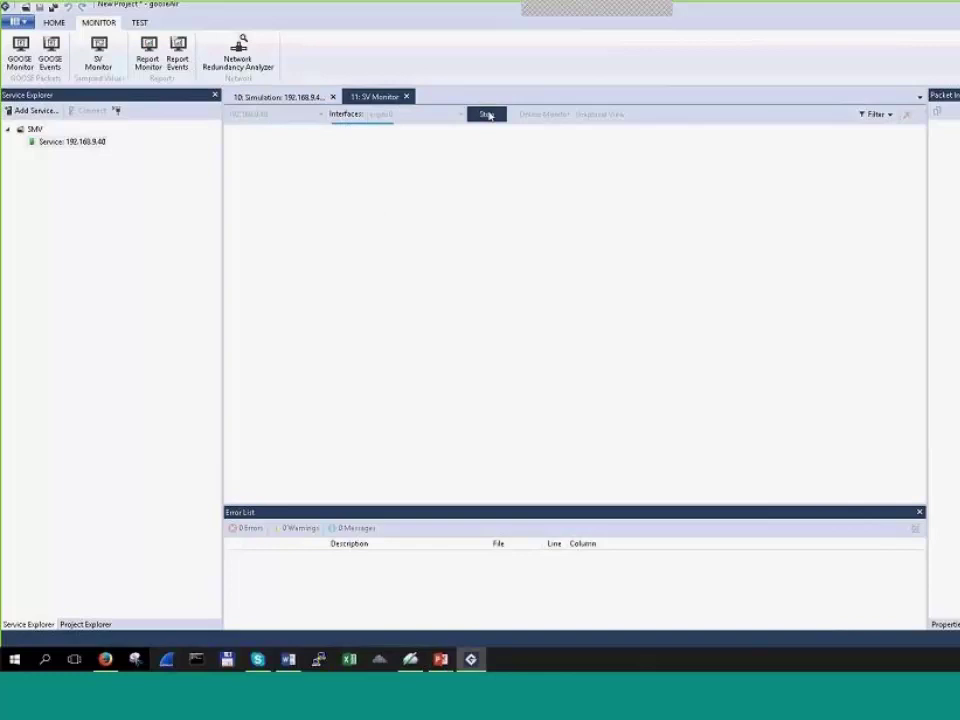
left_click(486, 115)
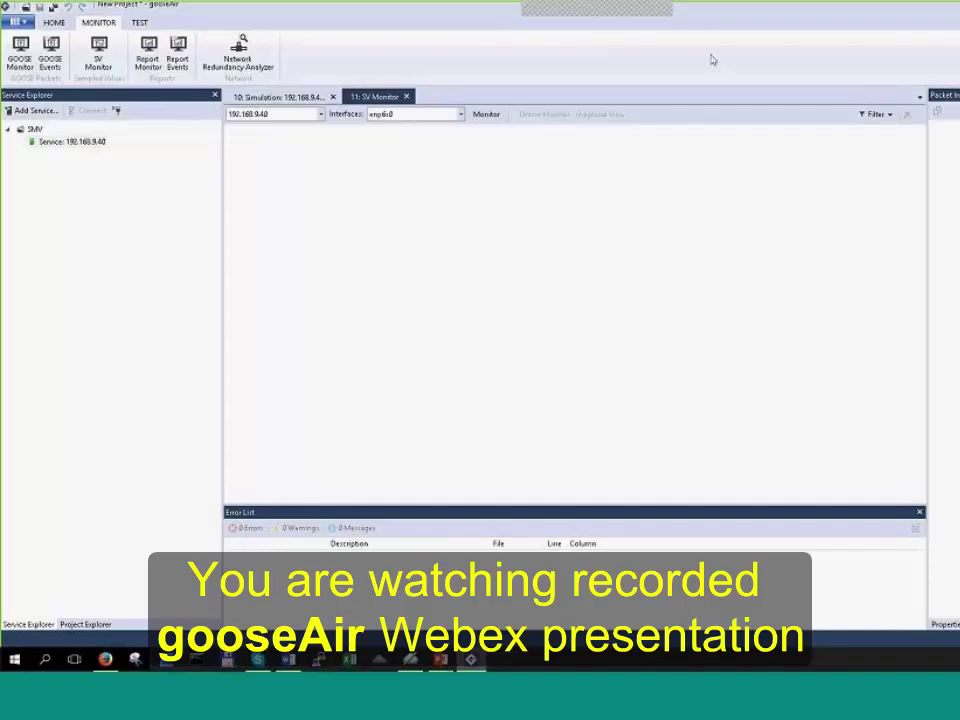
Step: Add a Sampled Values service at 192.168.9.80, then bring Firefox to the front
left_click(40, 111)
left_click(611, 446)
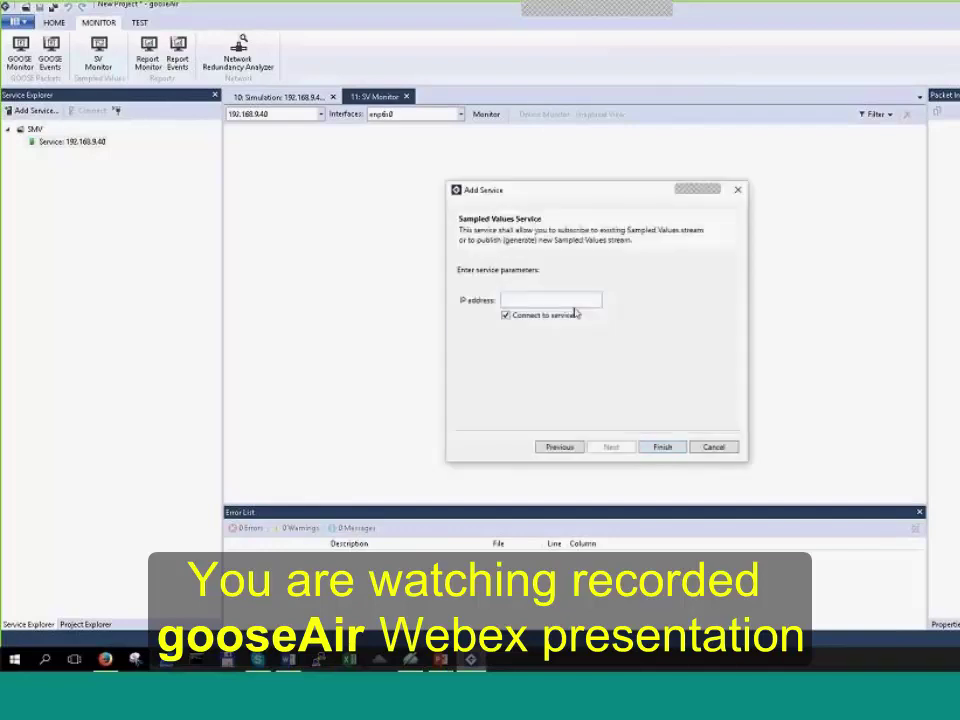
type("192.168.")
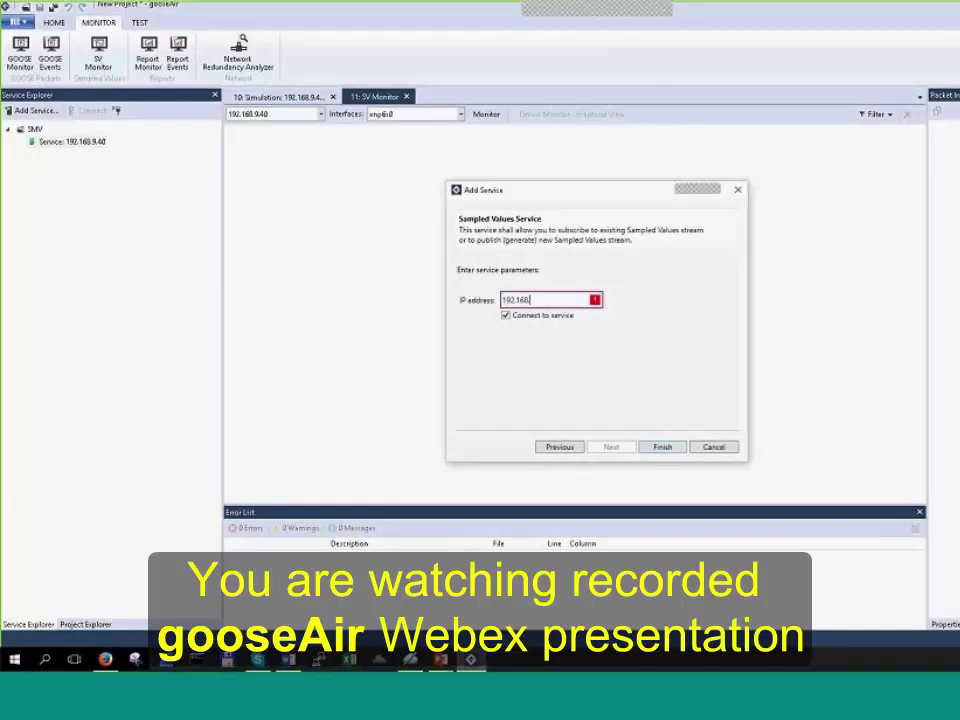
type("9.80")
double_click(558, 297)
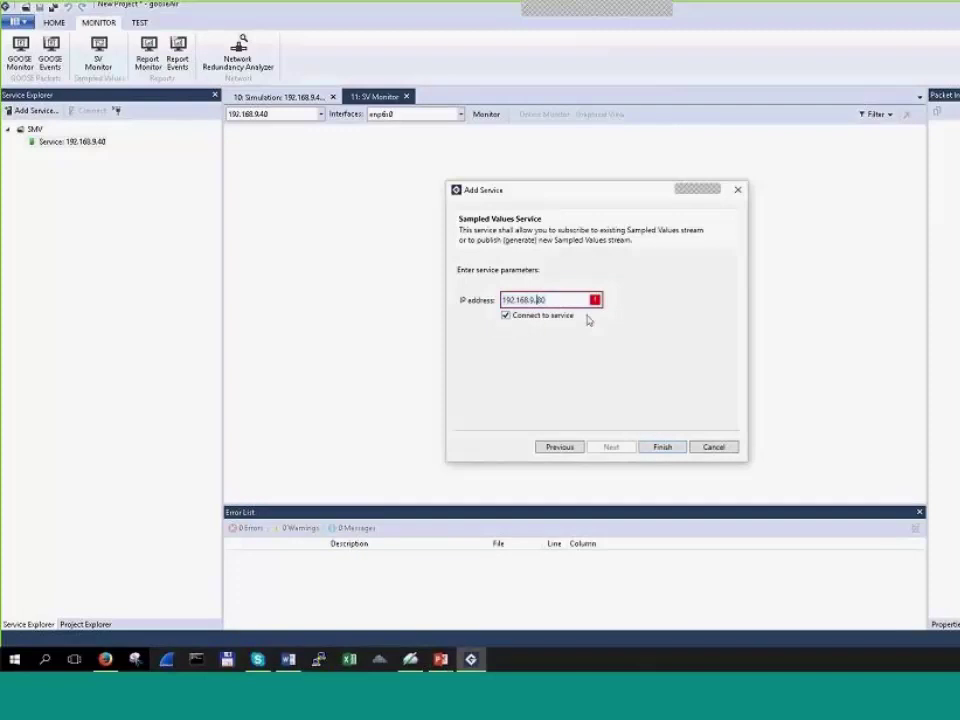
key("Return")
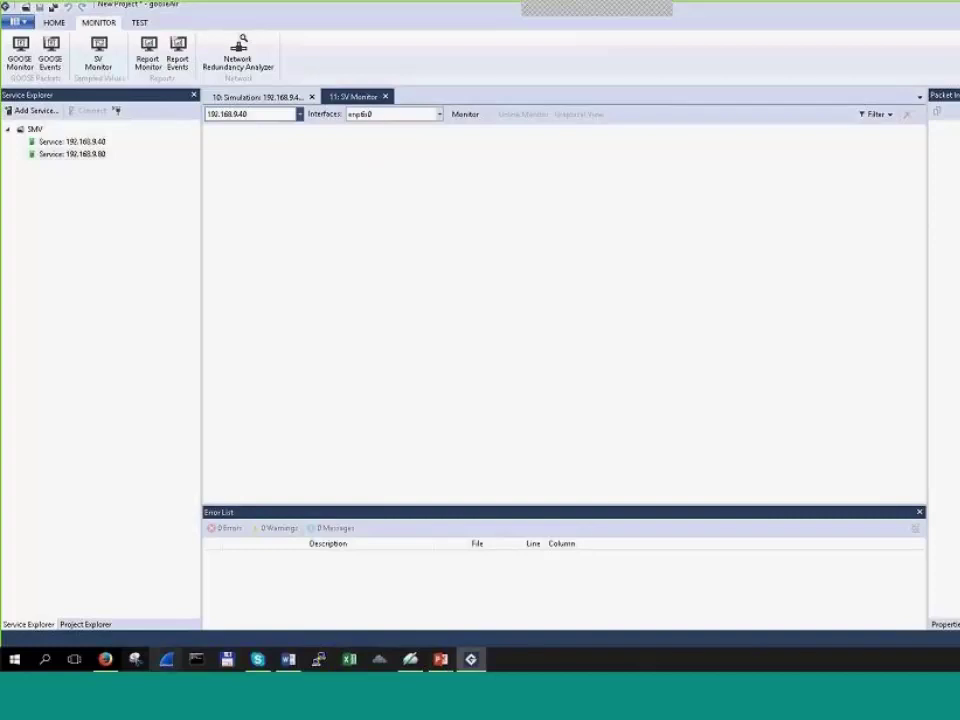
key("alt+Tab")
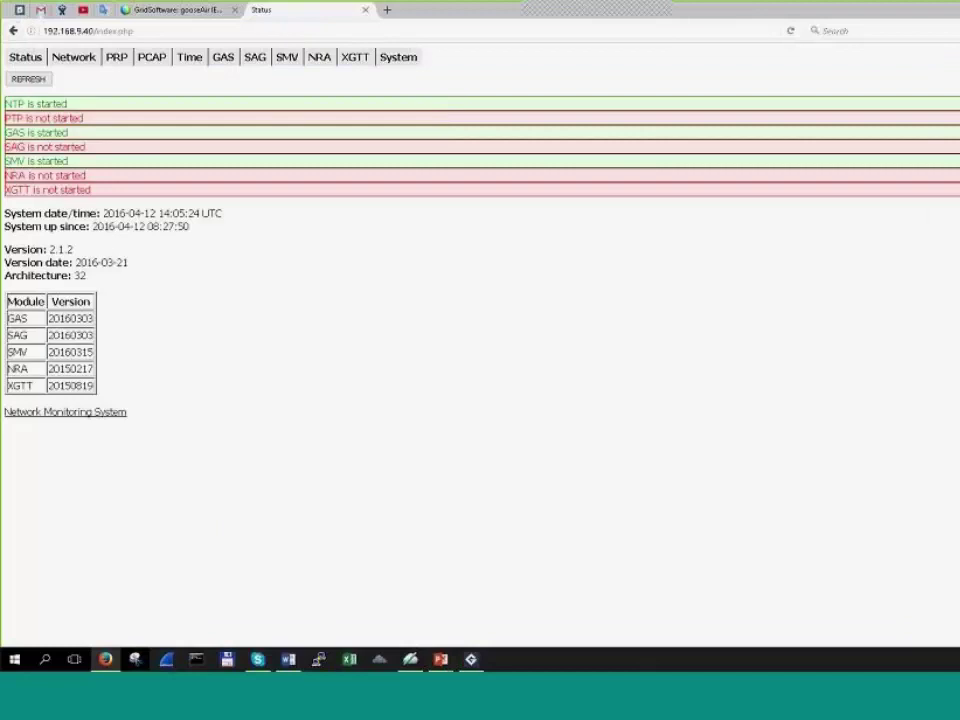
Step: Open the device web interface at 192.168.9.80 in a new Firefox tab
left_click(387, 10)
type("1")
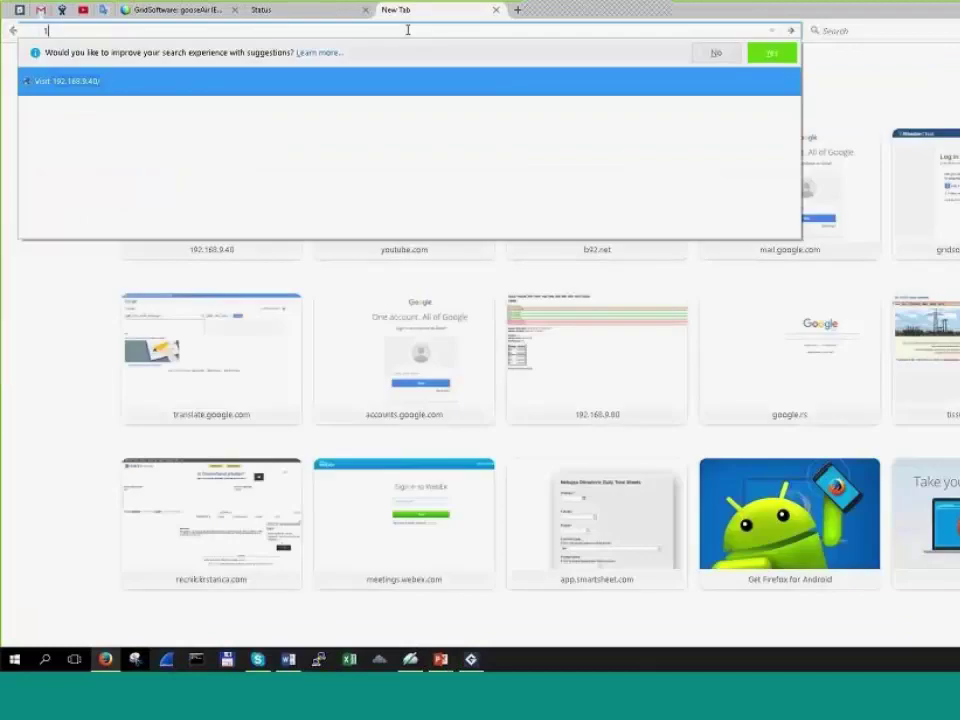
type("92.168.9.4")
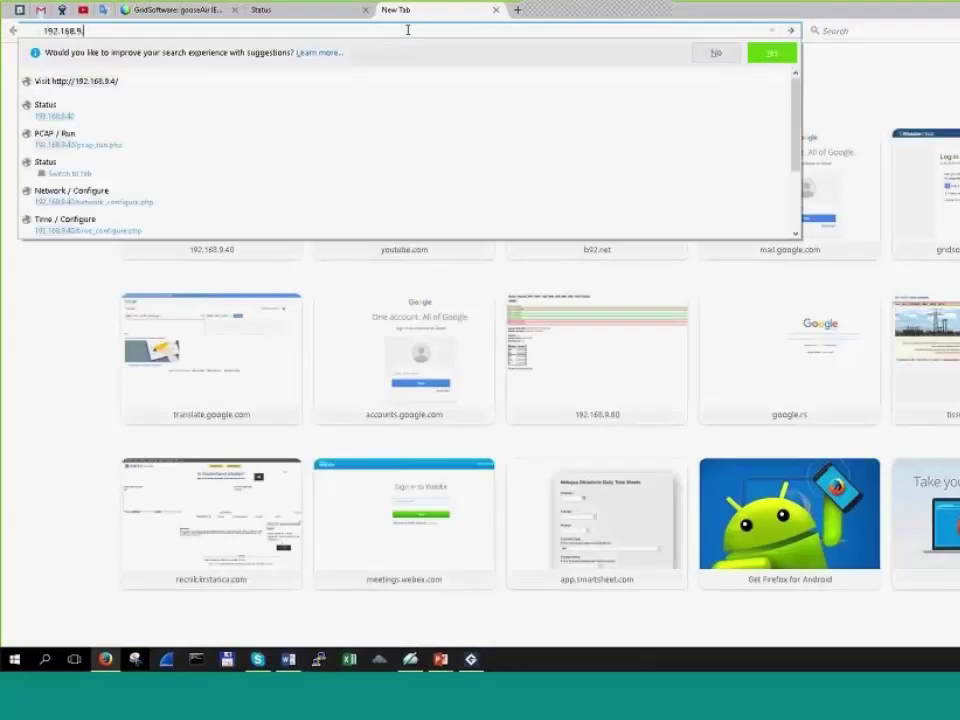
type("80/")
key("Return")
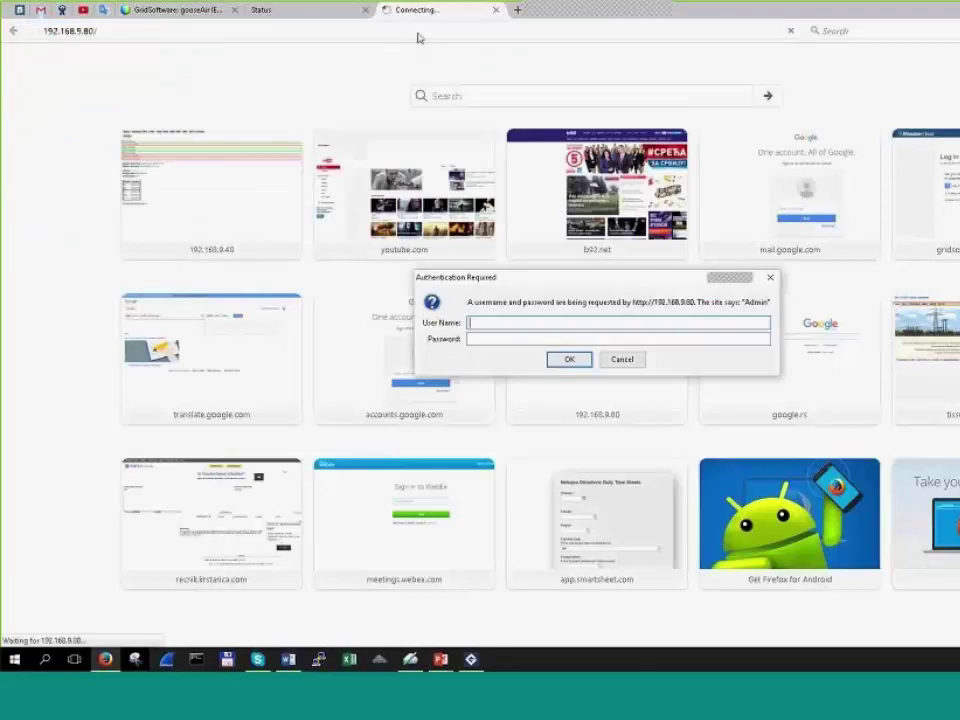
Step: Log in with the device username and password, decline saving the login, and return to gooseAir
type("admin")
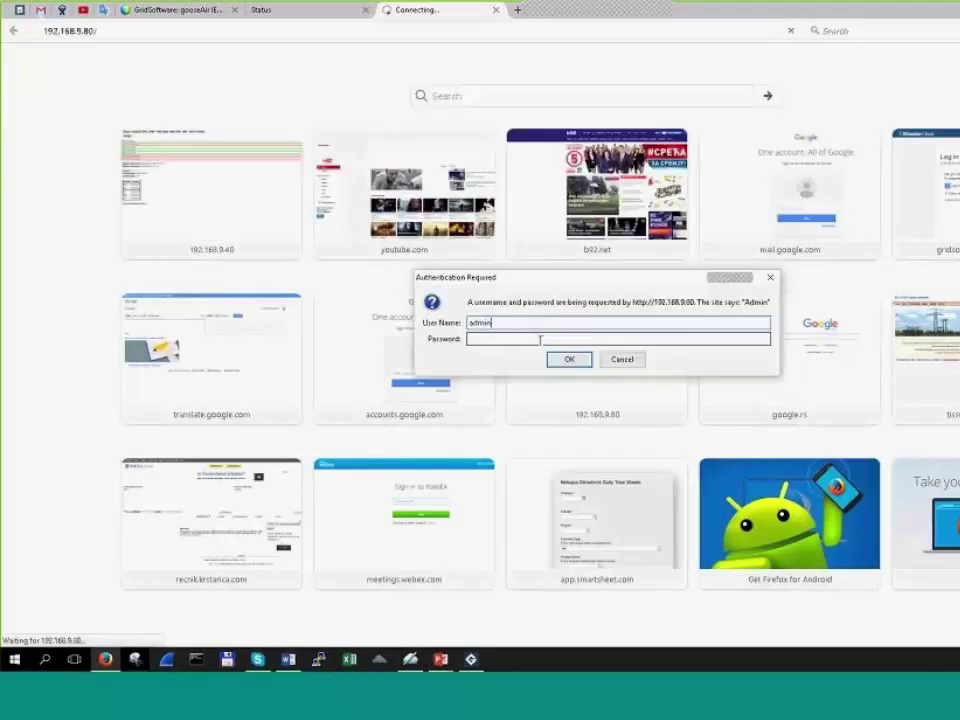
left_click(540, 339)
type("admin")
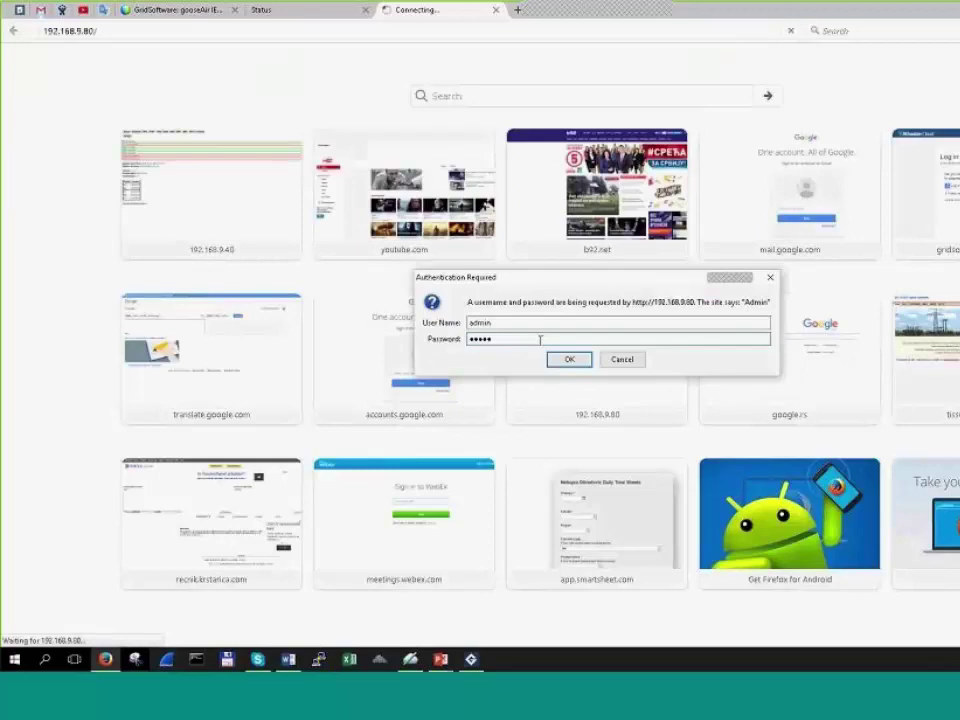
key("Return")
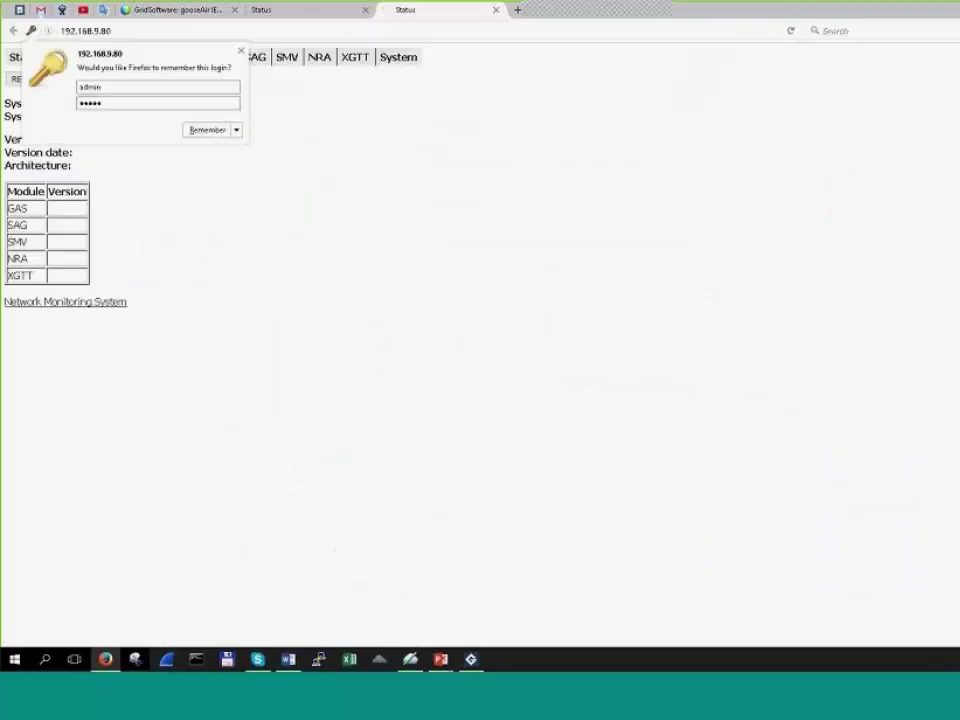
left_click(540, 339)
key("alt+Tab")
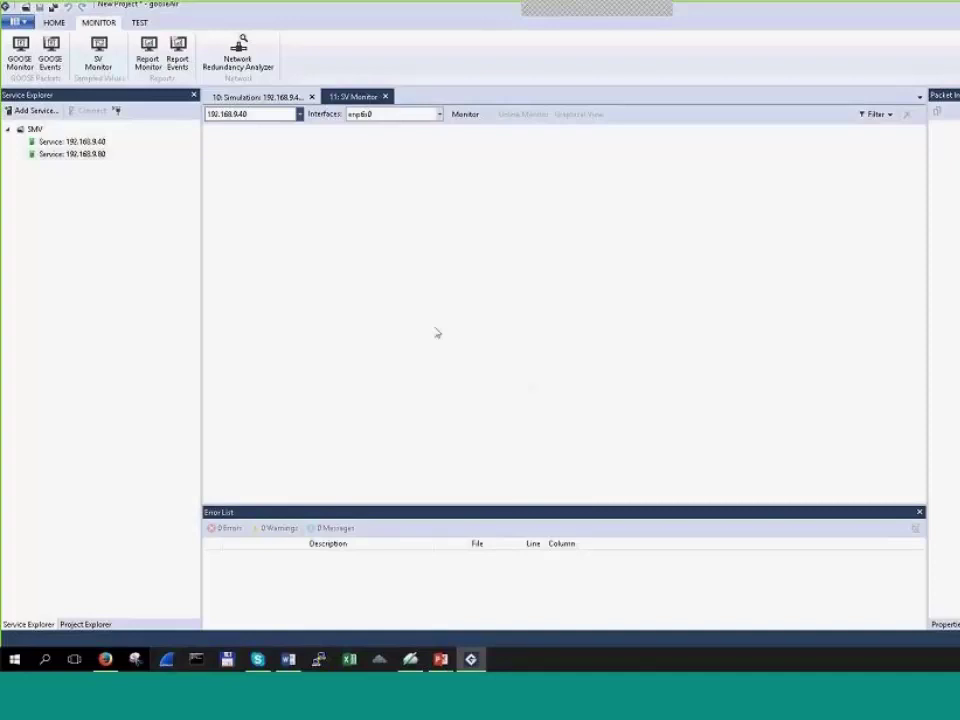
Step: Toggle the monitored service between 192.168.9.80 and 192.168.9.40, settling on 192.168.9.40
left_click(298, 115)
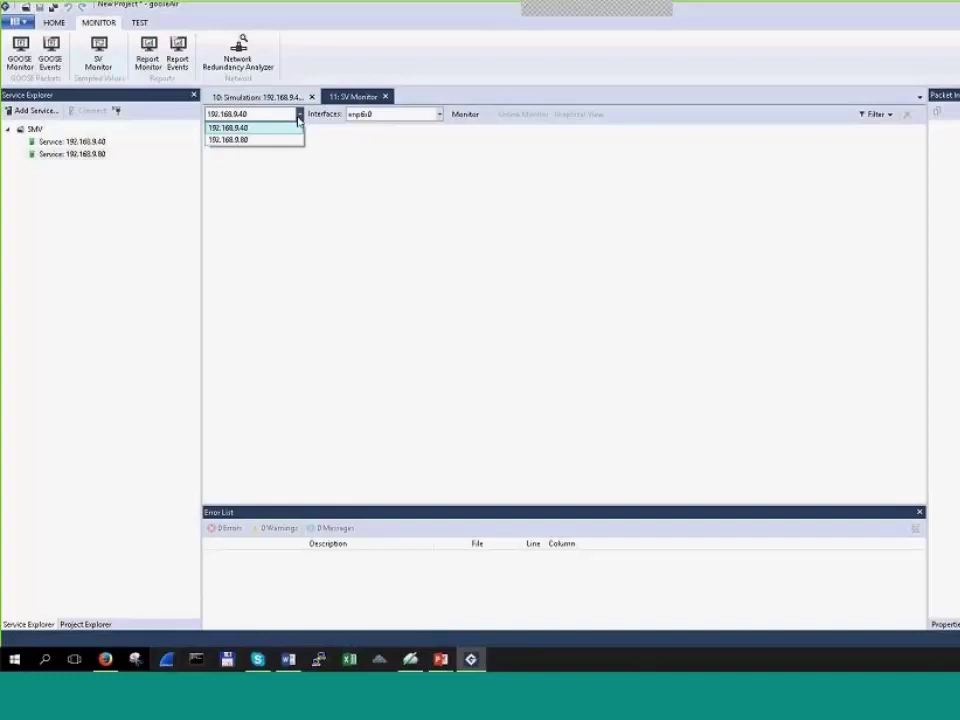
left_click(277, 140)
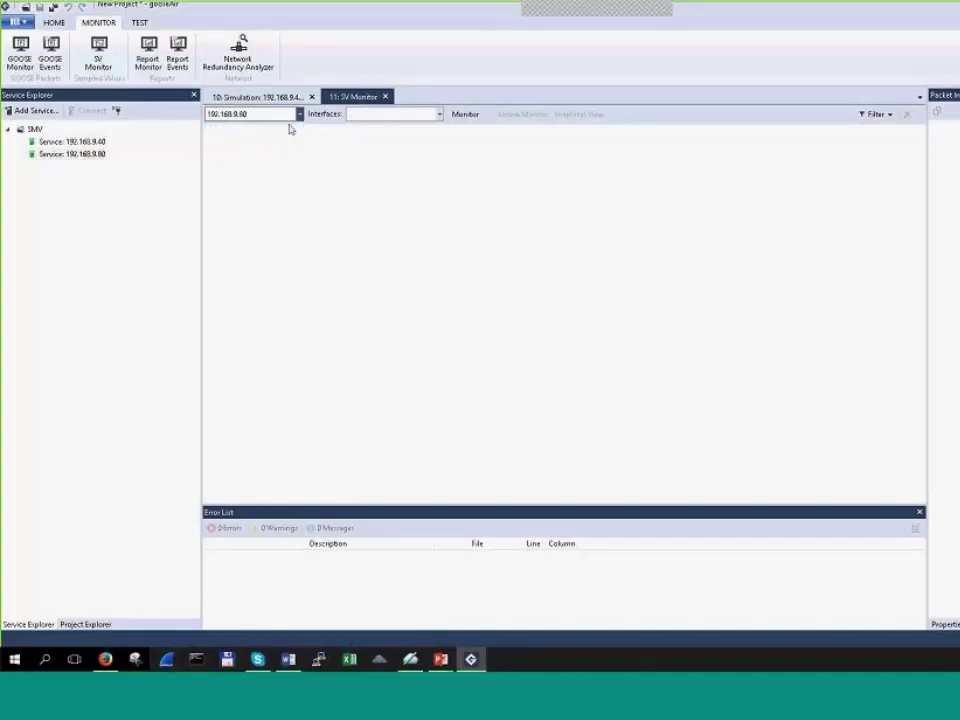
left_click(298, 114)
left_click(279, 139)
left_click(298, 114)
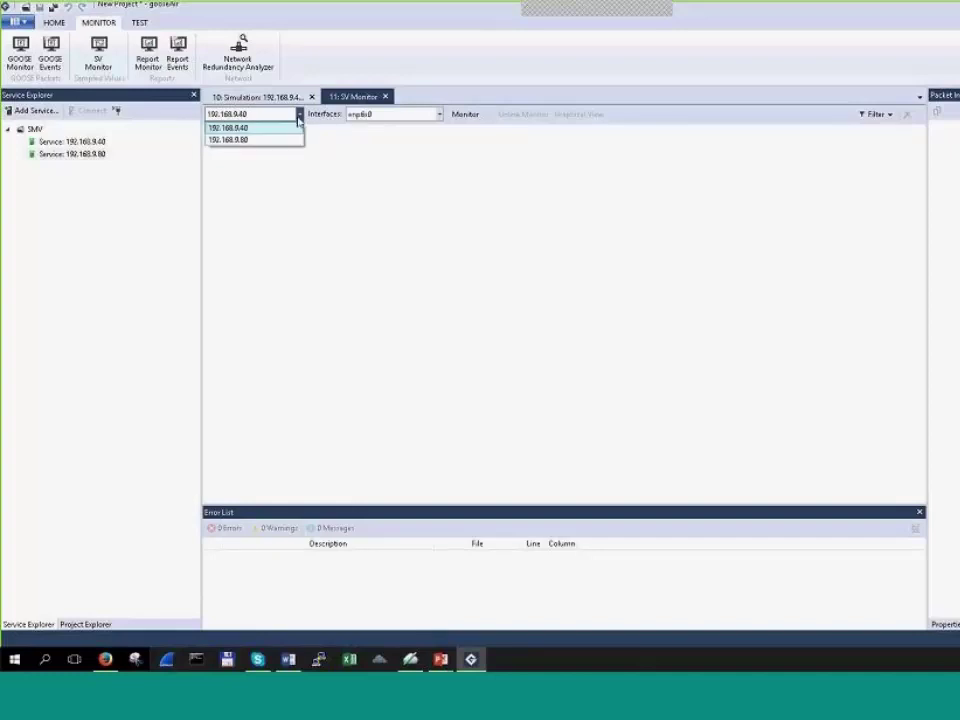
left_click(286, 140)
left_click(96, 153)
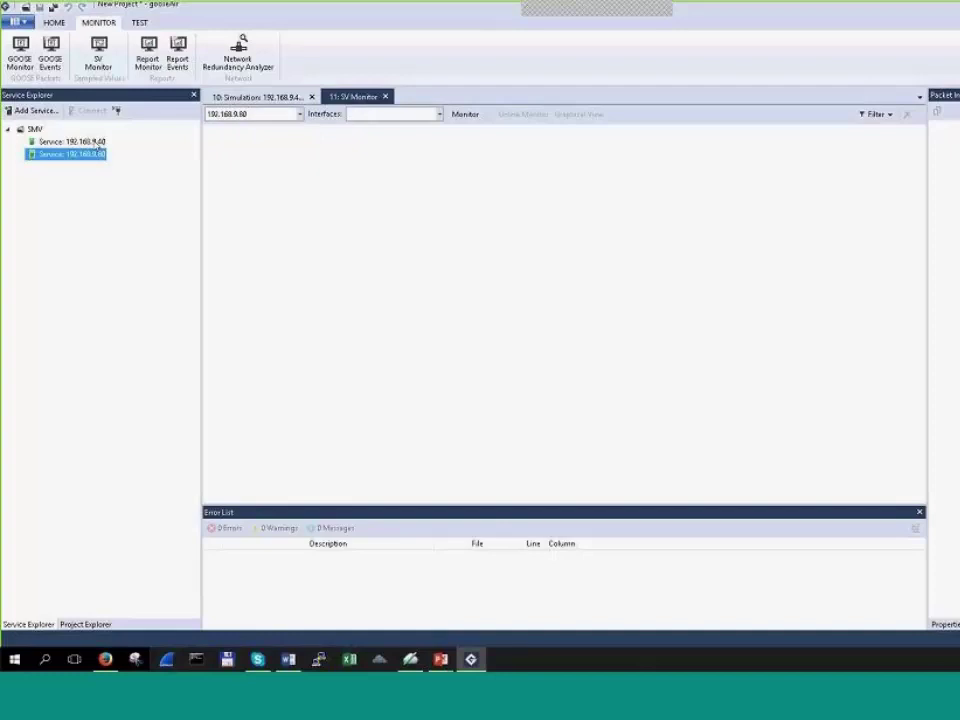
left_click(97, 142)
left_click(298, 114)
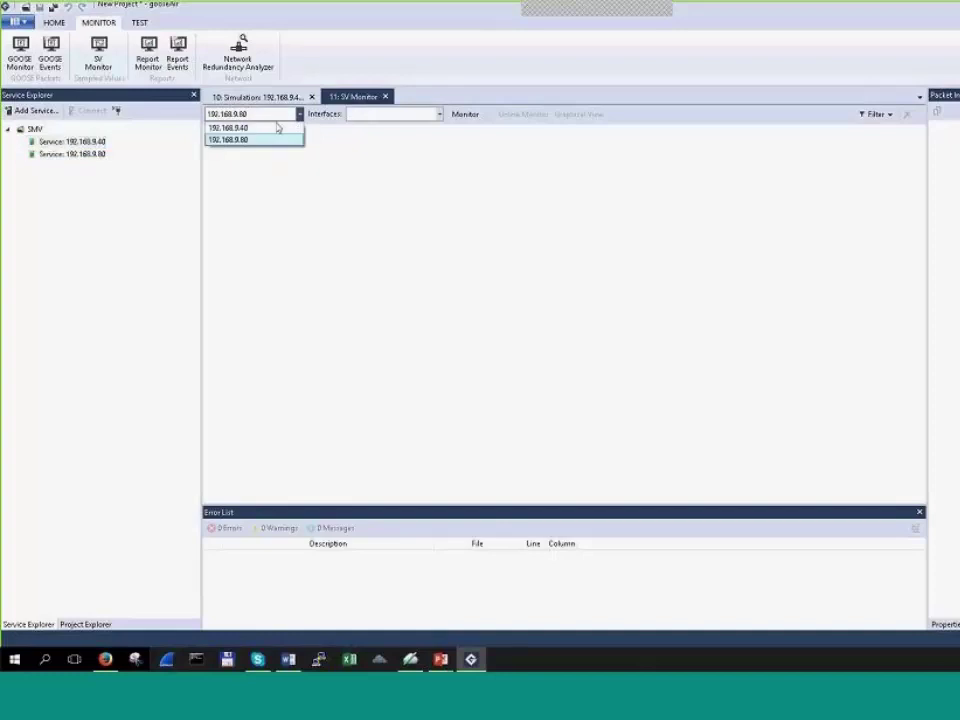
left_click(279, 127)
Step: Browse the network interface list and Simulation view, then reselect the 192.168.9.40 service
left_click(439, 115)
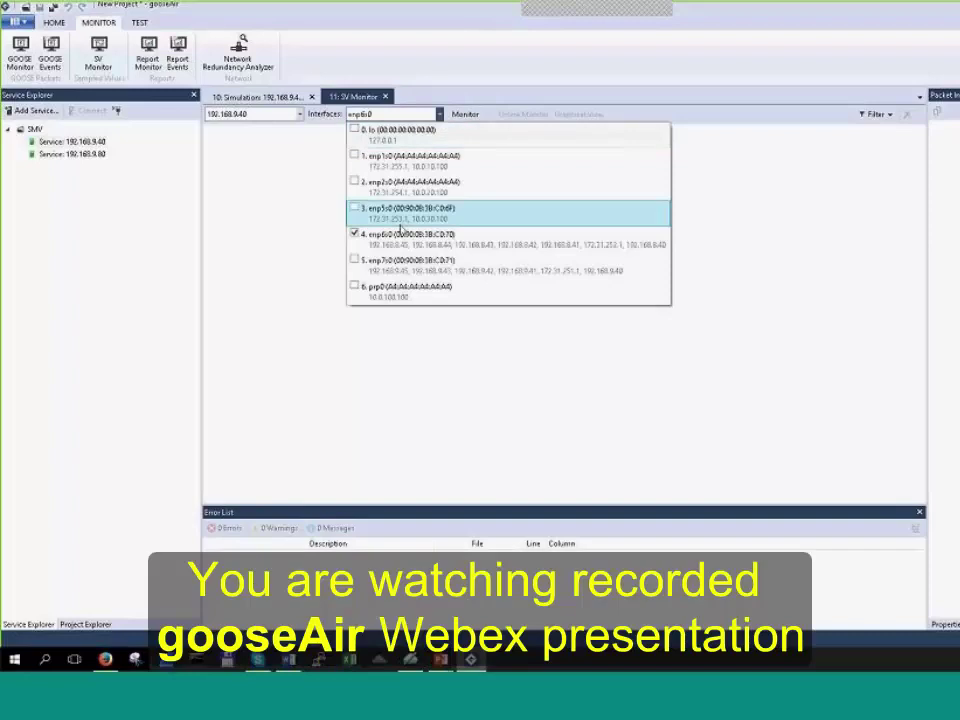
left_click(287, 211)
left_click(439, 115)
left_click(101, 154)
left_click(258, 96)
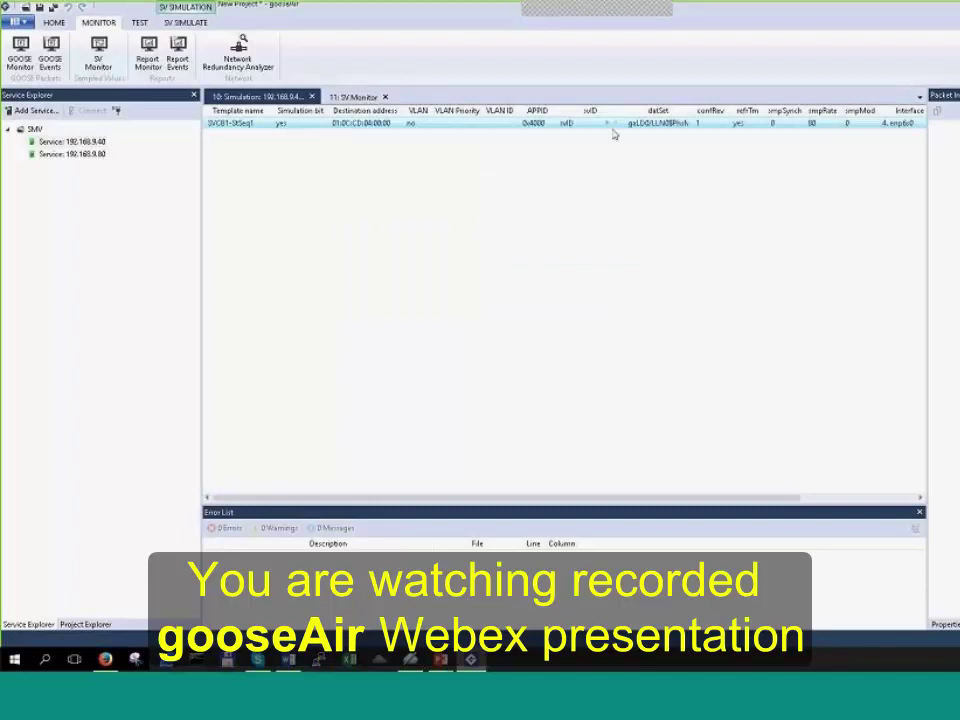
left_click(80, 142)
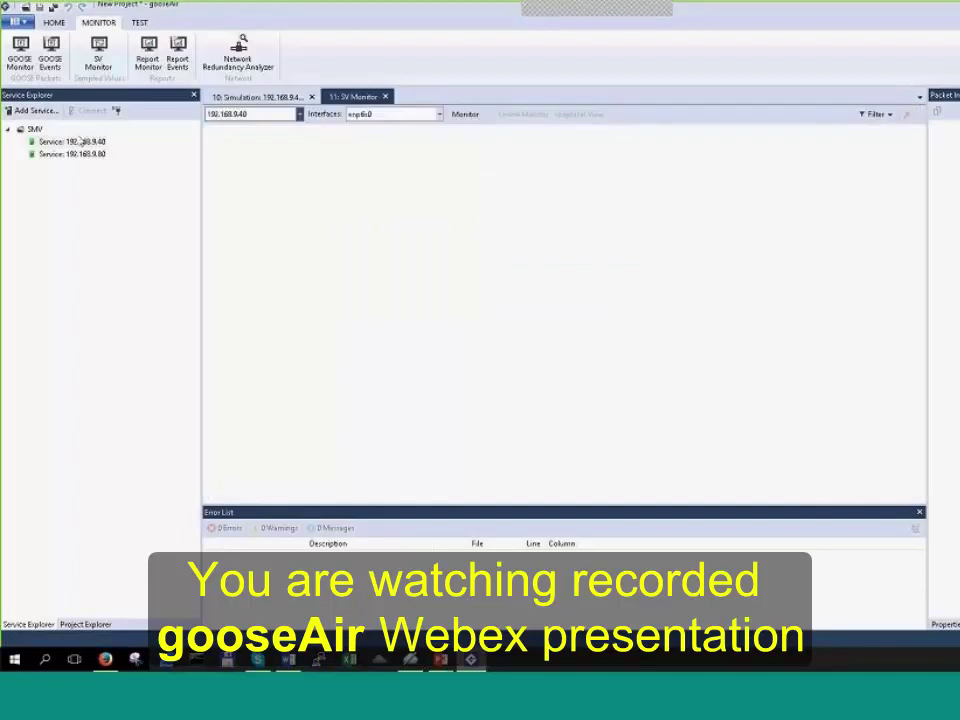
left_click(80, 142)
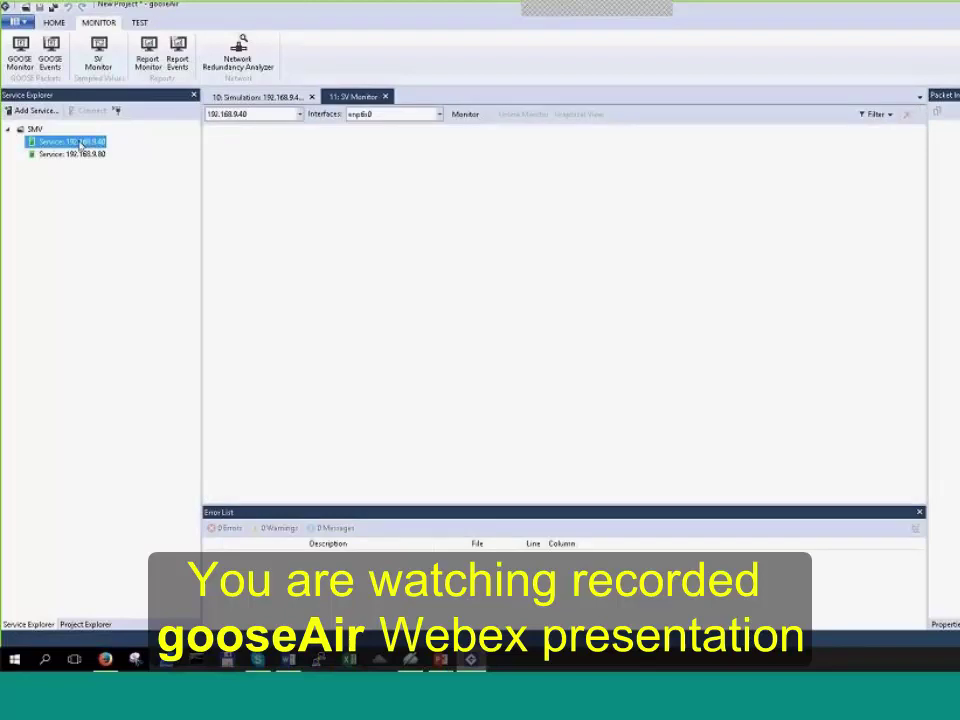
Step: Start monitoring 192.168.9.80 on the enp6s0 interface and show the Simulation tab
left_click(300, 116)
left_click(255, 140)
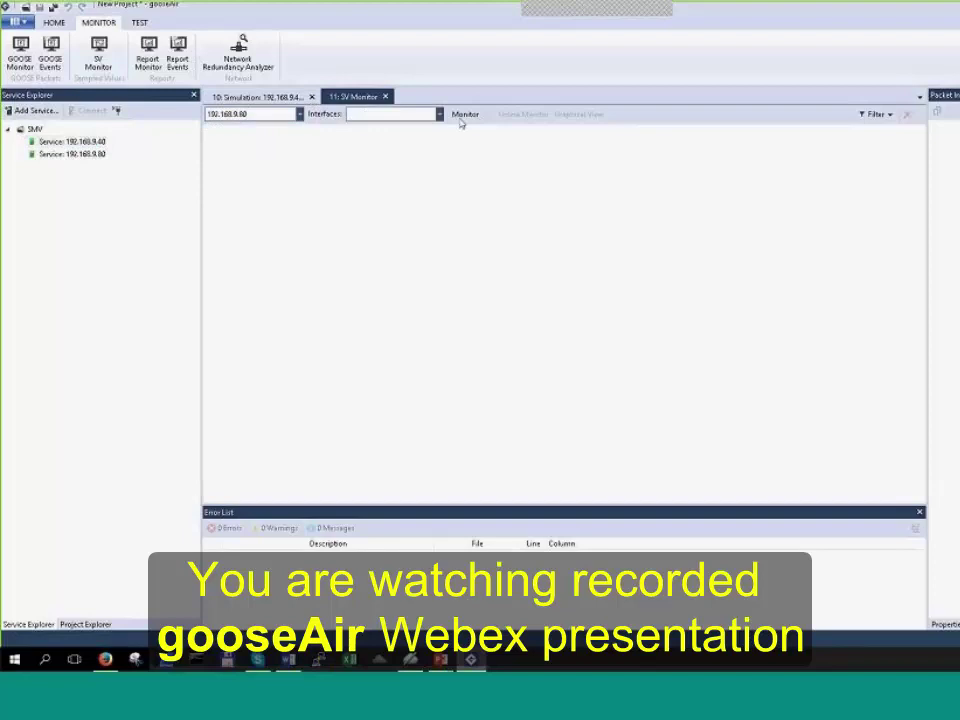
left_click(439, 114)
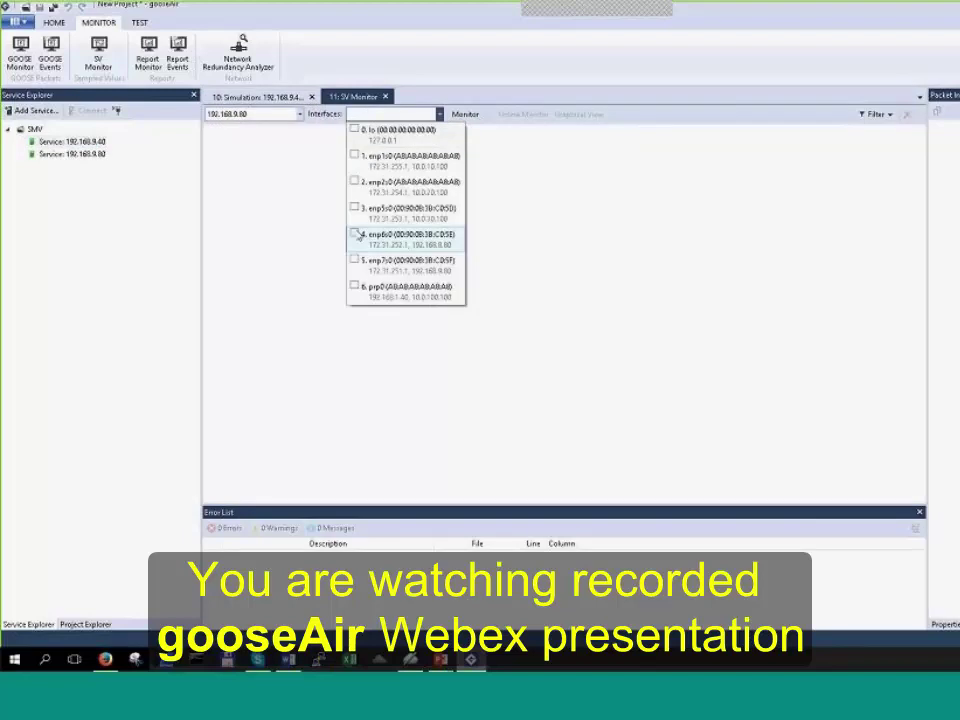
left_click(400, 236)
left_click(465, 114)
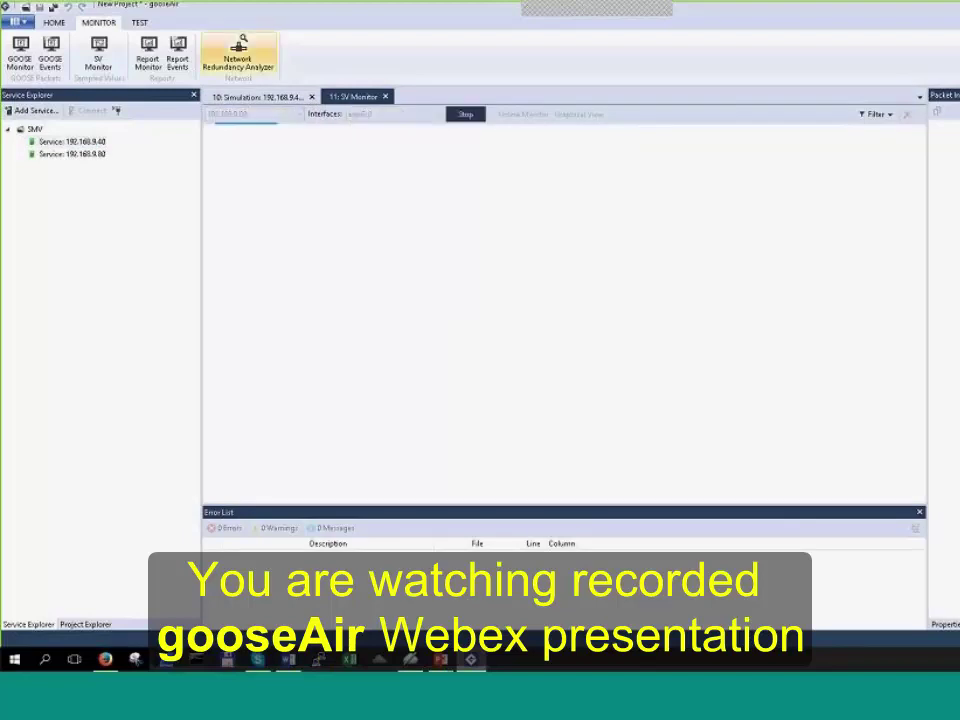
left_click(258, 97)
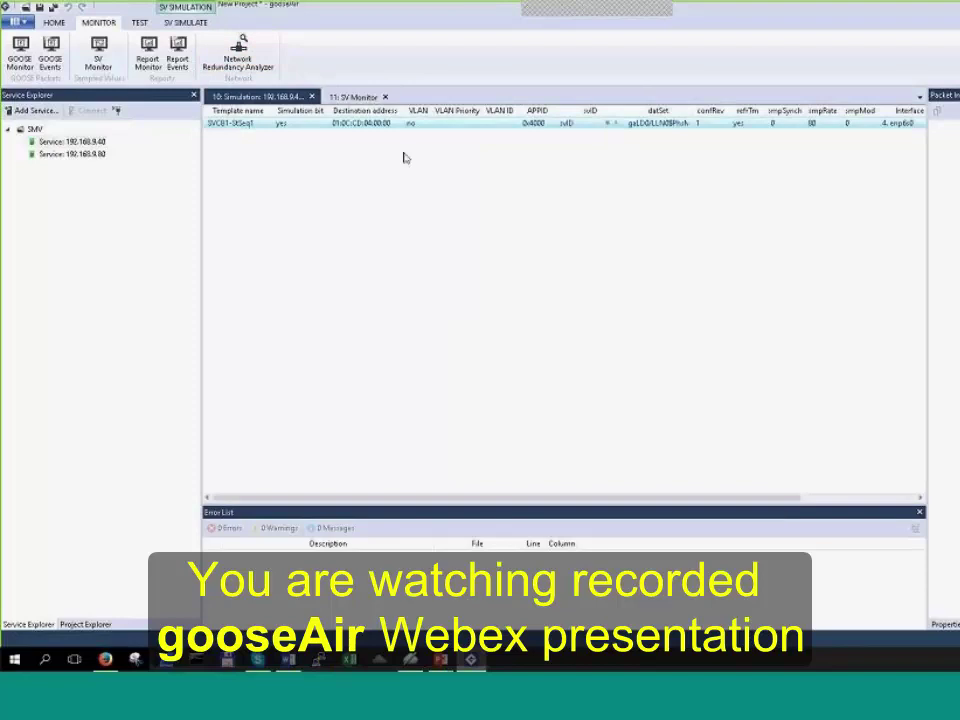
Step: In SV Monitor, select the captured stream, widen its address columns and open Online Monitor
left_click(355, 97)
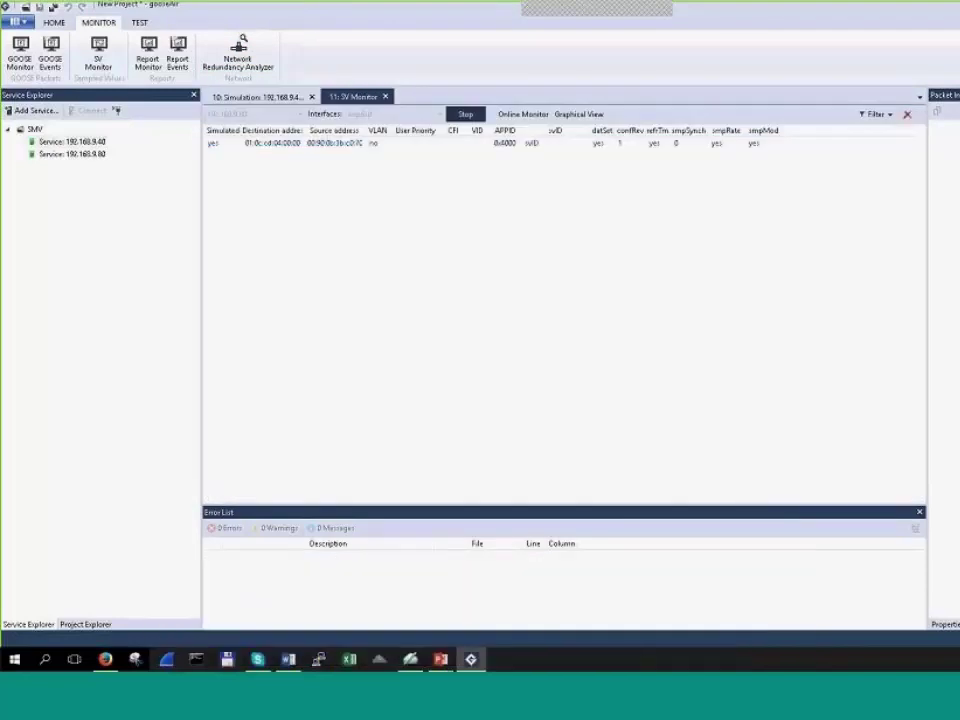
left_click(476, 145)
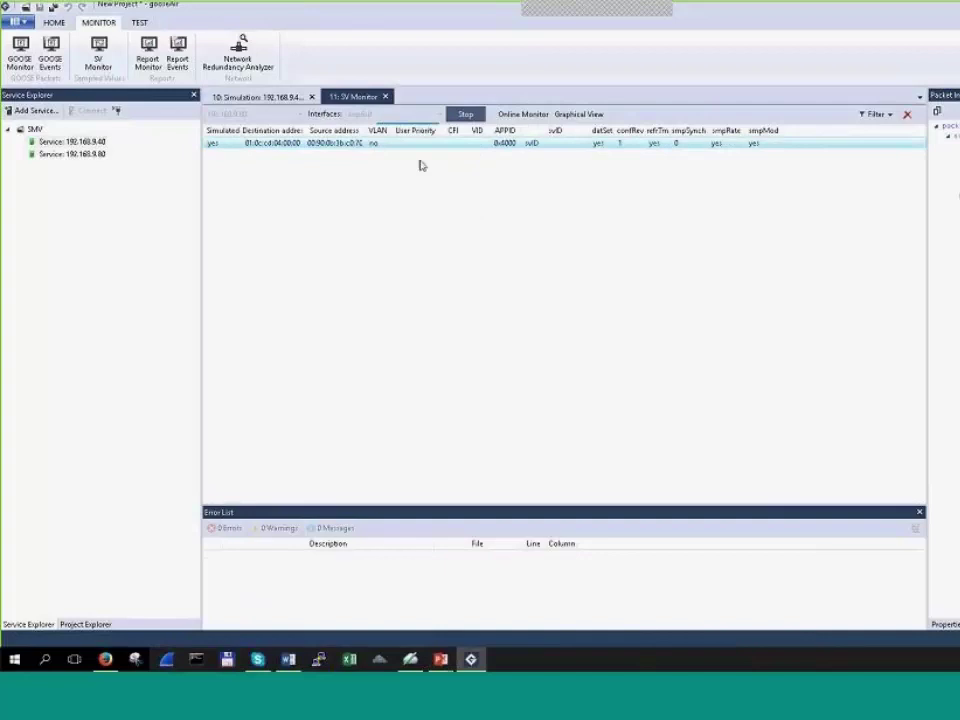
left_click_drag(304, 131, 368, 131)
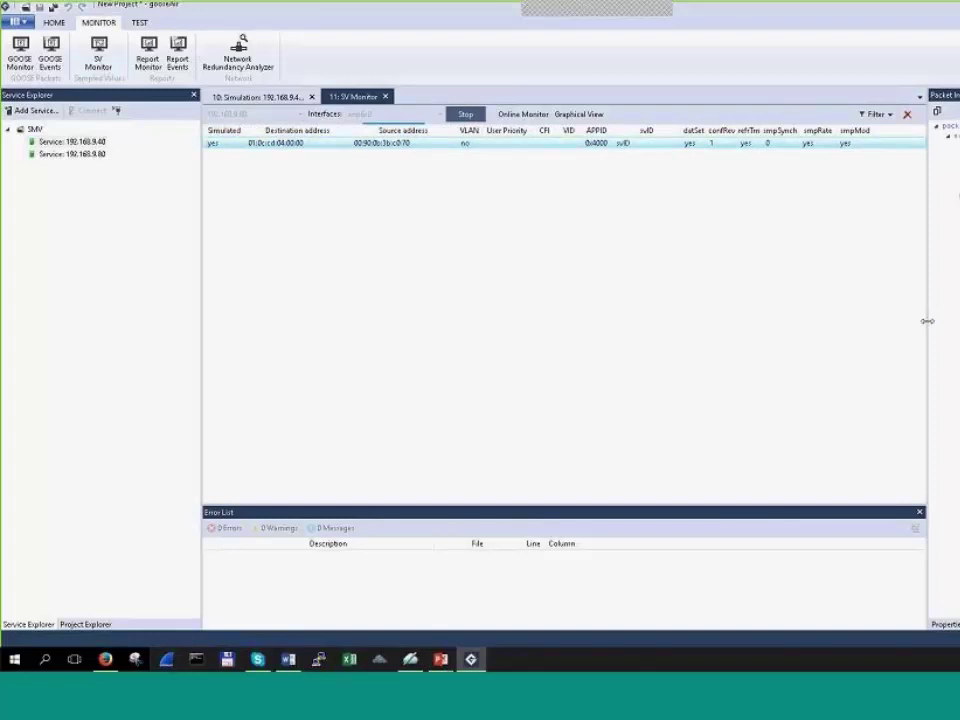
left_click(879, 146)
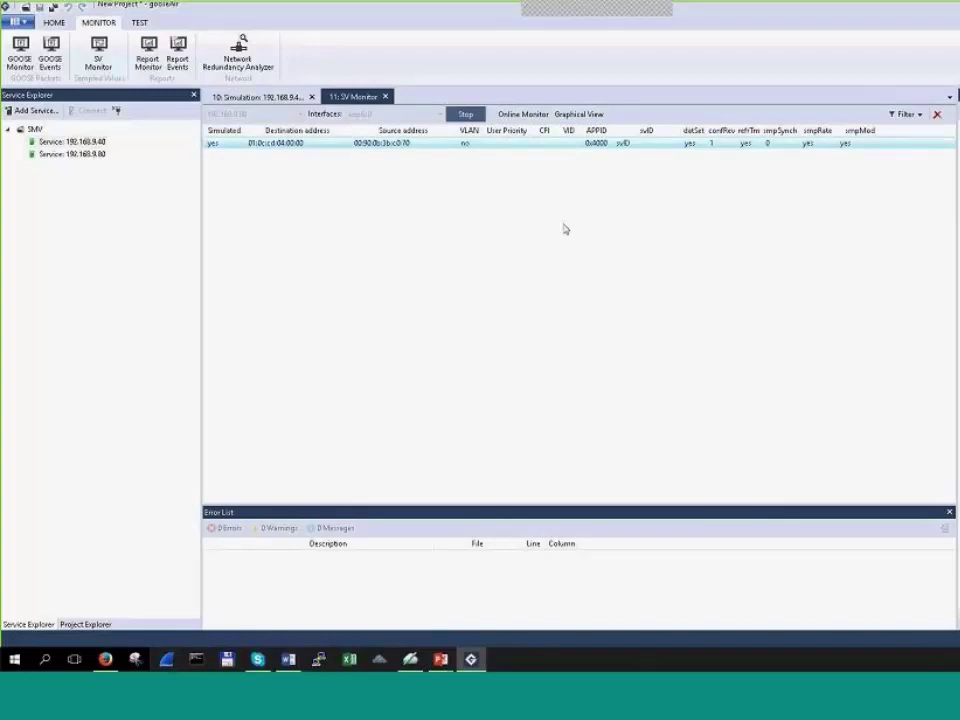
left_click(531, 118)
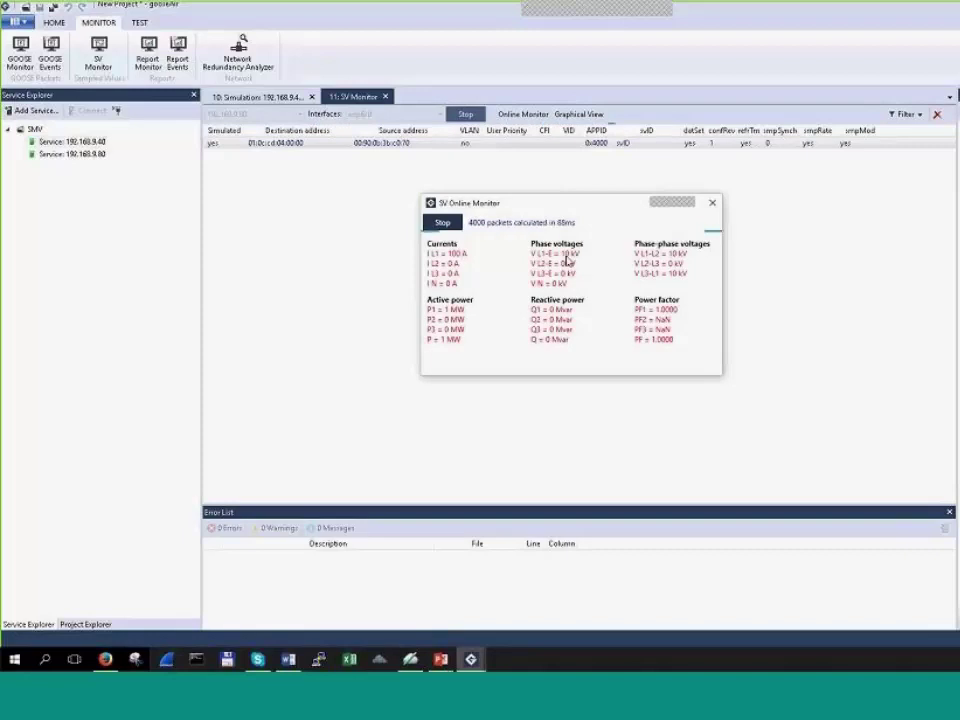
Step: Switch the SV simulation's State Sequencer to state 3 and confirm the change
left_click(712, 202)
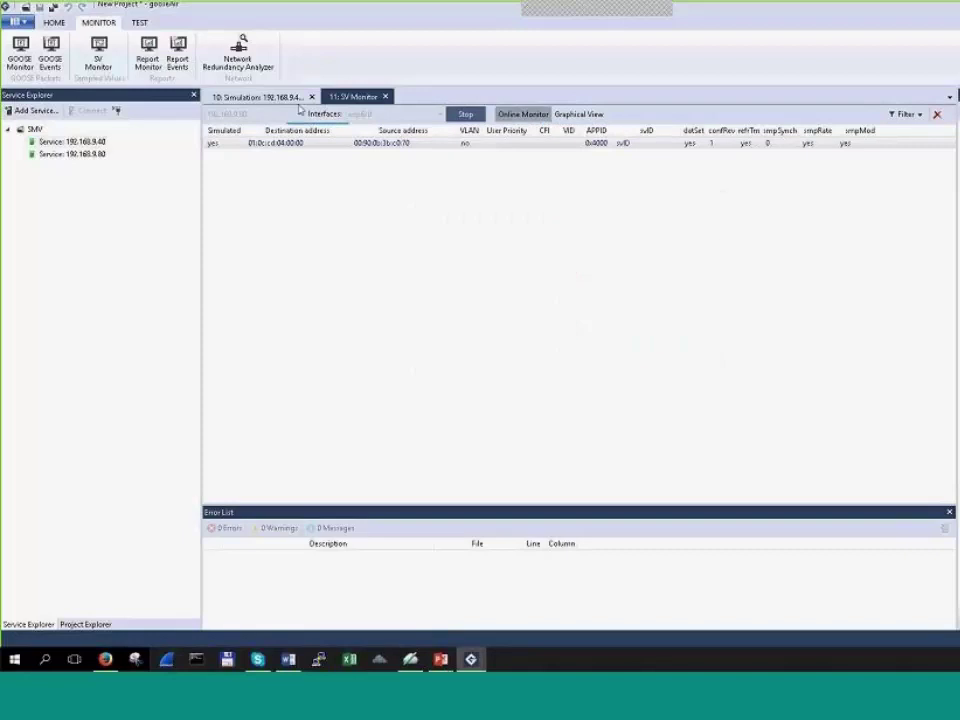
left_click(274, 99)
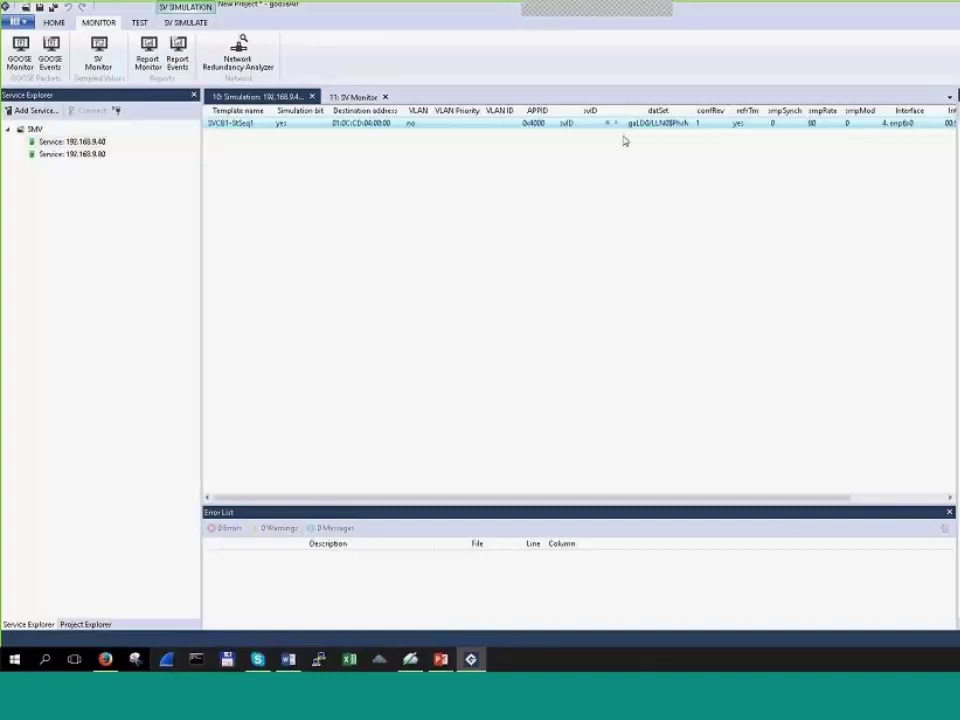
left_click(641, 315)
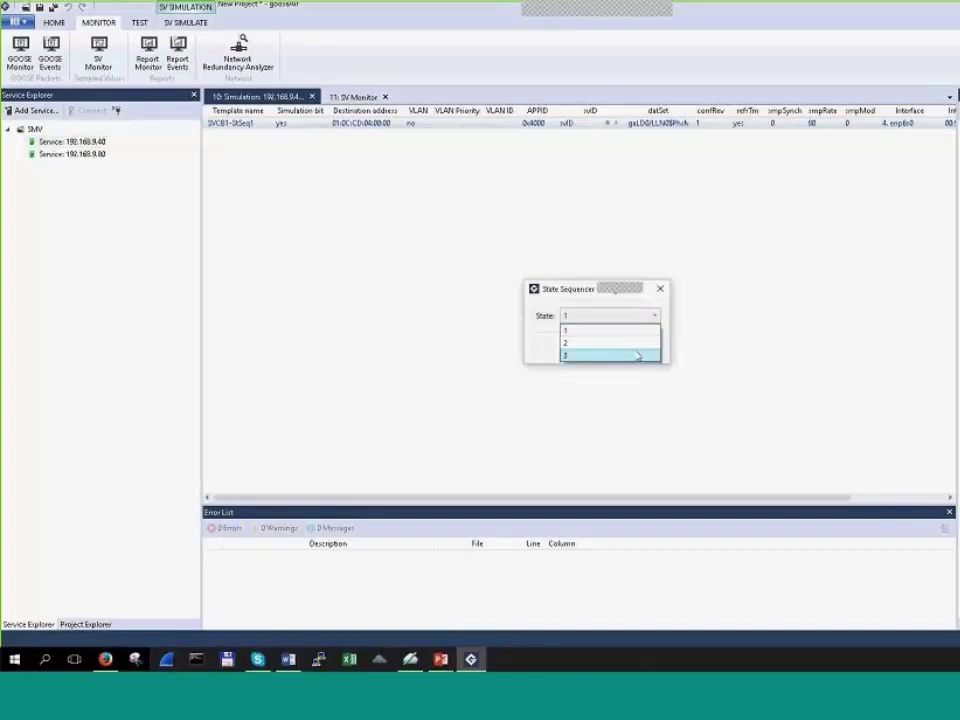
left_click(638, 356)
left_click(593, 348)
key("Return")
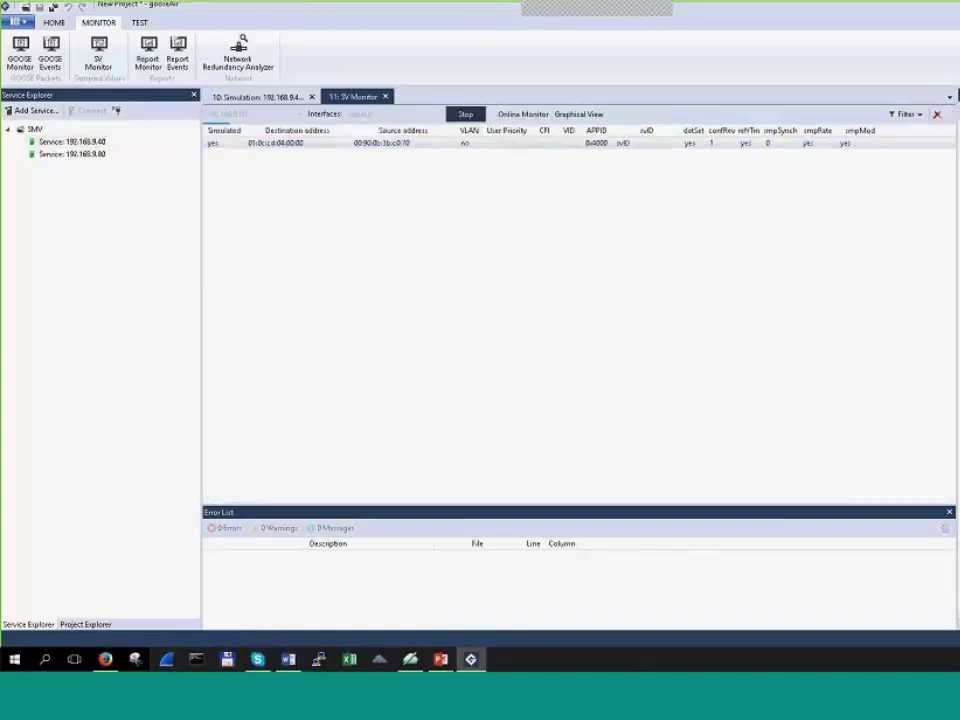
Step: Reopen Online Monitor and reposition it to read 300 A and 30 kV
left_click(523, 114)
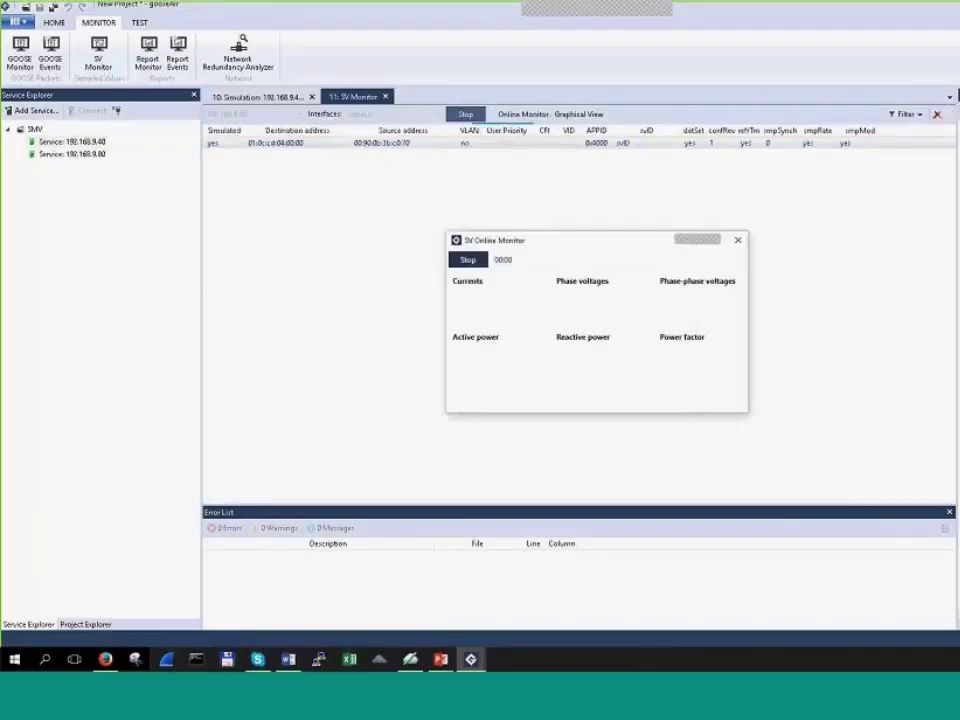
left_click_drag(517, 240, 453, 171)
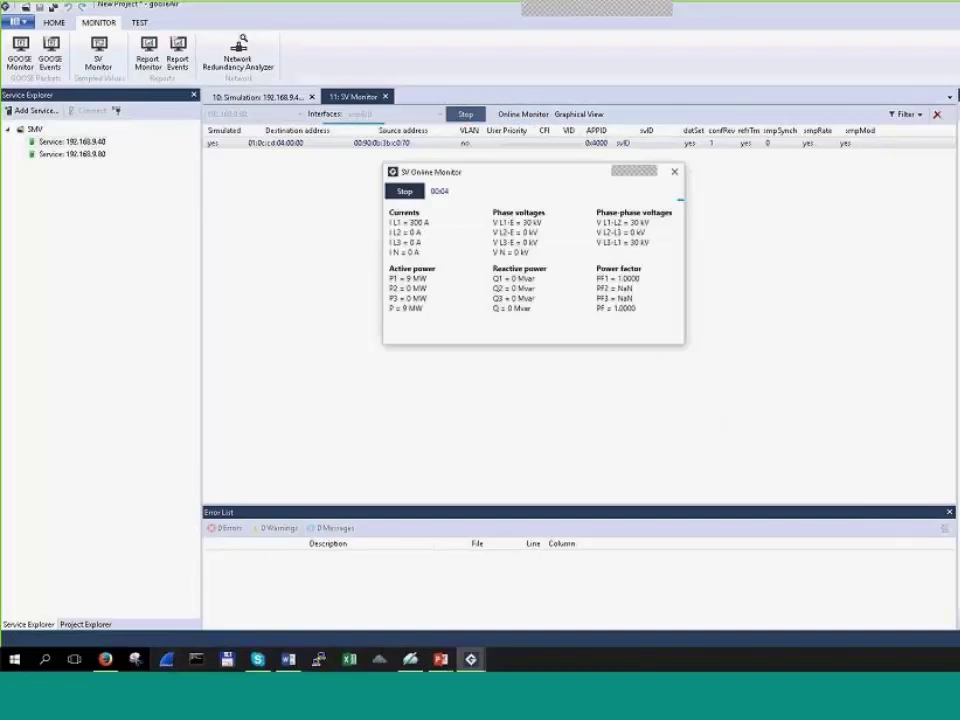
mouse_move(700, 195)
left_mouse_down()
mouse_move(712, 210)
mouse_move(705, 204)
left_mouse_up()
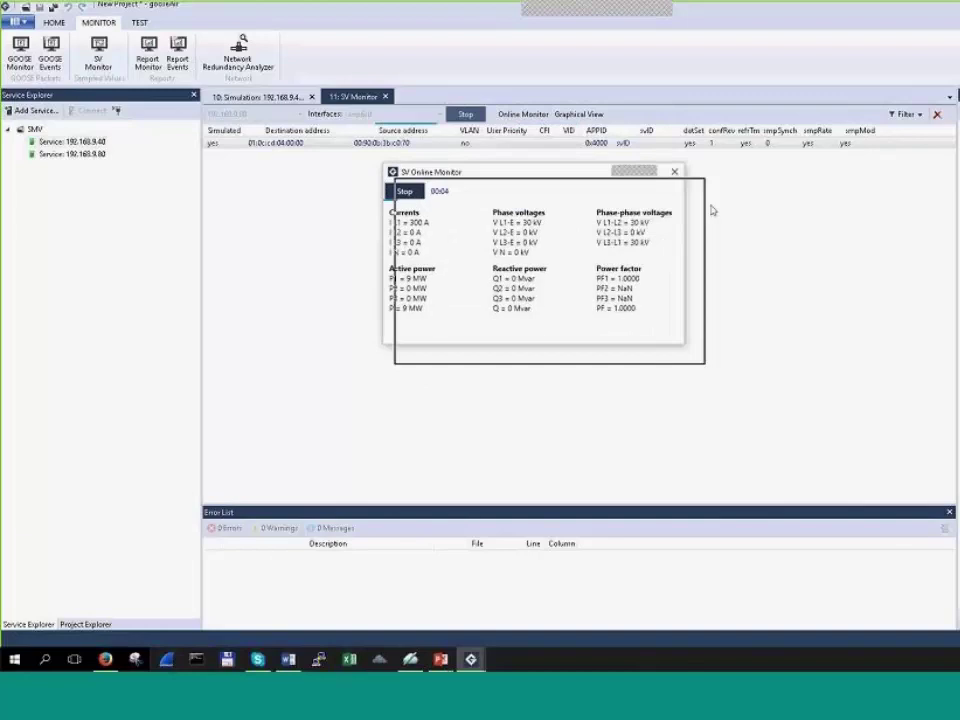
left_click(705, 200)
left_click(577, 115)
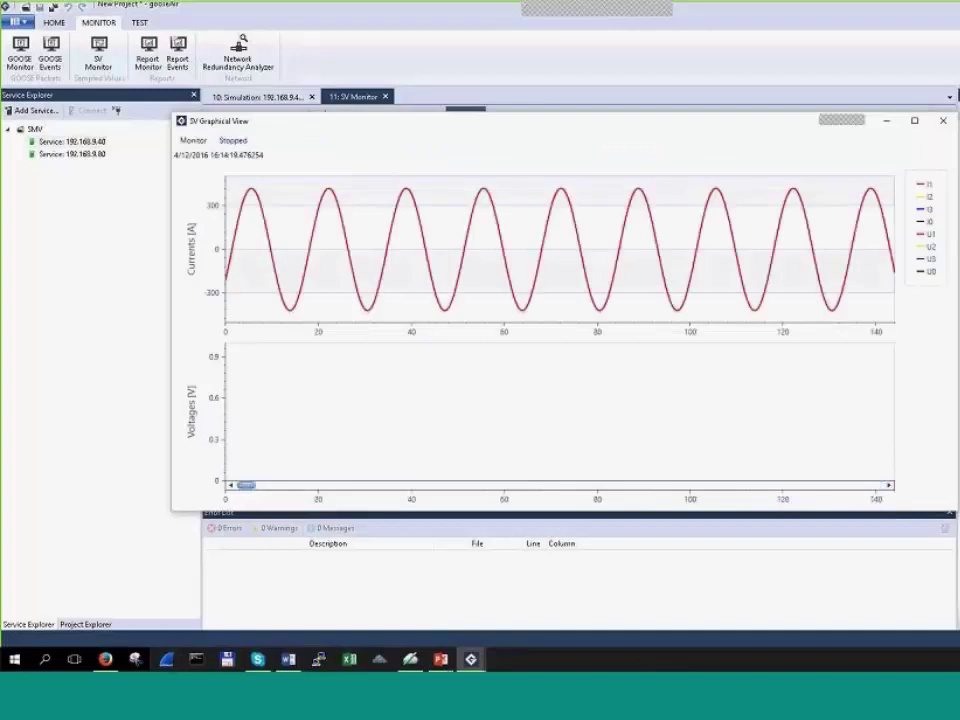
mouse_move(448, 411)
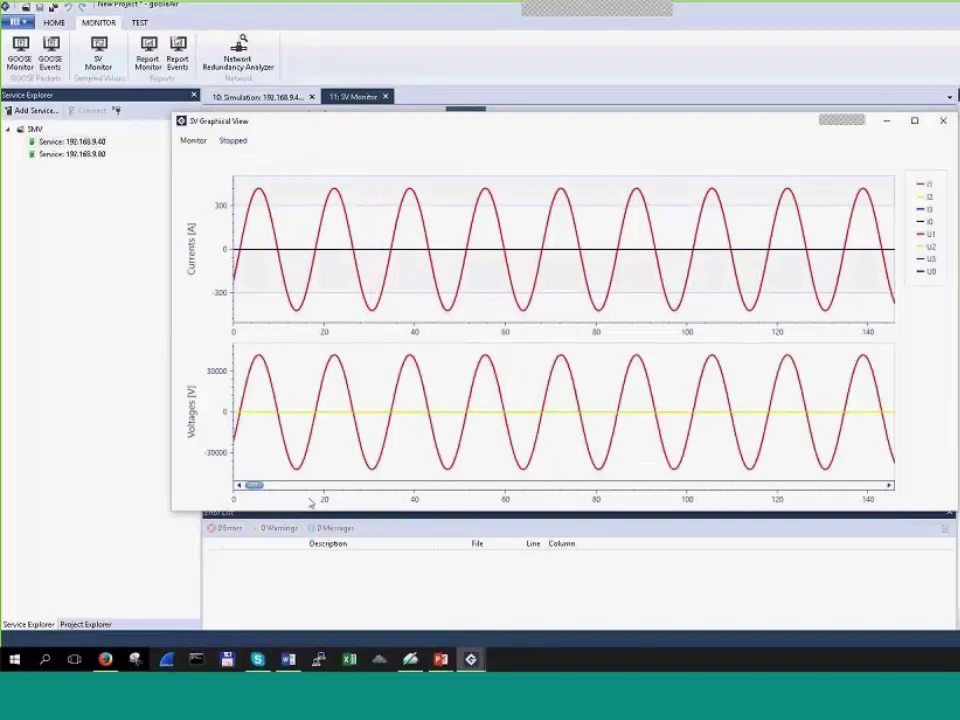
mouse_move(297, 283)
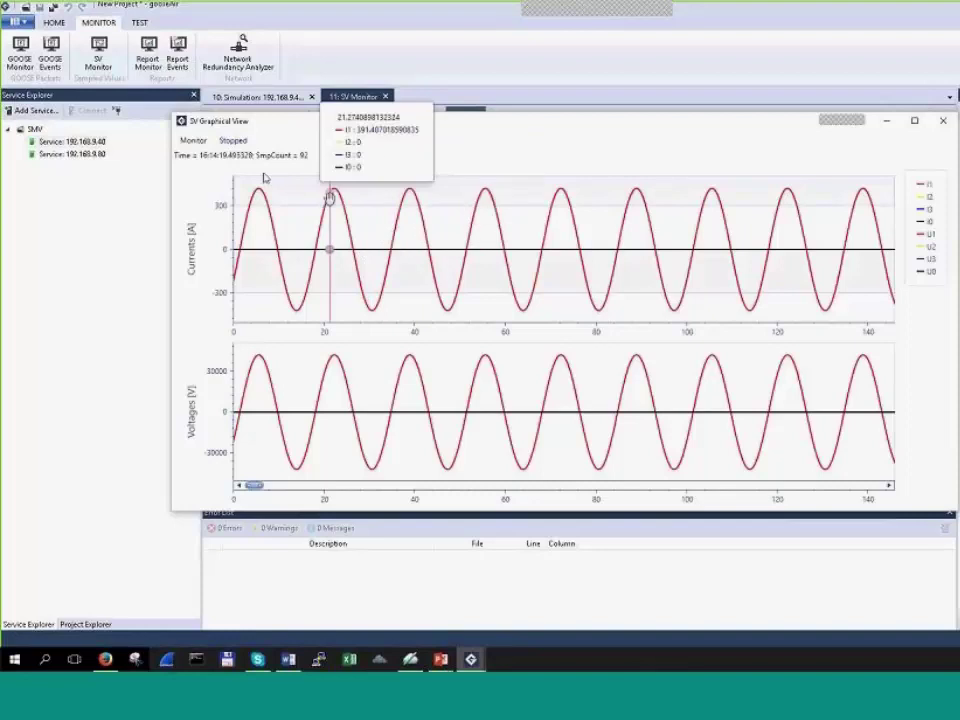
mouse_move(417, 197)
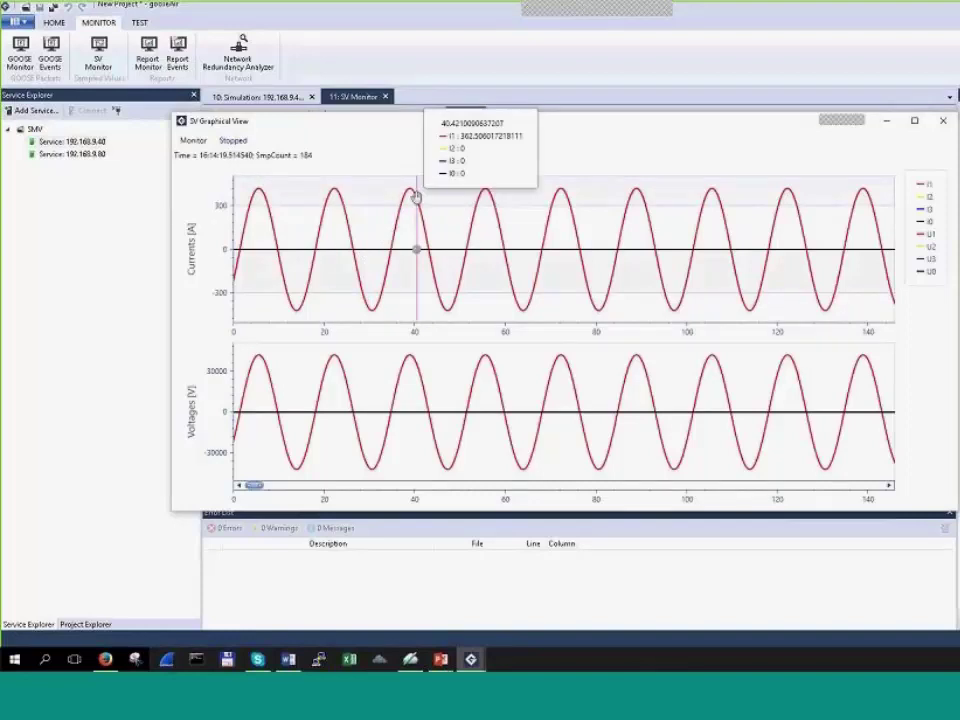
scroll(589, 248, "down", 1)
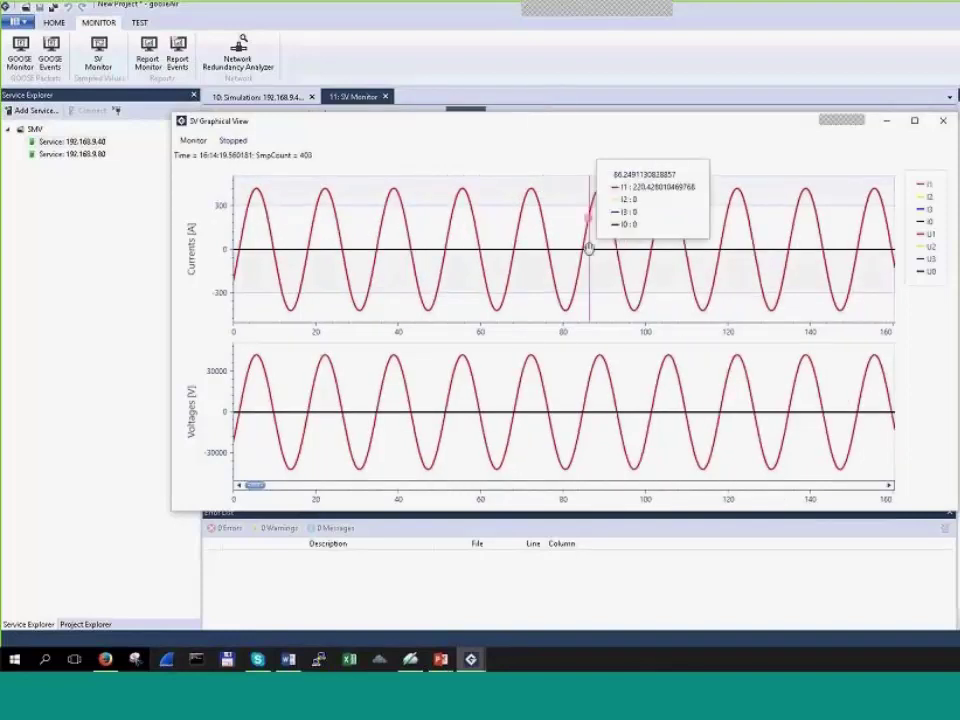
scroll(589, 248, "down", 2)
scroll(589, 248, "up", 1)
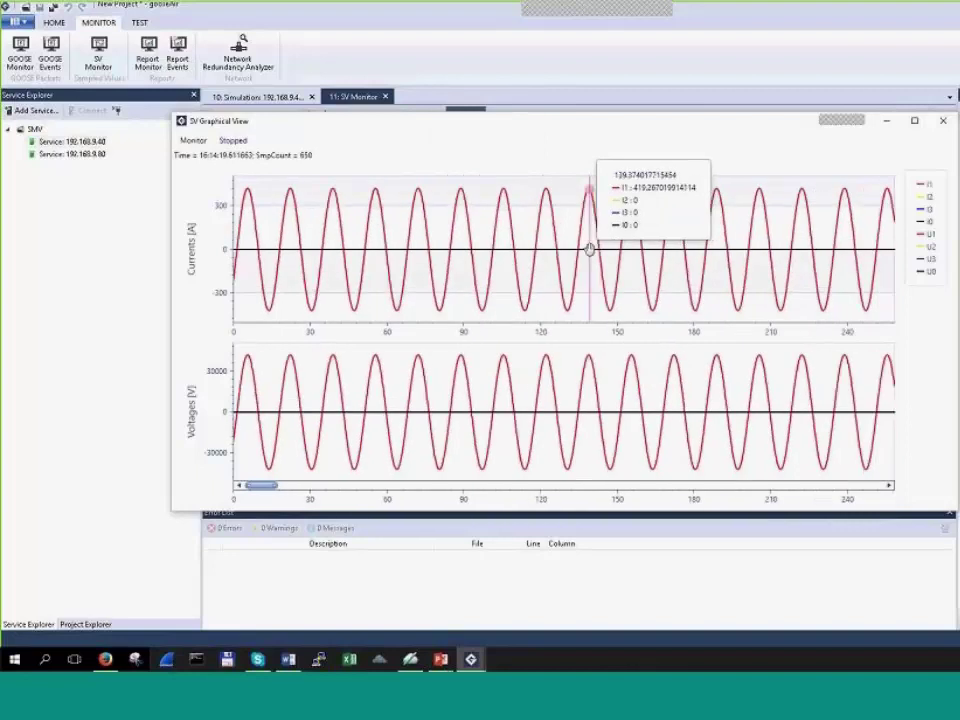
scroll(589, 248, "down", 1)
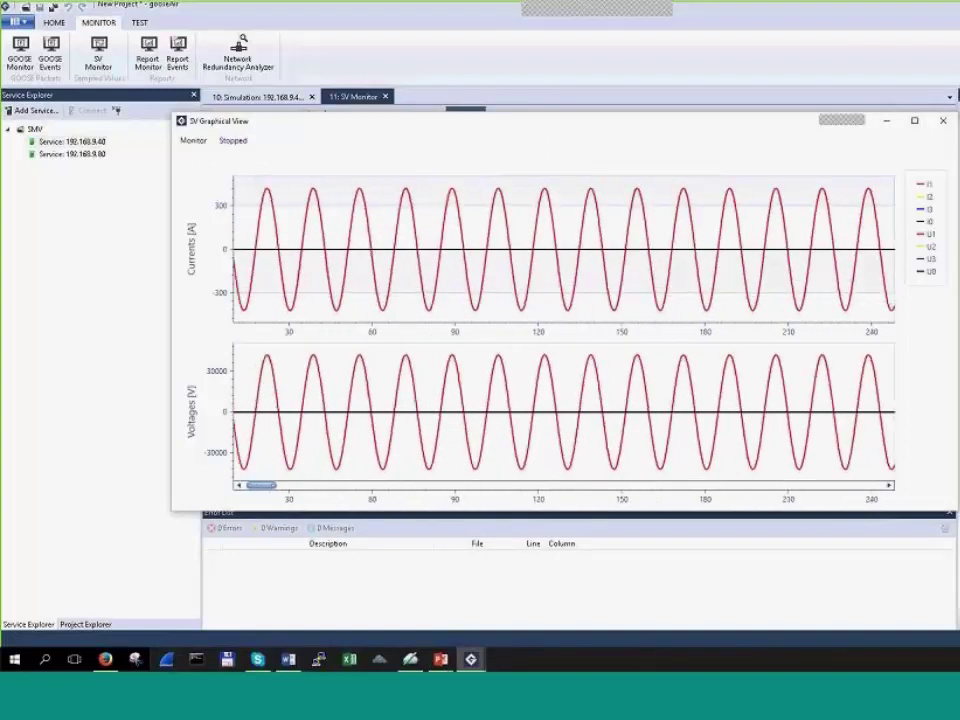
left_click(943, 121)
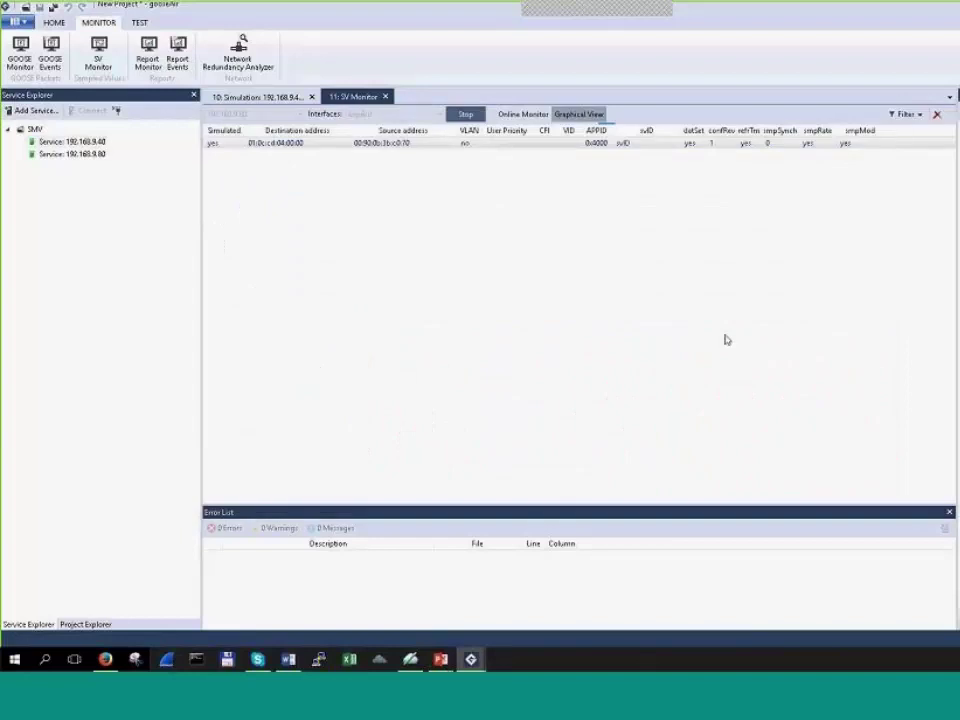
Step: Open the SmvStSeq1 State Sequencer definition through Modify on the simulation row
left_click(279, 98)
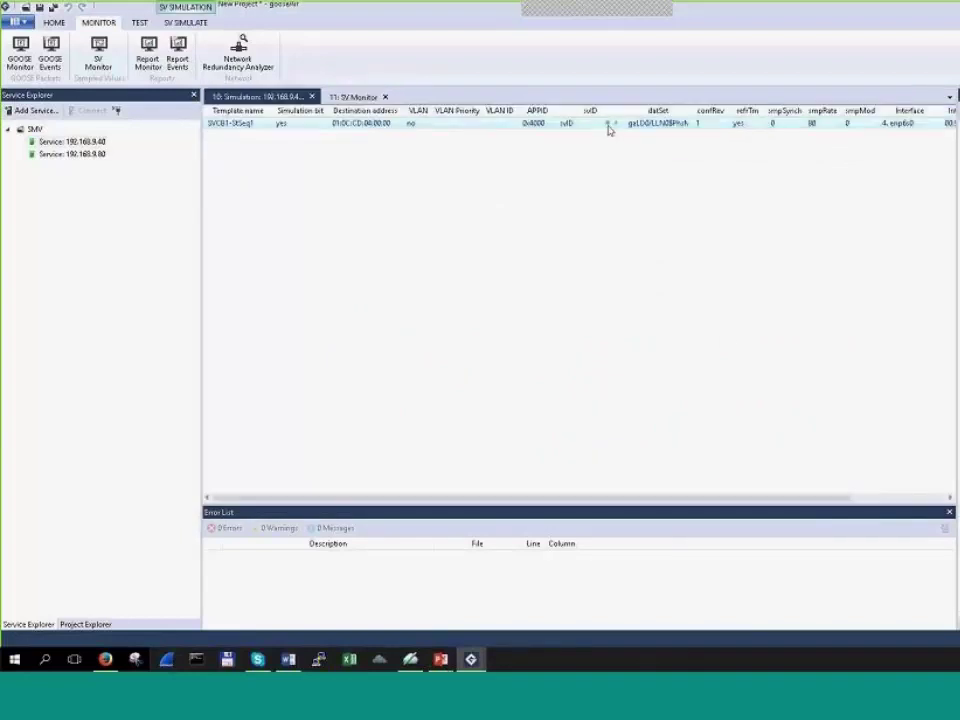
right_click(457, 126)
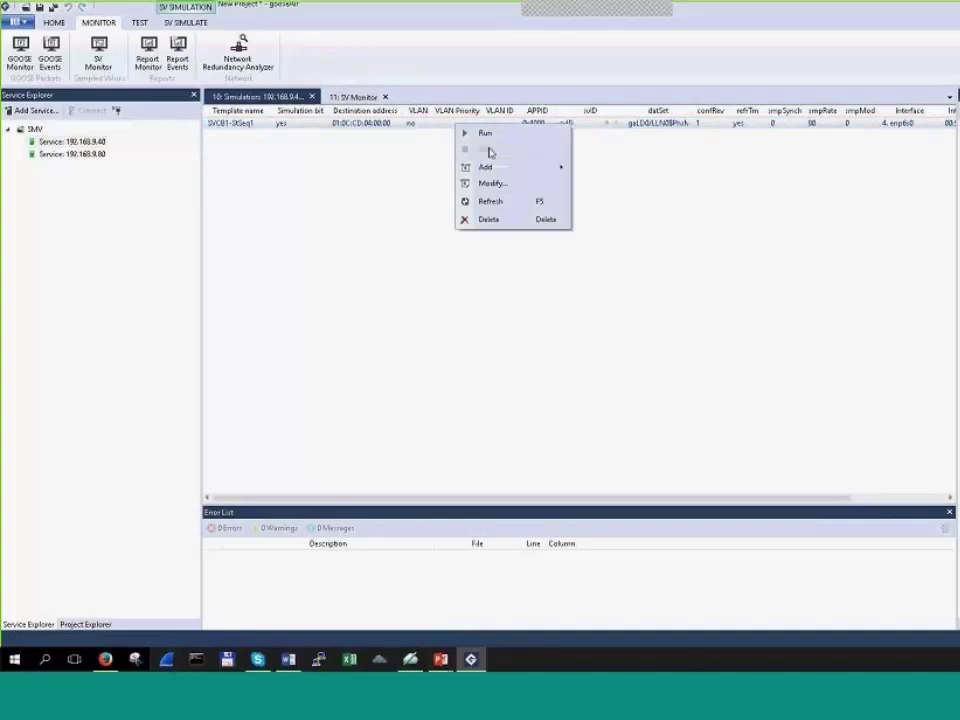
left_click(529, 184)
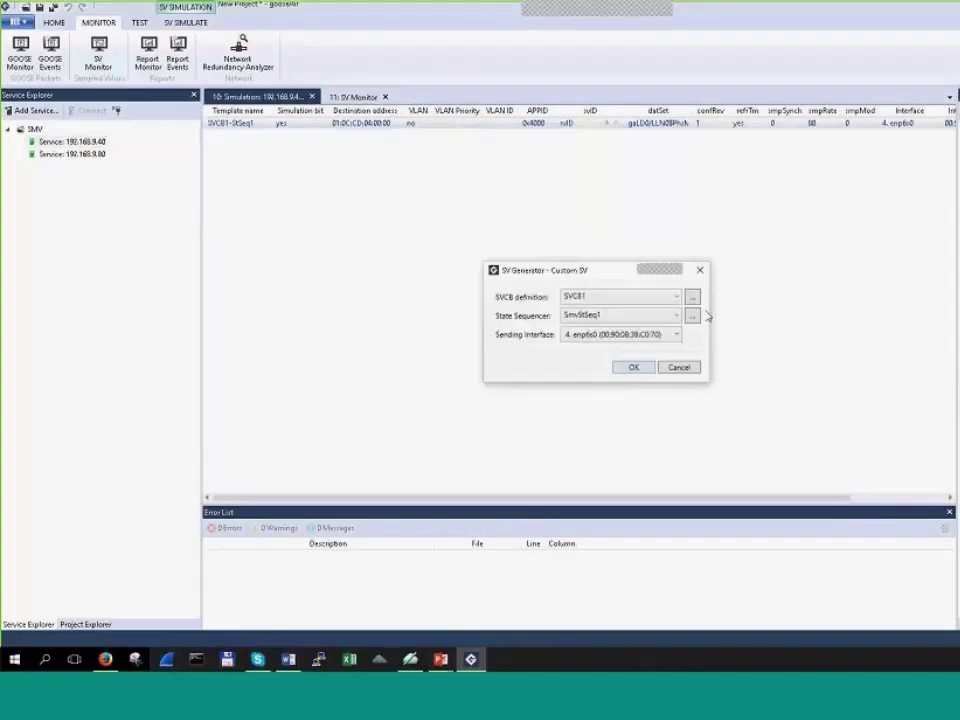
left_click(692, 316)
left_click(420, 453)
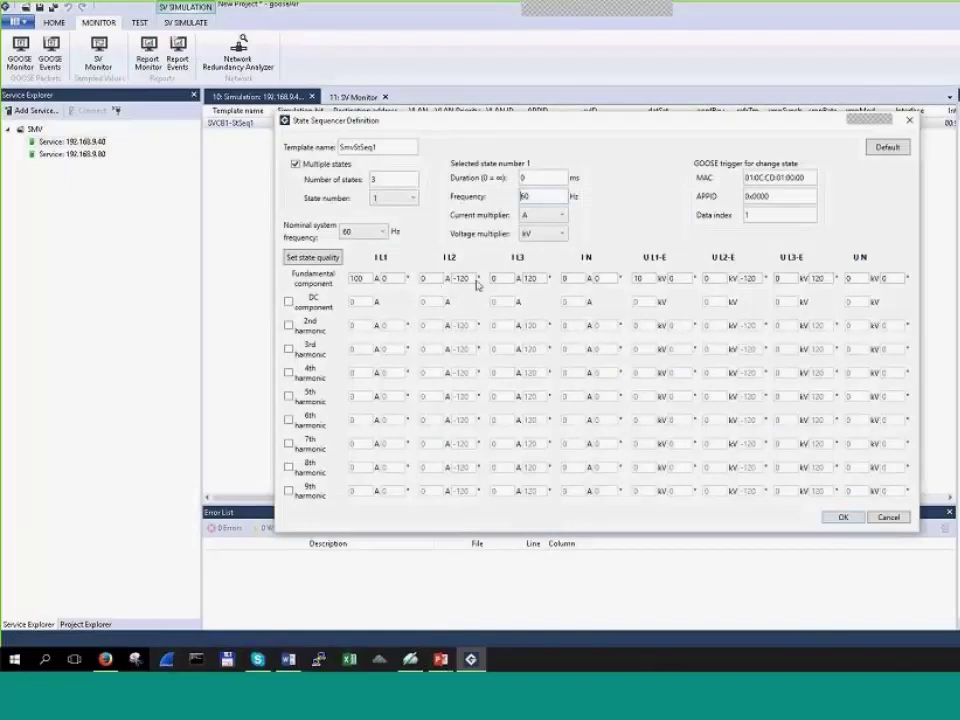
Step: Enter 100 A current and 10 kV voltage fundamentals for the remaining phases
left_click(426, 278)
type("100")
left_click(506, 278)
type("100")
left_click(722, 278)
type("10")
left_click(781, 278)
Step: Enable the DC component and enter 20 A current and 2 kV voltage offsets
left_click(289, 301)
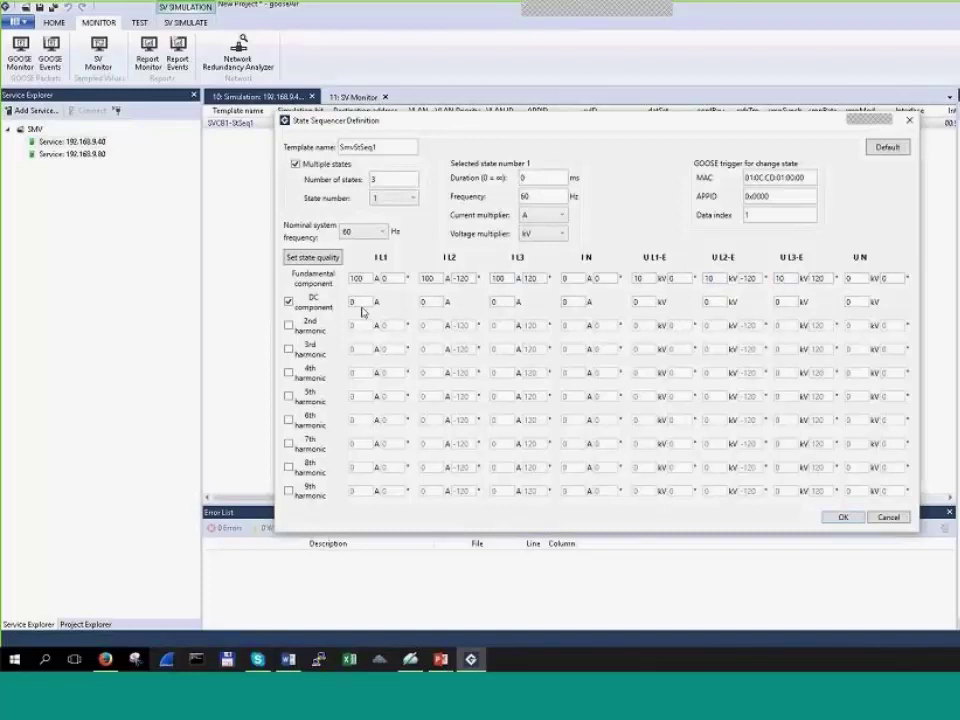
left_click(440, 301)
type("20")
key("Tab")
left_click(850, 301)
left_click(786, 301)
type("2")
left_click(707, 301)
type("2")
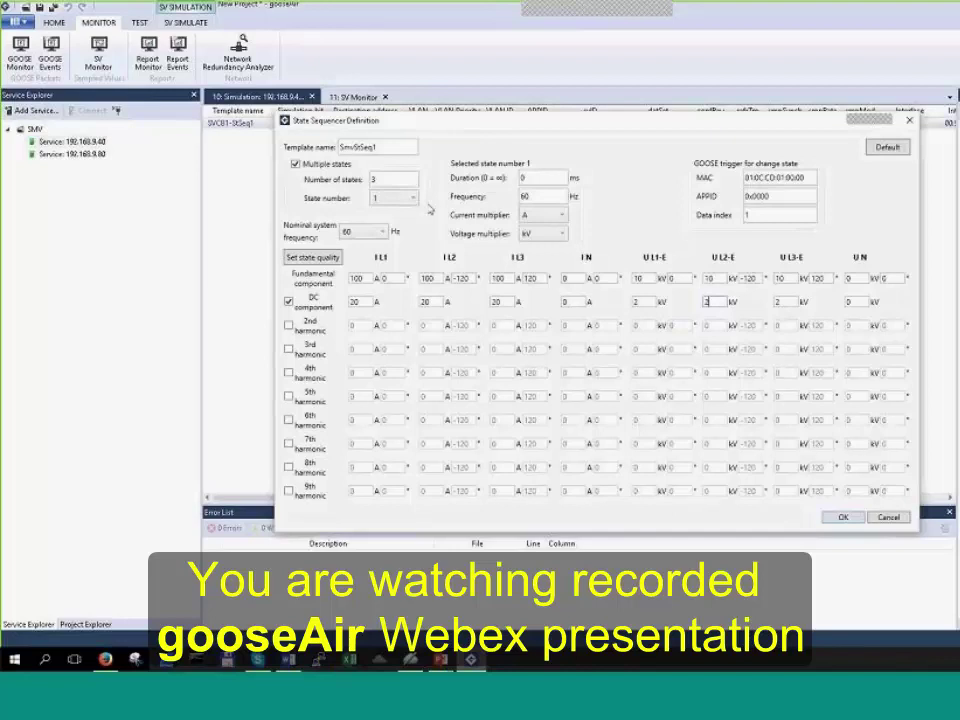
Step: For state 2, enable the 3rd harmonic, set I L1 to 40 A and angles to 0°
left_click(408, 198)
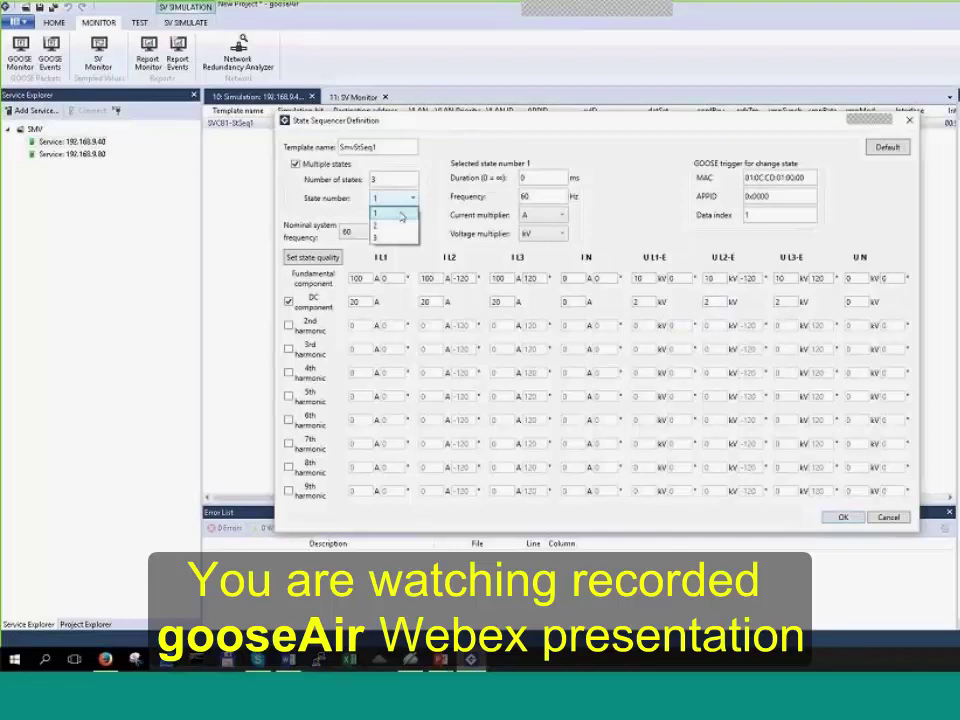
left_click(376, 224)
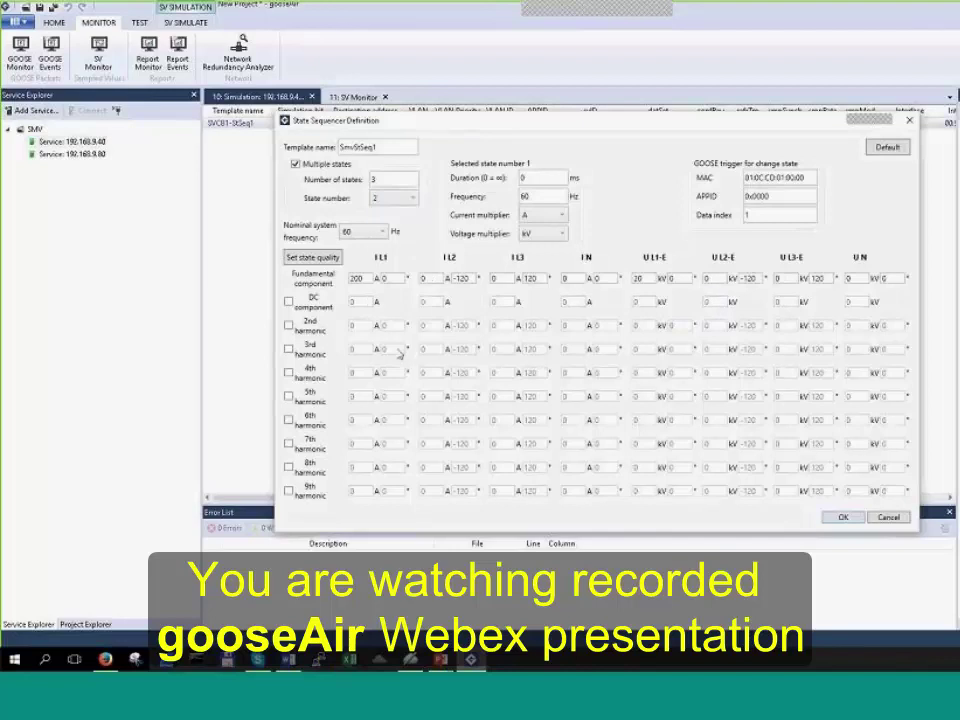
left_click(288, 349)
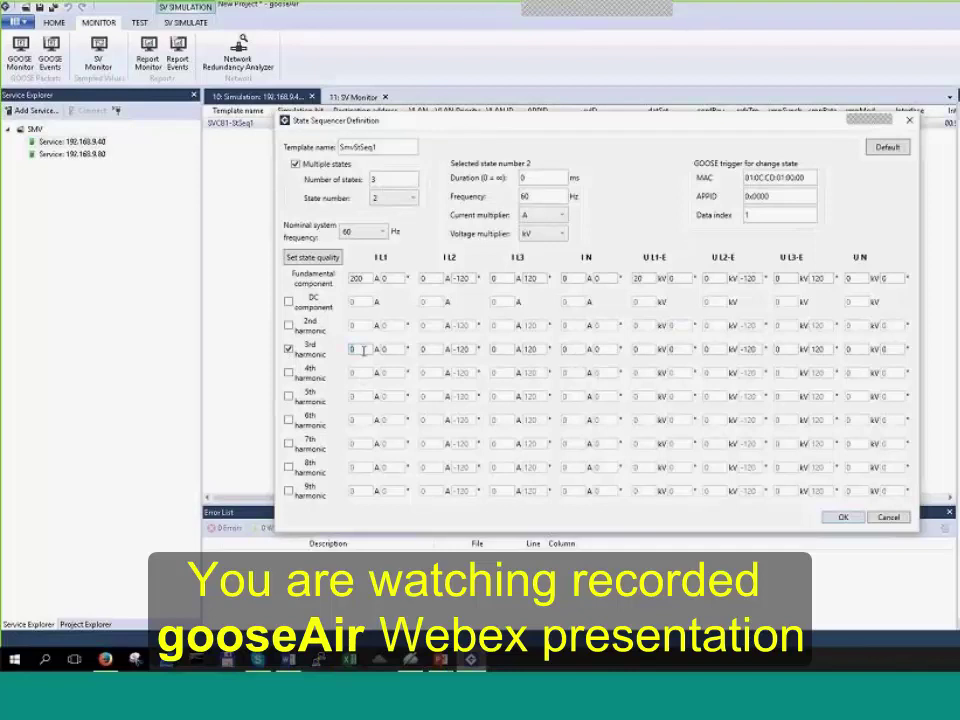
left_click(363, 349)
type("40")
key("Tab")
key("Tab")
type("0")
double_click(543, 349)
type("0")
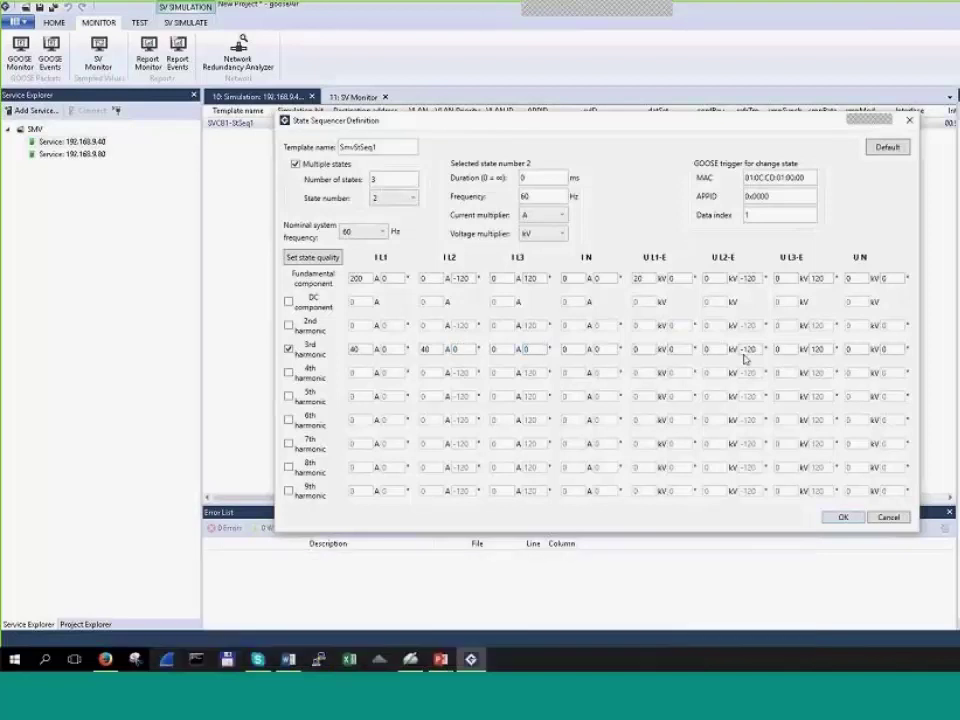
double_click(747, 349)
type("0")
double_click(817, 349)
type("0")
Step: Set the remaining 3rd harmonic magnitudes to 40 A current and 4 kV voltage
left_click(497, 349)
type("40")
left_click(636, 349)
type("4")
left_click(705, 350)
type("4")
left_click(786, 350)
type("4")
Step: Switch to state 3, enable the 9th harmonic and set its angles to 0°
left_click(410, 197)
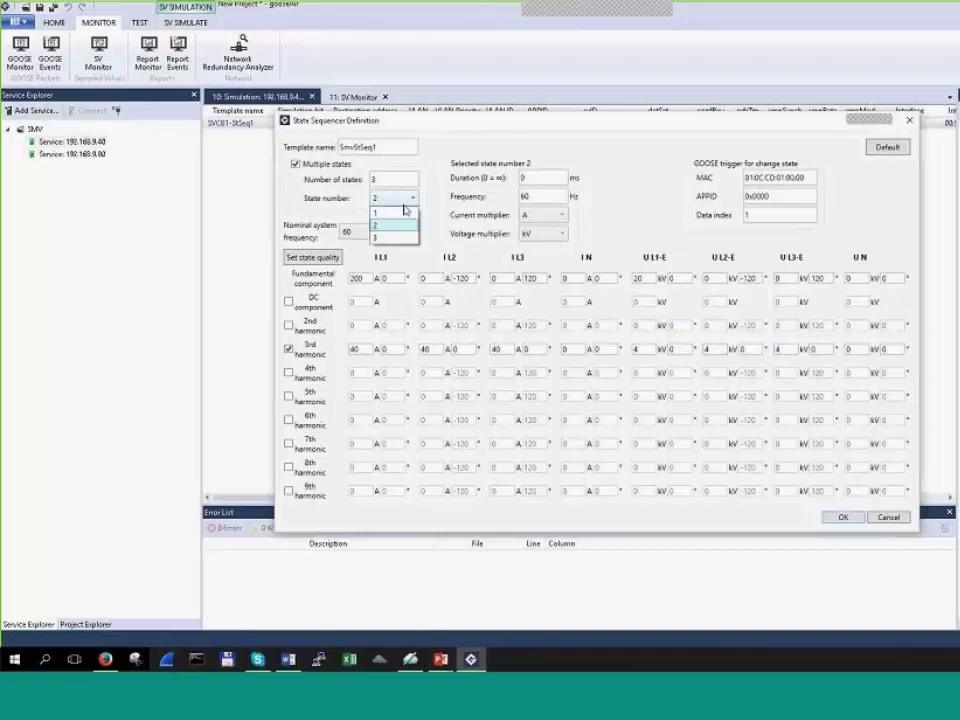
left_click(401, 237)
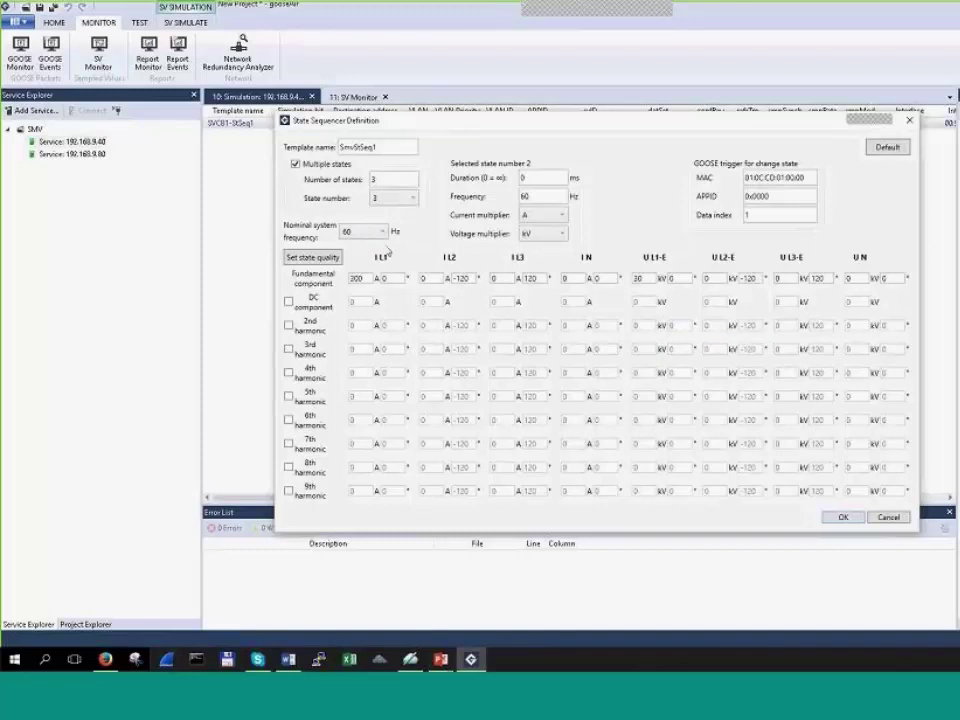
left_click(289, 491)
double_click(461, 491)
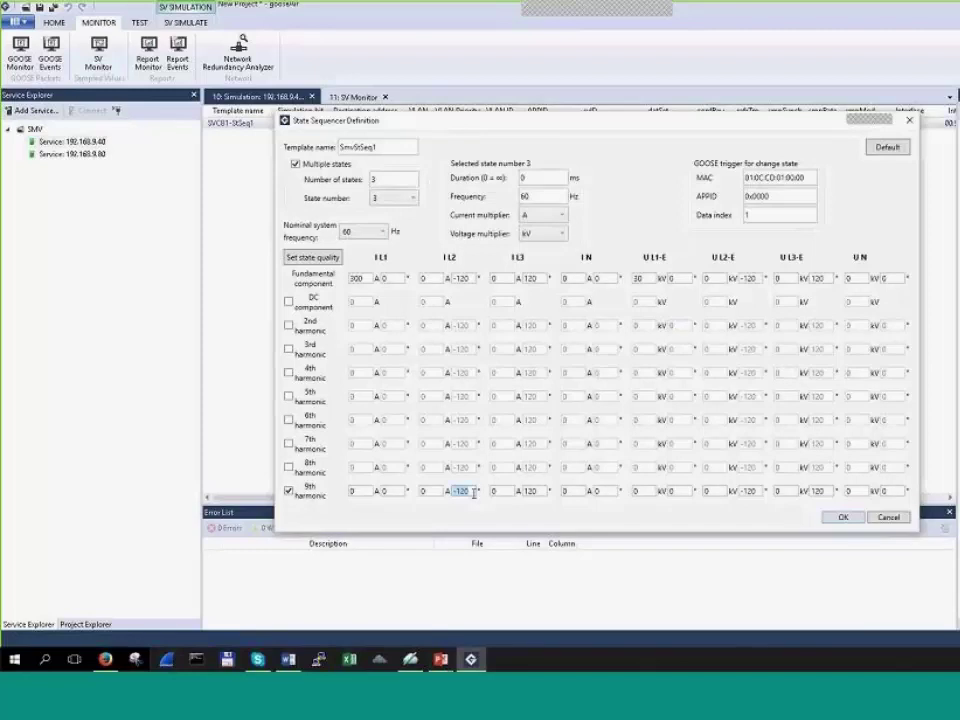
type("0")
key("Tab")
type("0")
key("Tab")
key("Tab")
key("Tab")
type("0")
key("Tab")
type("0")
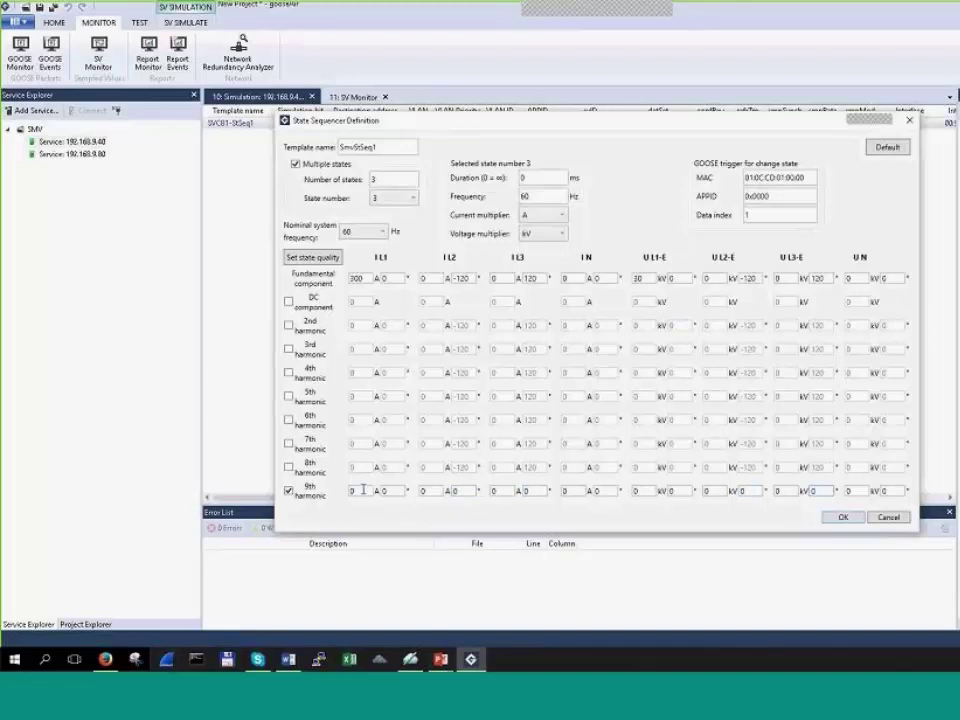
Step: Set the 9th harmonic magnitudes to 60 A for currents and 6 kV for voltages
double_click(363, 490)
type("60")
double_click(430, 490)
type("60")
double_click(498, 490)
type("60")
double_click(640, 490)
type("6")
double_click(710, 490)
type("6")
double_click(780, 490)
Step: Confirm the definition, state sequence and SV generator dialogs to apply the changes
left_click(841, 516)
left_click(765, 456)
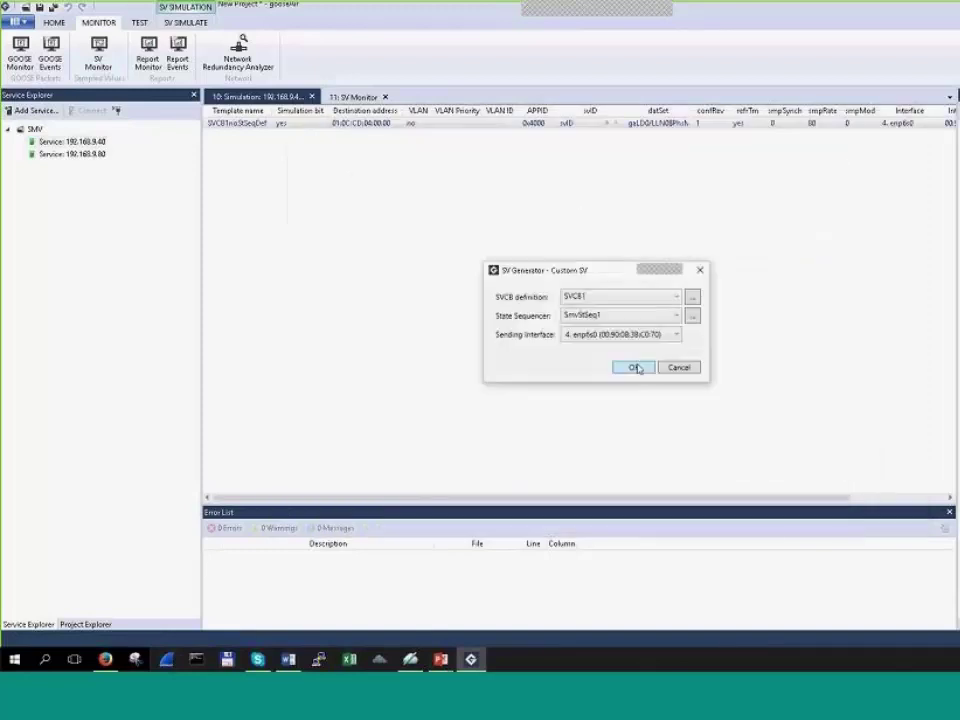
left_click(636, 368)
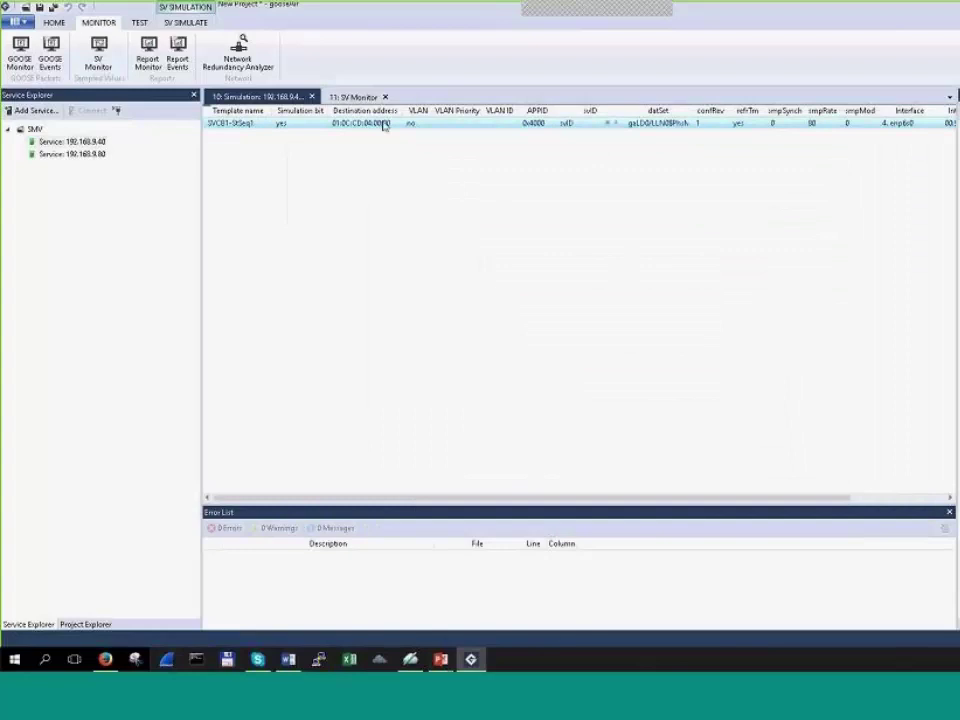
Step: Start SV capturing, select the stream and start its Online Monitor readout
left_click(352, 97)
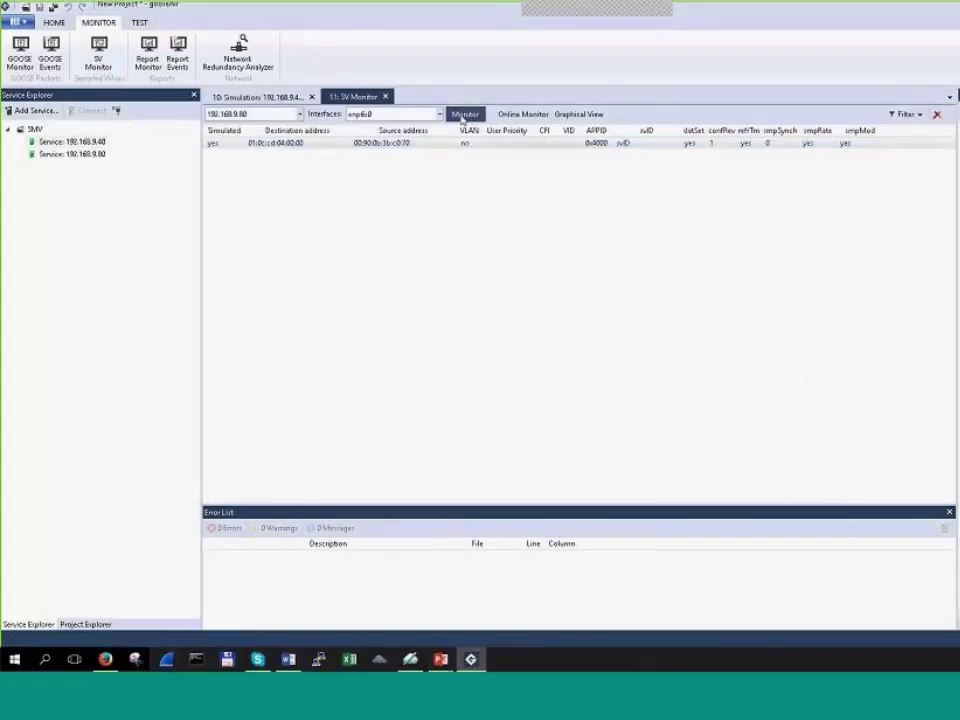
left_click(463, 116)
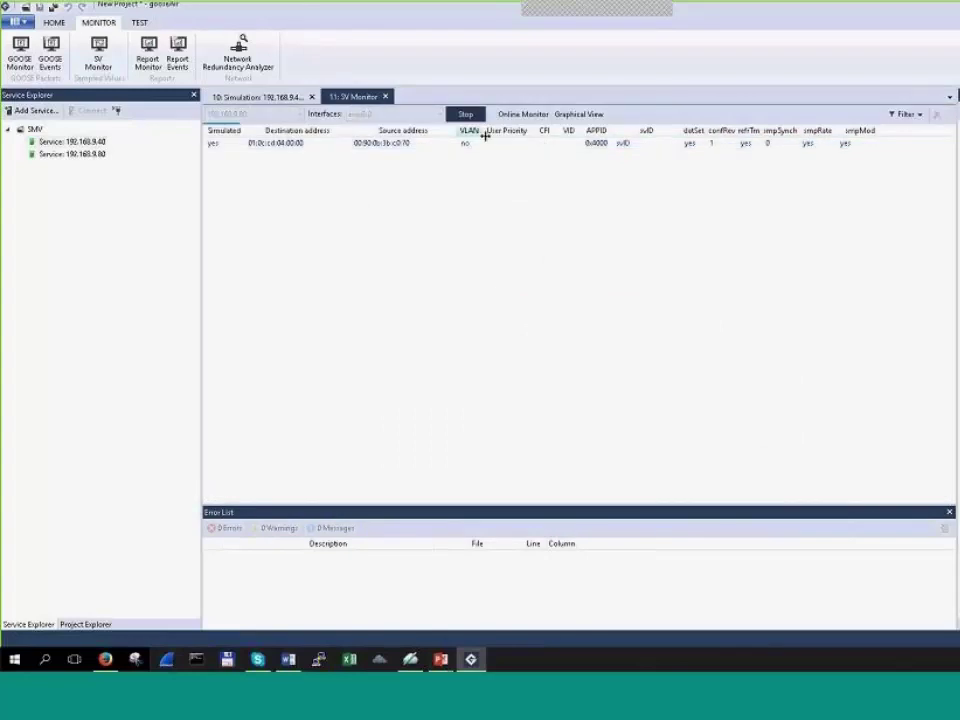
left_click(508, 143)
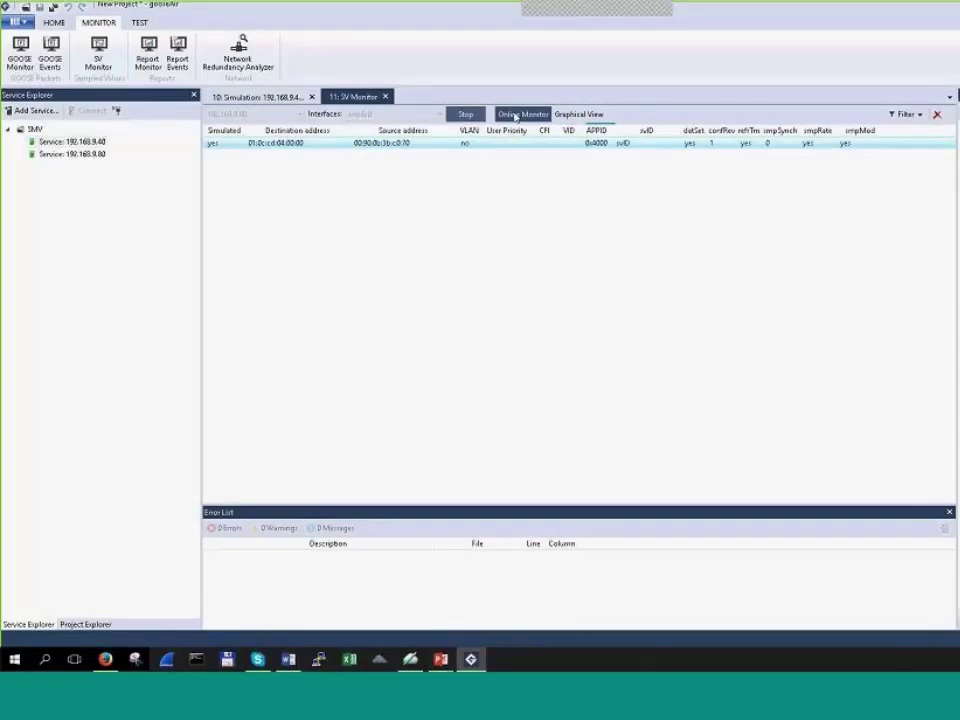
left_click(515, 116)
left_click(467, 260)
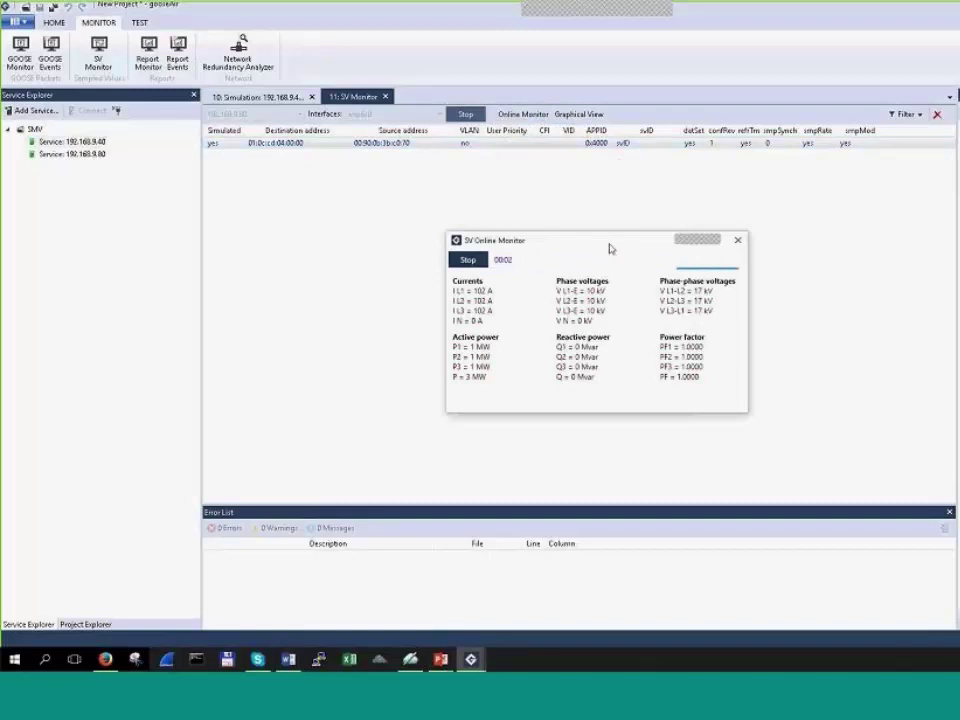
Step: Check the live readings of about 102 A and 10 kV, then open Graphical View
left_click_drag(610, 248, 661, 220)
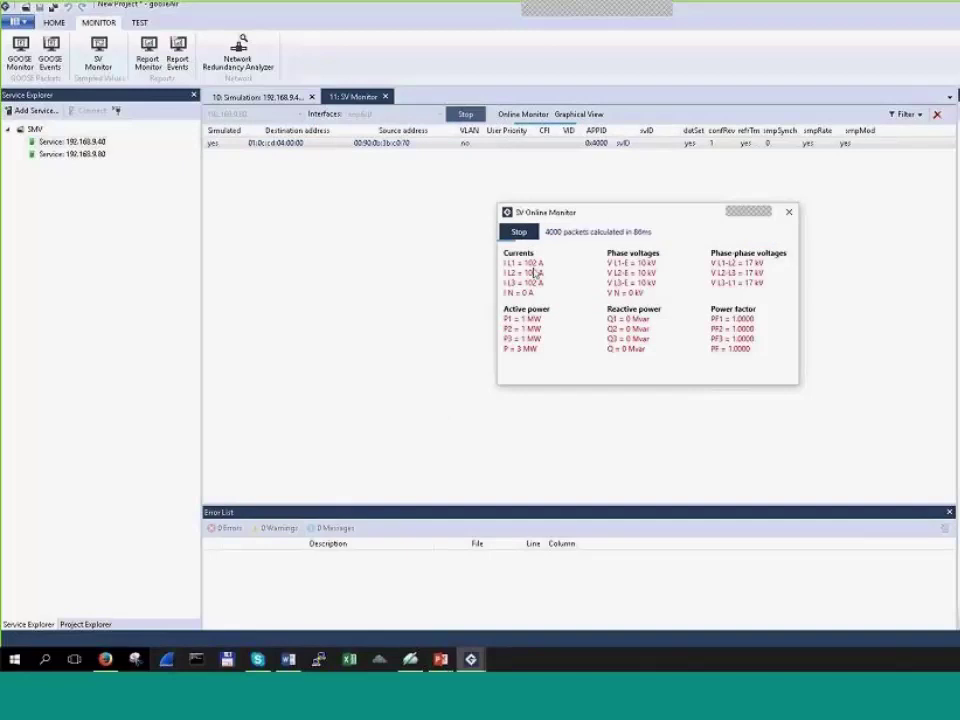
left_click_drag(596, 216, 581, 221)
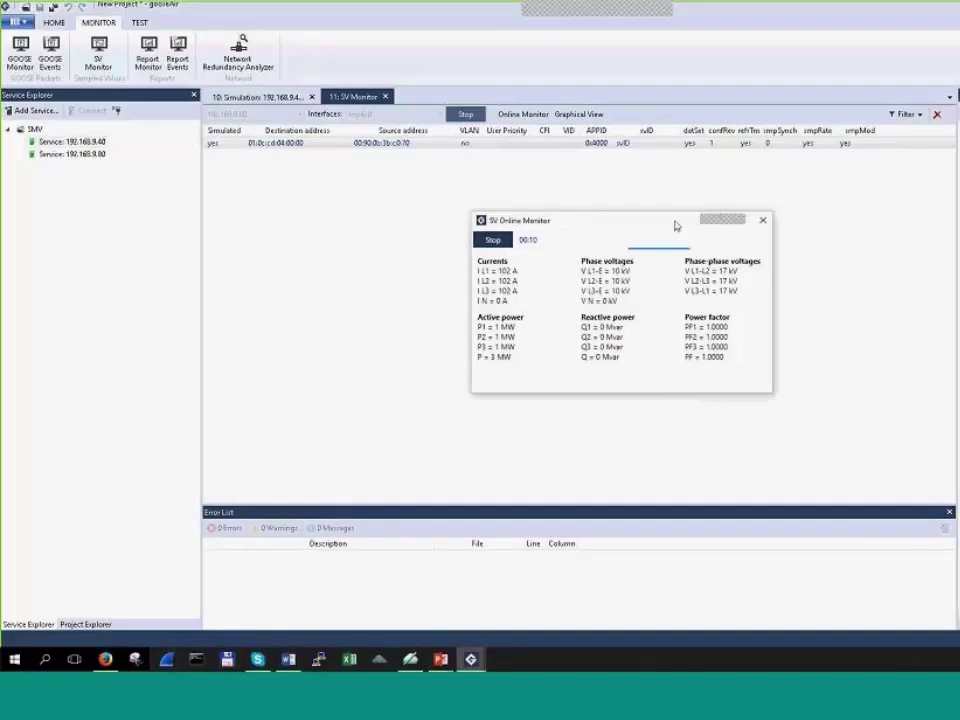
left_click(763, 221)
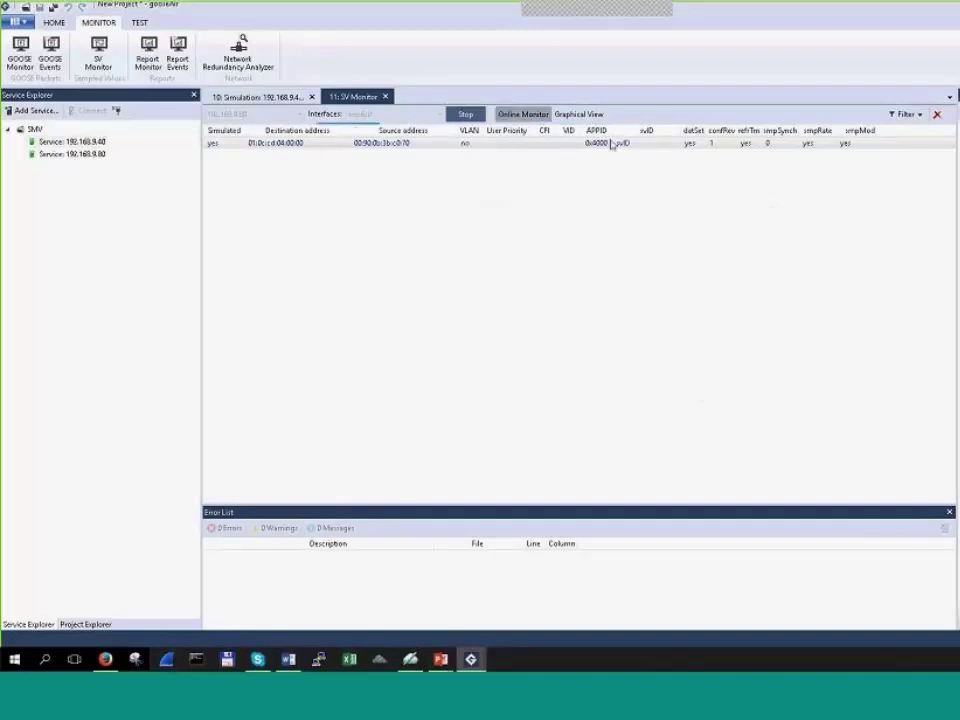
left_click(590, 116)
Step: Capture and review the three-phase current and voltage sine waves, then close the graph
left_click(224, 153)
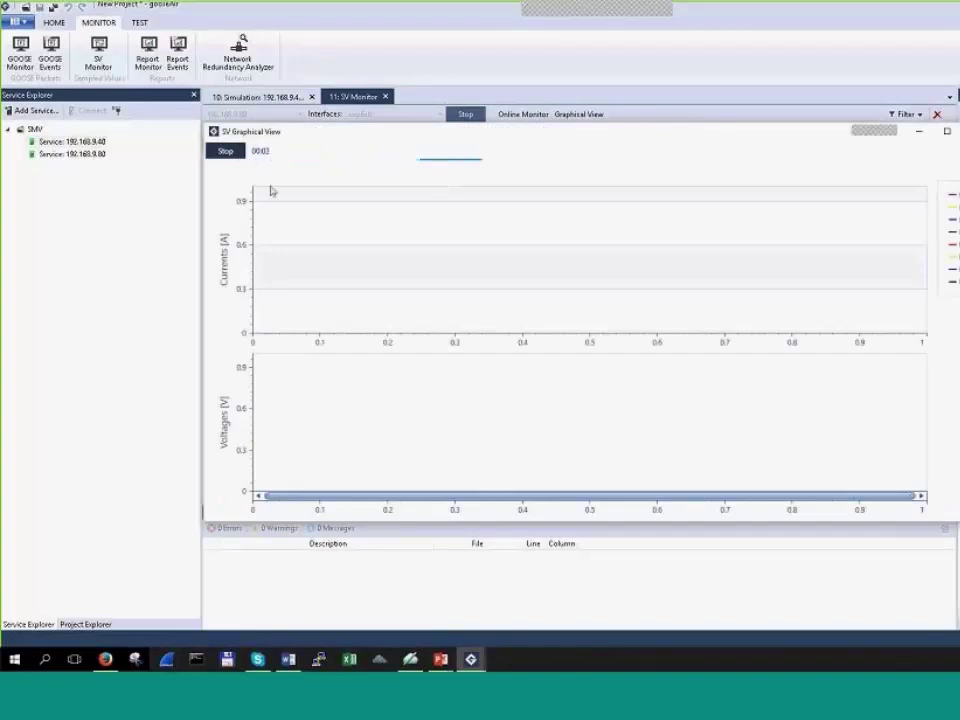
mouse_move(489, 300)
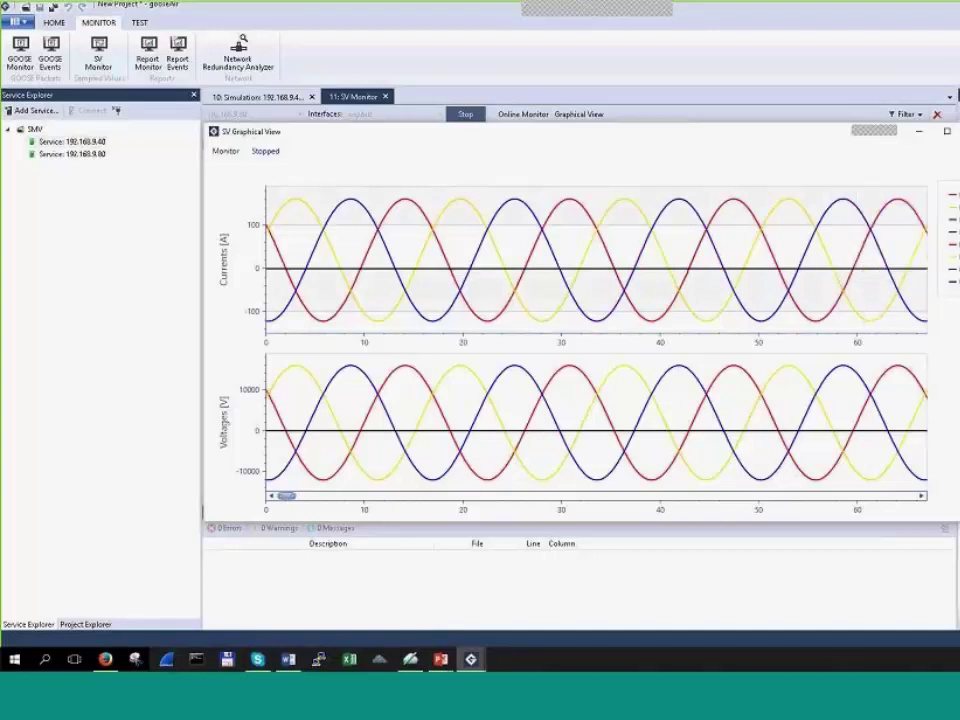
left_click(937, 114)
Step: Switch the simulated SV stream to State 2 in the State Sequencer
left_click(256, 96)
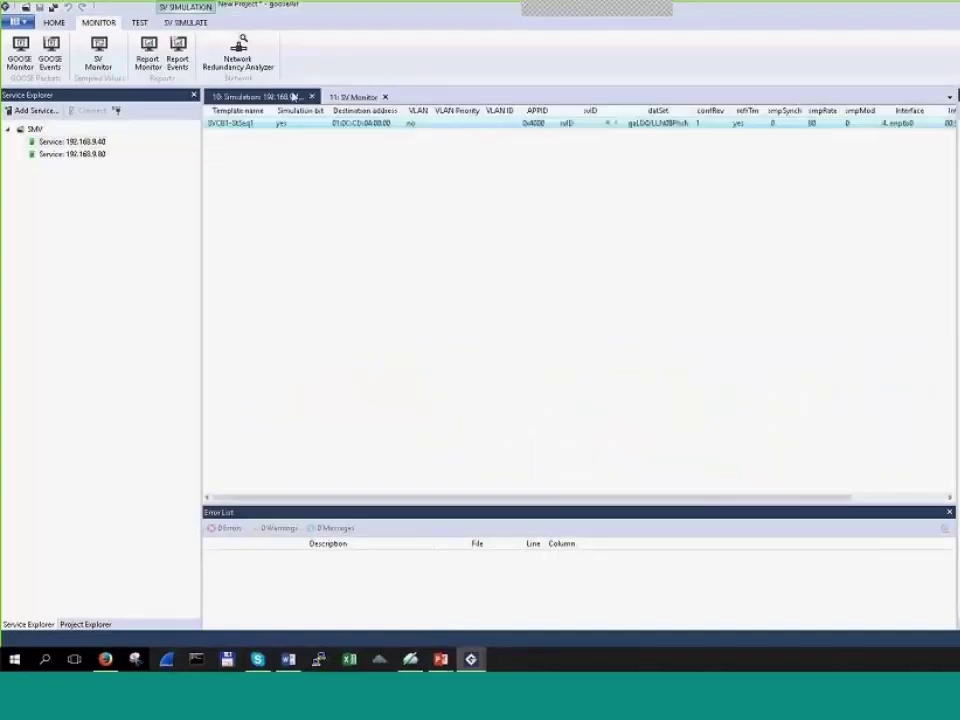
left_click(615, 123)
left_click(626, 313)
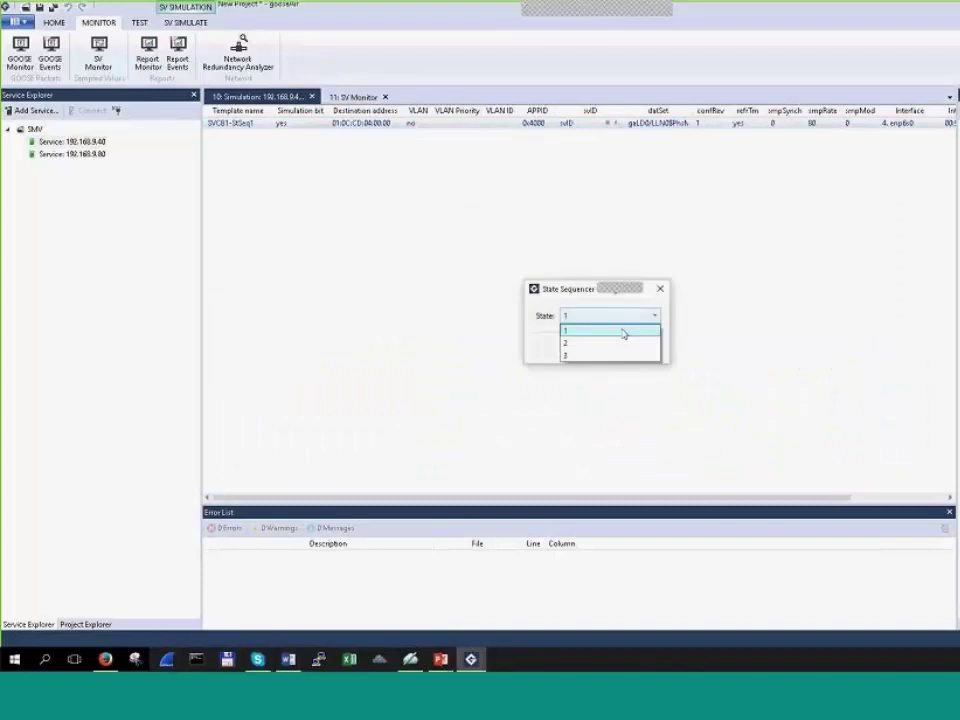
left_click(617, 340)
left_click(606, 348)
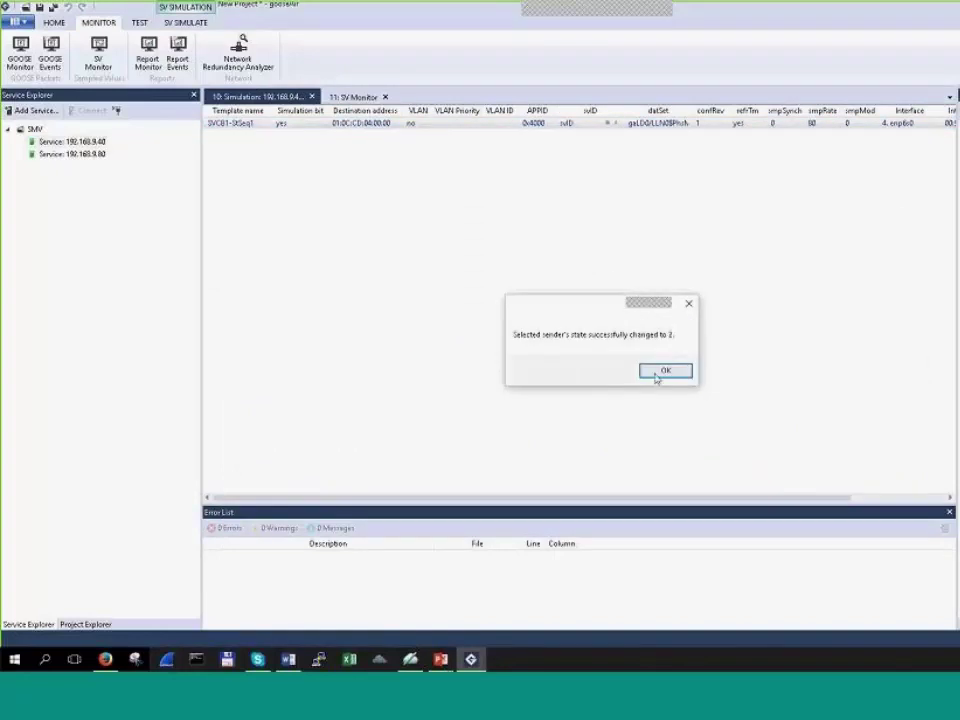
left_click(662, 373)
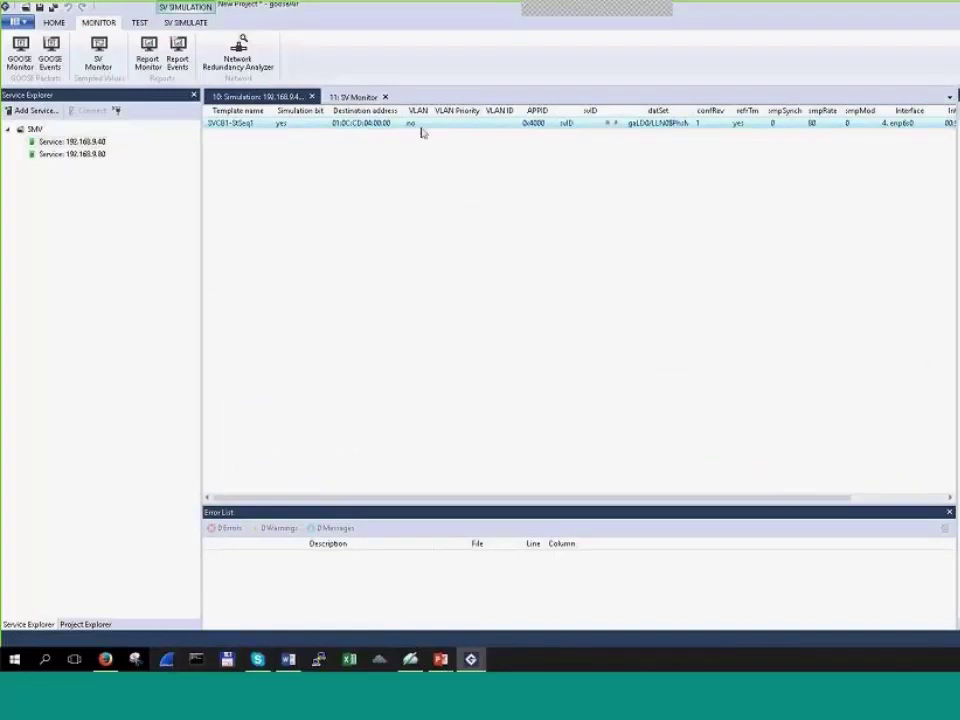
Step: Capture and zoom SV Monitor waveforms showing 3rd-harmonic-distorted currents and voltages
left_click(355, 96)
left_click(578, 114)
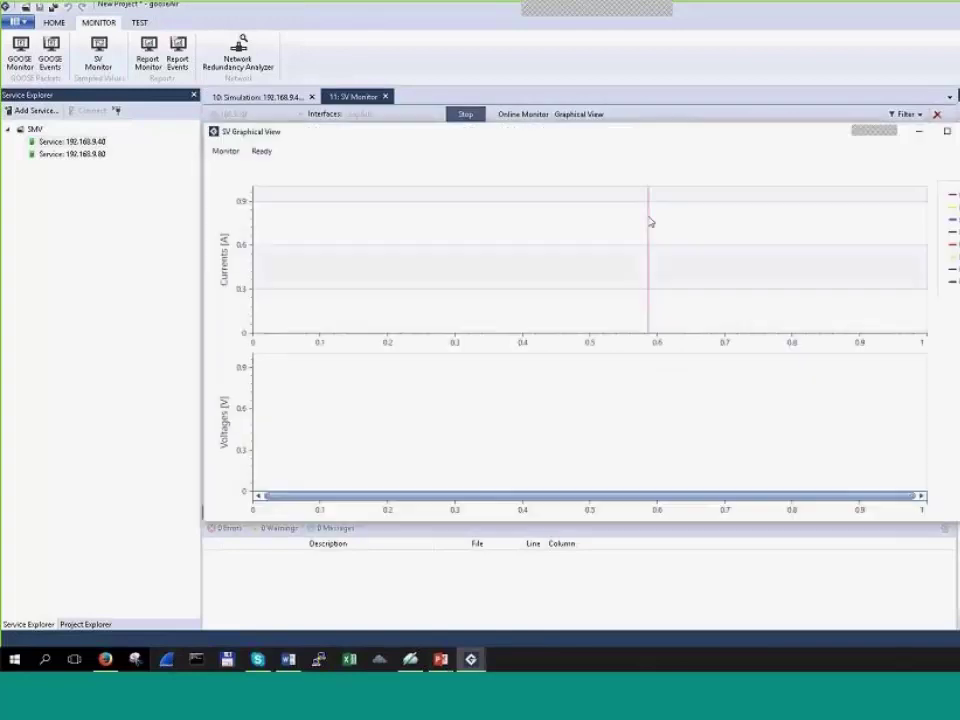
left_click(226, 151)
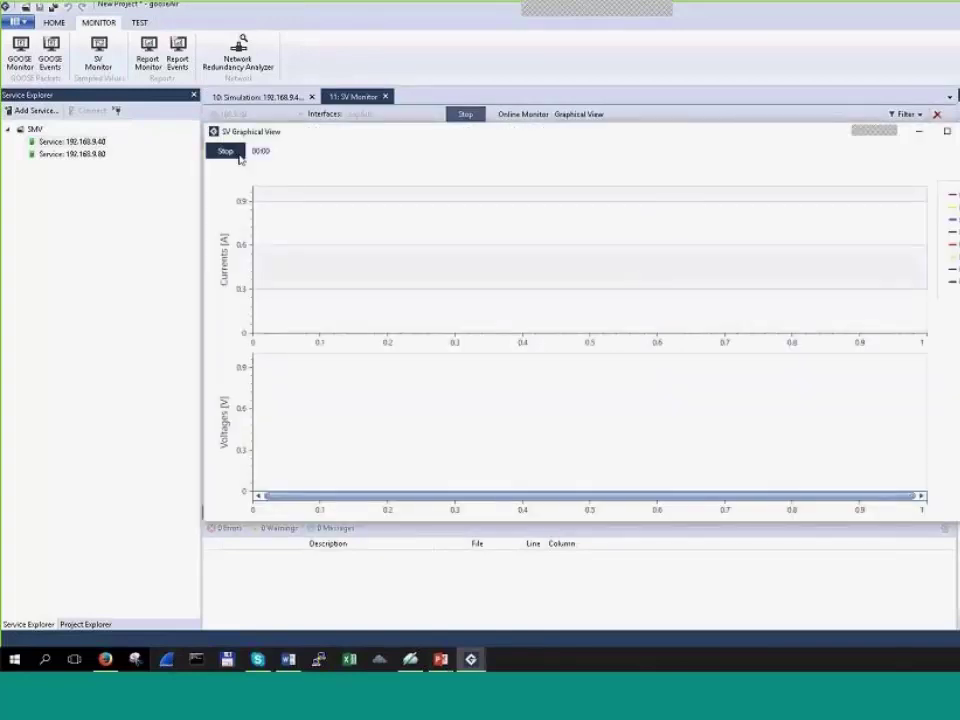
left_click(226, 152)
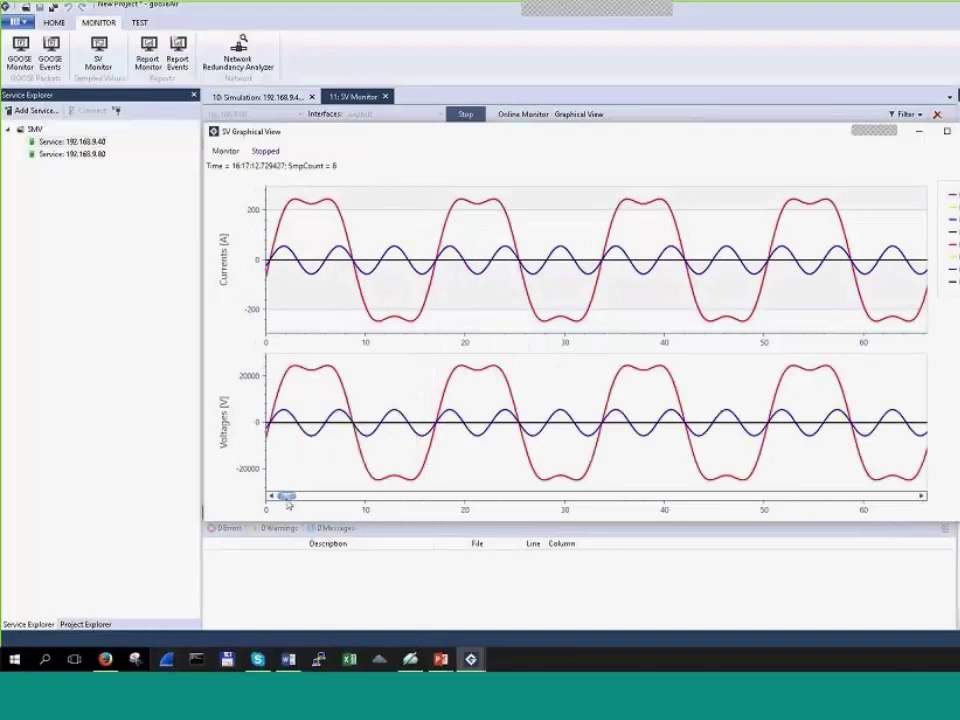
left_click_drag(292, 496, 310, 496)
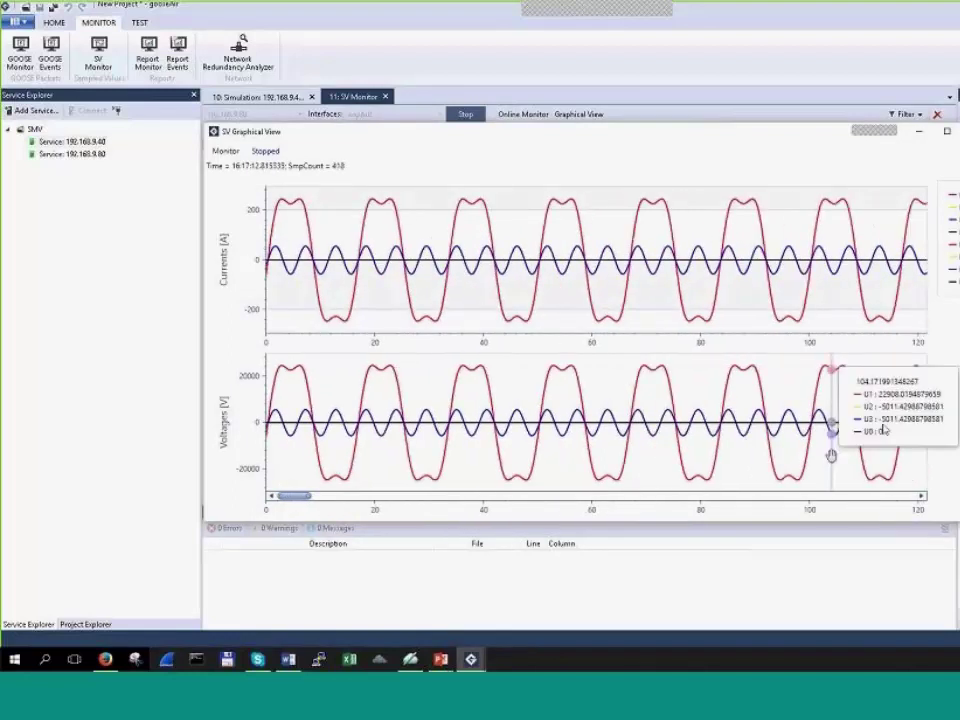
scroll(874, 426, "up", 2)
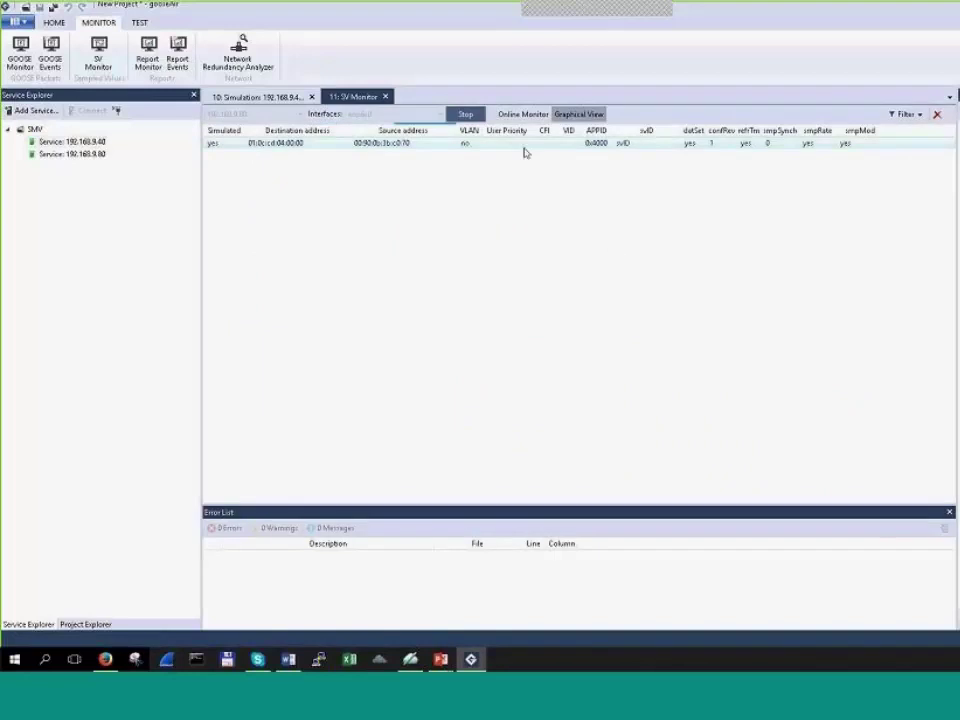
Step: Switch the simulated sender to State 3 in the State Sequencer
left_click(254, 98)
left_click(615, 123)
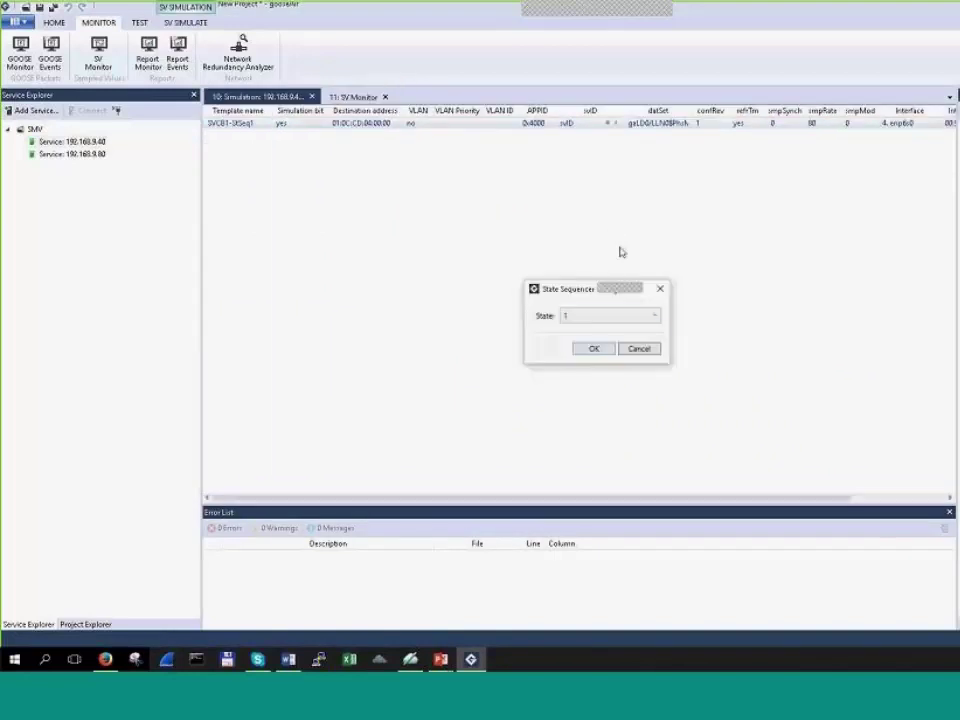
left_click(619, 317)
left_click(600, 356)
left_click(596, 349)
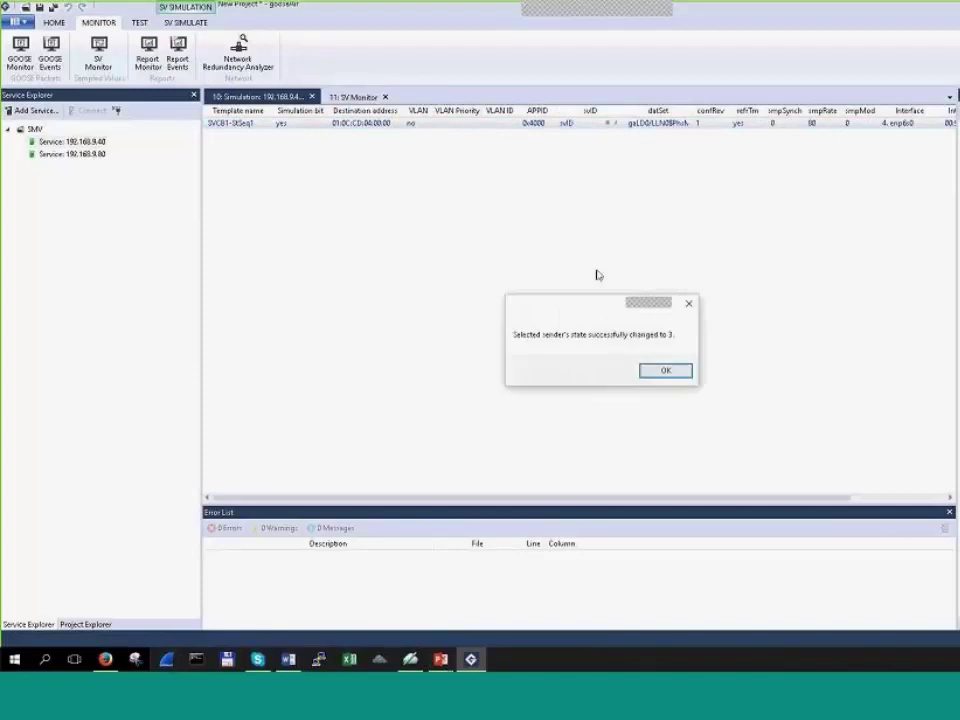
left_click(662, 371)
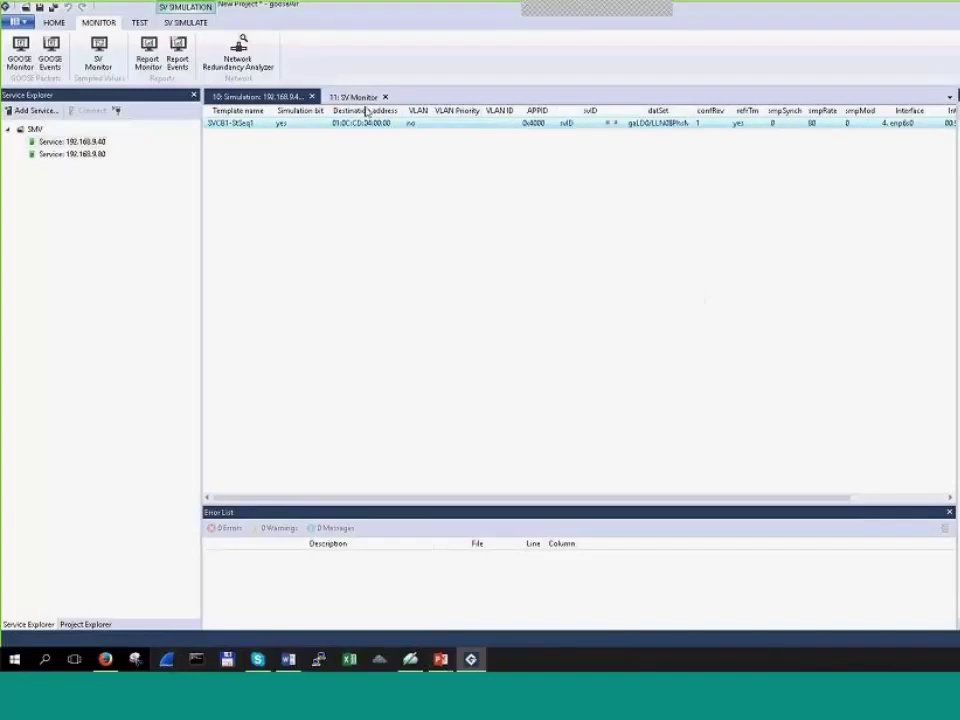
Step: Capture the harmonic-rippled SV waveforms, inspect the plot, then return to the stream table
left_click(356, 97)
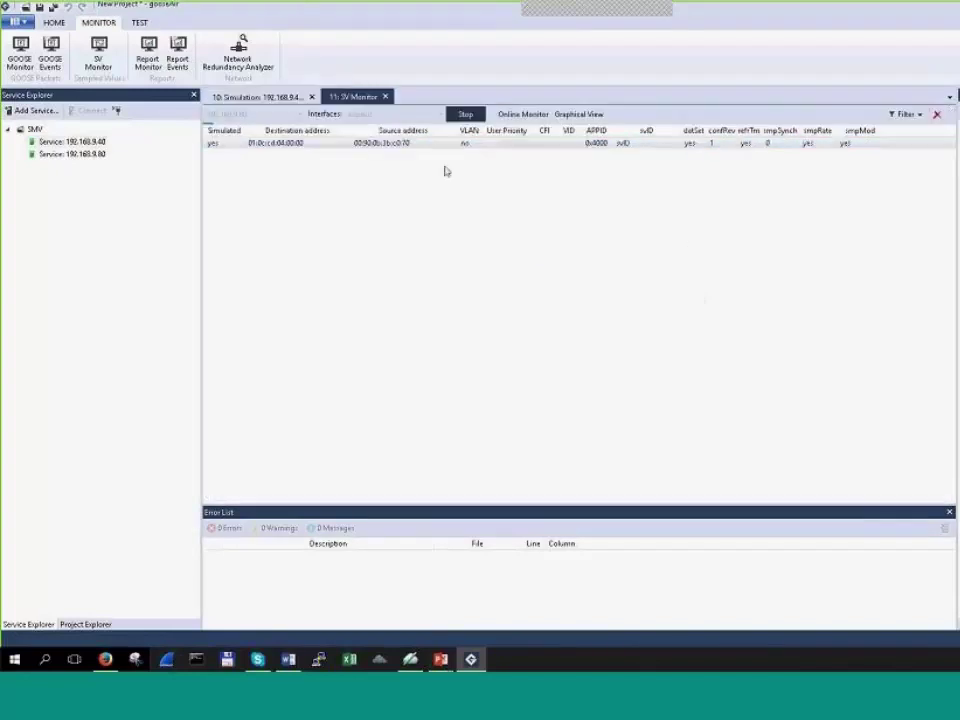
left_click(590, 115)
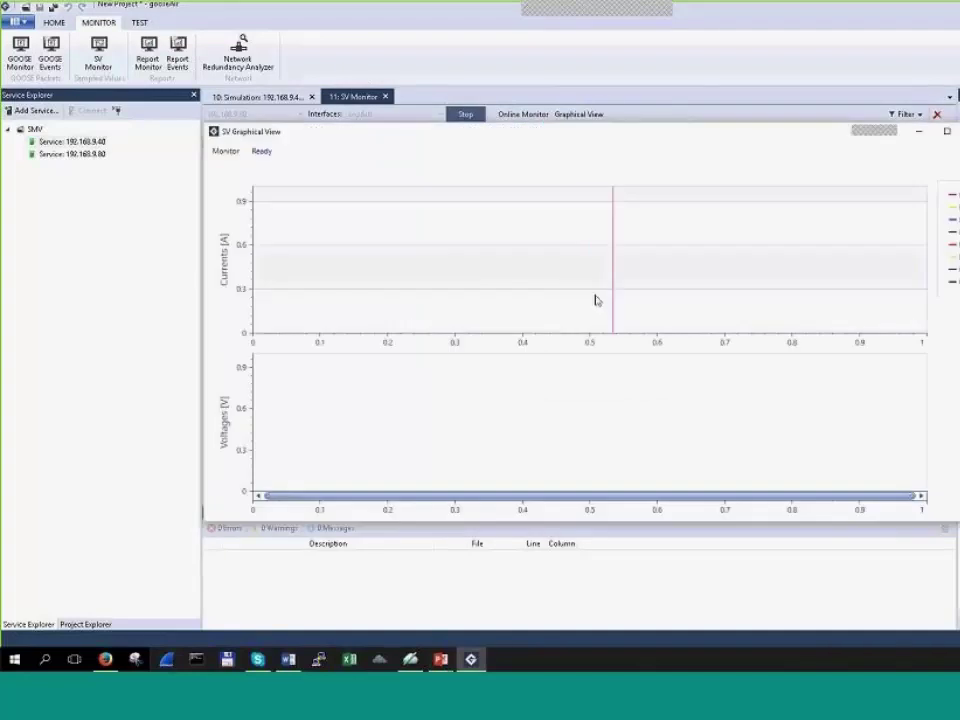
left_click(236, 152)
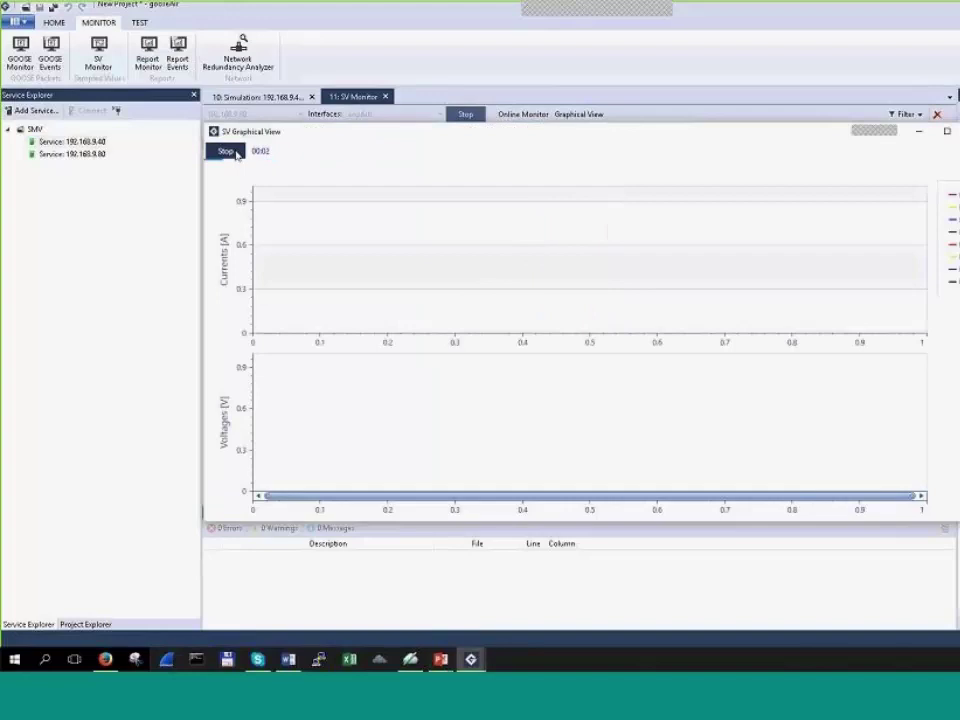
left_click(226, 151)
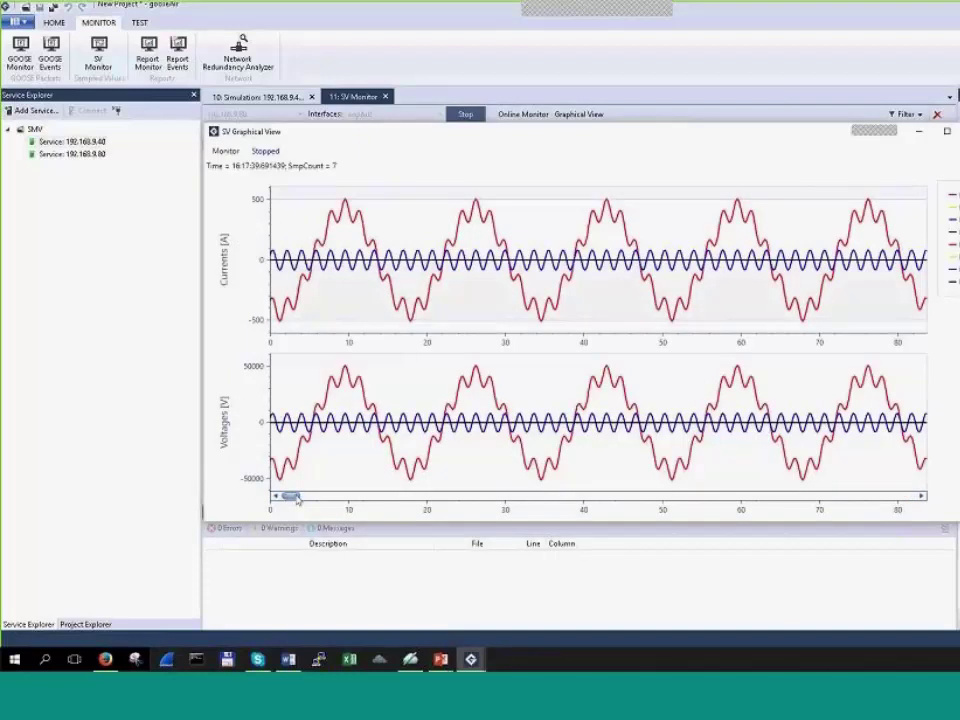
left_click_drag(292, 497, 328, 497)
mouse_move(598, 214)
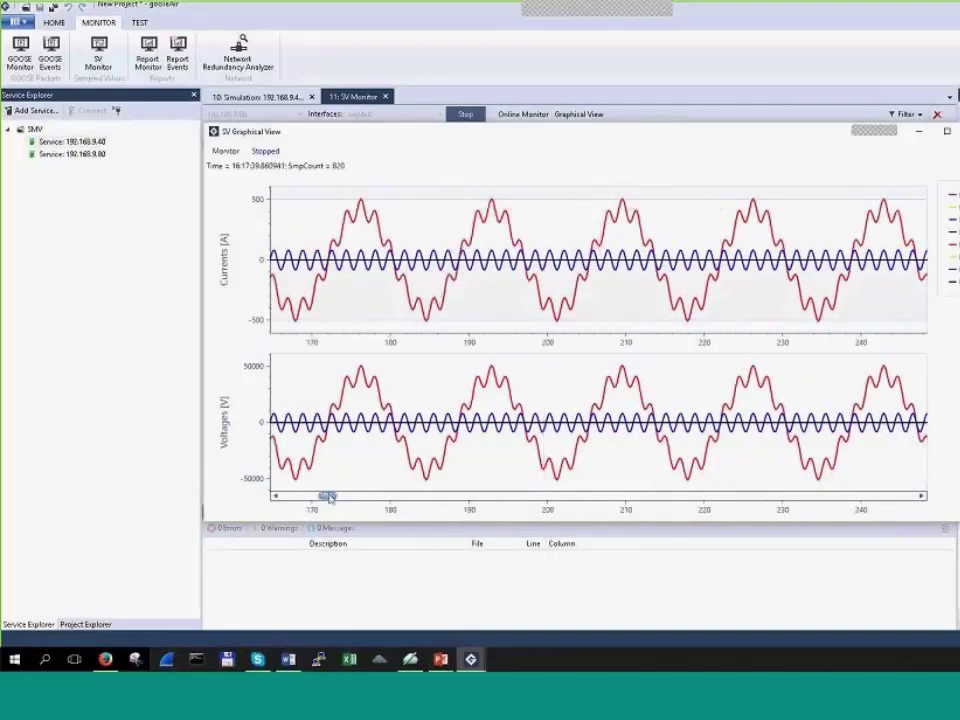
left_click_drag(330, 497, 334, 497)
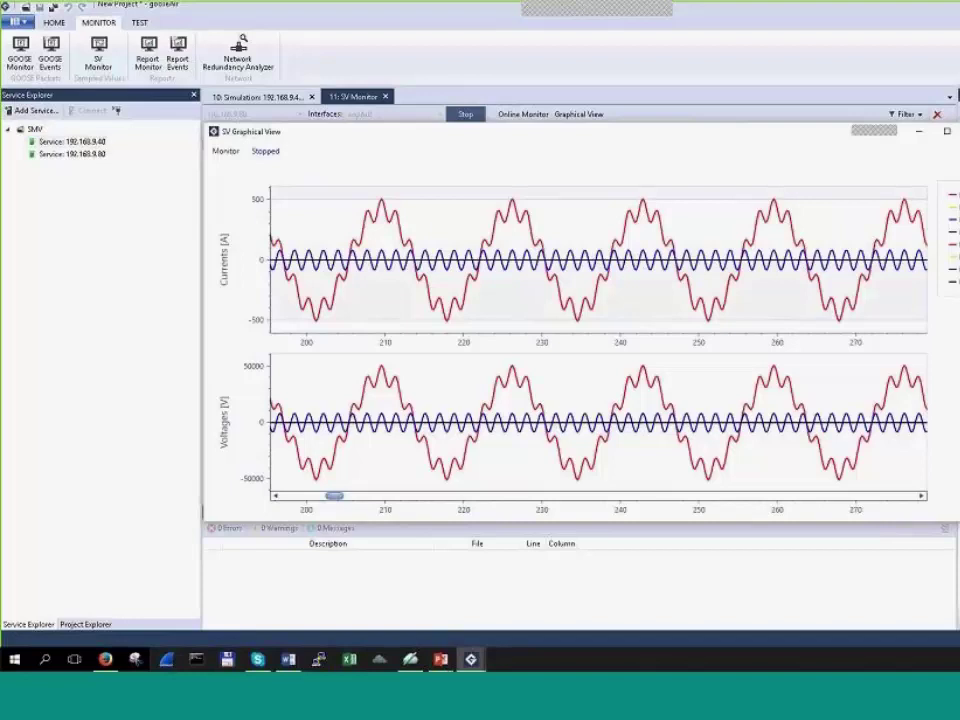
left_click(578, 114)
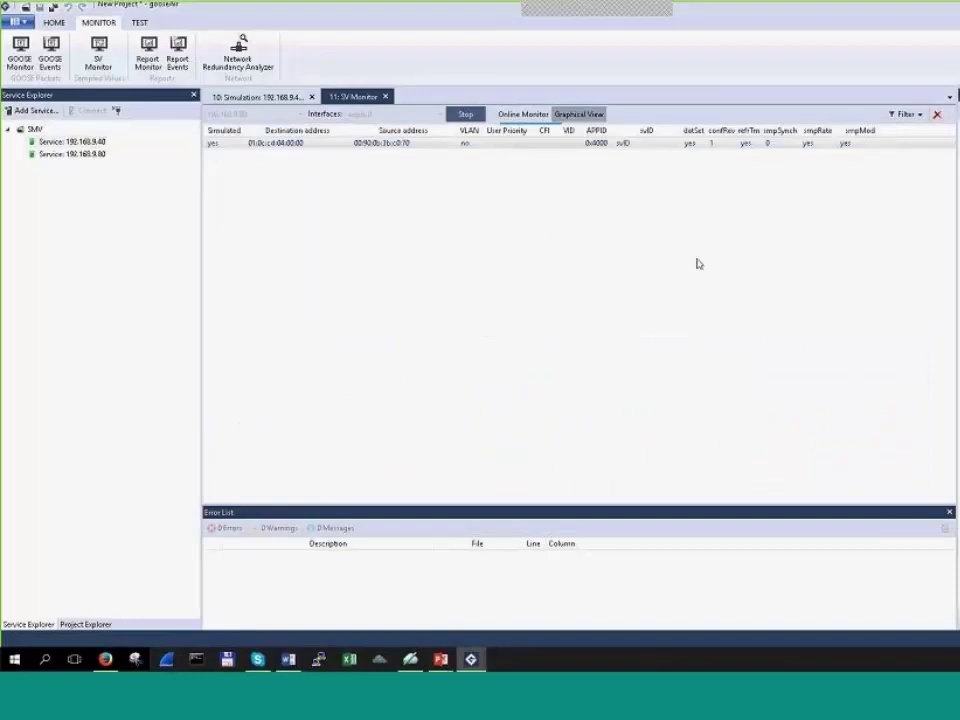
Step: Return to the 10: Simulation tab and widen dataSet so gaLD0/LLN0$PhsMeas1 shows fully
left_click(268, 99)
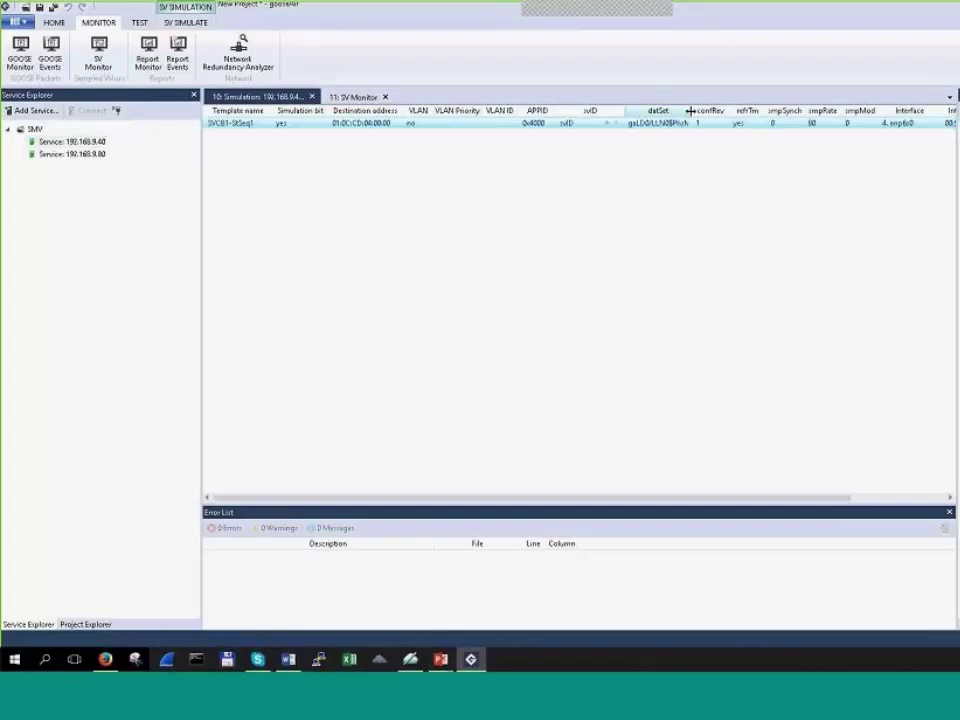
left_click_drag(693, 110, 726, 110)
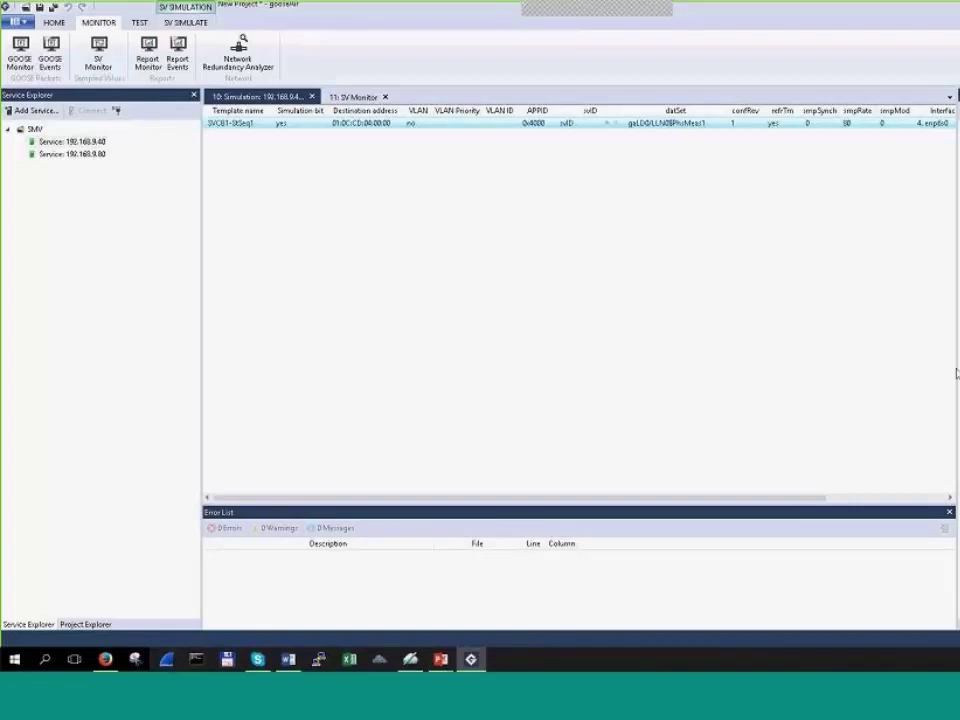
left_click_drag(955, 361, 959, 361)
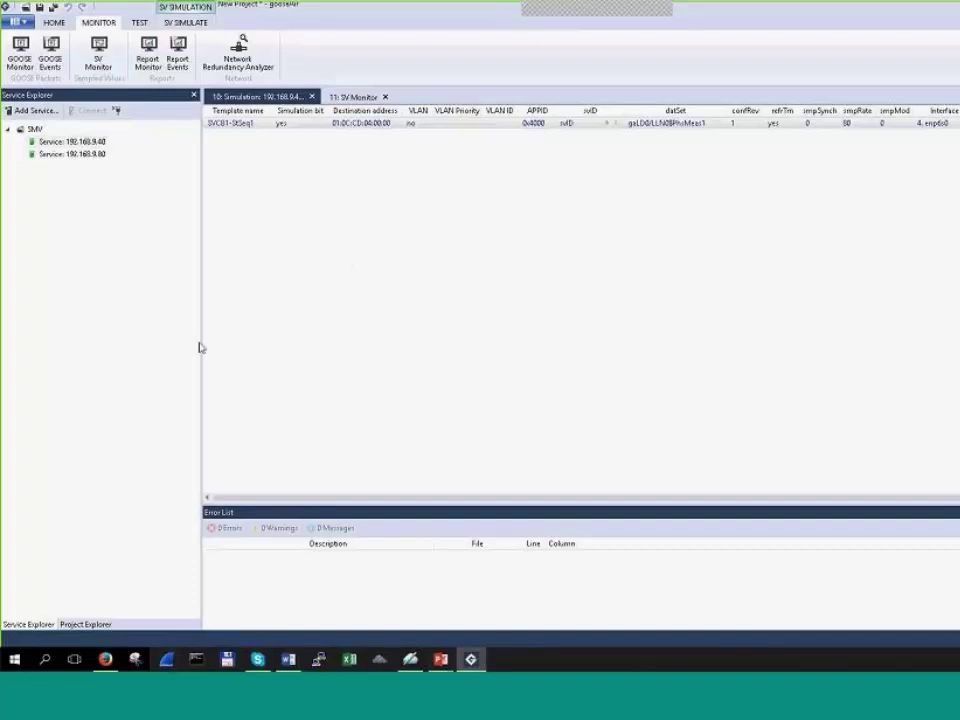
Step: Narrow the Service Explorer, widen the VLAN column slightly, and bring gooseAir to front
left_click_drag(199, 362, 188, 370)
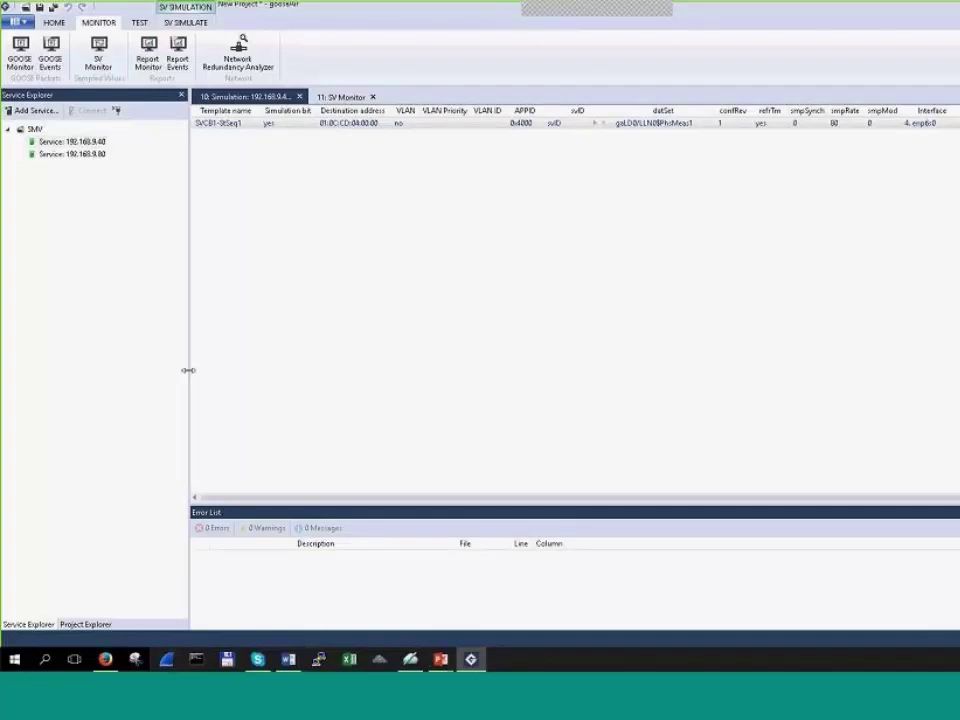
left_click_drag(188, 370, 180, 370)
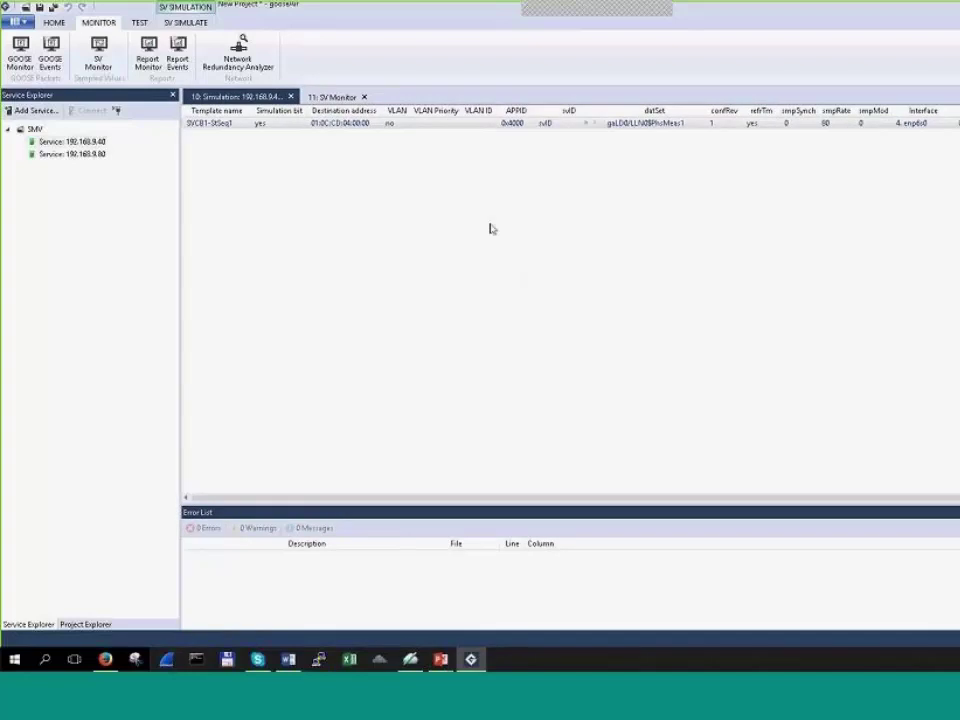
left_click_drag(410, 110, 421, 110)
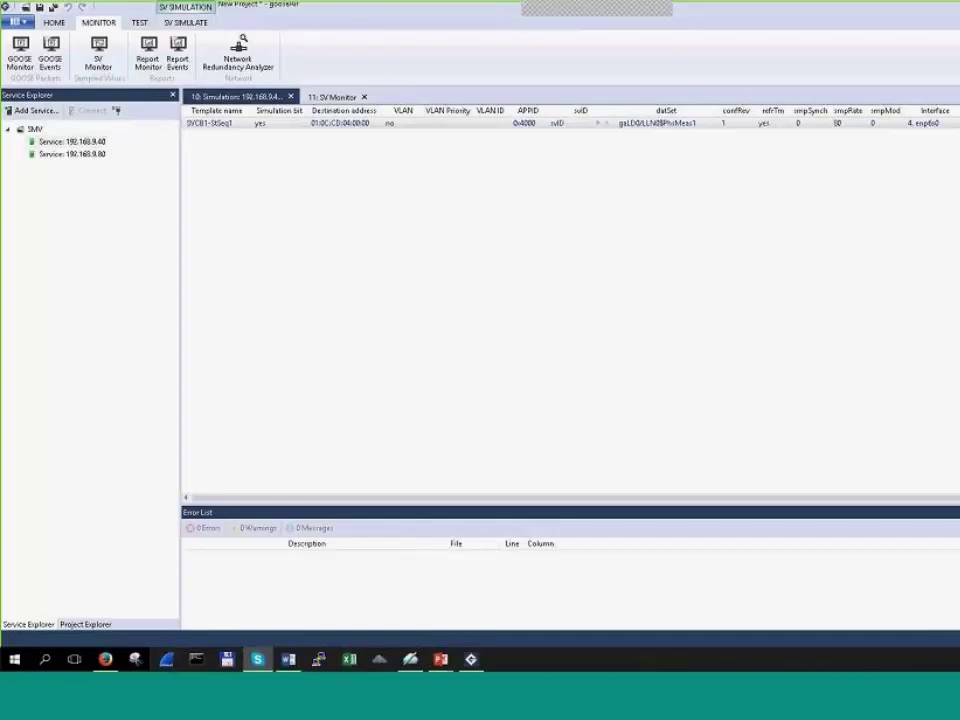
left_click(923, 361)
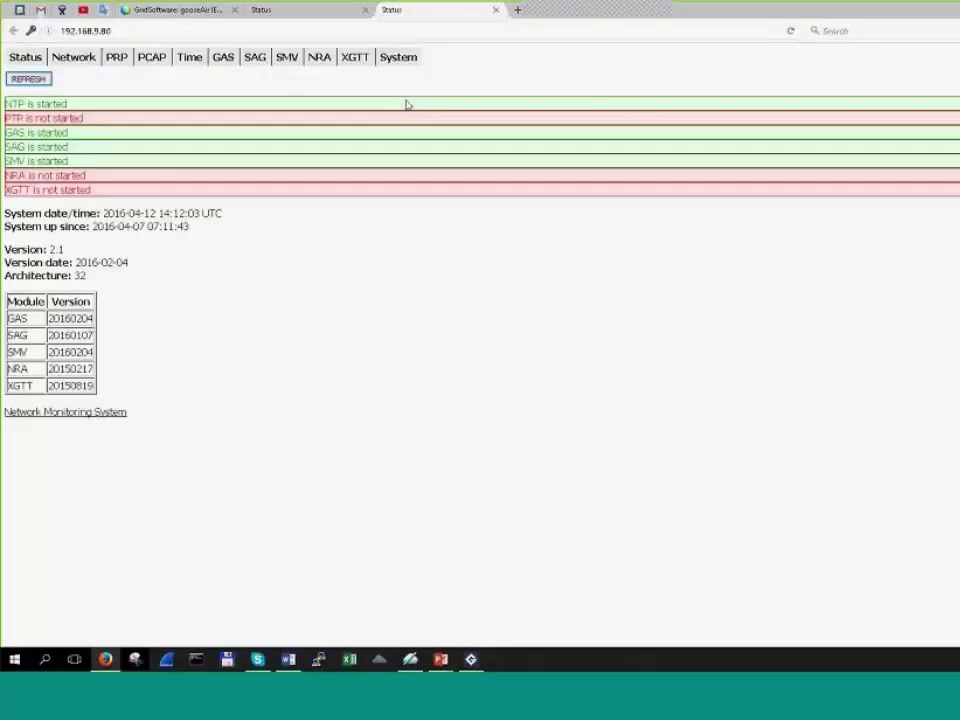
mouse_move(362, 62)
mouse_move(472, 661)
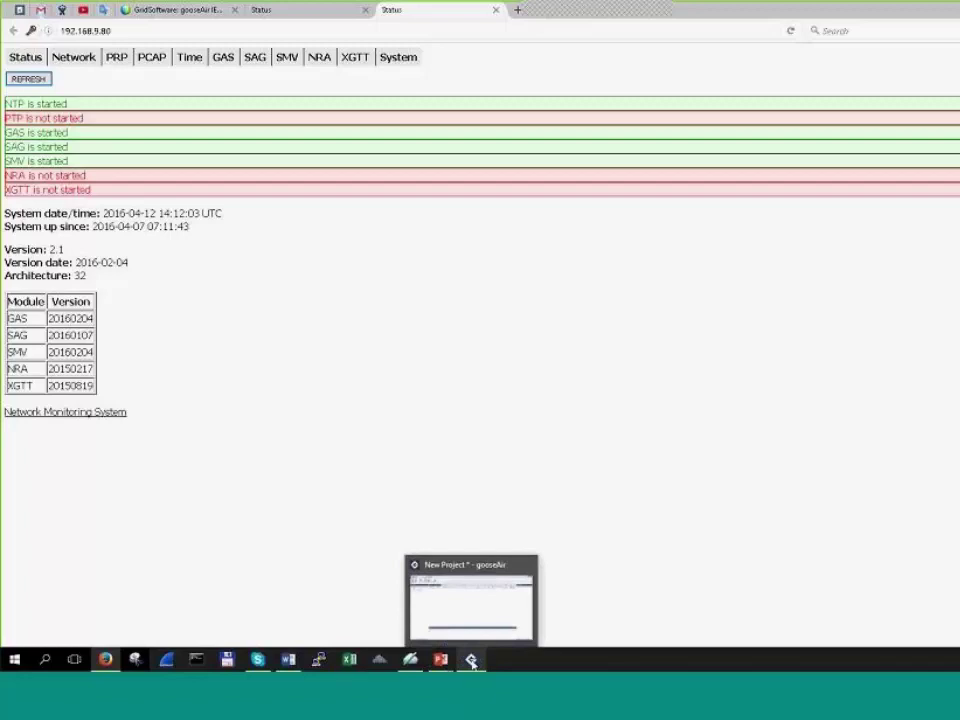
left_click(472, 661)
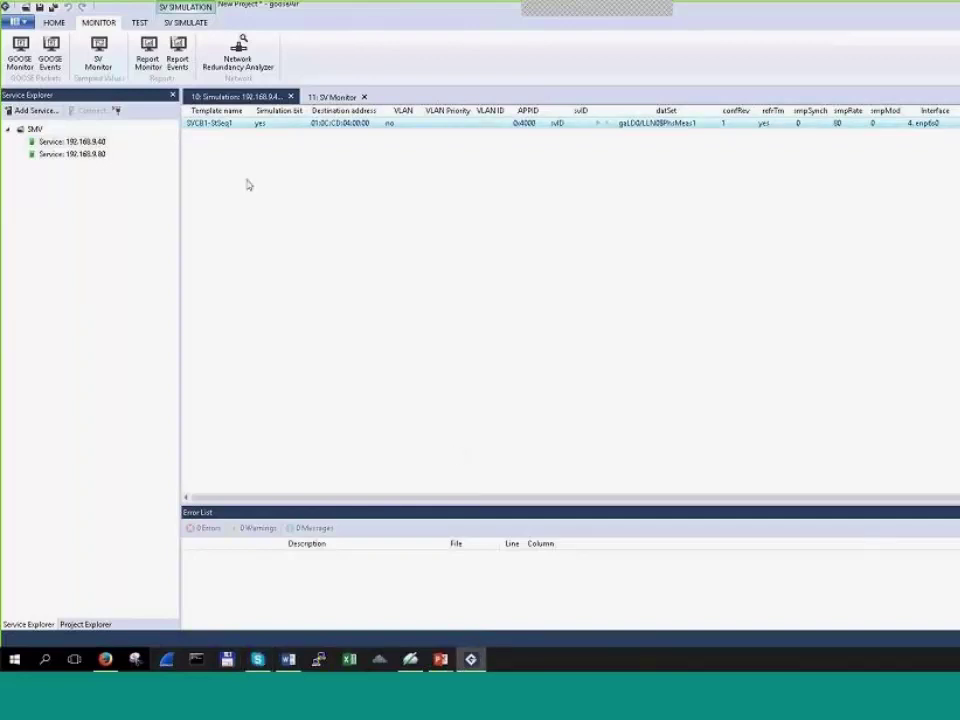
Step: Start the XGTT service on the 192.168.9.80 device, then return to gooseAir
key("alt+Tab")
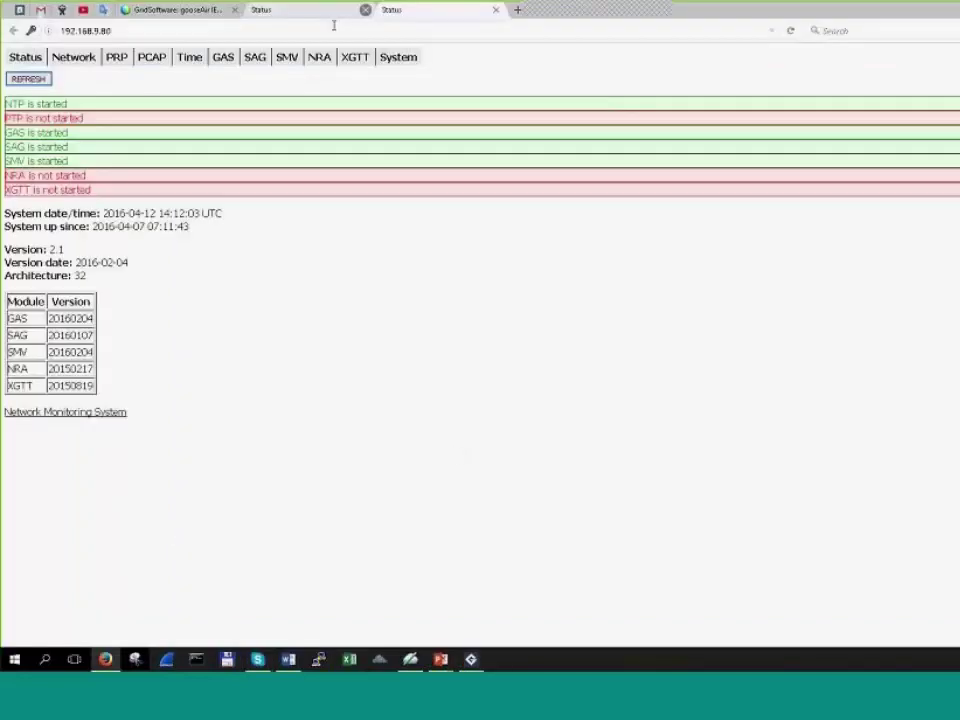
left_click(365, 58)
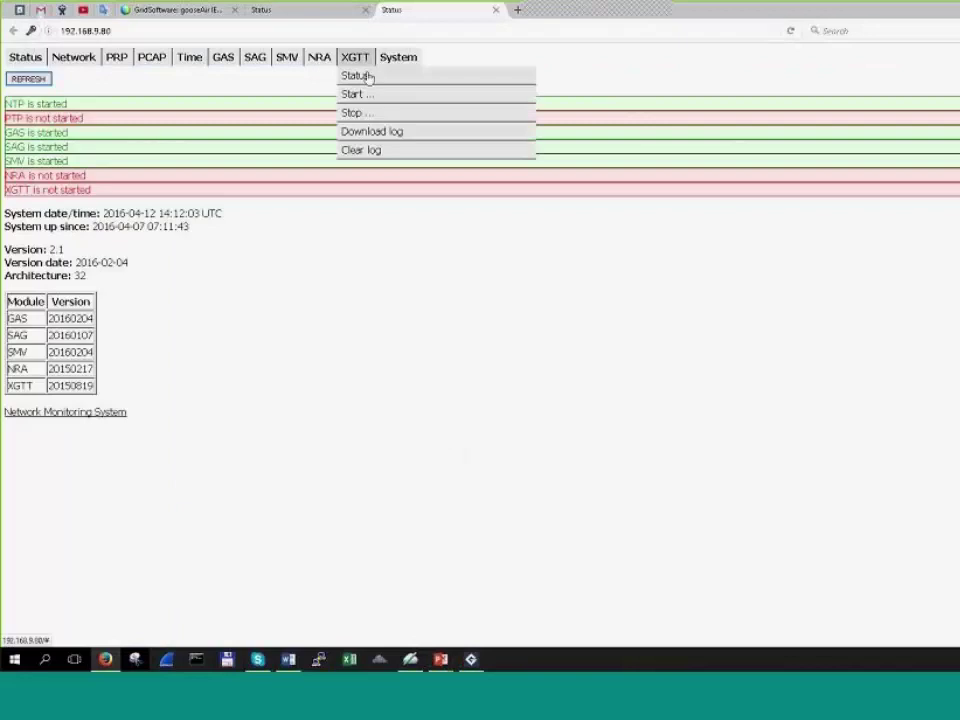
left_click(398, 96)
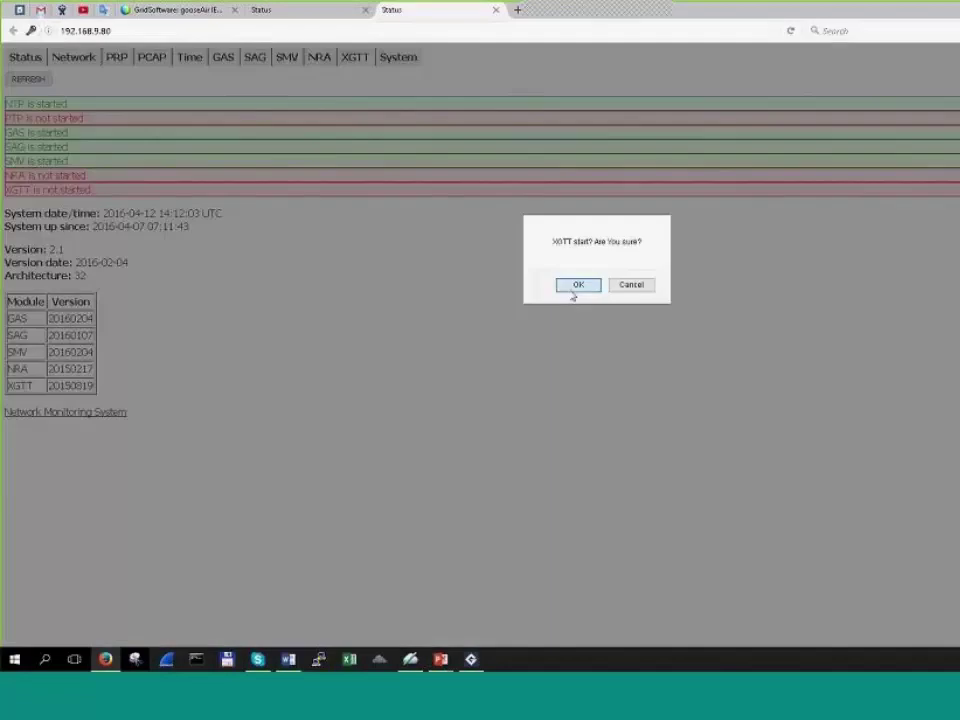
left_click(575, 288)
left_click(471, 659)
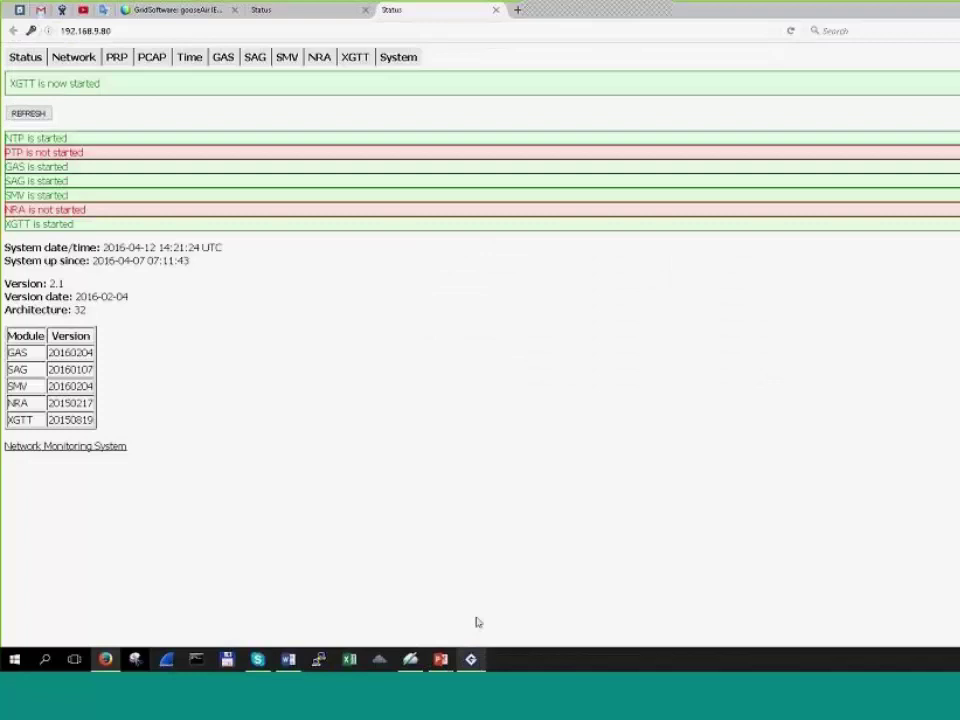
Step: Add a Network Test Tools service at 192.168.9.40 to the project
left_click(38, 111)
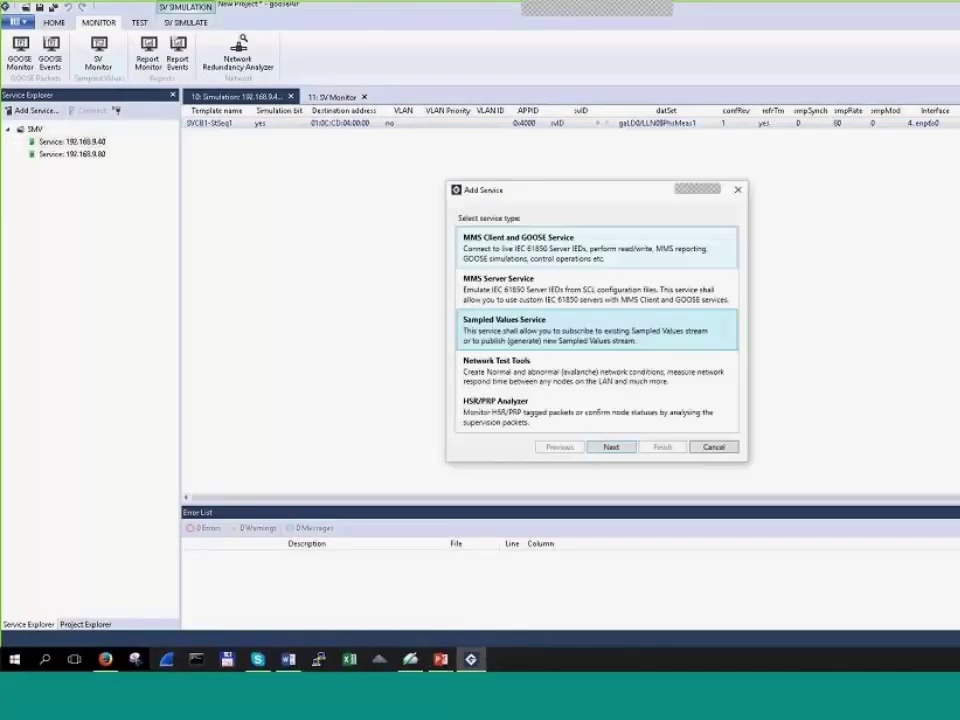
left_click(546, 376)
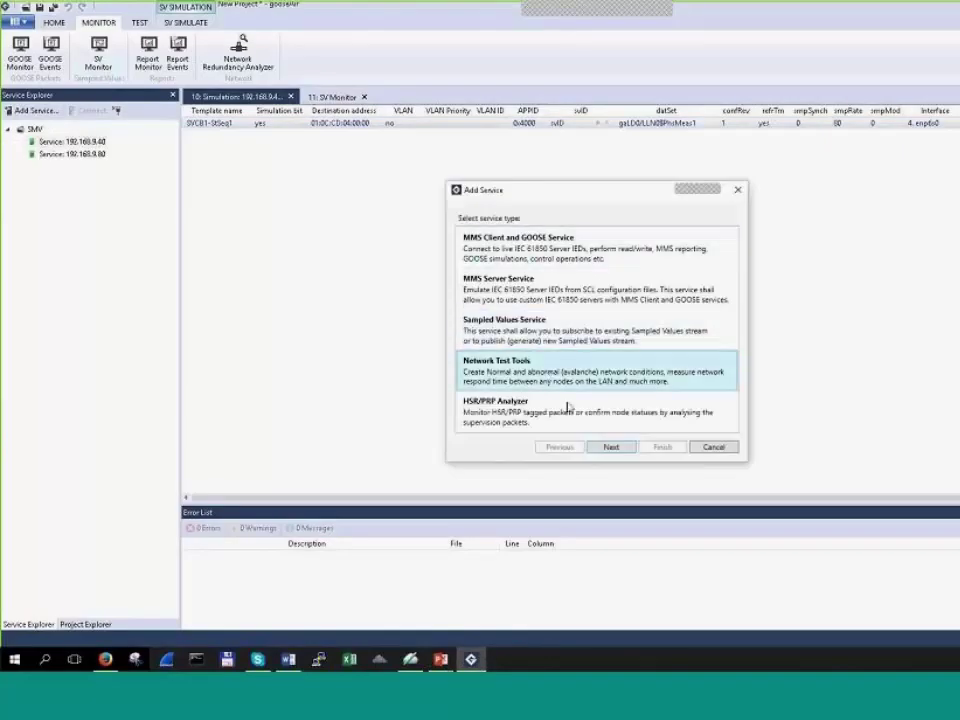
left_click(611, 446)
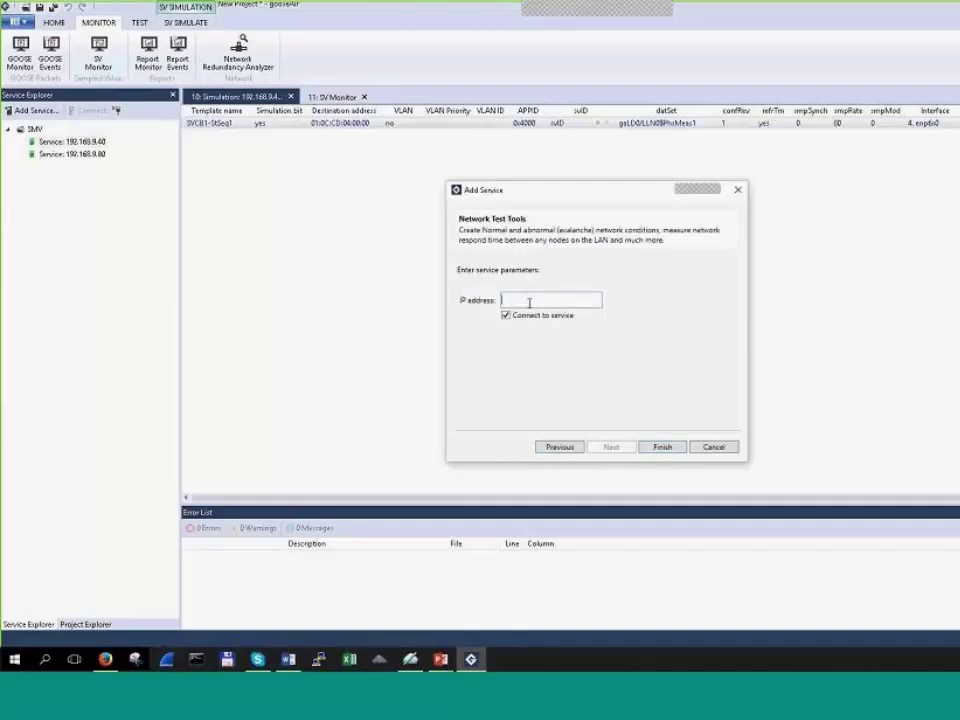
type("192.1689.")
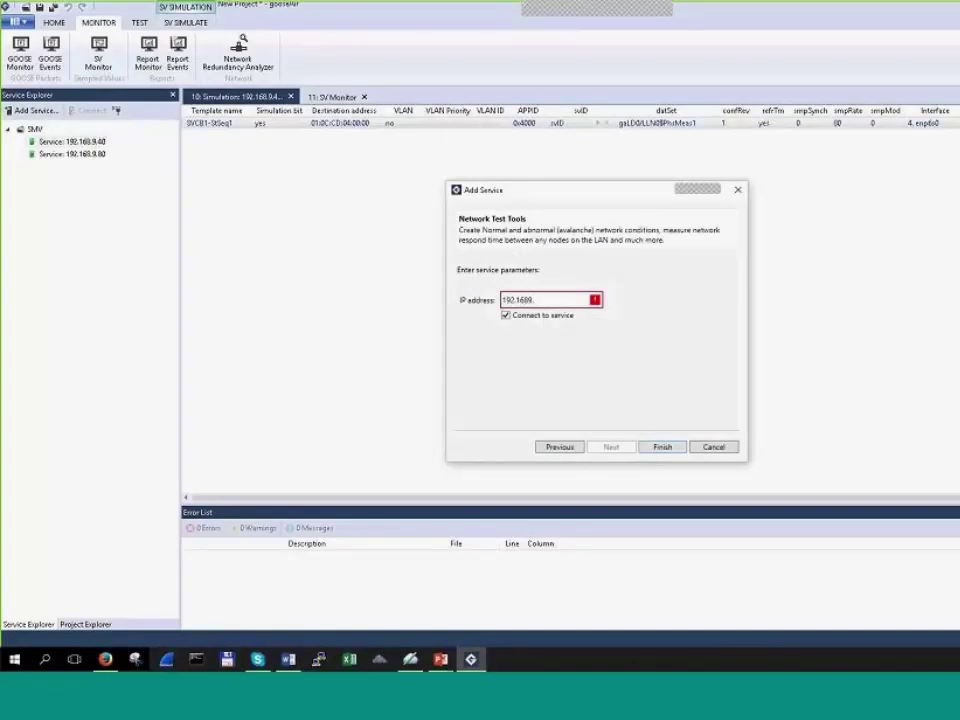
key("BackSpace")
key("BackSpace")
type(".9.40")
key("Return")
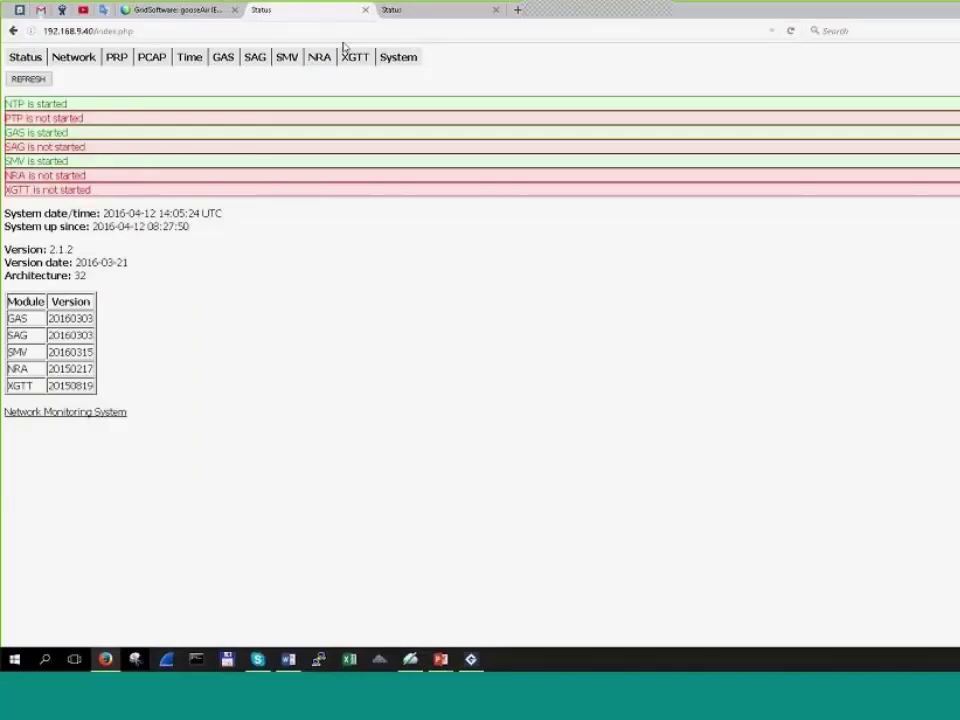
Step: Start the XGTT service on the 192.168.9.40 device
left_click(355, 57)
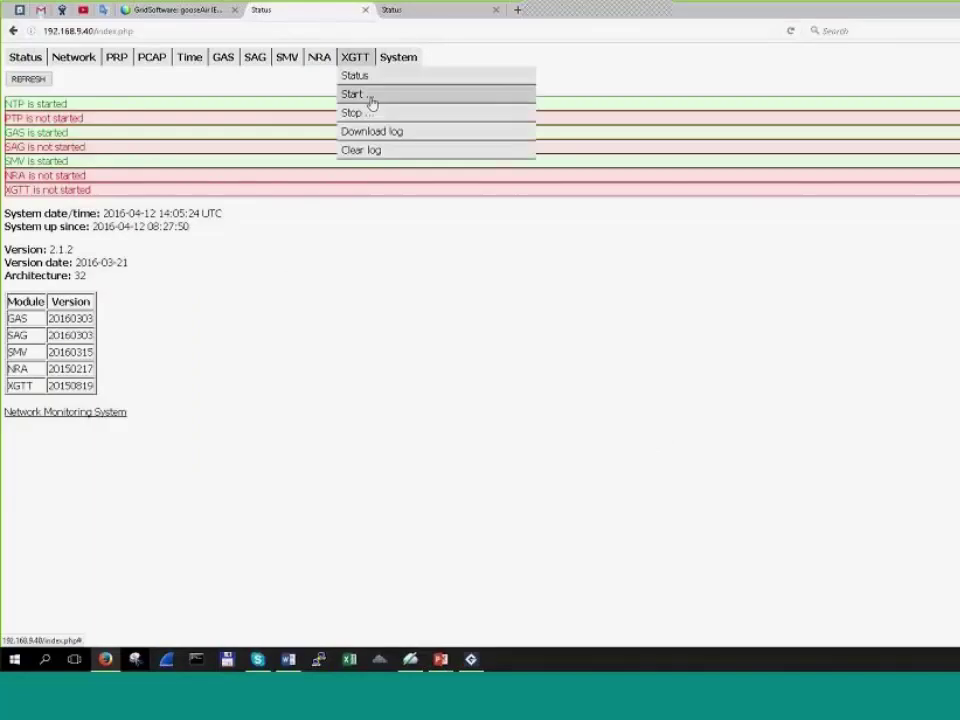
left_click(371, 103)
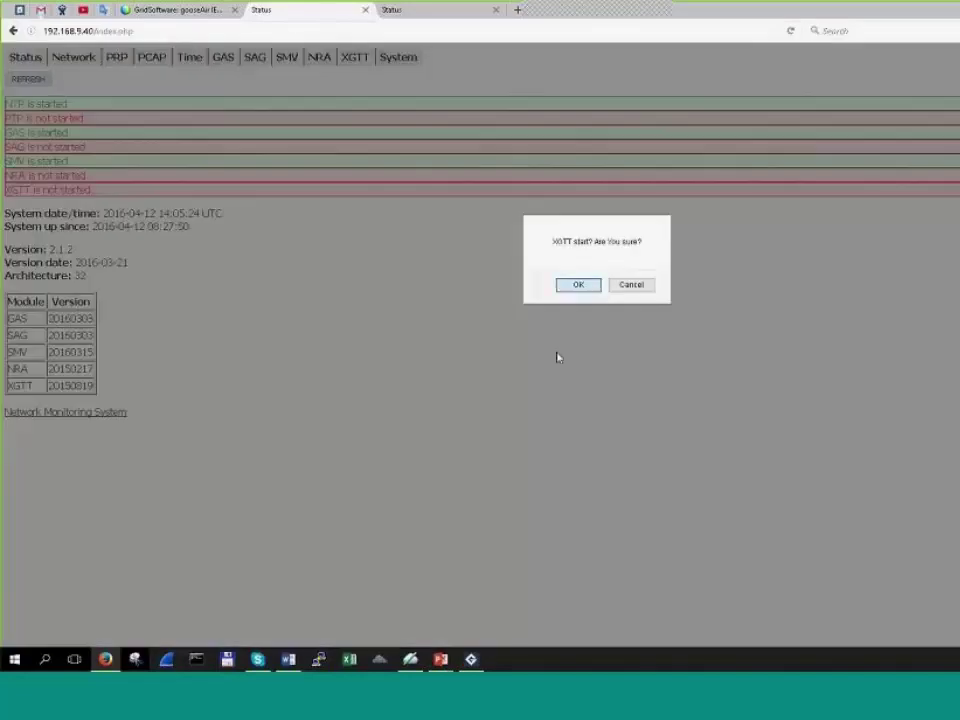
left_click(577, 285)
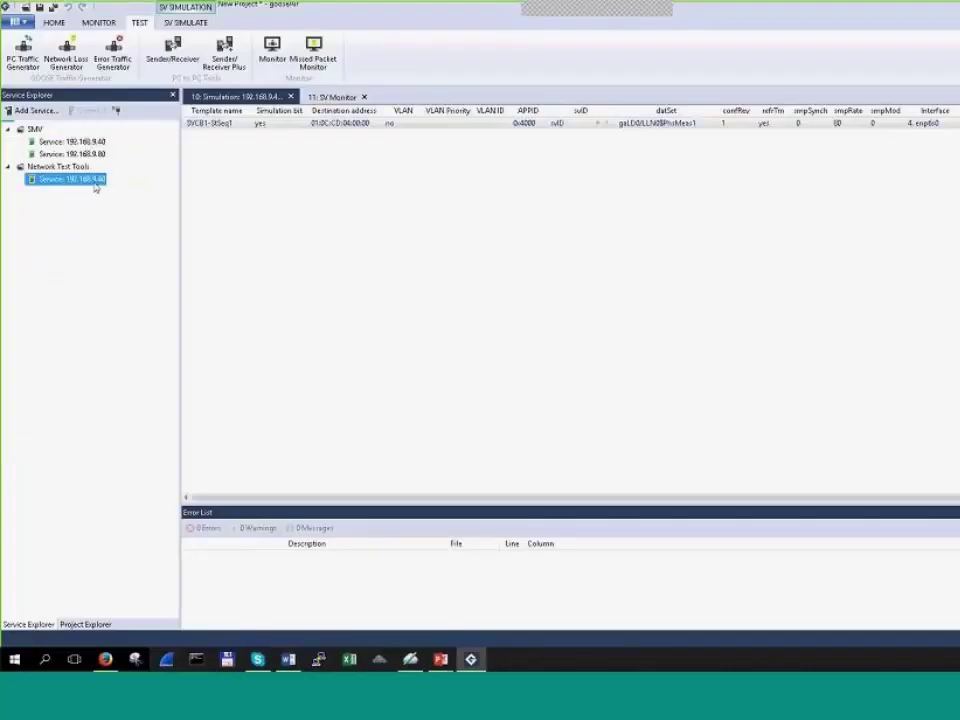
Step: Open the Network Loss Generator for the 192.168.9.40 Network Test Tools service
right_click(94, 184)
mouse_move(133, 228)
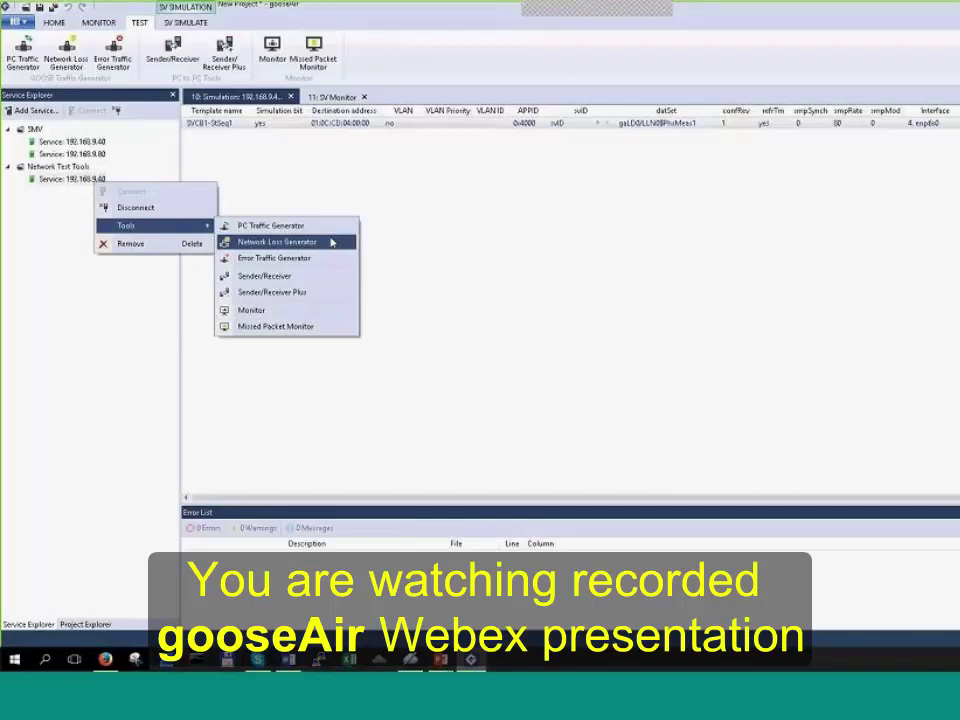
left_click(332, 241)
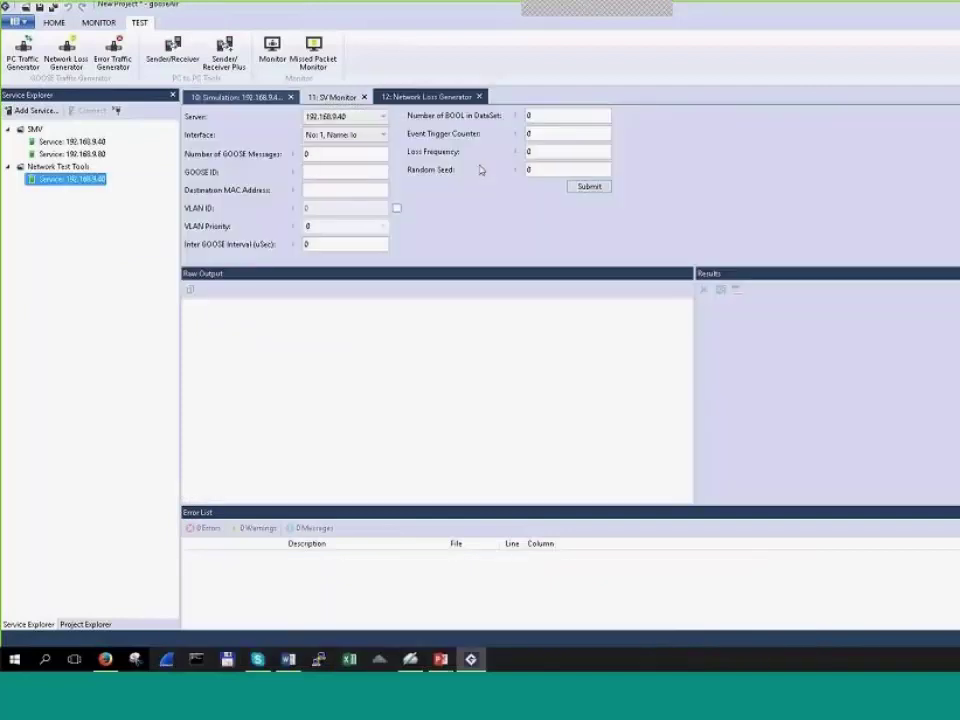
Step: Close the Network Loss Generator, stop SV monitoring, and browse services in the Simulation view
left_click(479, 97)
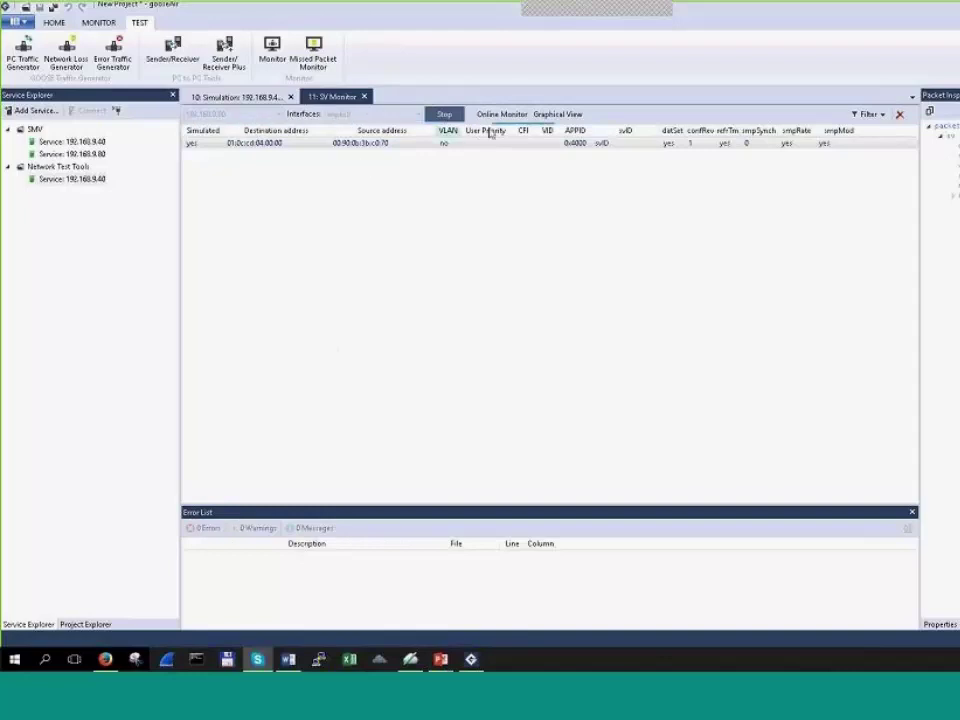
left_click(444, 114)
left_click(255, 97)
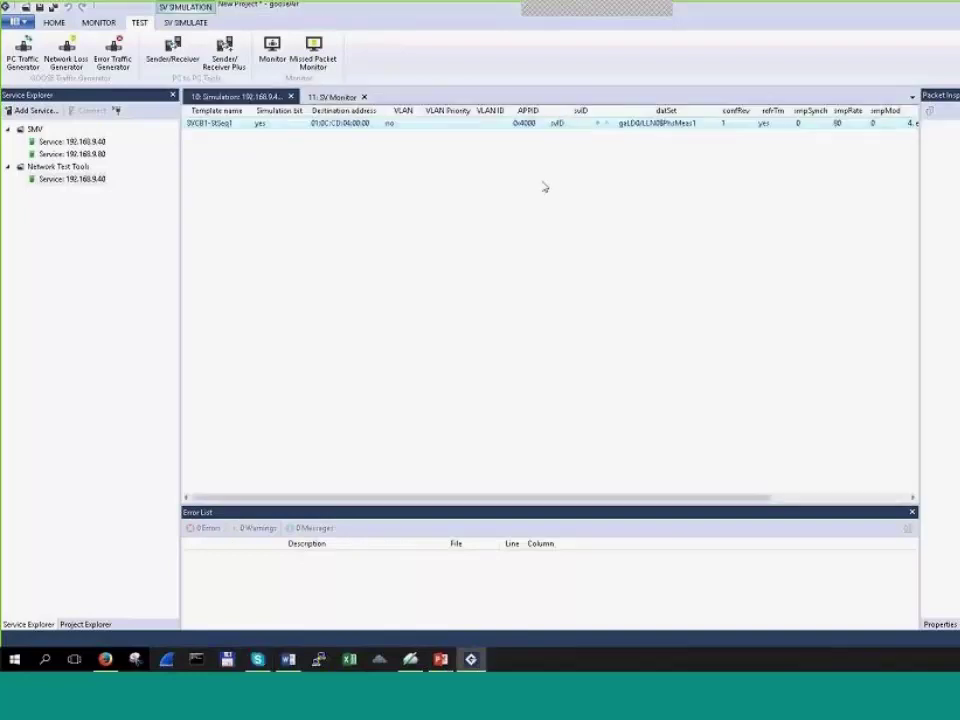
left_click(97, 143)
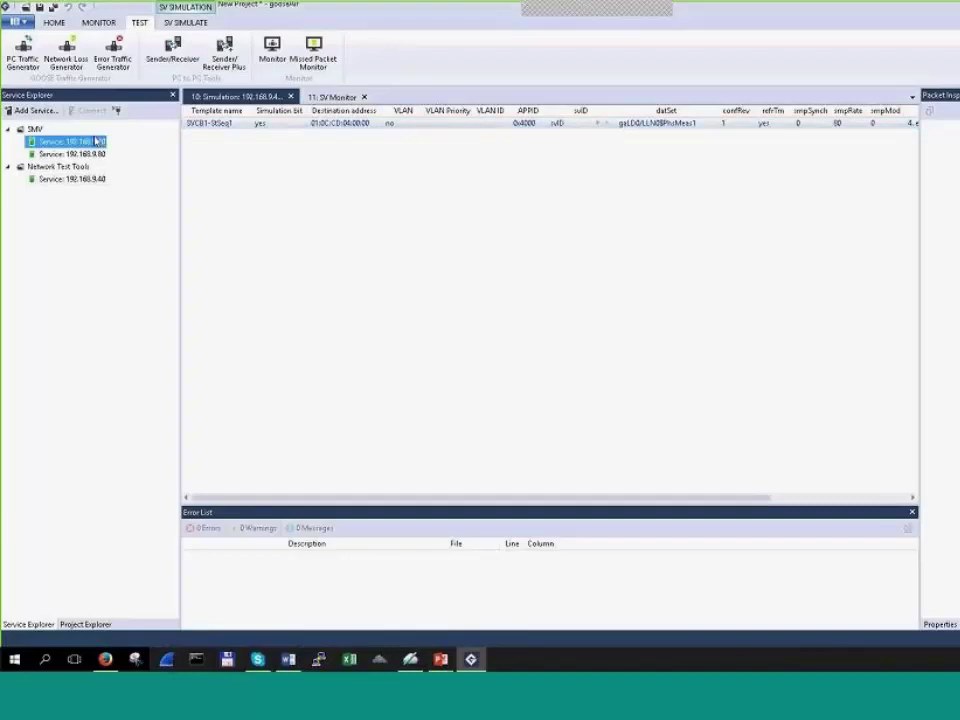
left_click(90, 155)
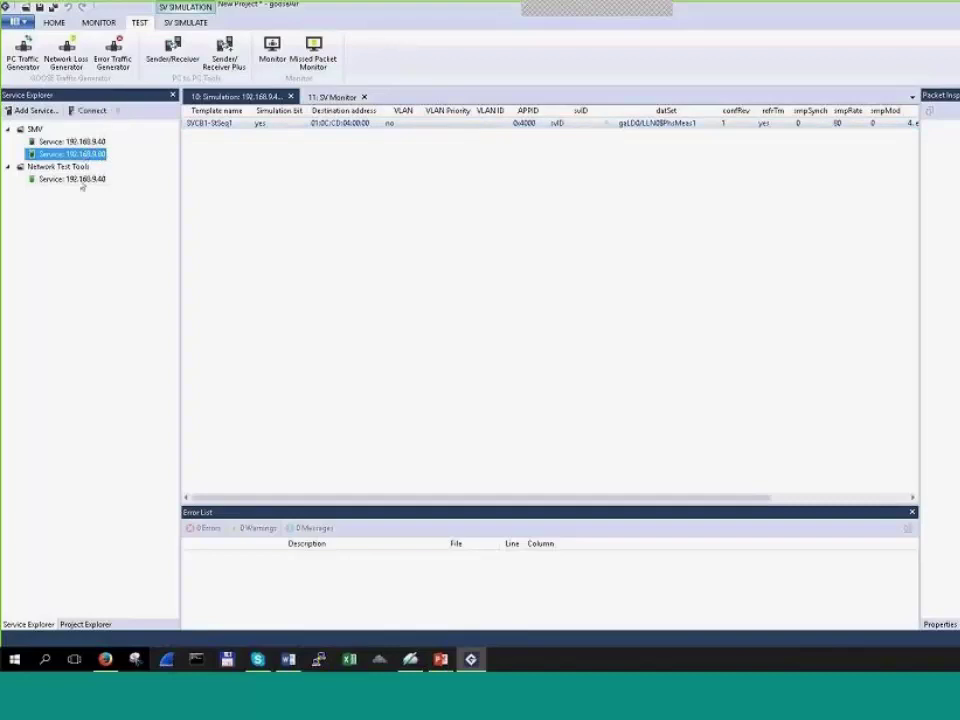
left_click(70, 178)
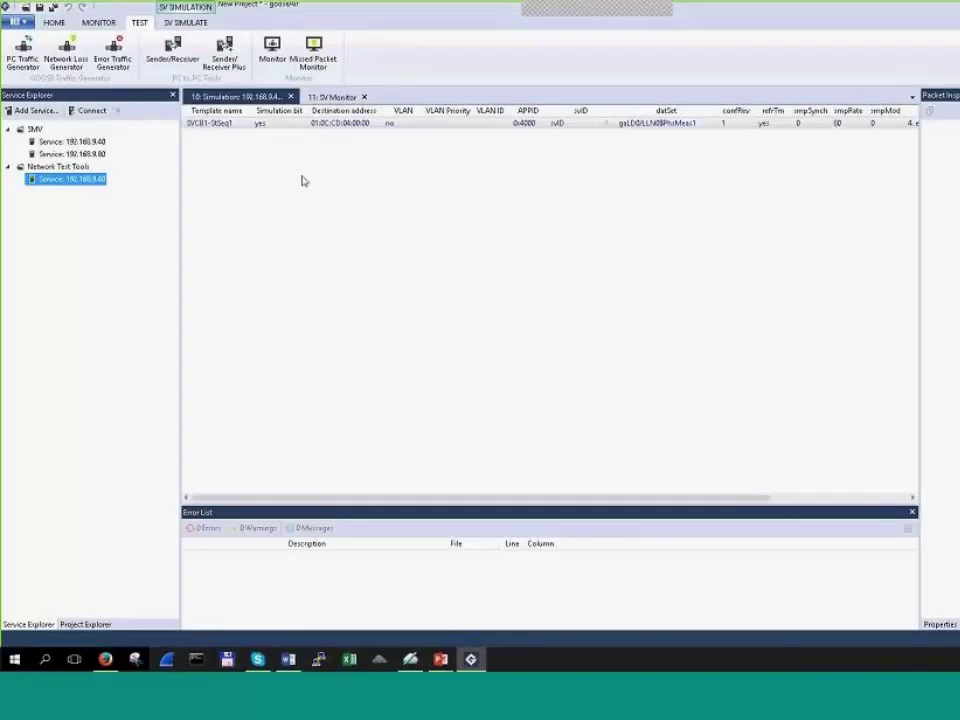
Step: Start a new project, discarding the old project's unsaved changes
left_click(15, 21)
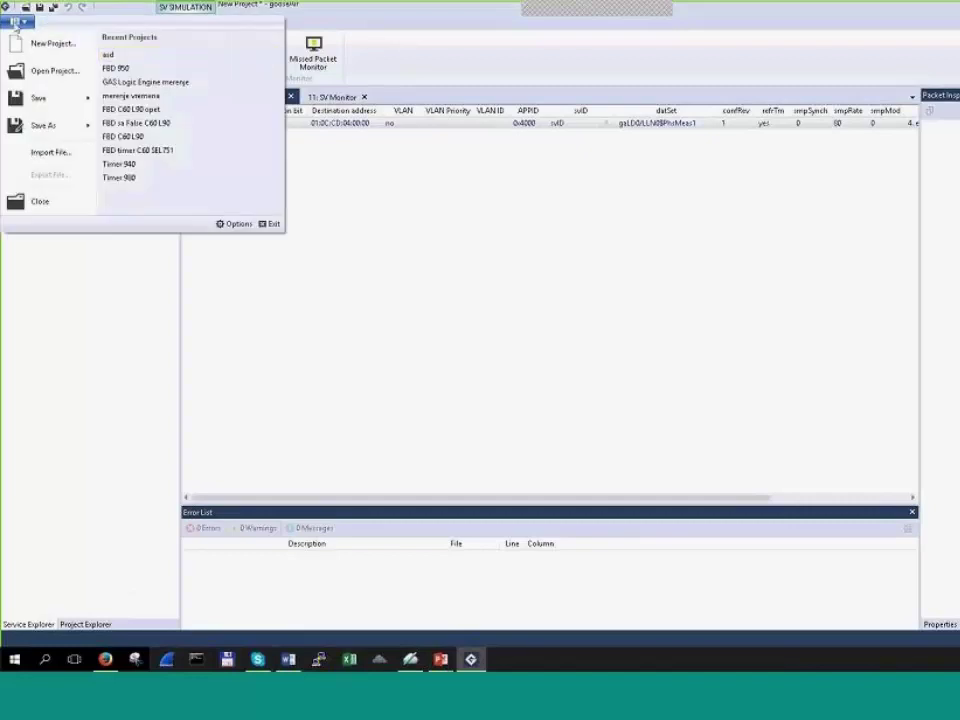
left_click(55, 41)
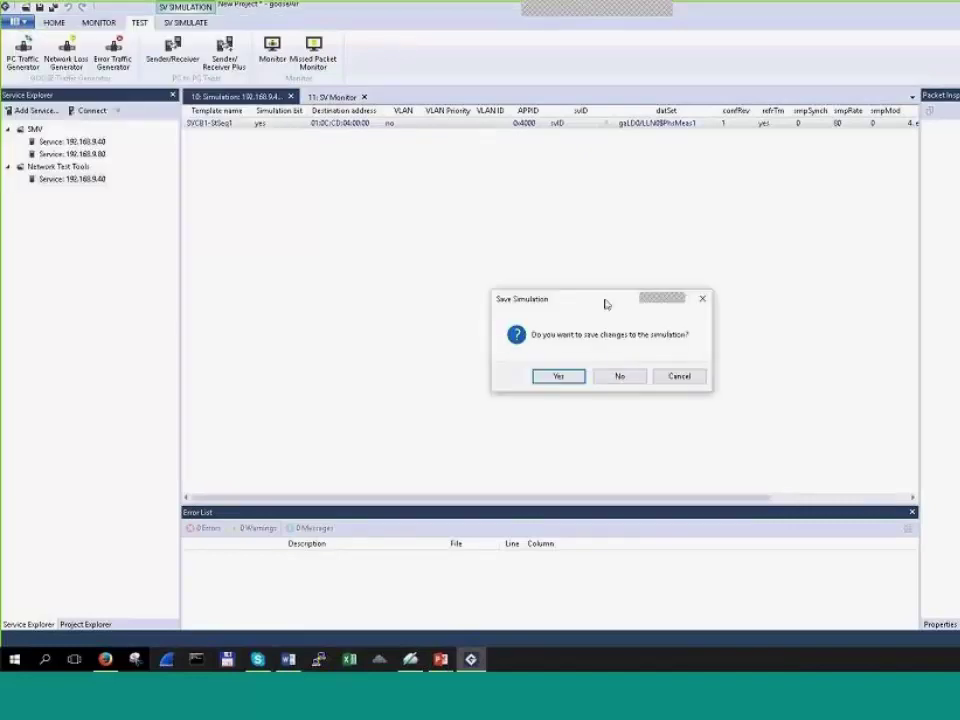
left_click(619, 376)
left_click(616, 377)
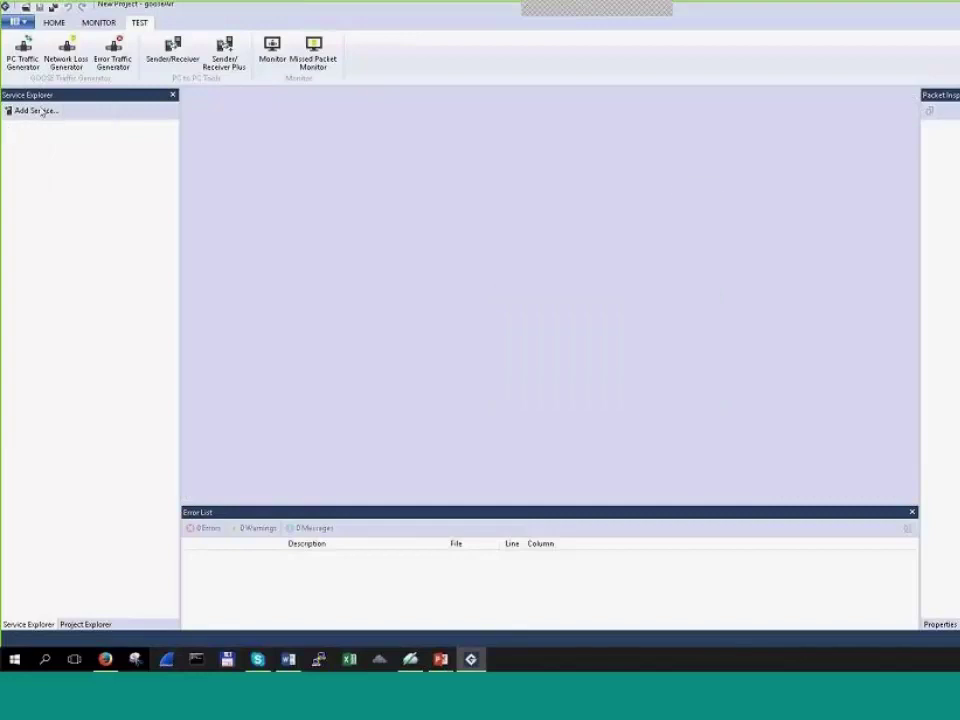
Step: Add an MMS Client and GOOSE service at 192.168.9.40
left_click(40, 111)
left_click(610, 447)
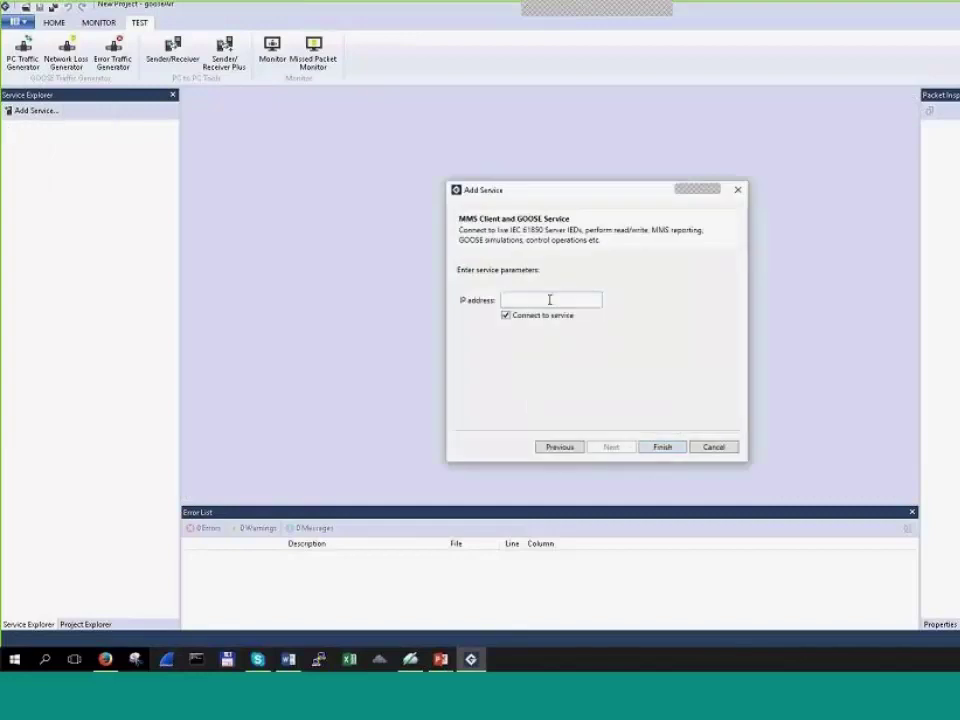
left_click(551, 299)
type("92")
key("BackSpace")
key("BackSpace")
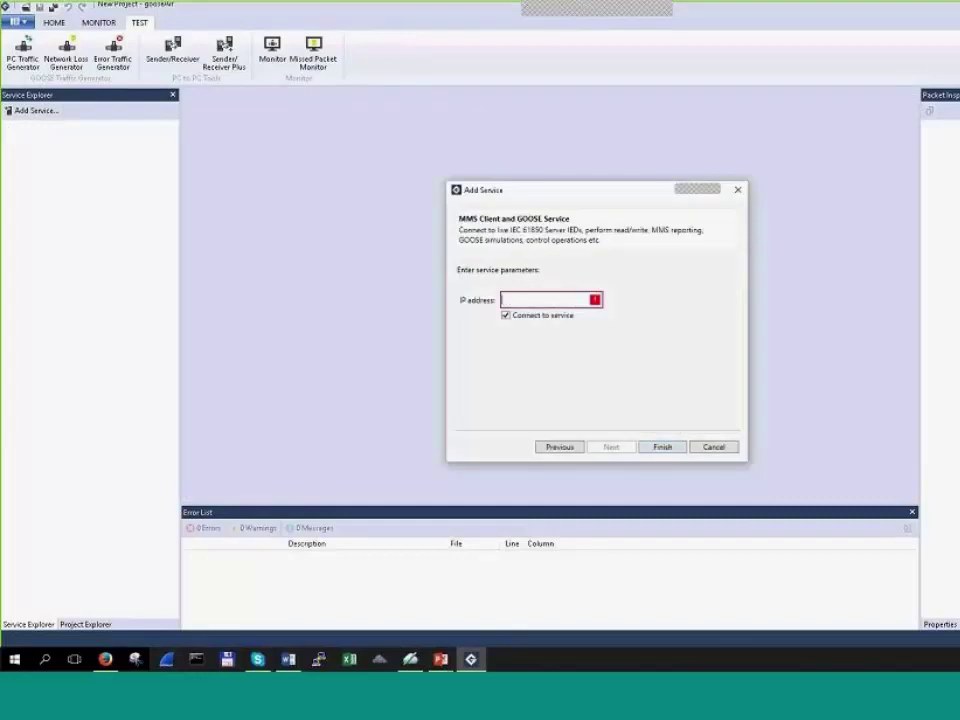
type("192.168.9.40")
key("Return")
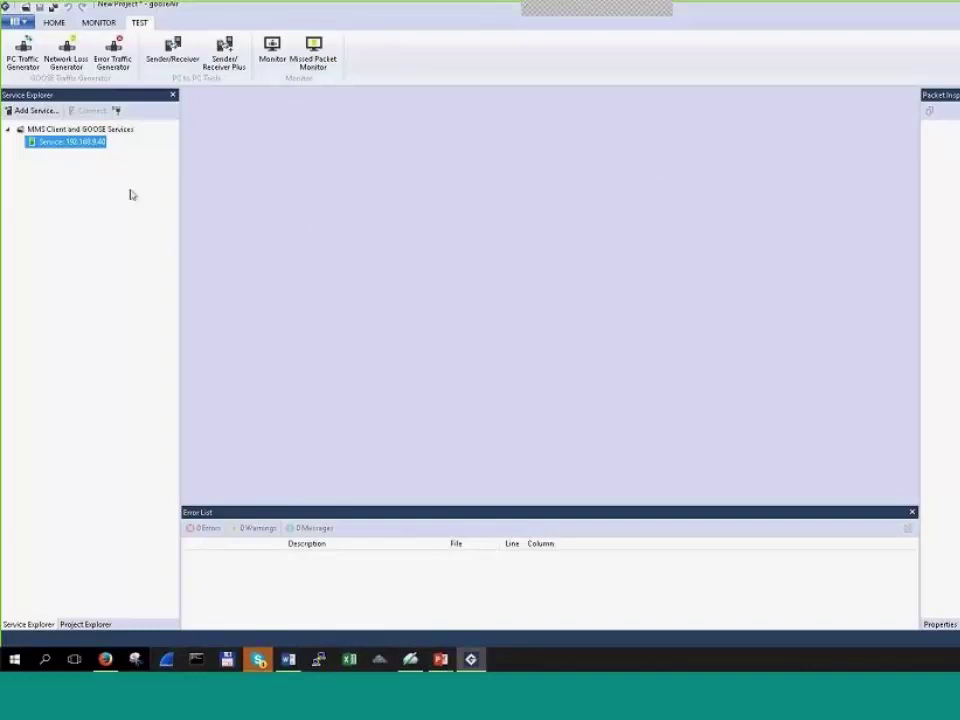
Step: Add the IED at 192.168.9.247 as a device under the service
right_click(95, 146)
left_click(162, 189)
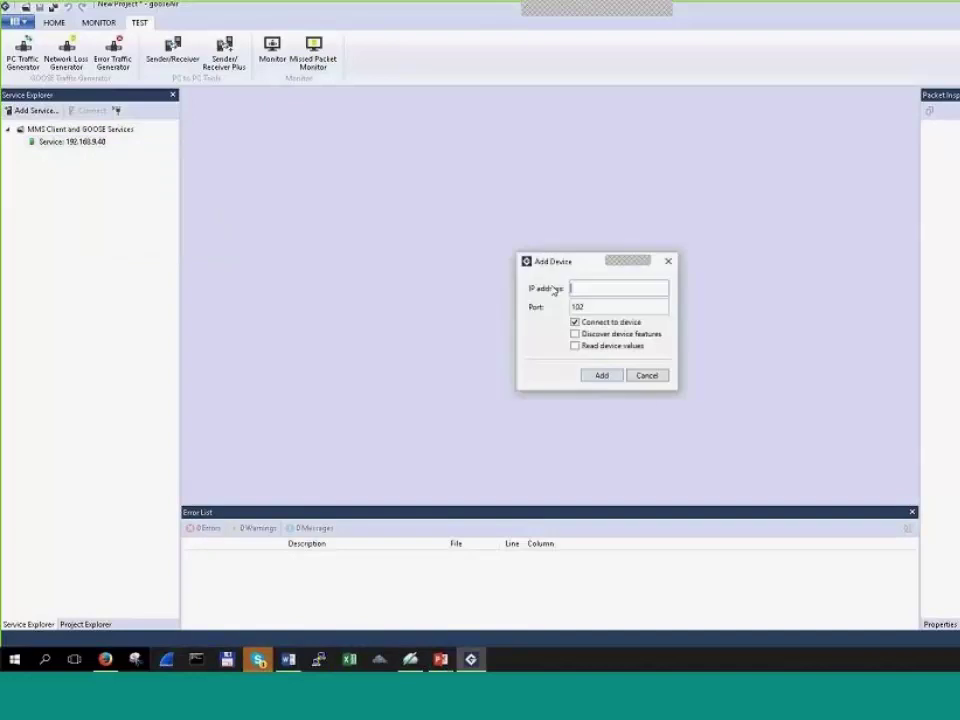
type("192.168.")
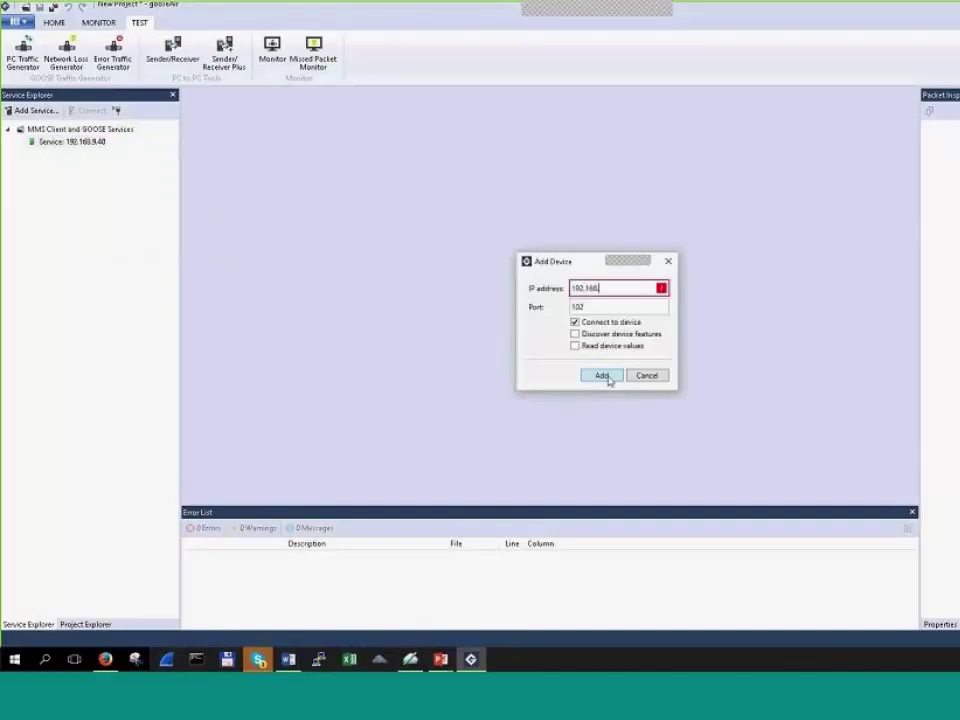
type("9.247")
left_click(606, 377)
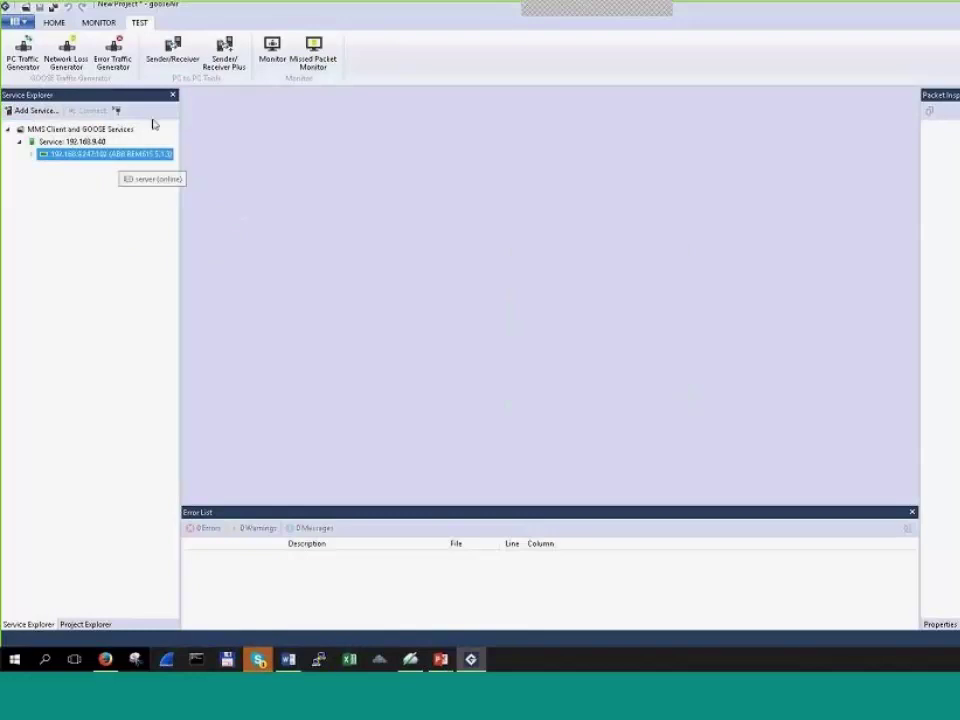
Step: Enable the first report control block, rcbStatIed01, via Configure Report, then switch to monitoring
left_click(53, 23)
left_click(376, 55)
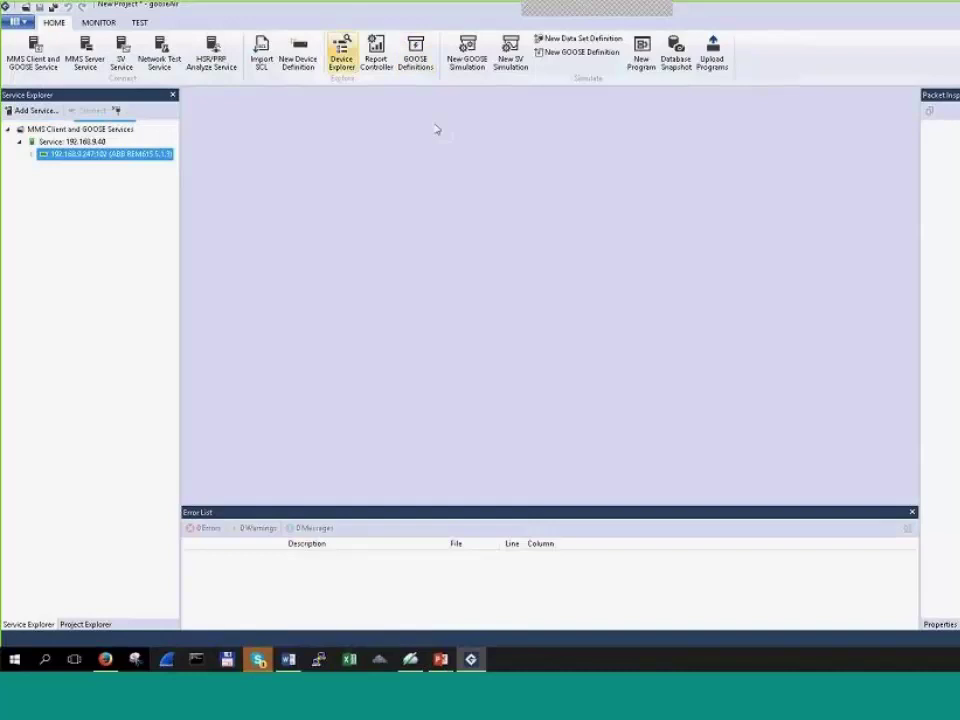
left_click(907, 530)
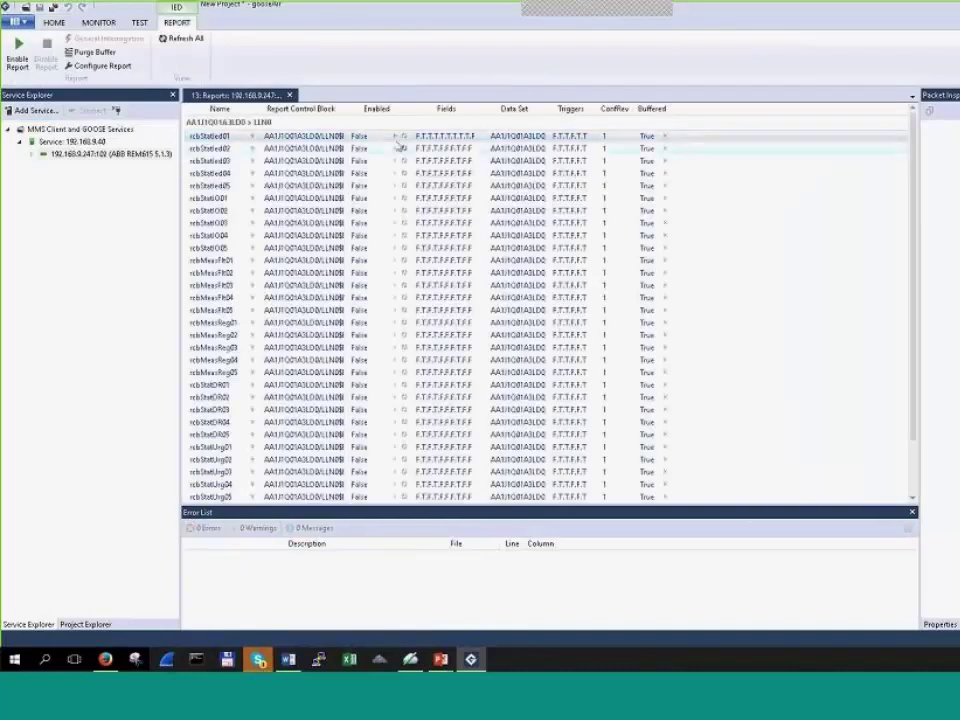
right_click(371, 138)
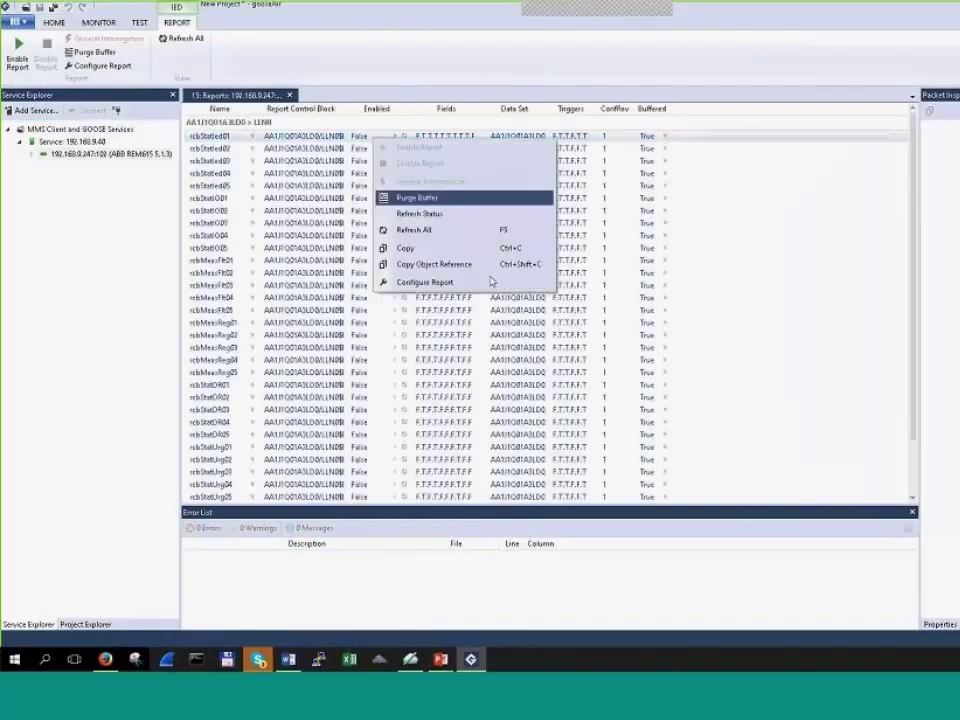
left_click(422, 281)
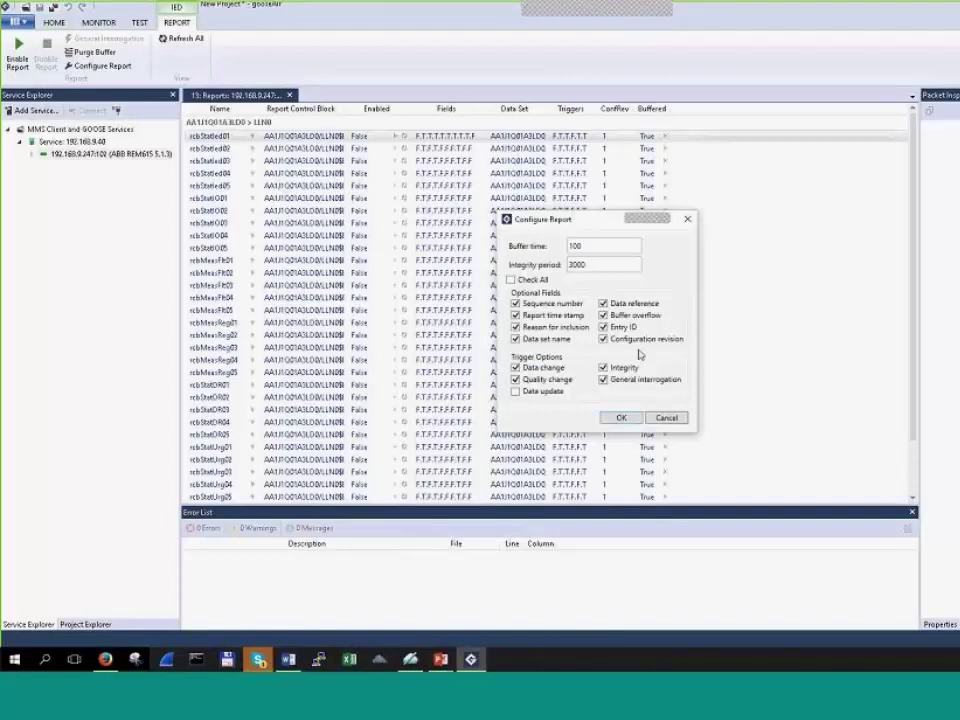
left_click(621, 416)
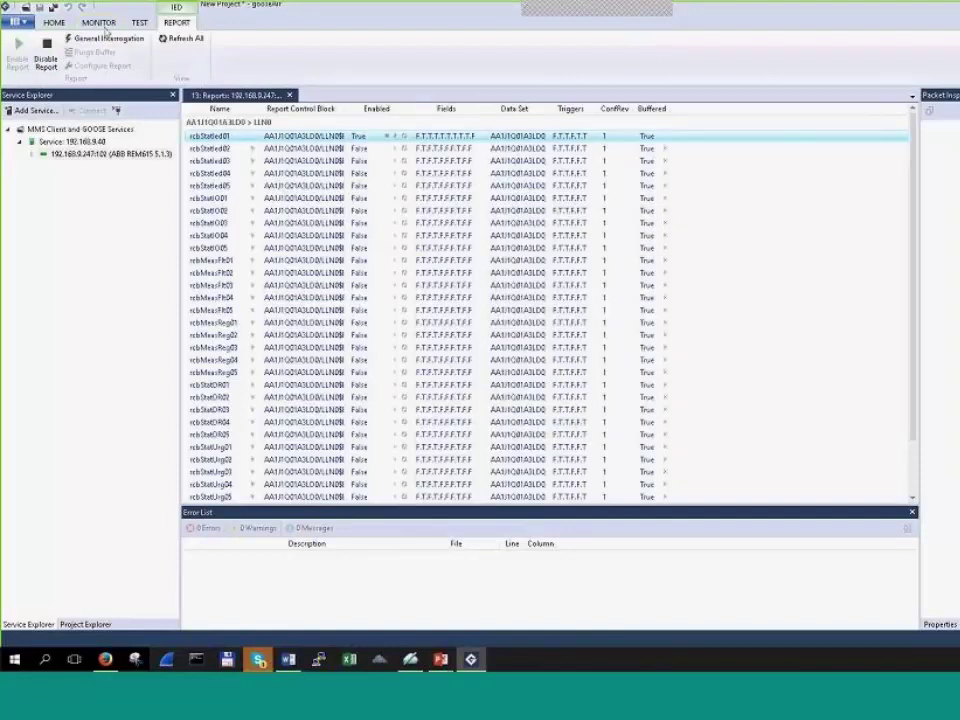
left_click(99, 22)
Step: Open the Report Monitor and widen its Time and Report Control Block columns
left_click(148, 60)
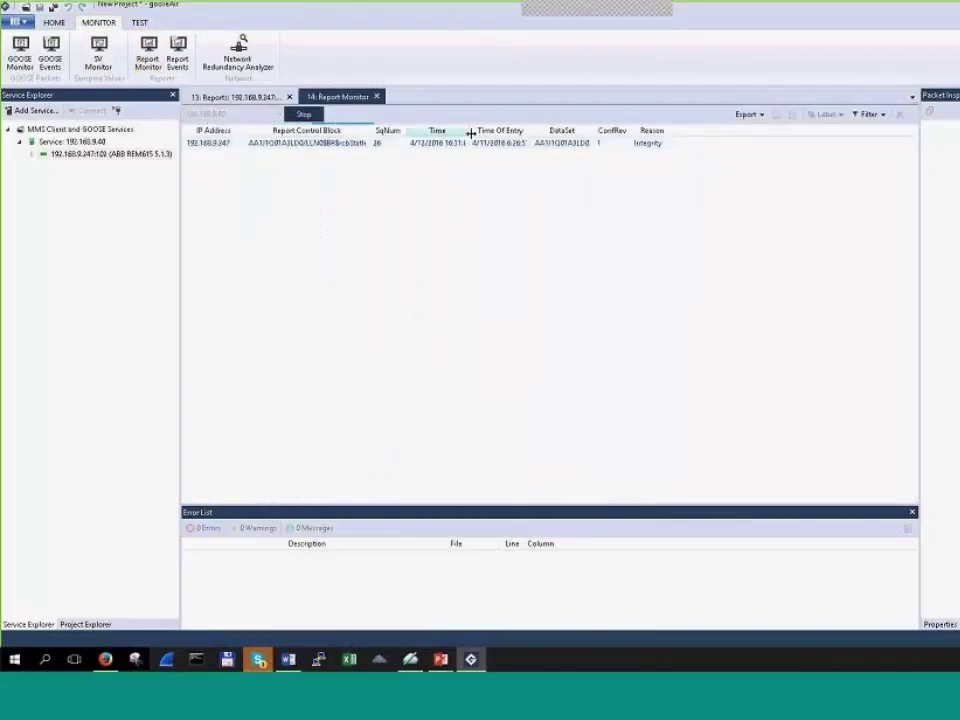
left_click_drag(469, 131, 521, 133)
left_click_drag(368, 131, 406, 133)
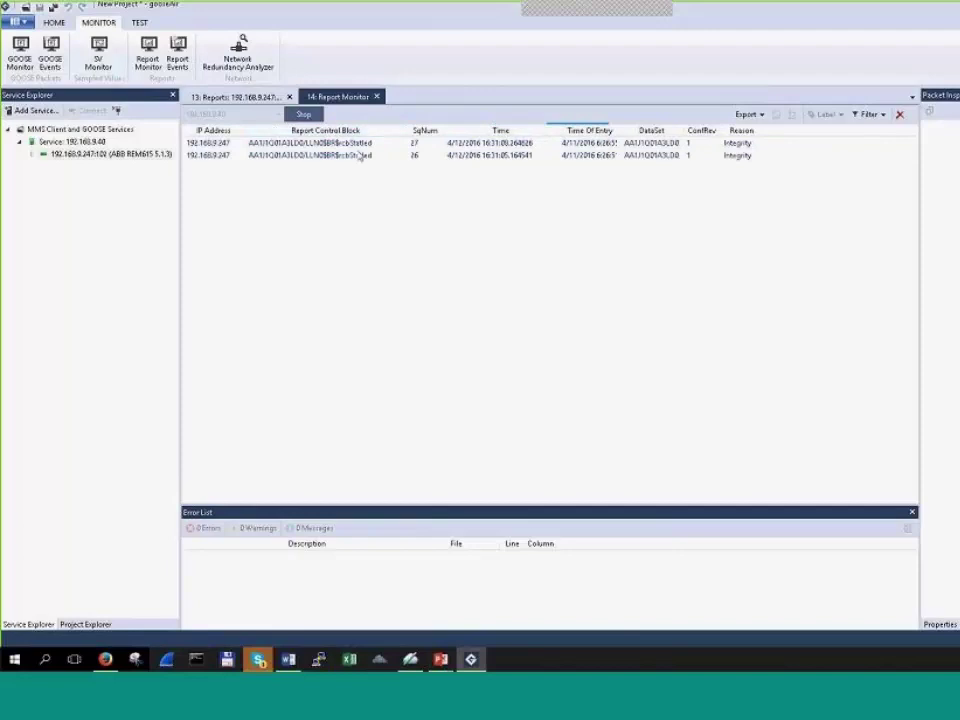
left_click(256, 99)
left_click(338, 97)
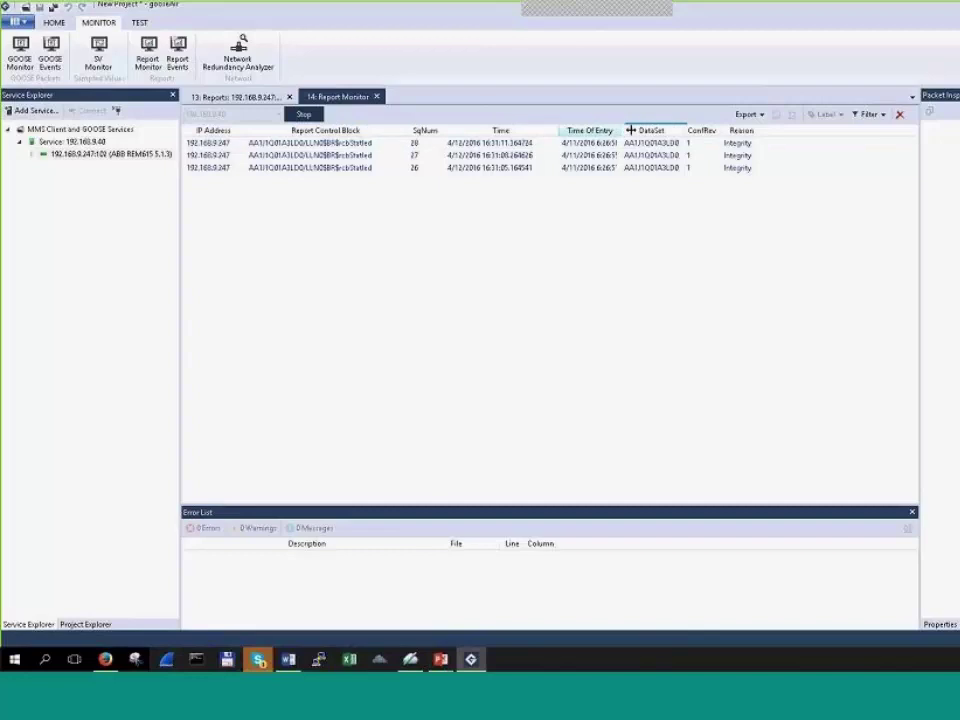
Step: Widen the Time Of Entry and DataSet columns and collapse the right-side panel
left_click_drag(629, 129, 653, 129)
left_click_drag(714, 129, 768, 129)
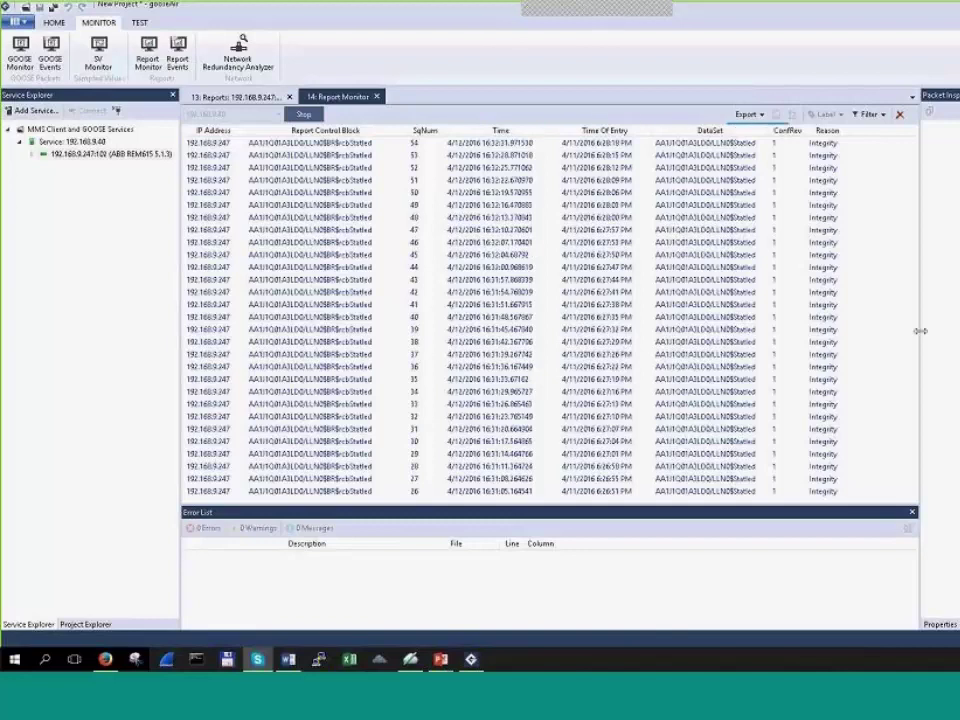
left_click_drag(936, 328, 958, 328)
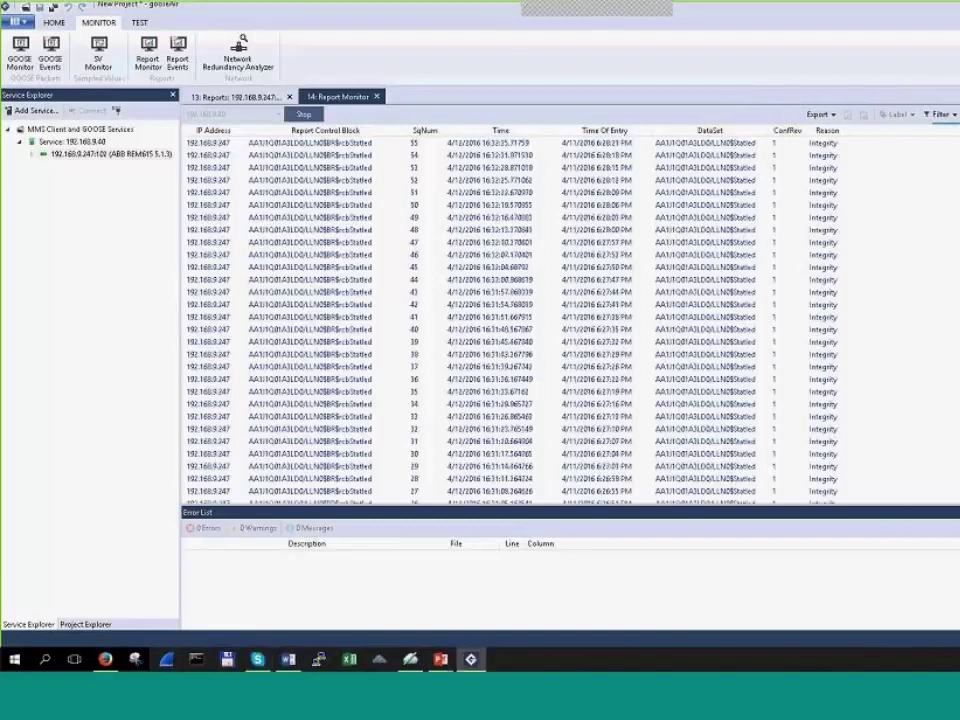